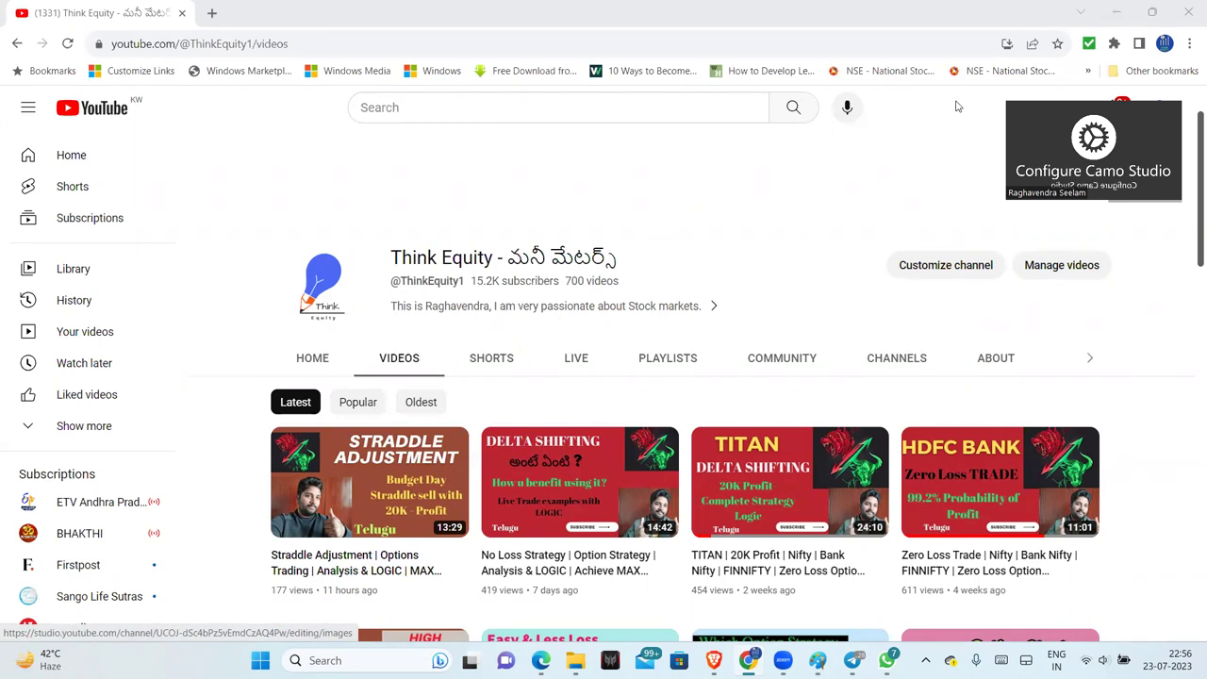
# Step: Minimize the YouTube window to reveal the Nifty Bank hourly chart
pyautogui.click(1116, 12)
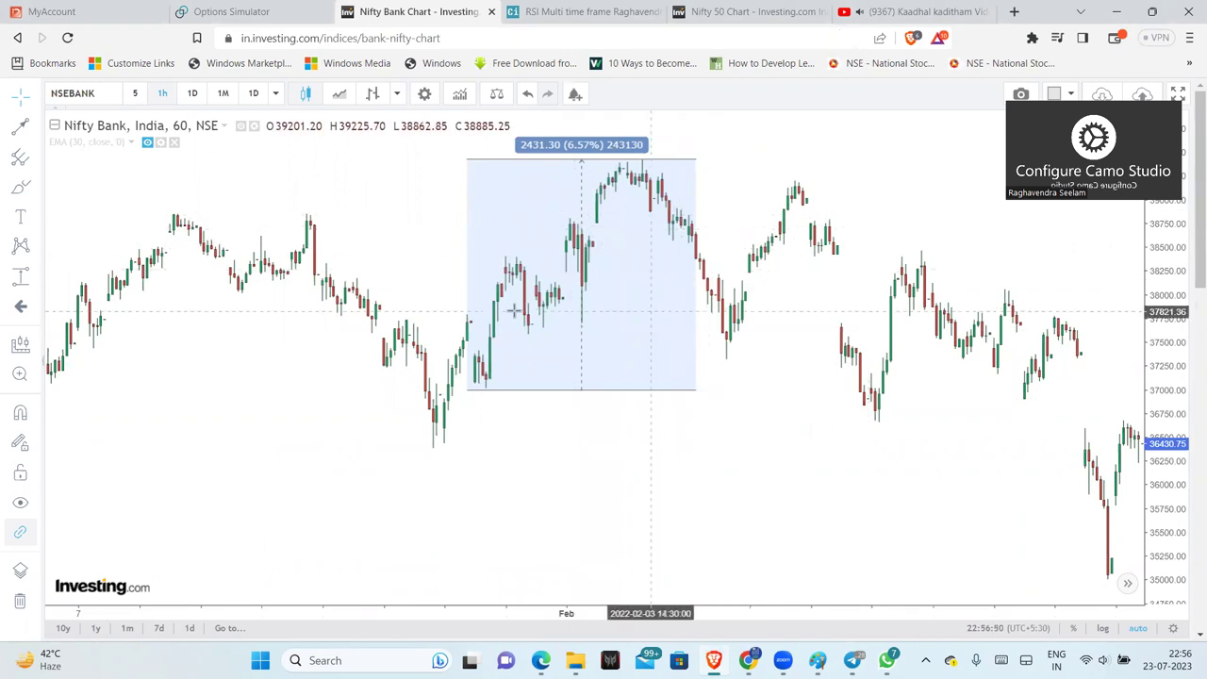
# Step: Reopen the Options Simulator and choose BANKNIFTY as the underlying
pyautogui.click(234, 11)
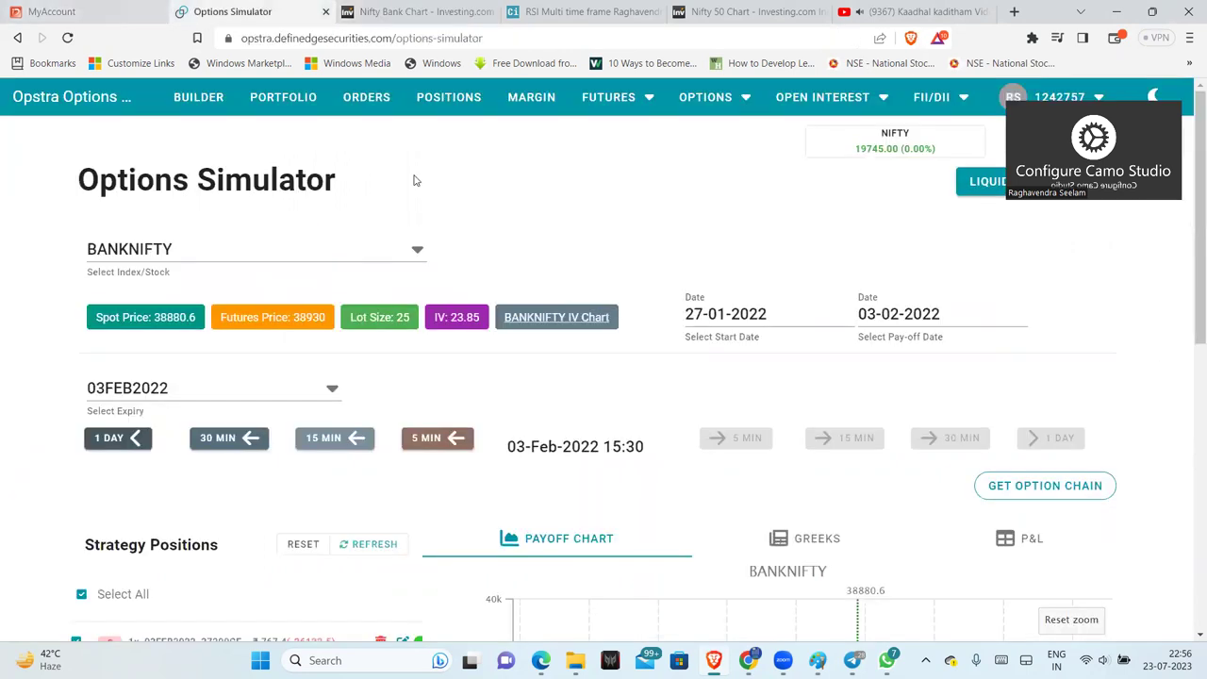
pyautogui.click(709, 95)
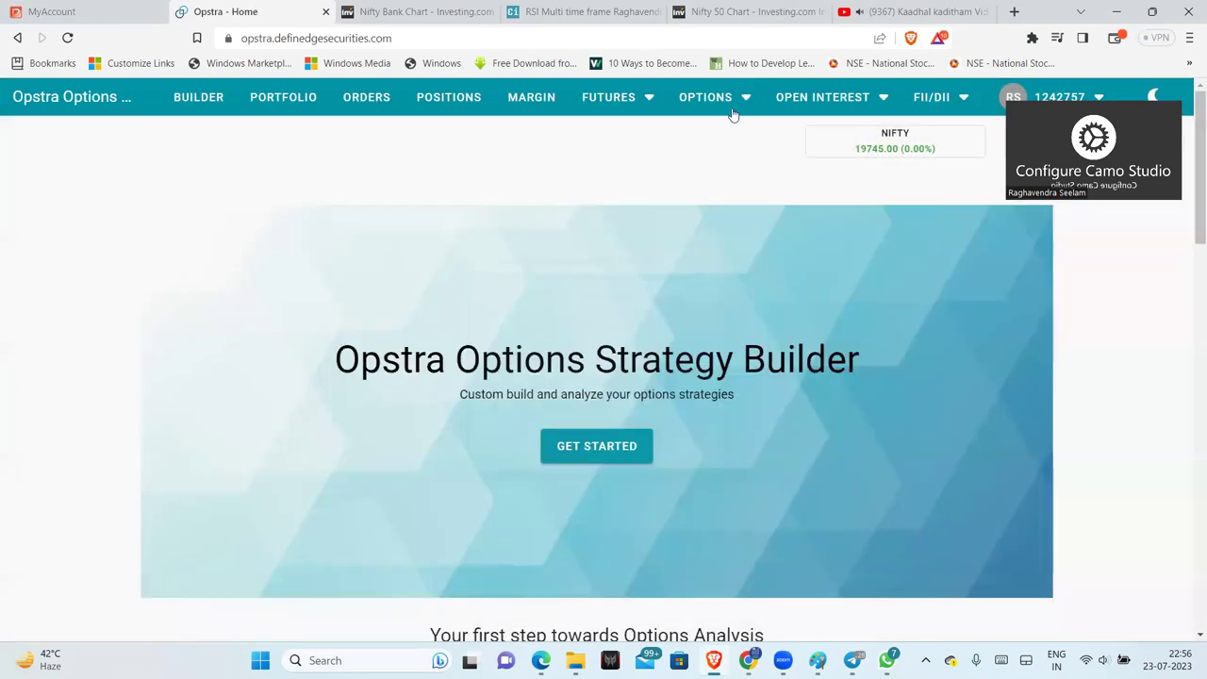
pyautogui.moveTo(733, 114)
pyautogui.click(712, 167)
pyautogui.click(415, 244)
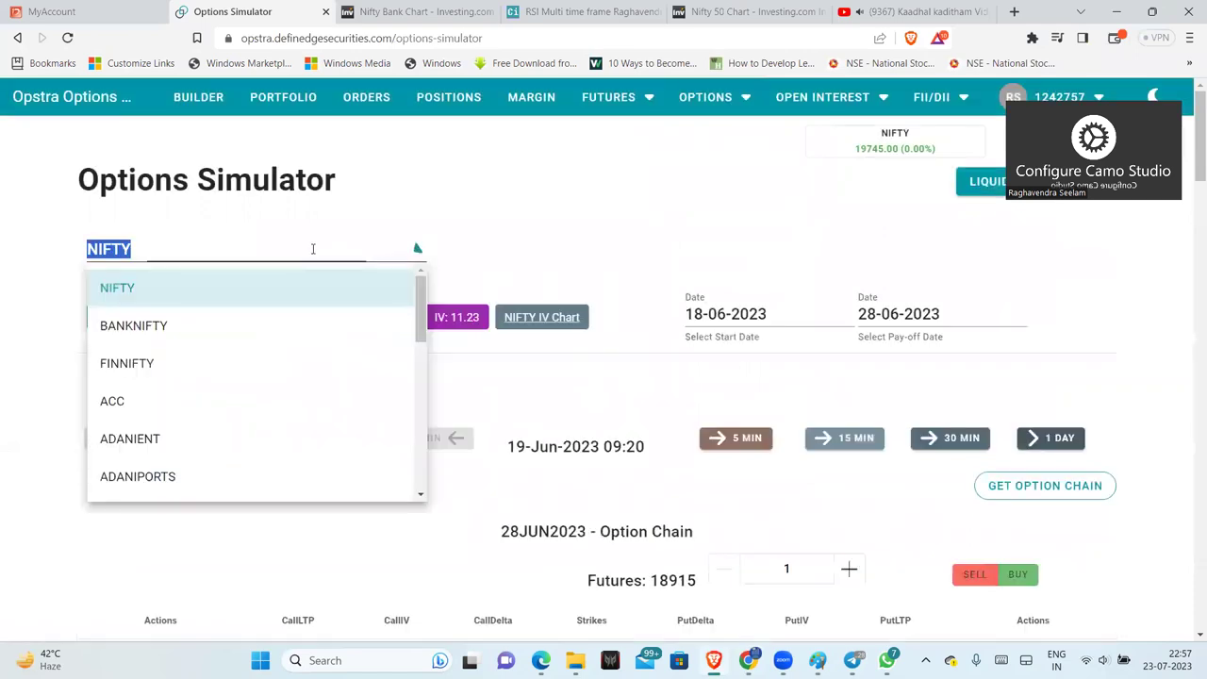
pyautogui.click(189, 318)
# Step: Set the start date to 27-01-2022 in the calendar
pyautogui.click(771, 318)
pyautogui.click(740, 364)
pyautogui.click(741, 364)
pyautogui.click(741, 364)
pyautogui.click(741, 364)
pyautogui.click(736, 369)
pyautogui.click(737, 368)
pyautogui.click(736, 369)
pyautogui.click(736, 369)
pyautogui.click(737, 369)
pyautogui.click(736, 369)
pyautogui.click(736, 369)
pyautogui.click(736, 368)
pyautogui.click(736, 369)
pyautogui.click(736, 368)
pyautogui.click(737, 369)
pyautogui.click(737, 368)
pyautogui.click(736, 369)
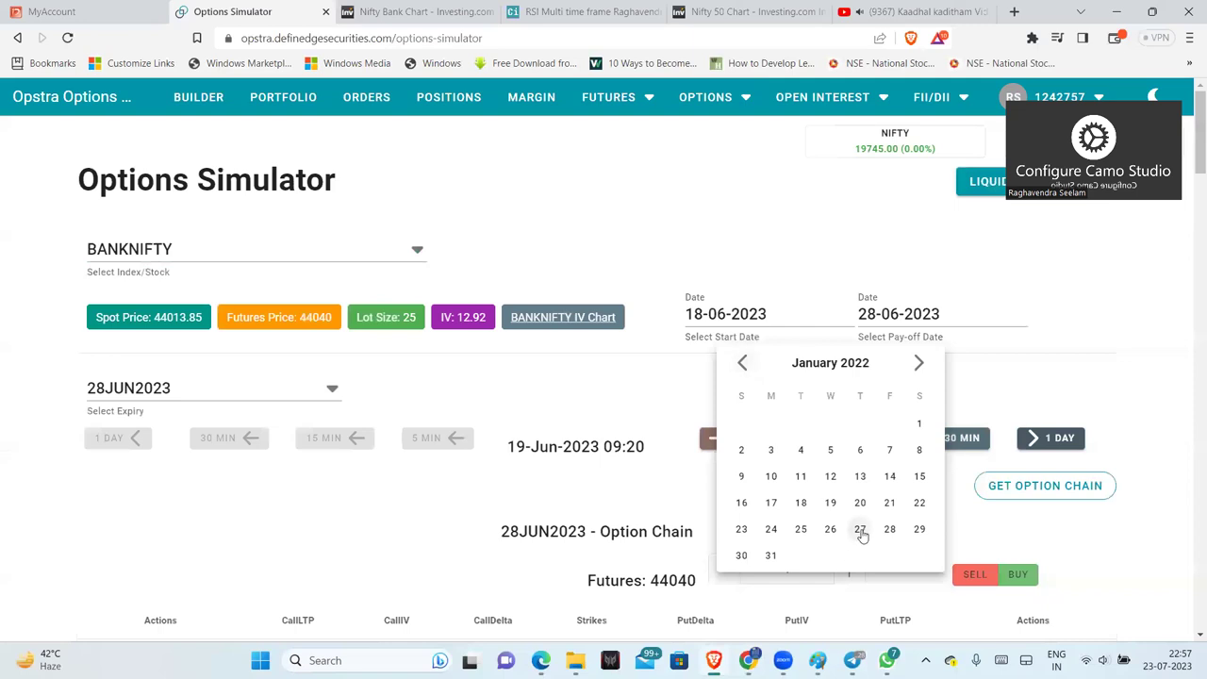
pyautogui.click(860, 529)
# Step: Set the pay-off date to 03-02-2022 in the calendar
pyautogui.click(952, 319)
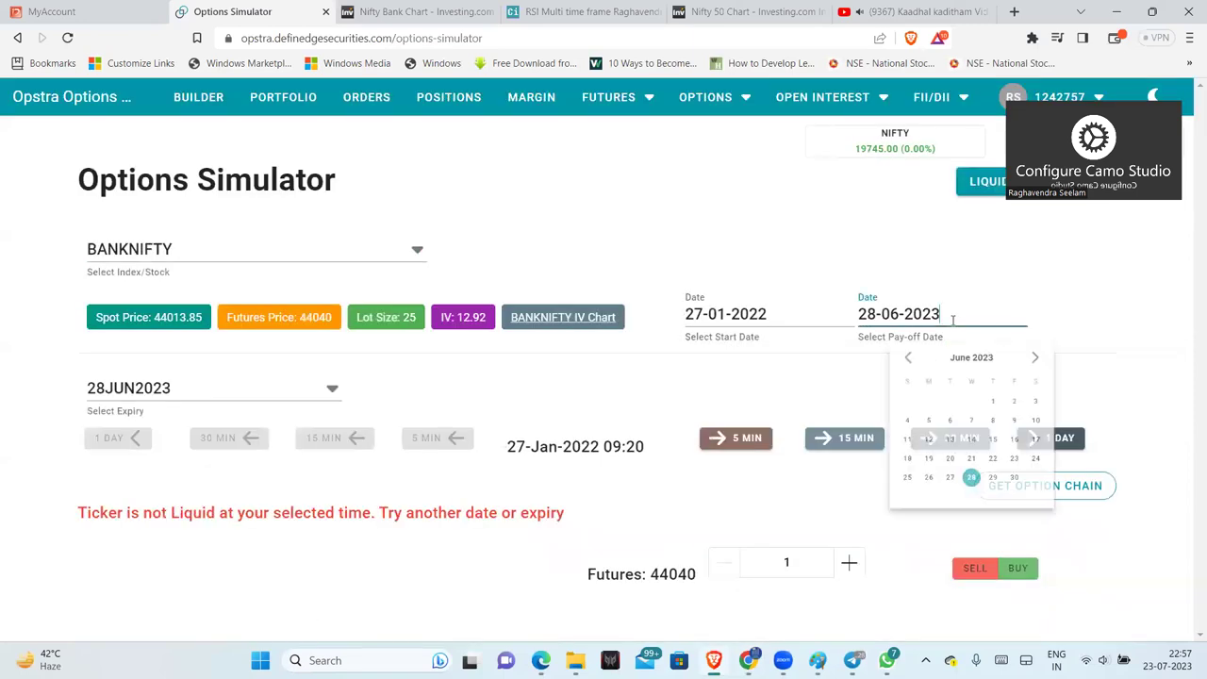
pyautogui.click(911, 364)
pyautogui.click(911, 364)
pyautogui.click(911, 364)
pyautogui.click(910, 364)
pyautogui.click(910, 364)
pyautogui.click(911, 364)
pyautogui.click(911, 364)
pyautogui.click(911, 364)
pyautogui.click(911, 364)
pyautogui.click(910, 364)
pyautogui.click(911, 364)
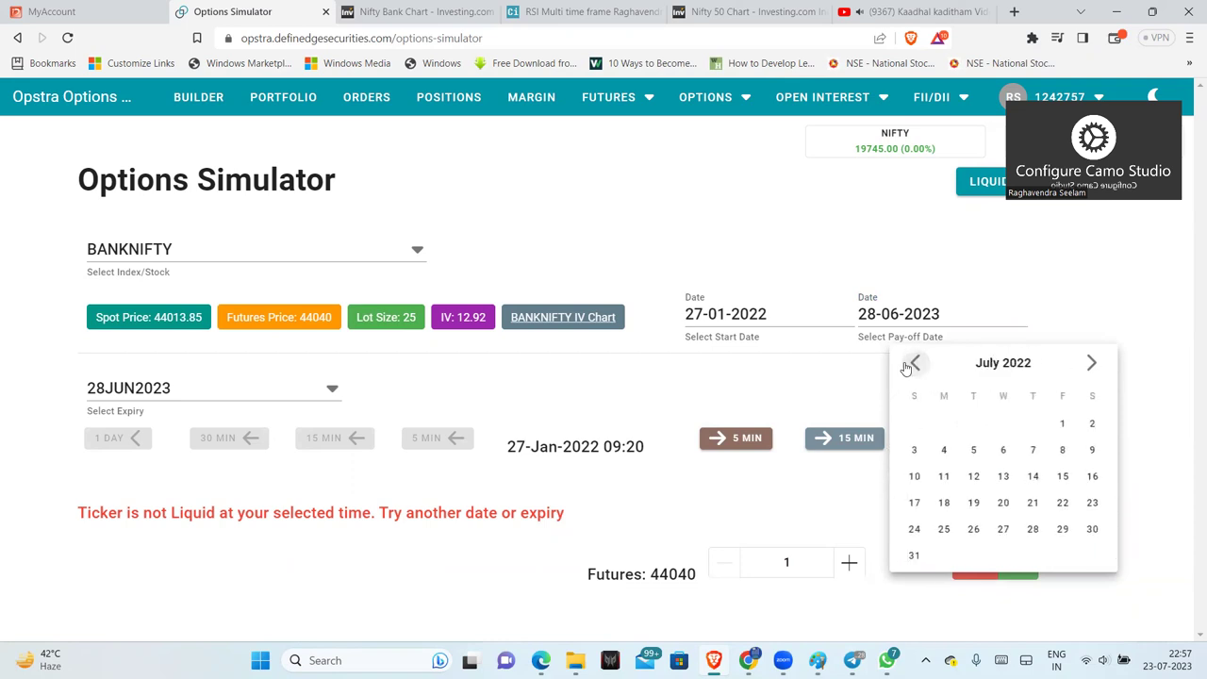
pyautogui.click(909, 365)
pyautogui.click(909, 365)
pyautogui.click(909, 365)
pyautogui.click(909, 364)
pyautogui.click(911, 365)
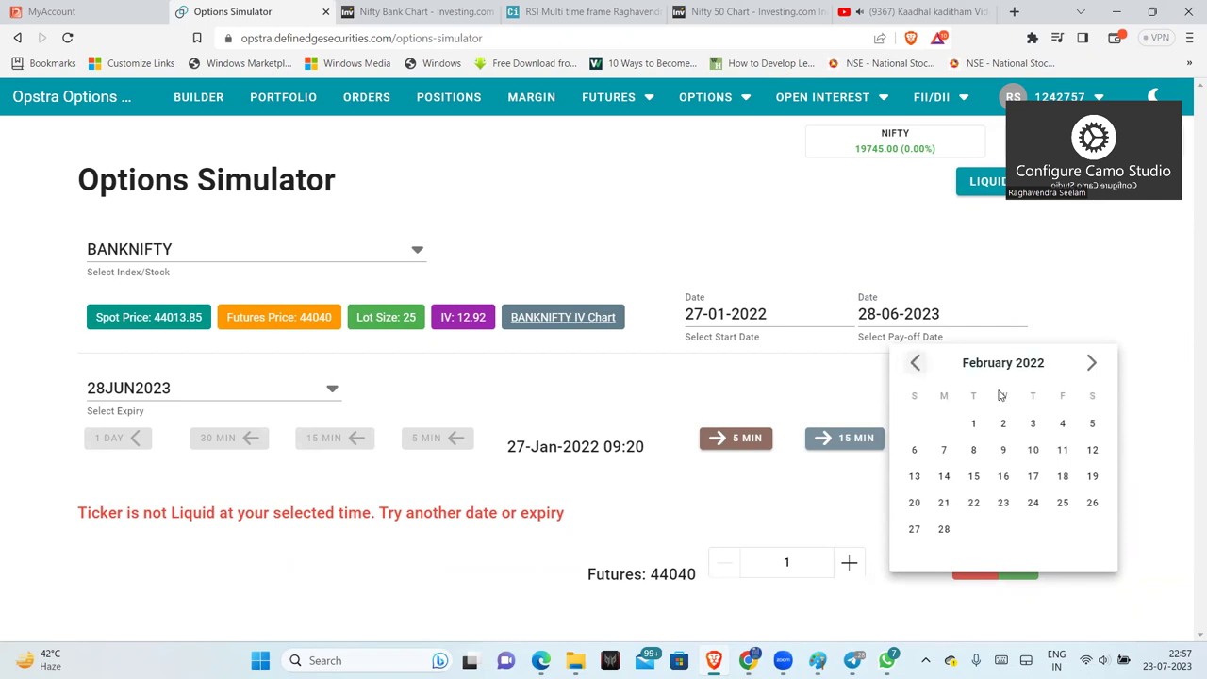
pyautogui.click(1027, 423)
# Step: Select the 03FEB2022 expiry to load its option chain
pyautogui.click(239, 394)
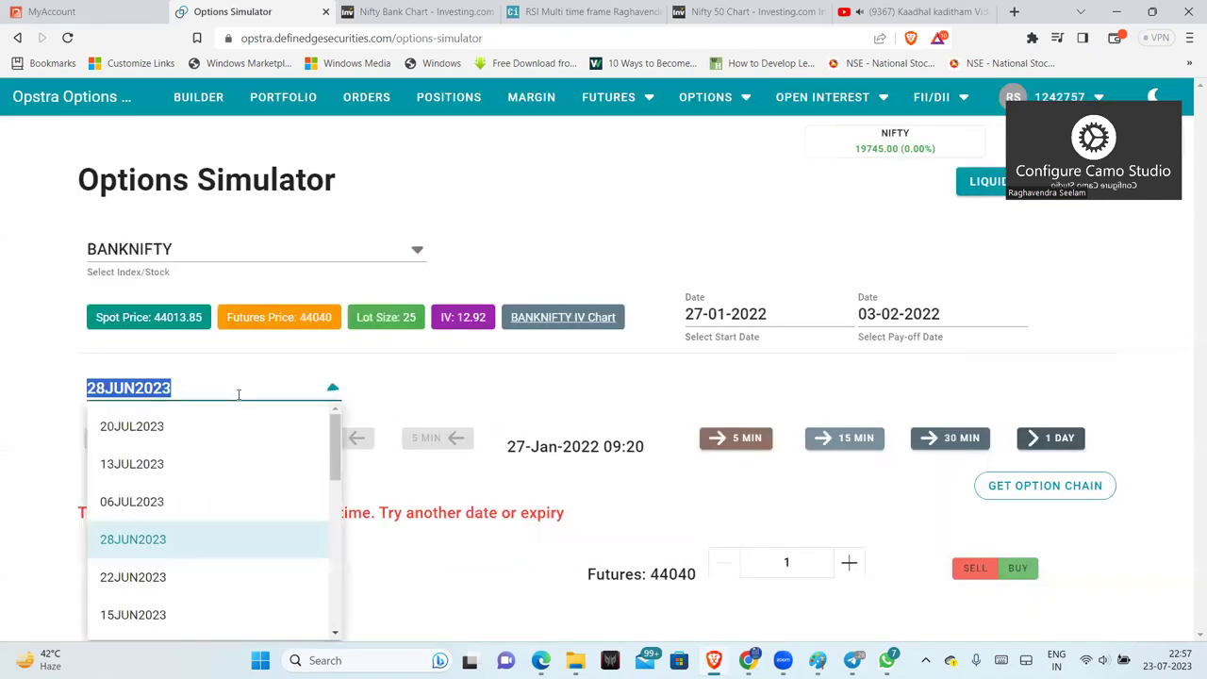
pyautogui.scroll(-10, 258, 498)
pyautogui.scroll(-10, 260, 498)
pyautogui.scroll(-10, 260, 497)
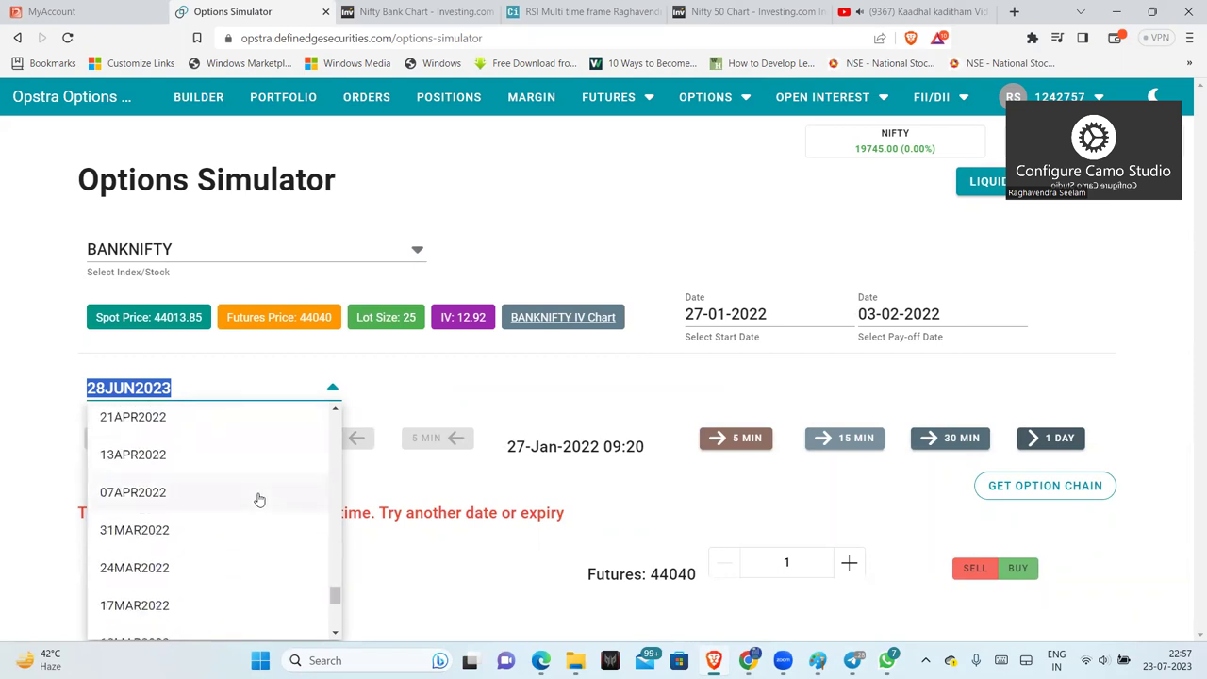
pyautogui.scroll(-5, 259, 500)
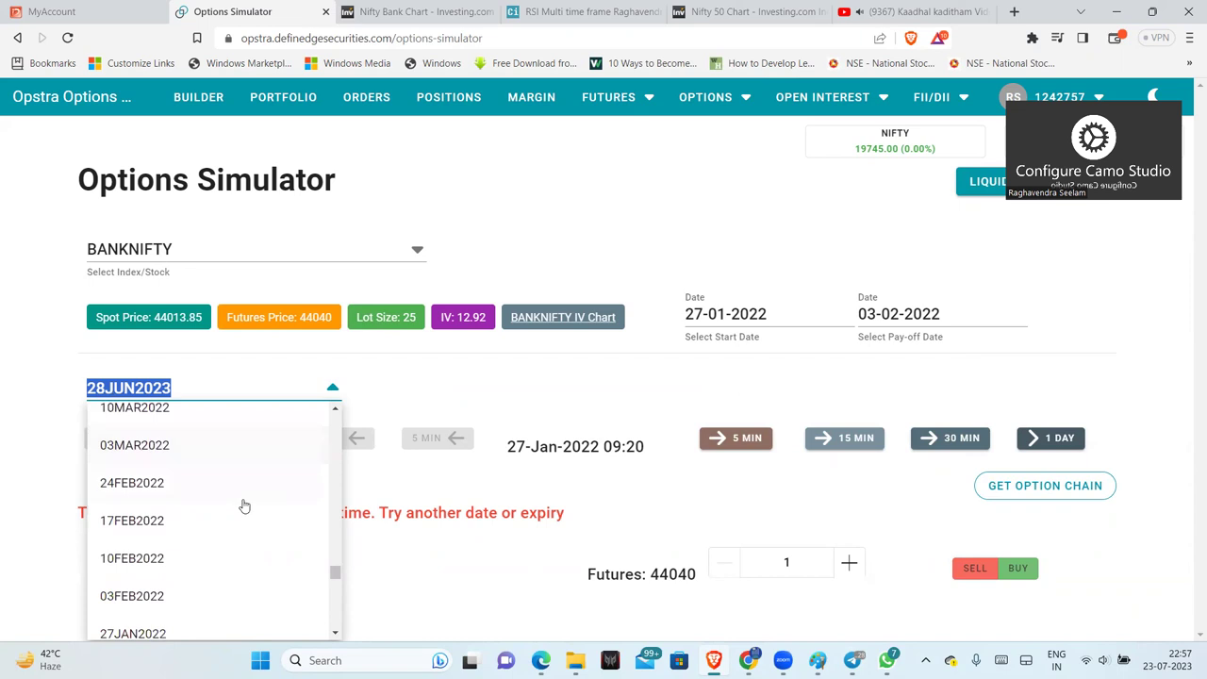
pyautogui.scroll(-2, 217, 514)
pyautogui.click(190, 523)
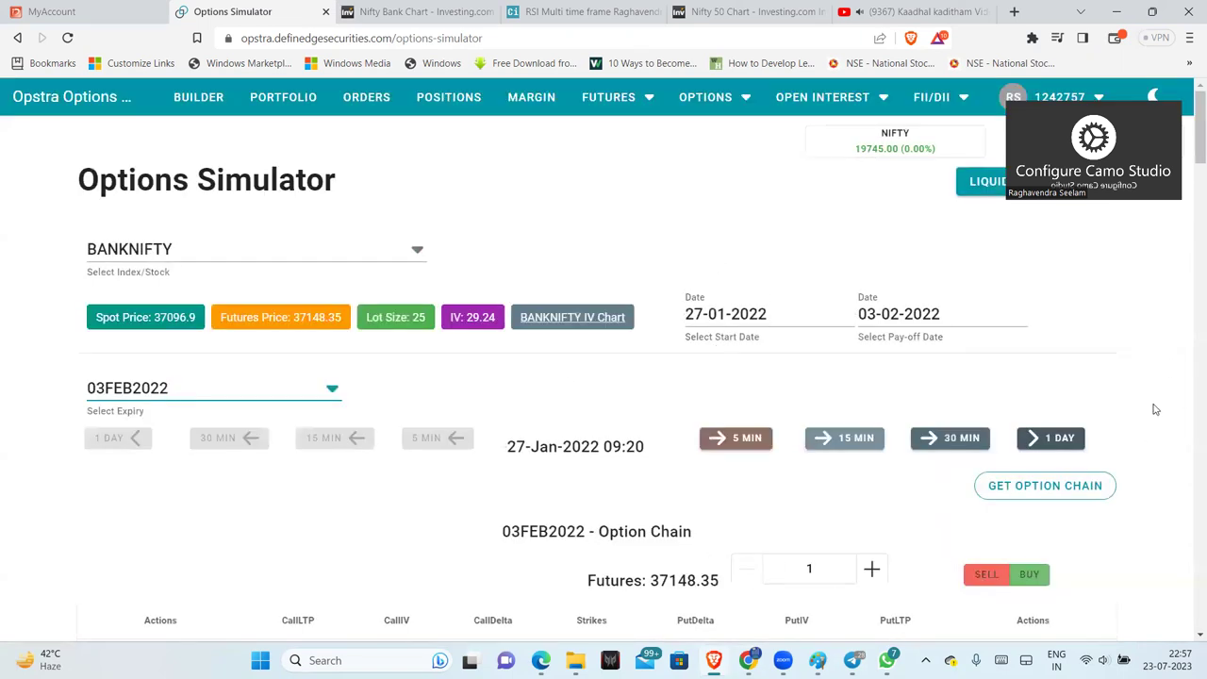
# Step: Scroll the option chain to the 37200 strike
pyautogui.scroll(-2, 1082, 378)
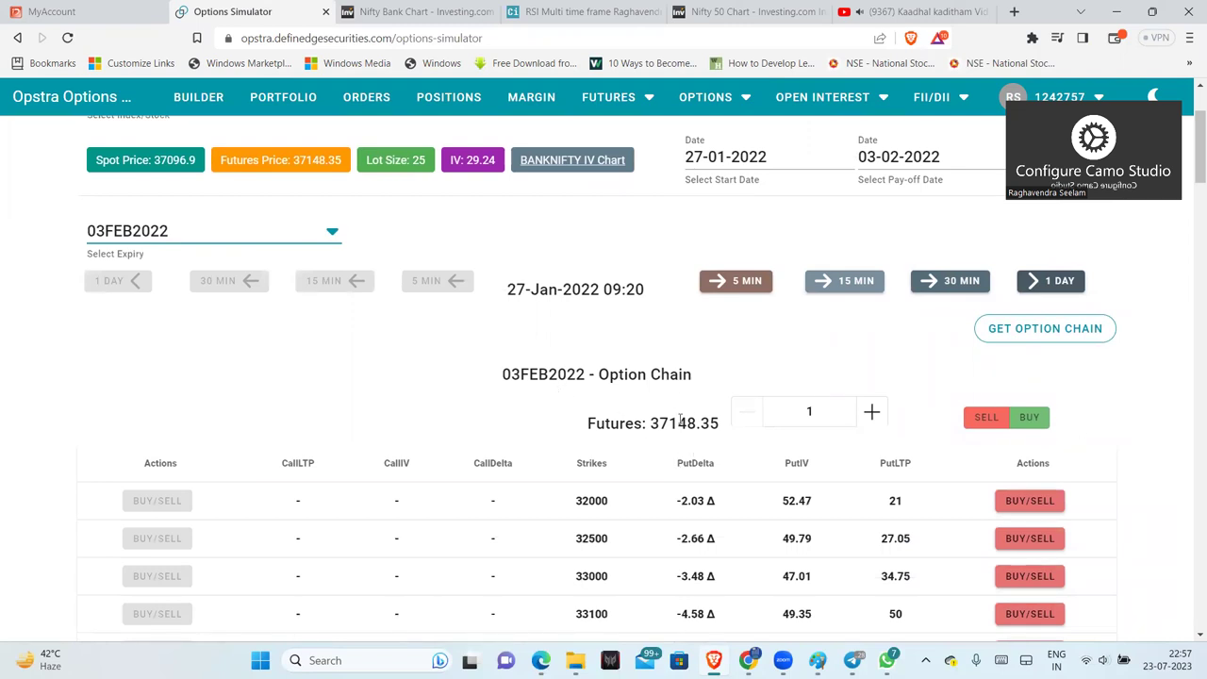
pyautogui.scroll(-15, 668, 406)
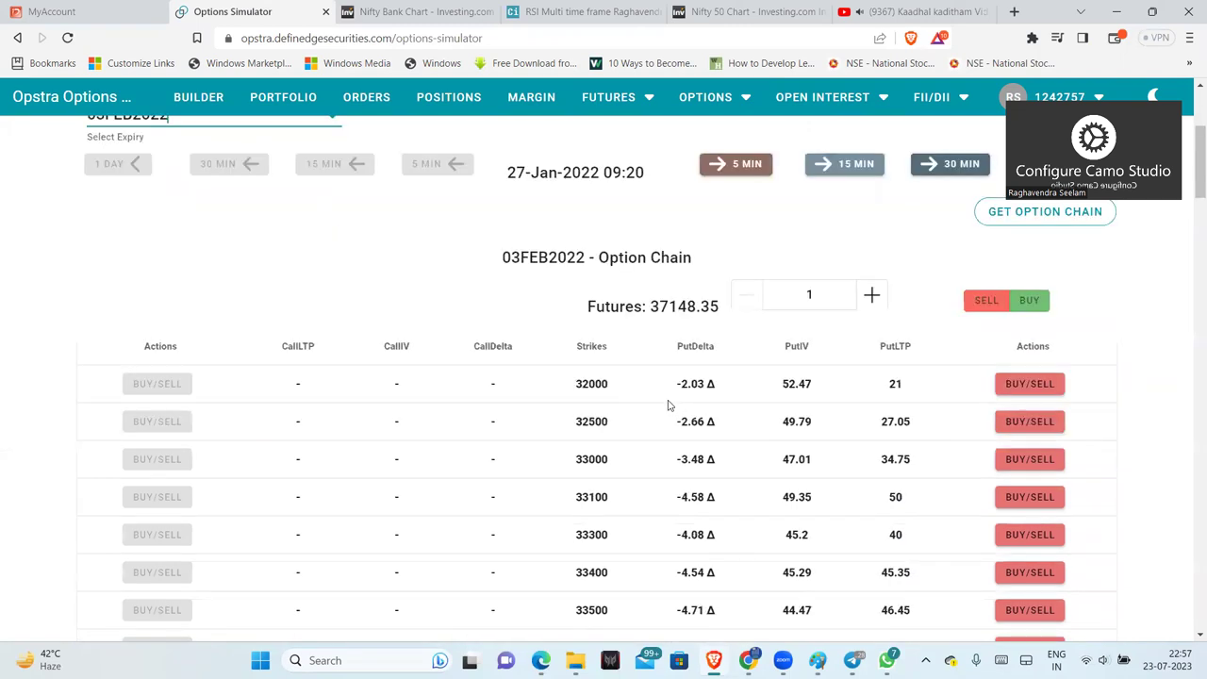
pyautogui.scroll(-6, 668, 405)
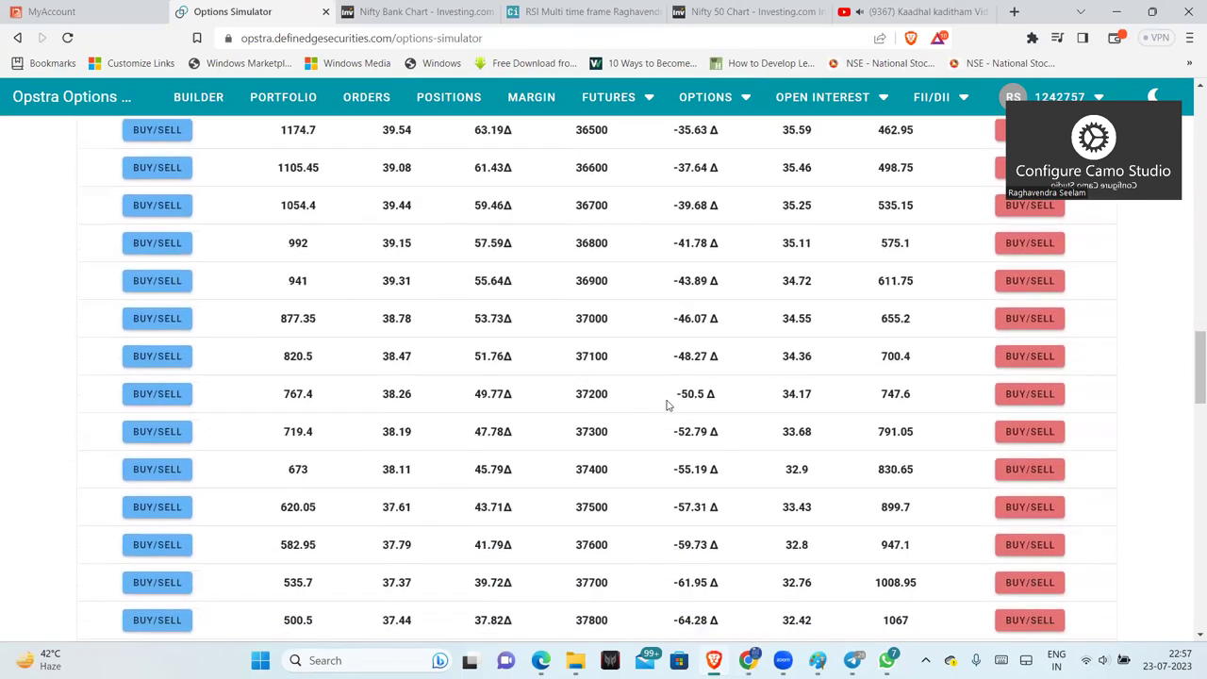
pyautogui.scroll(1, 679, 386)
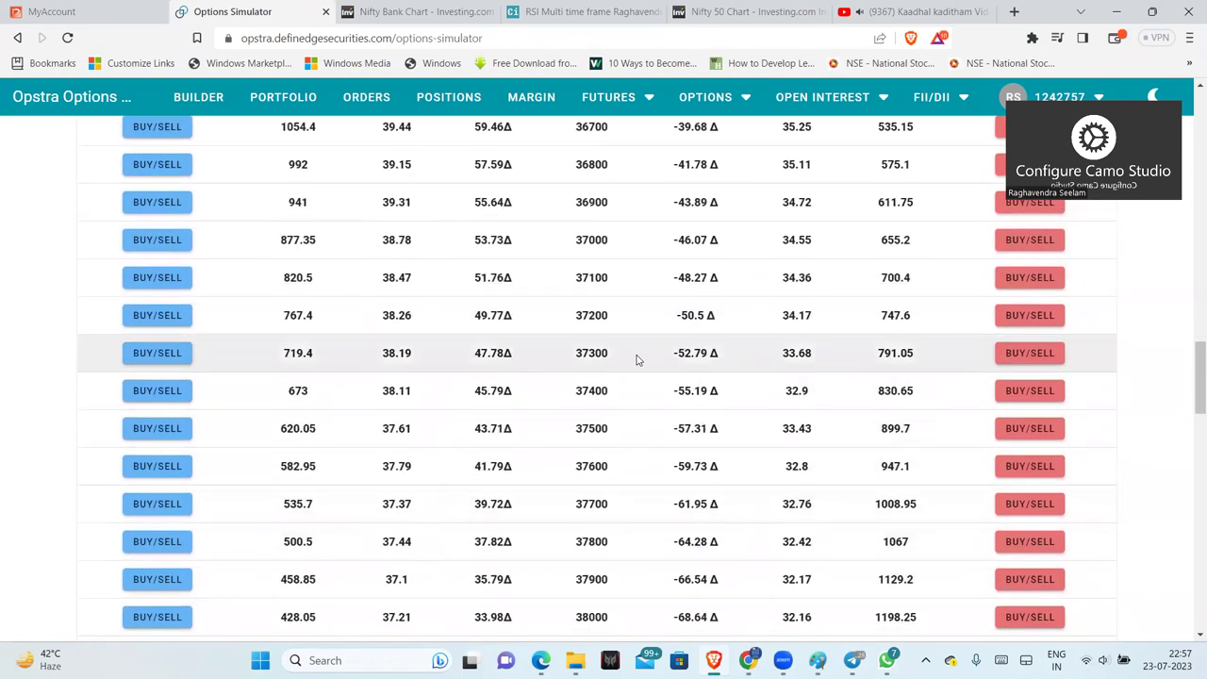
# Step: Add short positions in the 37200 call and the 37200 put
pyautogui.click(137, 315)
pyautogui.click(479, 378)
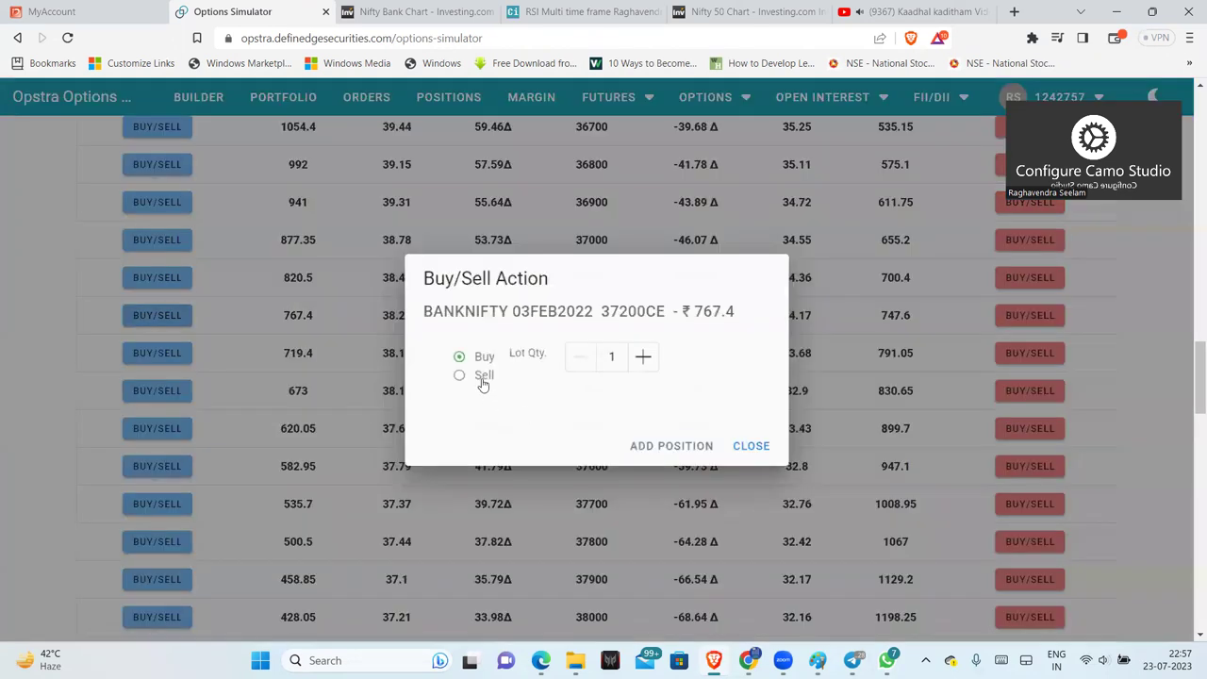
pyautogui.click(671, 449)
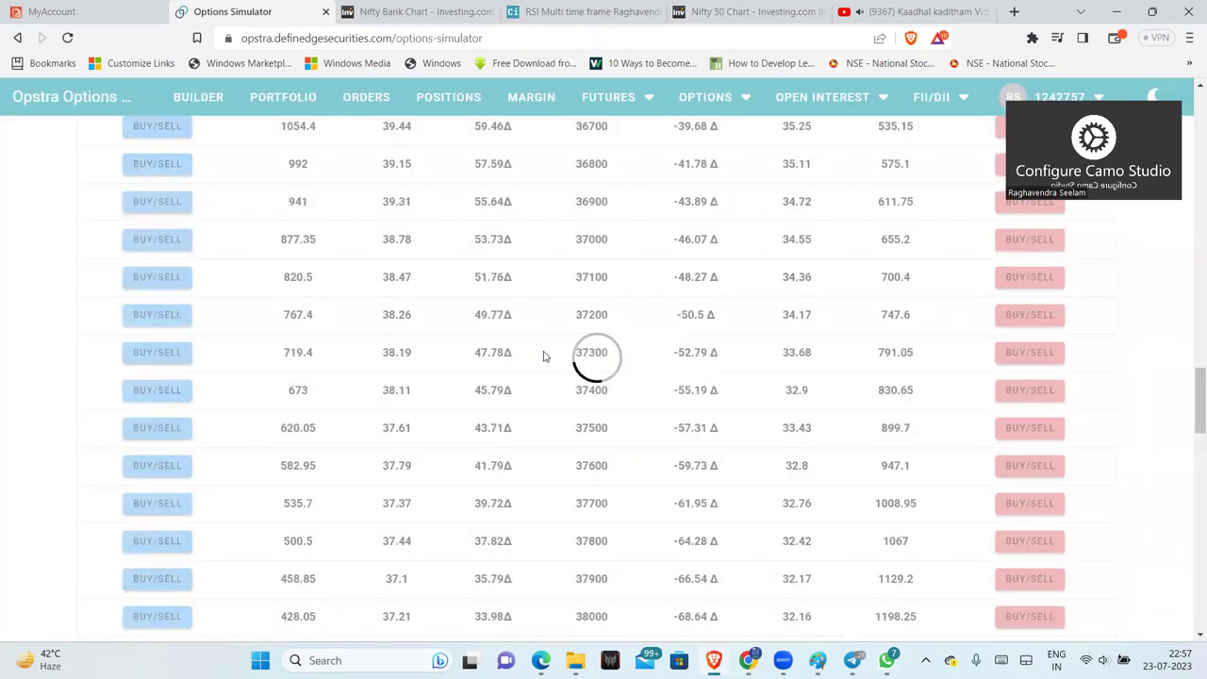
pyautogui.click(1035, 317)
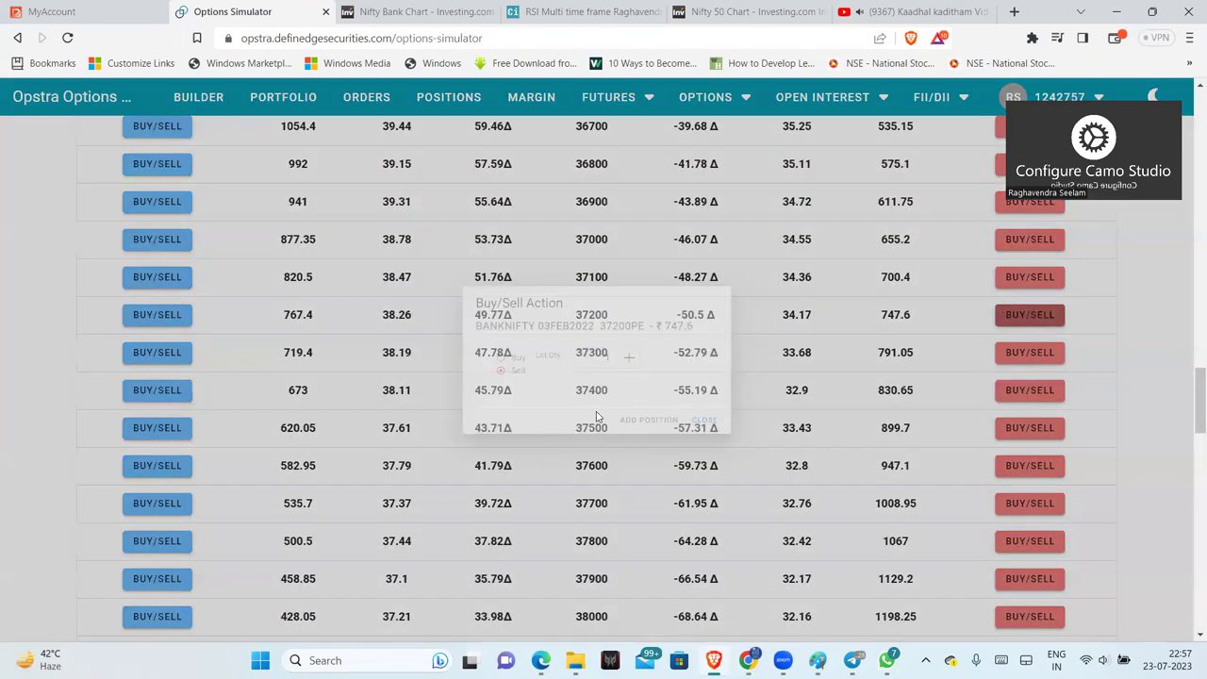
pyautogui.click(671, 447)
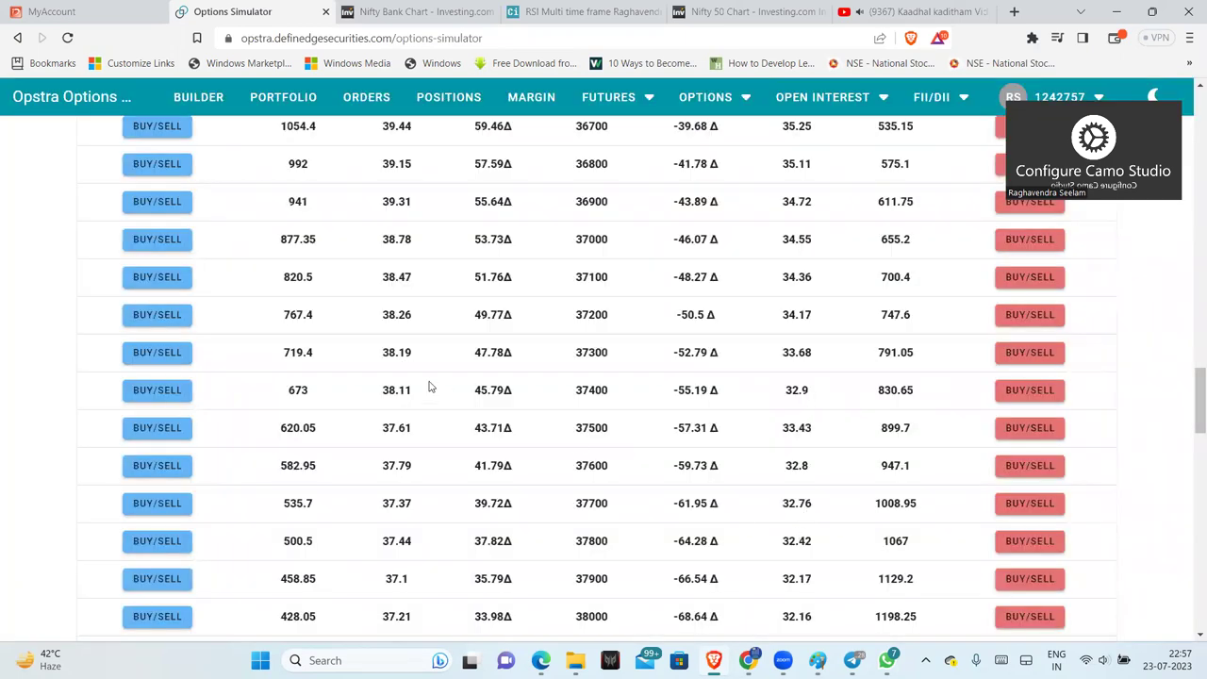
# Step: Add a long position in the 35200 put
pyautogui.scroll(6, 740, 415)
pyautogui.scroll(3, 738, 416)
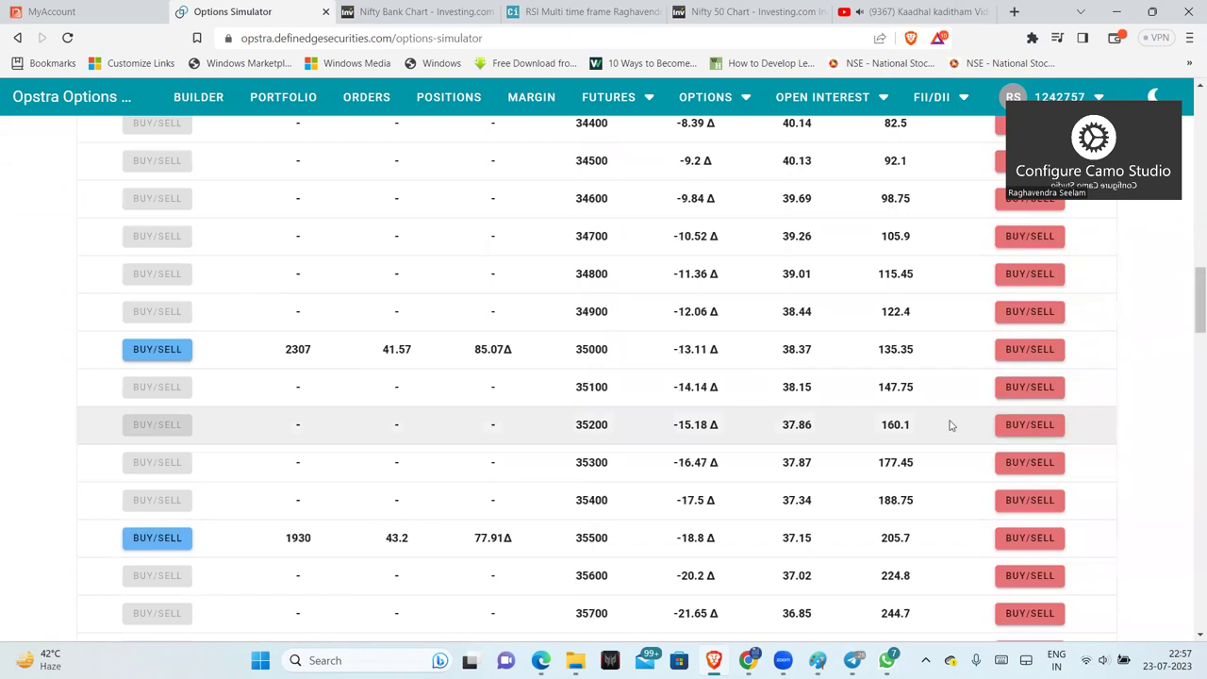
pyautogui.click(1026, 426)
pyautogui.click(478, 355)
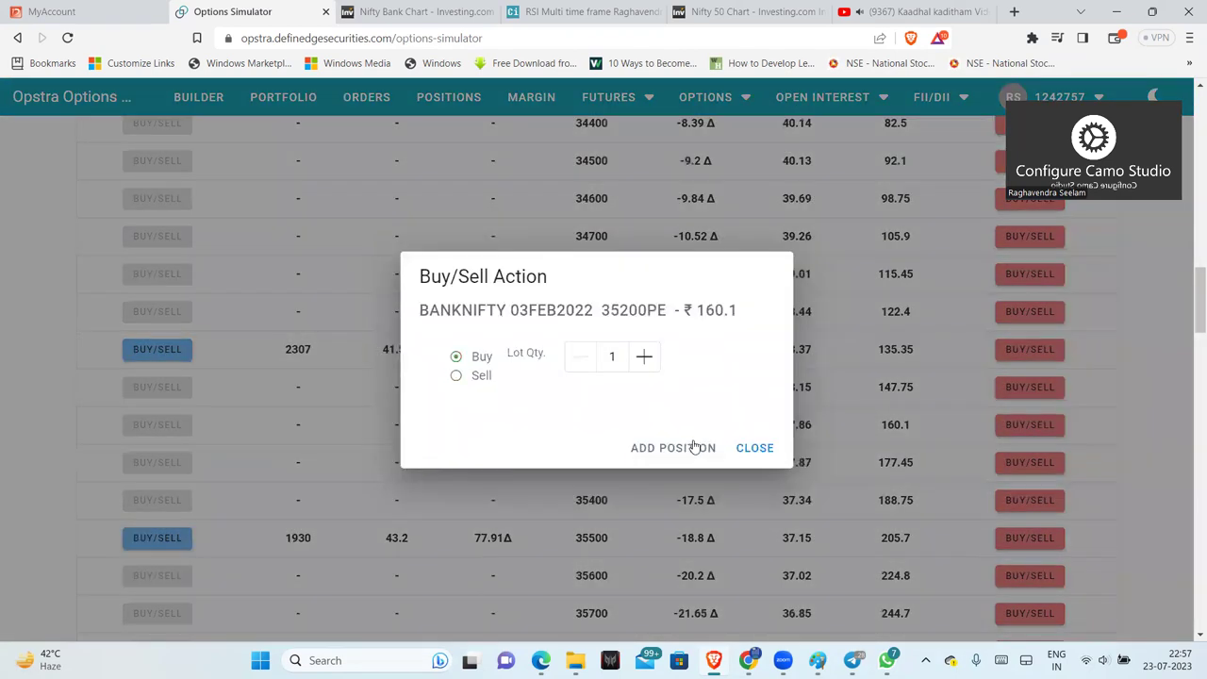
pyautogui.click(673, 447)
# Step: Find the 39200 call in the chain and start an order for it
pyautogui.scroll(-18, 850, 449)
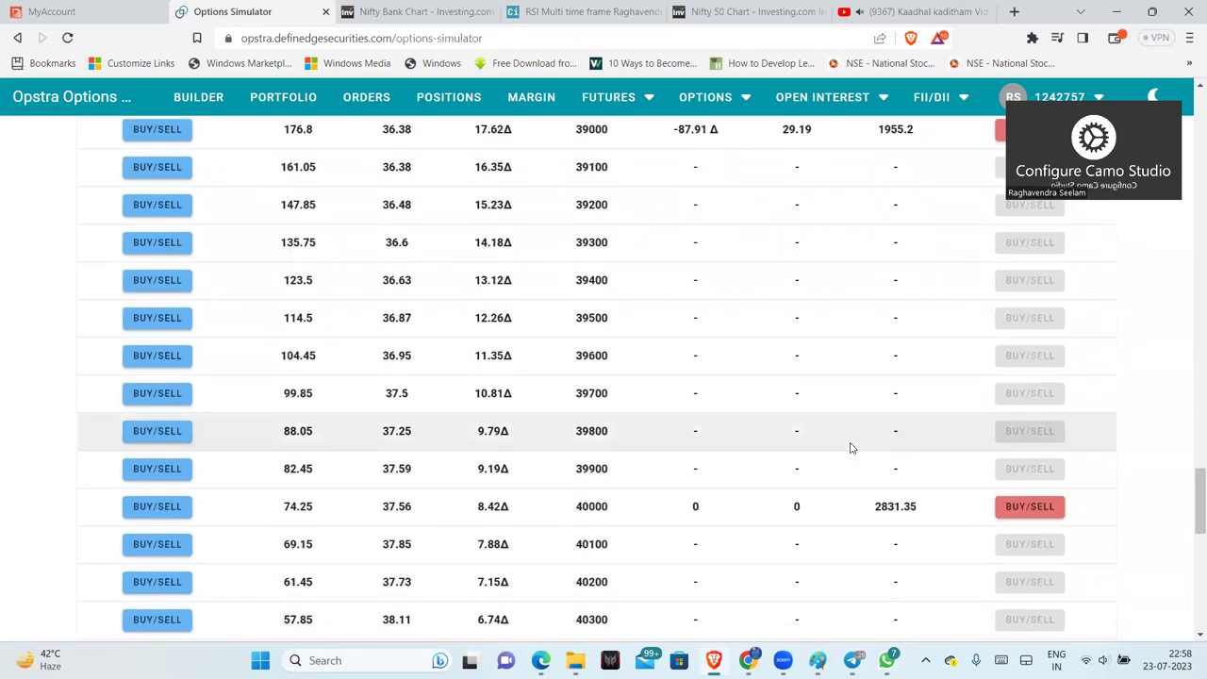
pyautogui.scroll(-3, 850, 449)
pyautogui.scroll(2, 851, 449)
pyautogui.scroll(2, 851, 449)
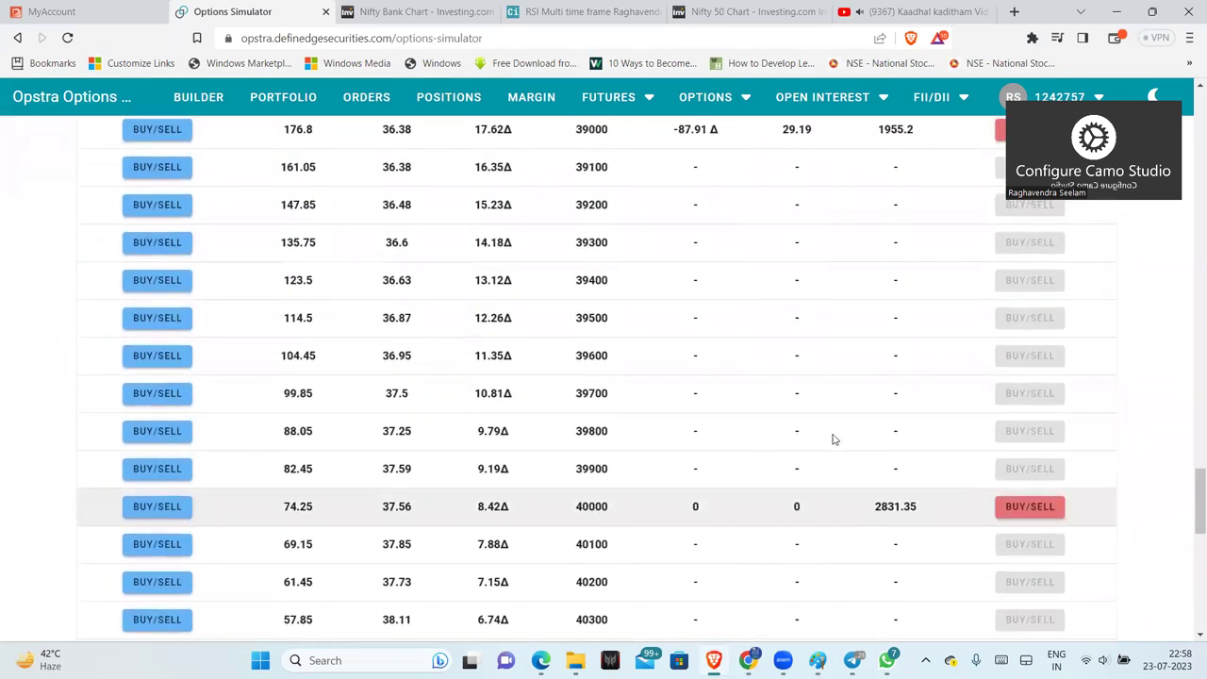
pyautogui.click(184, 207)
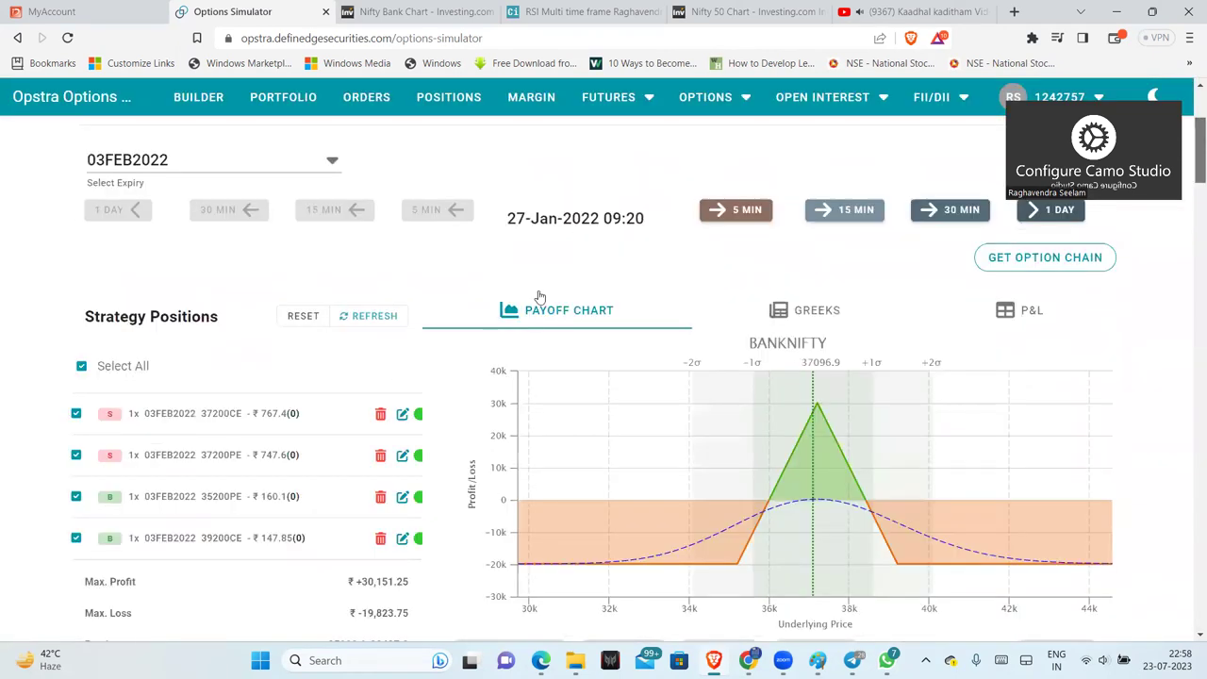
# Step: Review the payoff: max profit ₹30,151.25, max loss ₹19,823.75, breakevens 35993.0–38407.0
pyautogui.scroll(-2, 539, 297)
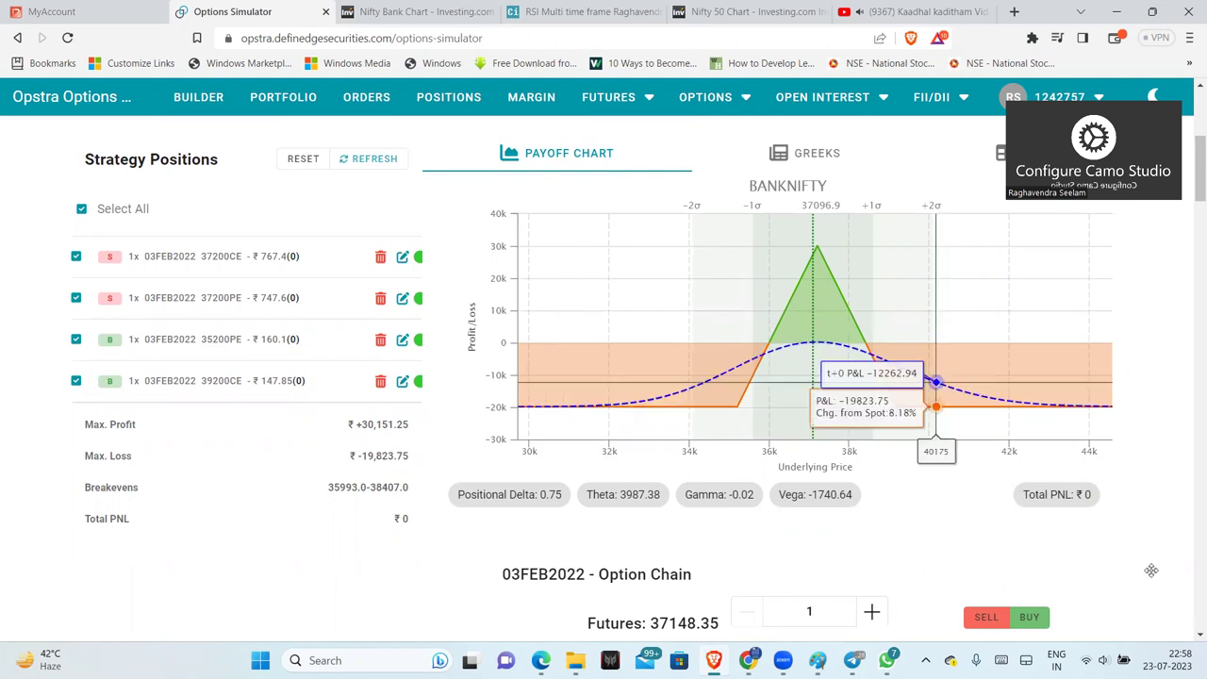
# Step: Step the simulation forward a day at a time to 02-Feb-2022 09:20, checking the Nifty Bank chart
pyautogui.scroll(1, 1166, 292)
pyautogui.click(1053, 133)
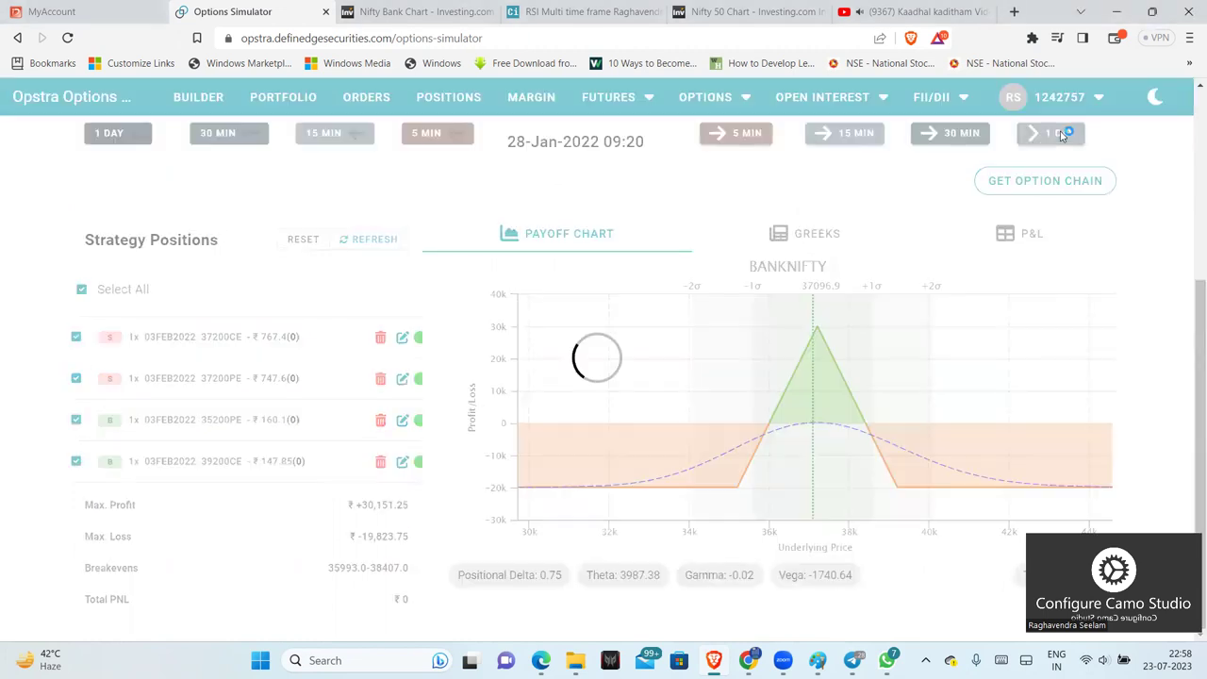
pyautogui.click(411, 9)
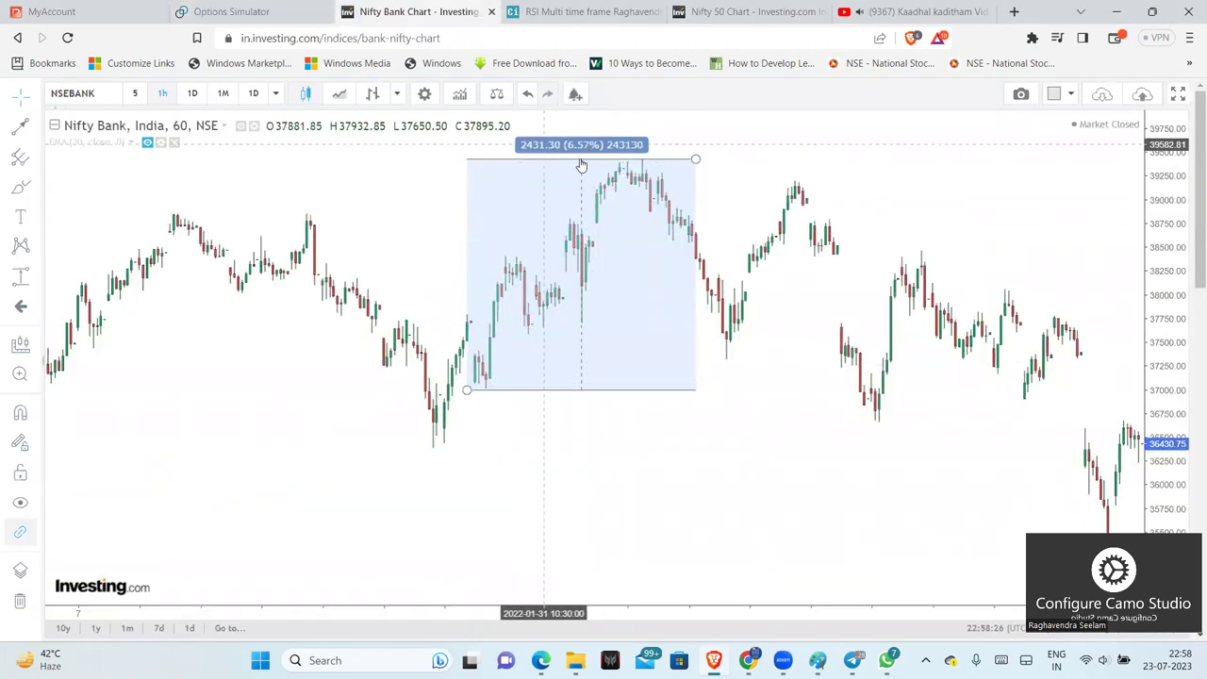
pyautogui.click(229, 9)
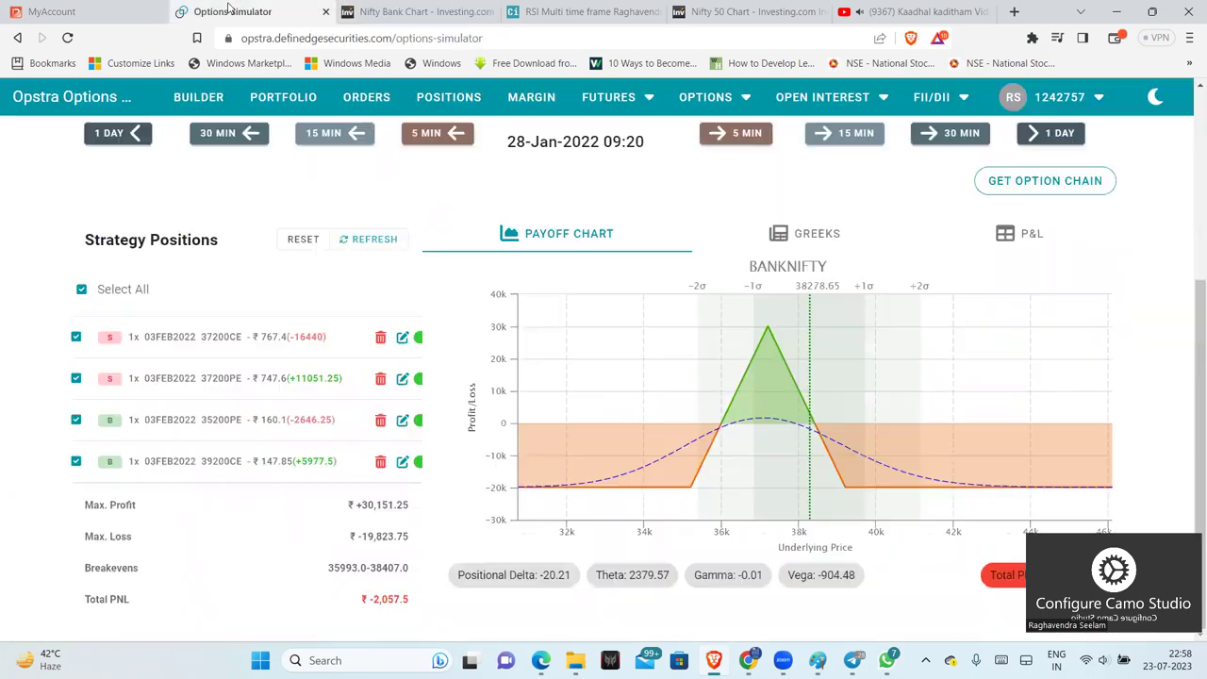
pyautogui.click(1053, 135)
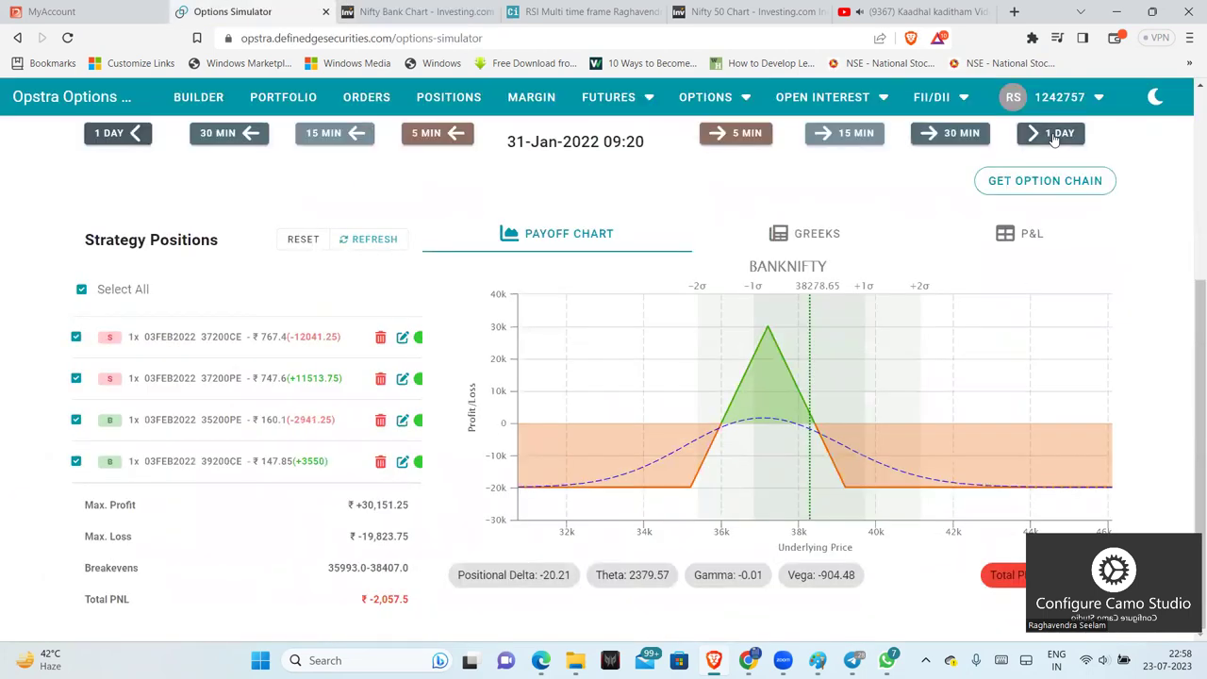
pyautogui.click(1054, 135)
pyautogui.click(1053, 135)
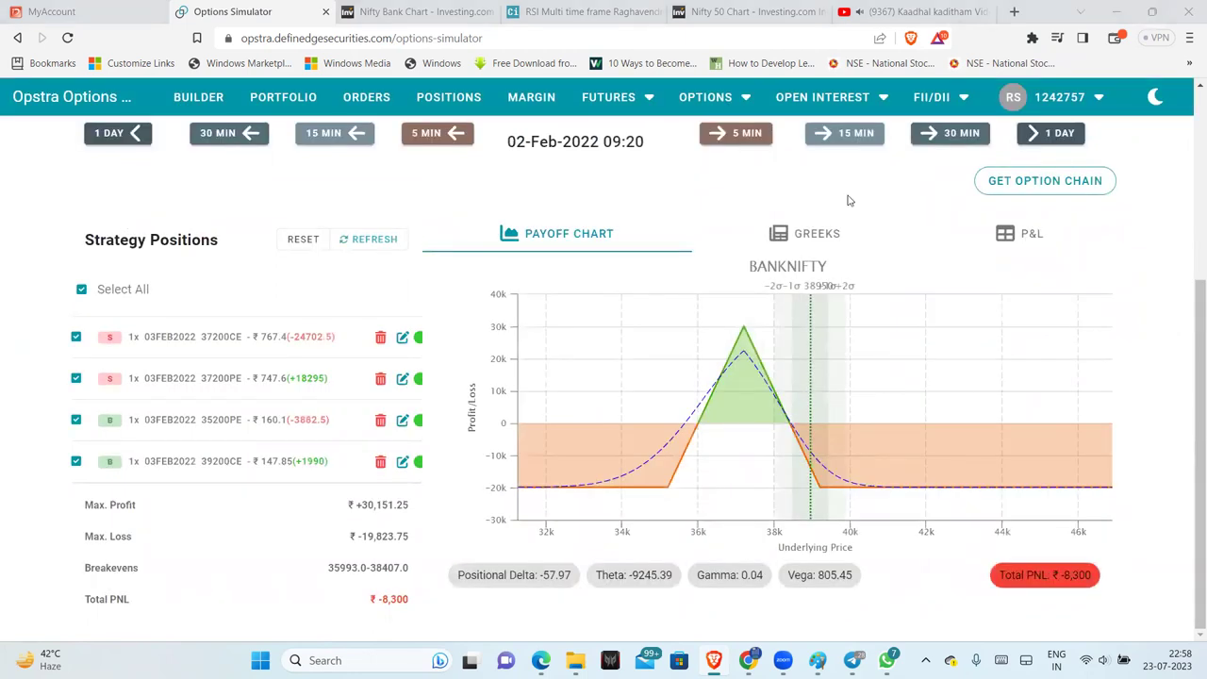
# Step: Advance to expiry day 03-Feb-2022, then forward in 30-minute steps to 15:20
pyautogui.click(1038, 132)
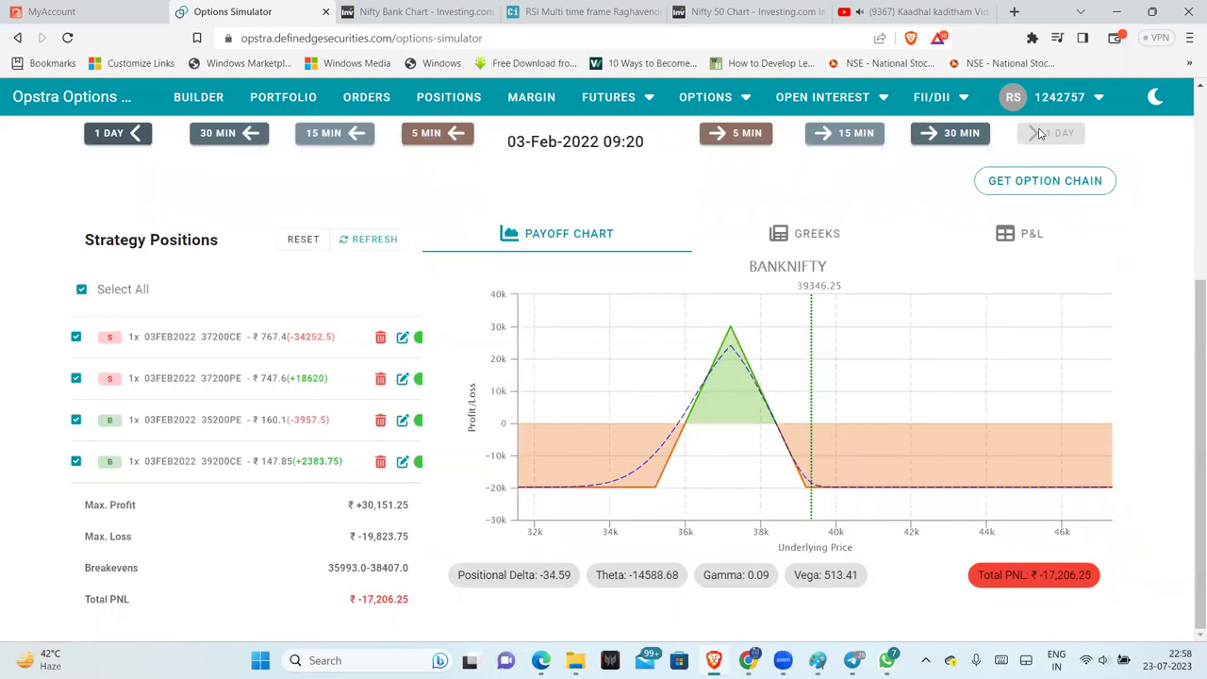
pyautogui.click(968, 139)
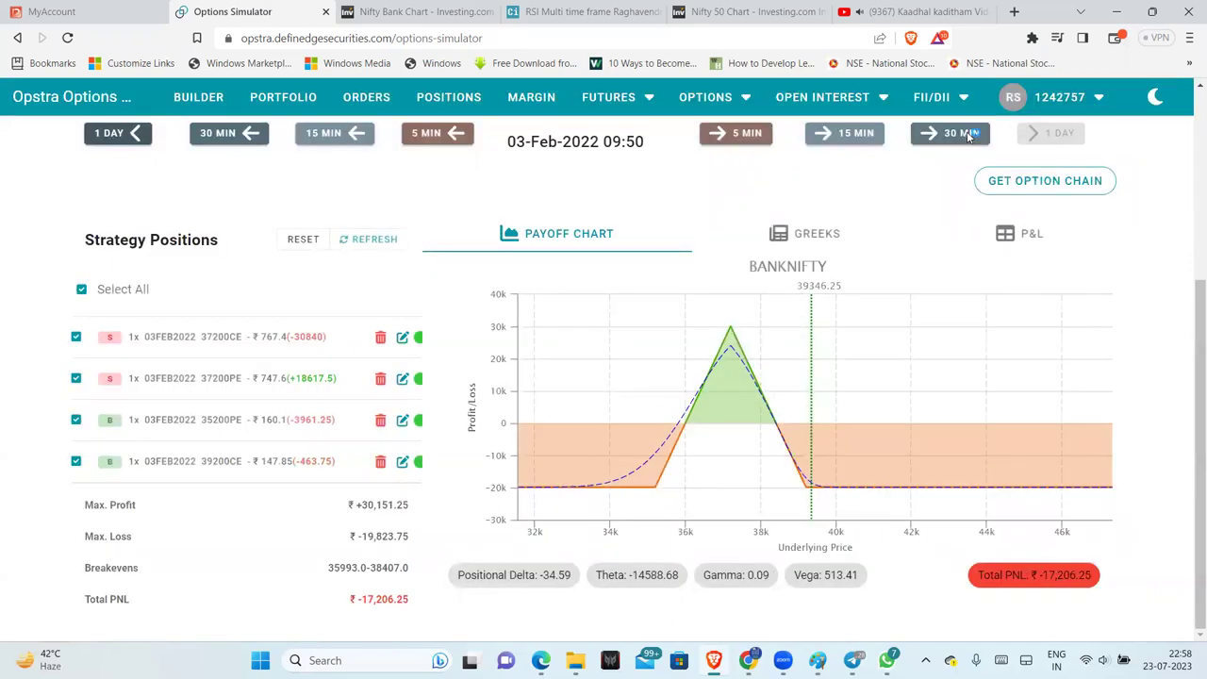
pyautogui.click(968, 138)
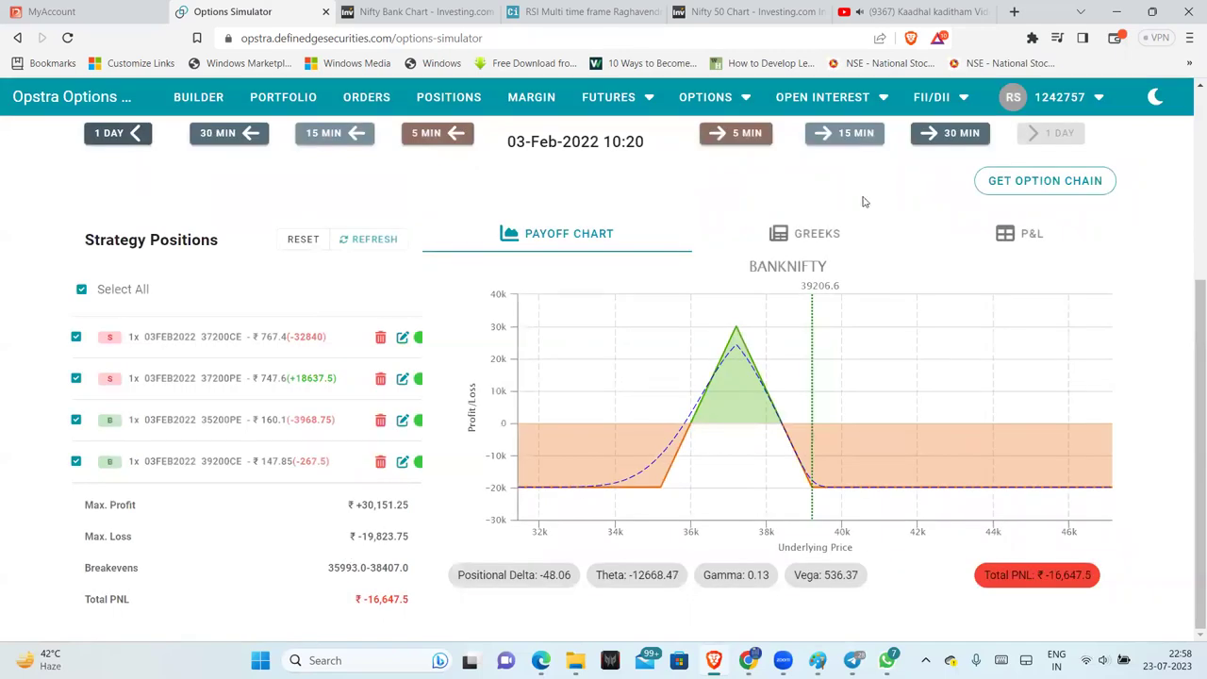
pyautogui.click(962, 133)
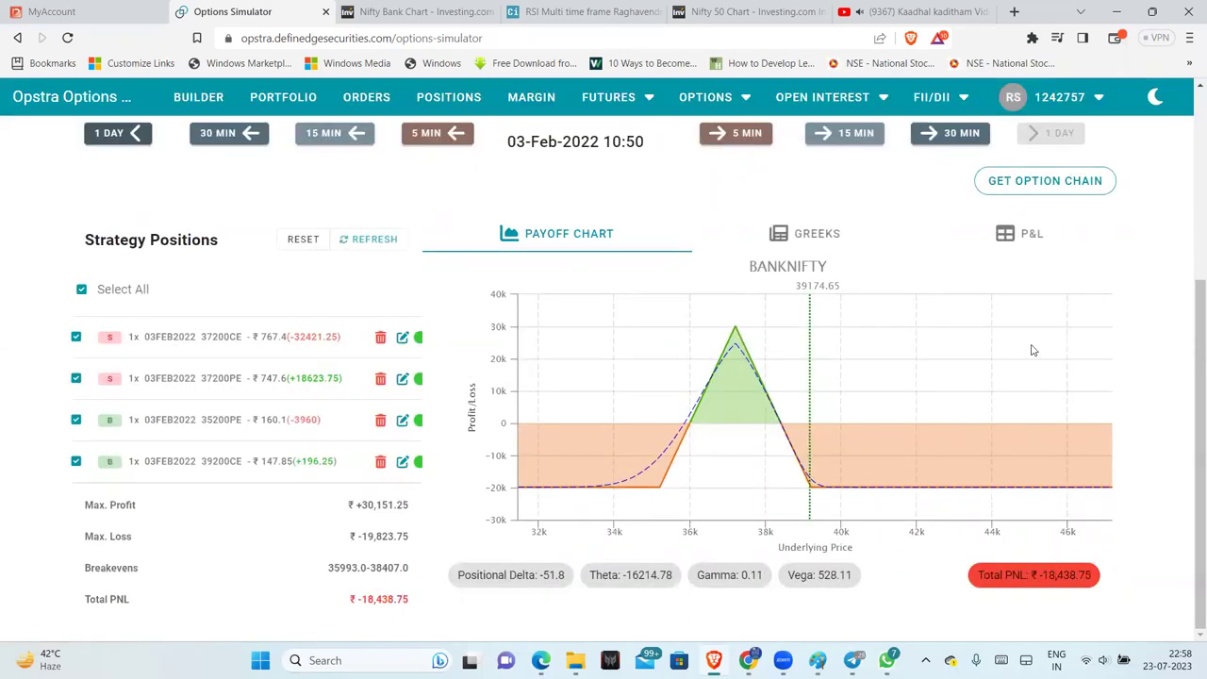
pyautogui.click(950, 132)
pyautogui.click(945, 132)
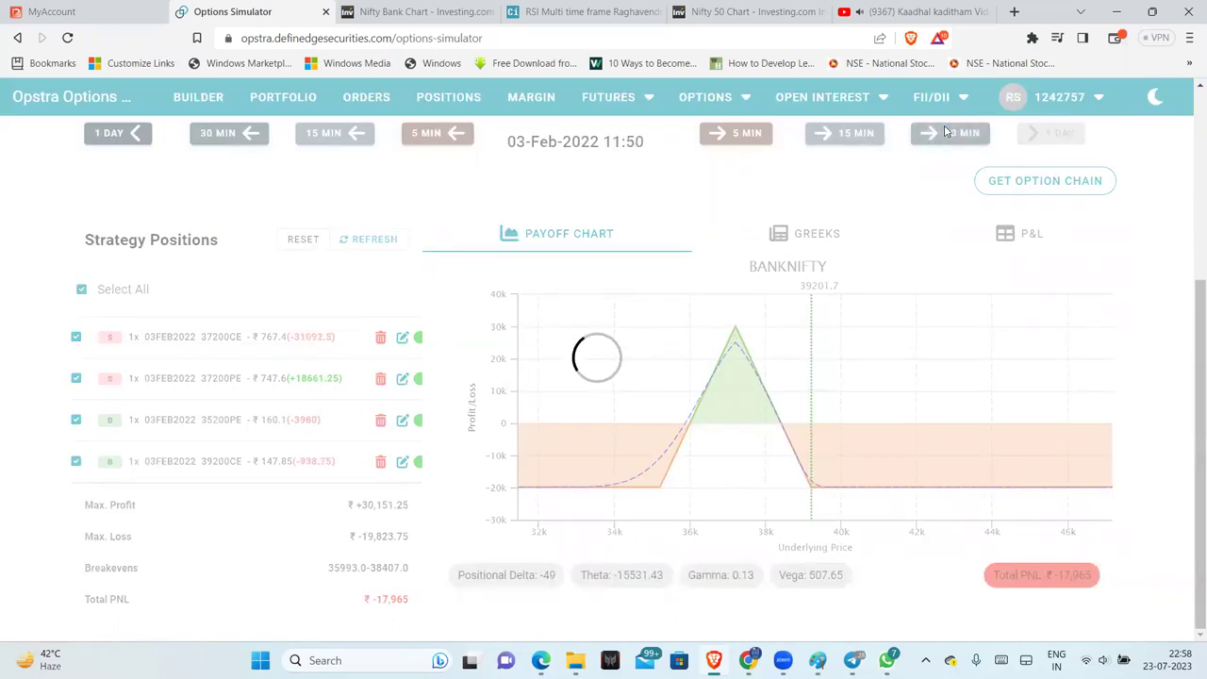
pyautogui.click(948, 134)
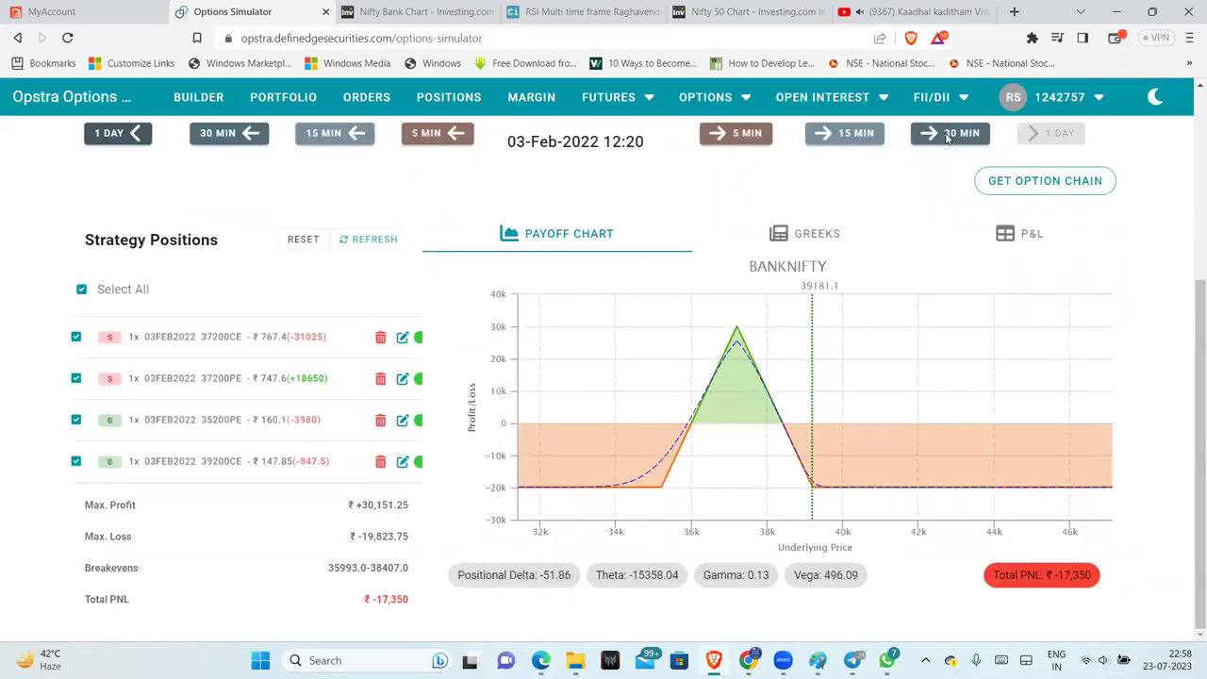
pyautogui.click(947, 134)
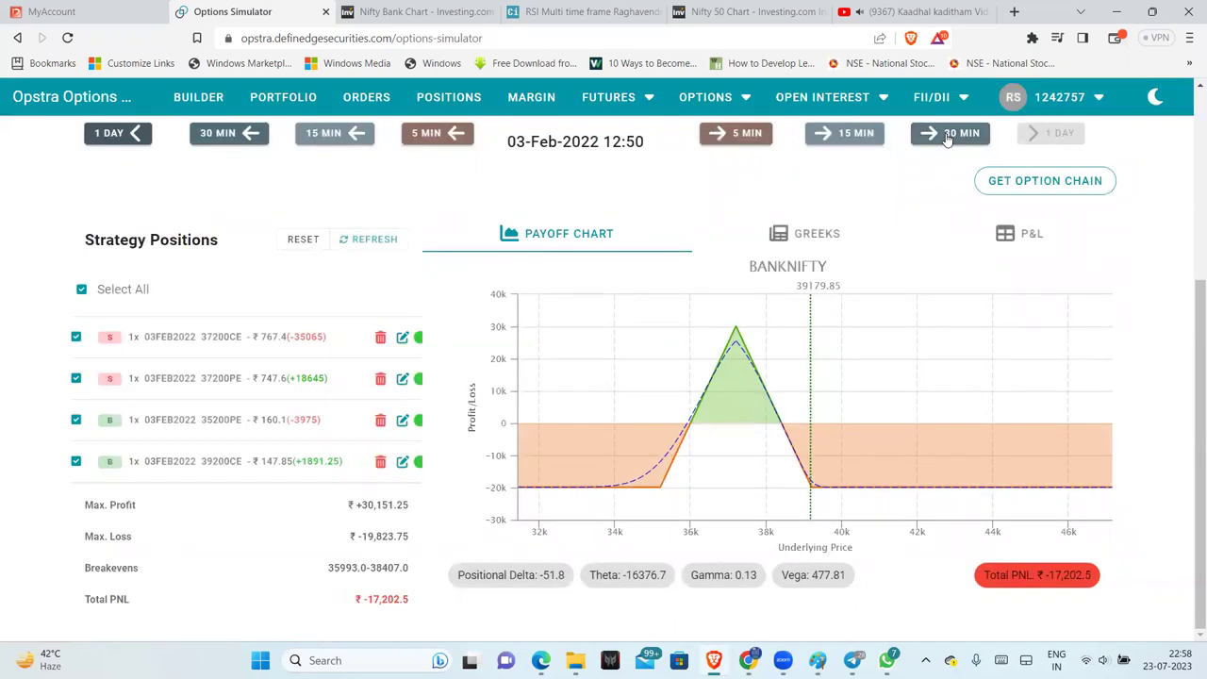
pyautogui.click(948, 134)
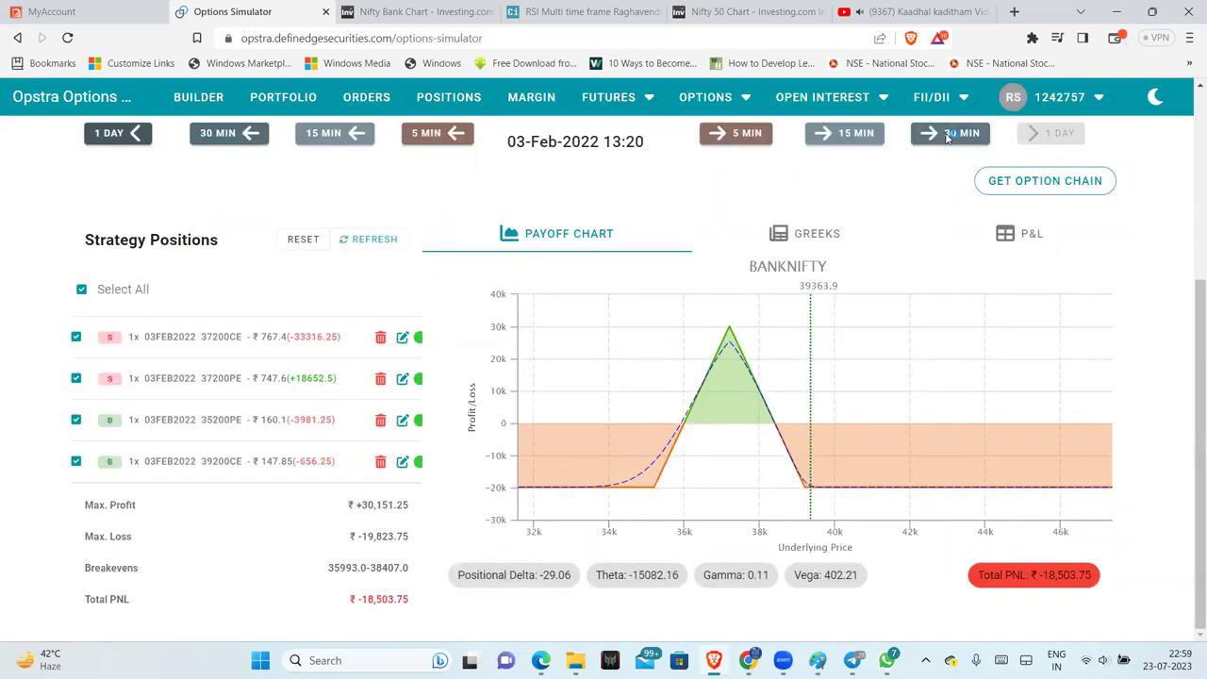
pyautogui.click(947, 134)
pyautogui.click(947, 134)
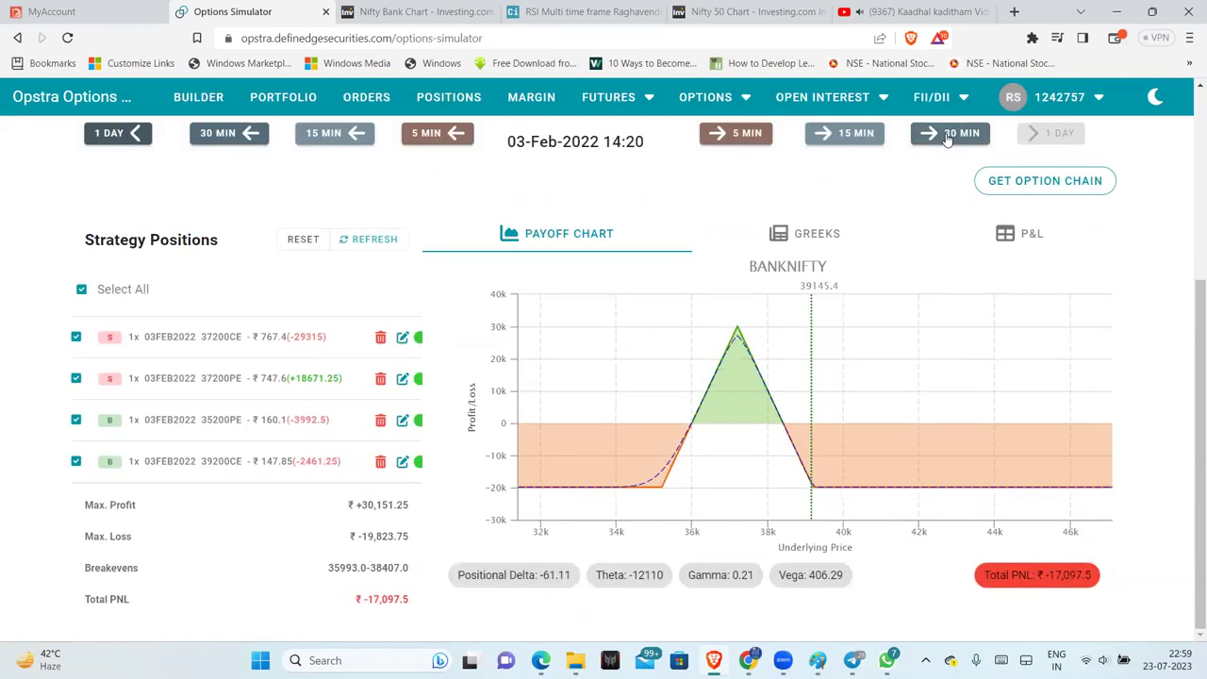
pyautogui.click(948, 134)
pyautogui.click(948, 134)
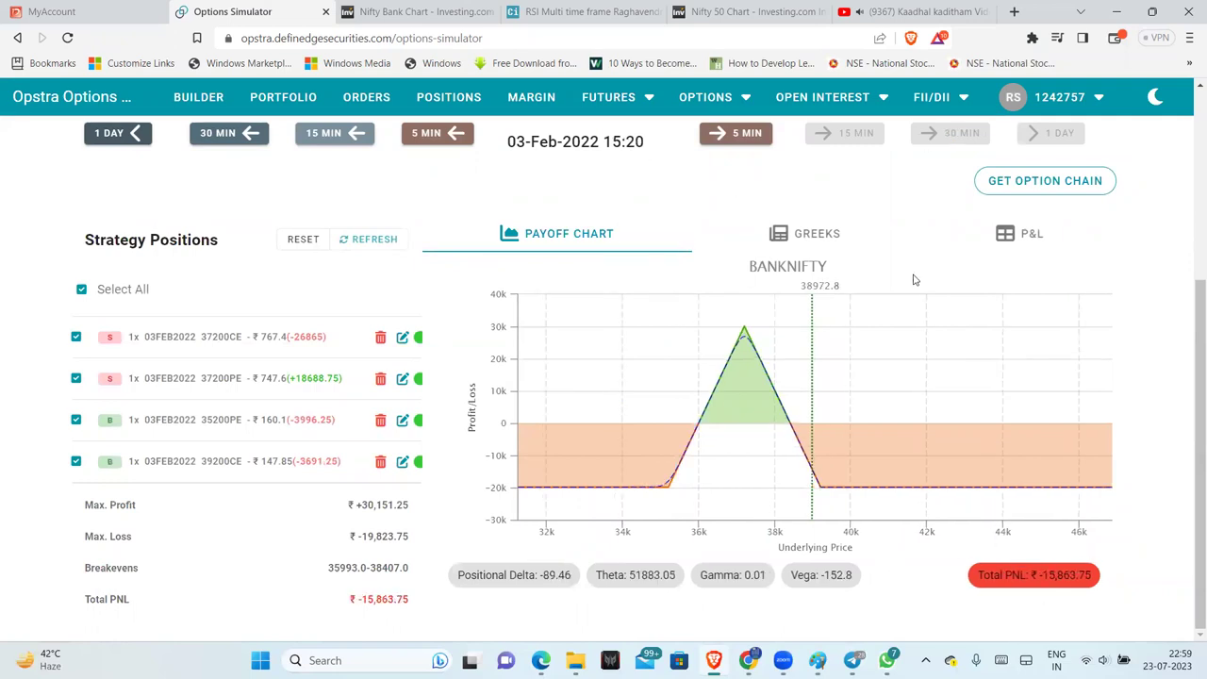
# Step: Move five minutes at a time to the 15:30 close, then step back one day to 02-Feb-2022
pyautogui.click(725, 137)
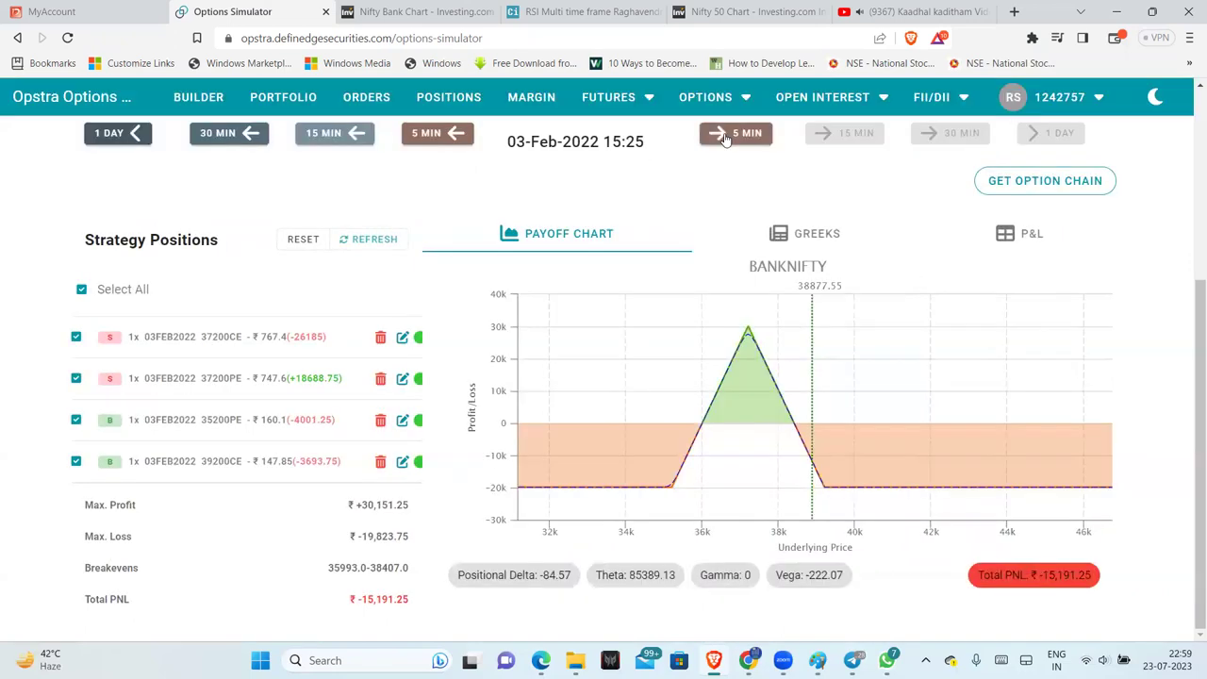
pyautogui.click(725, 138)
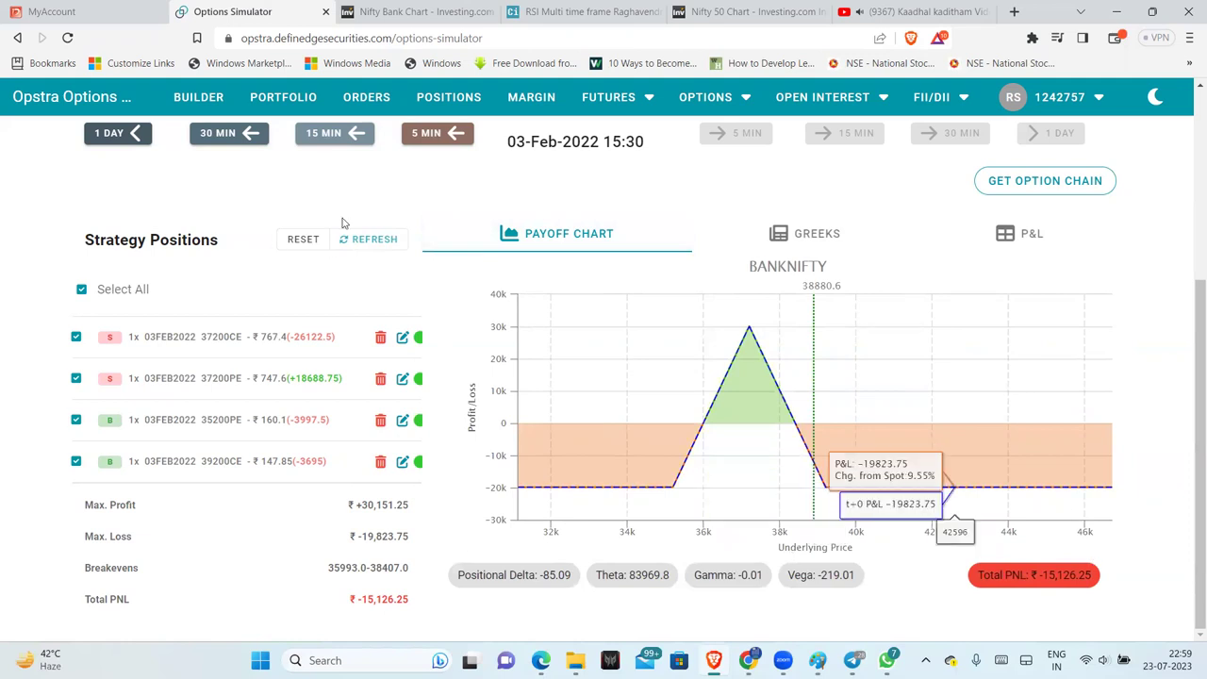
pyautogui.click(146, 134)
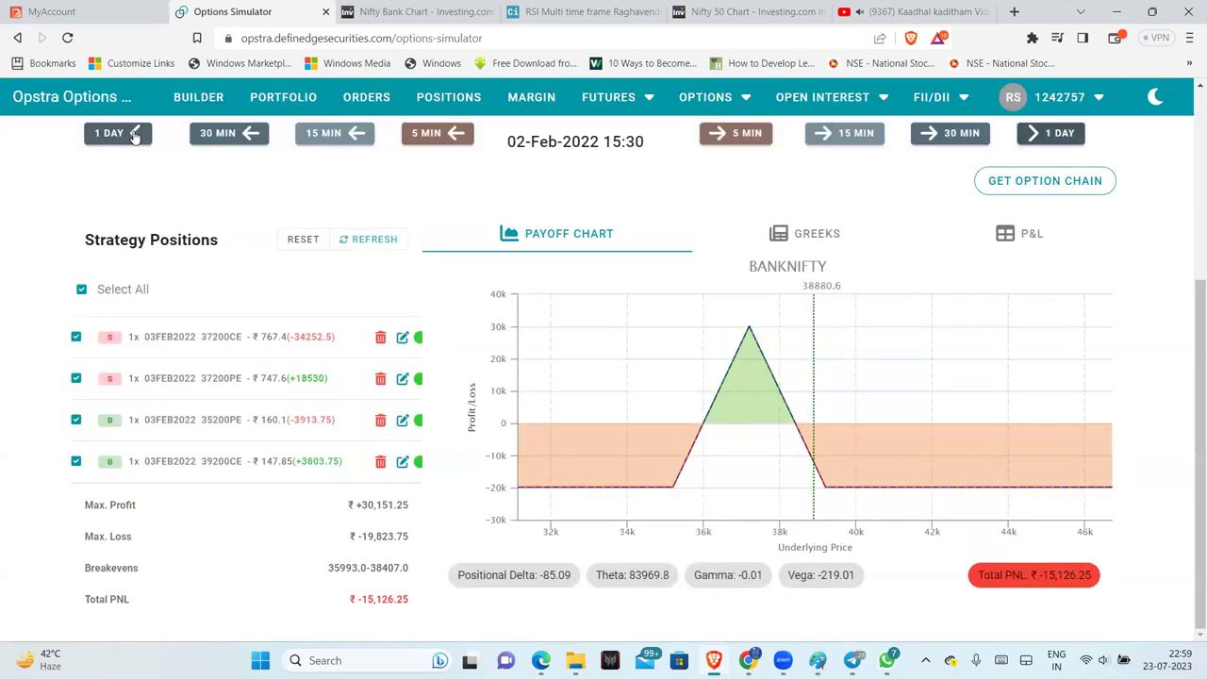
# Step: Step the simulation back one day at a time to 27-Jan-2022
pyautogui.click(136, 133)
pyautogui.click(134, 135)
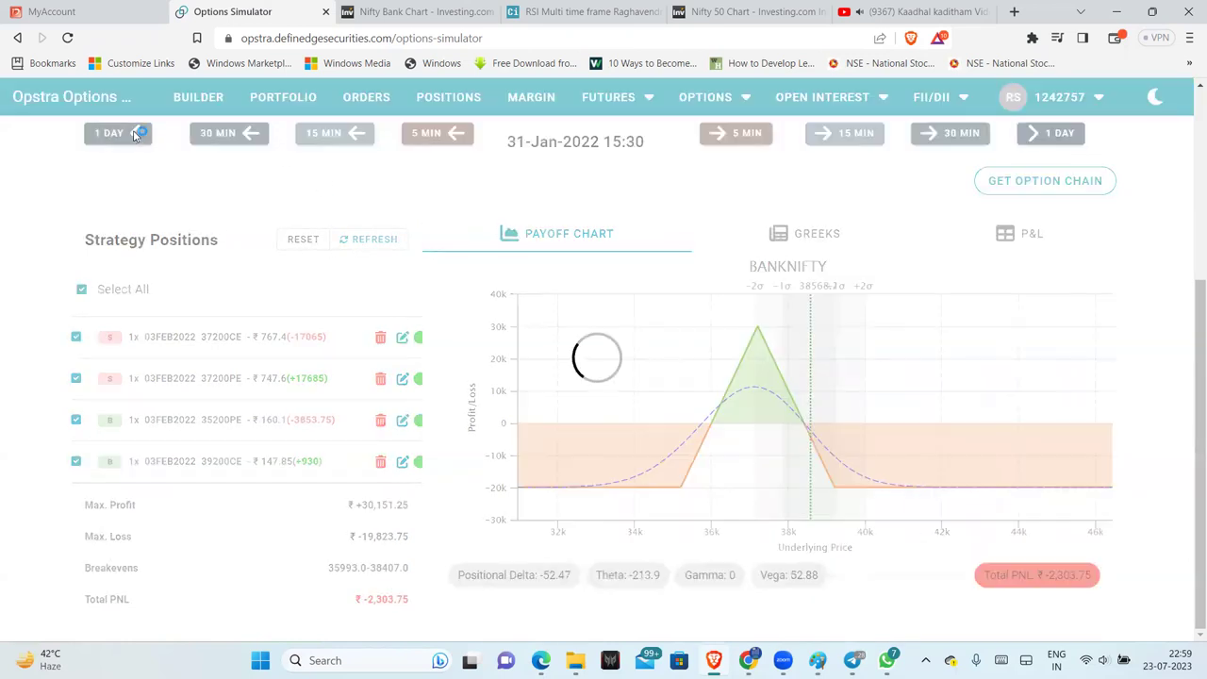
pyautogui.click(134, 135)
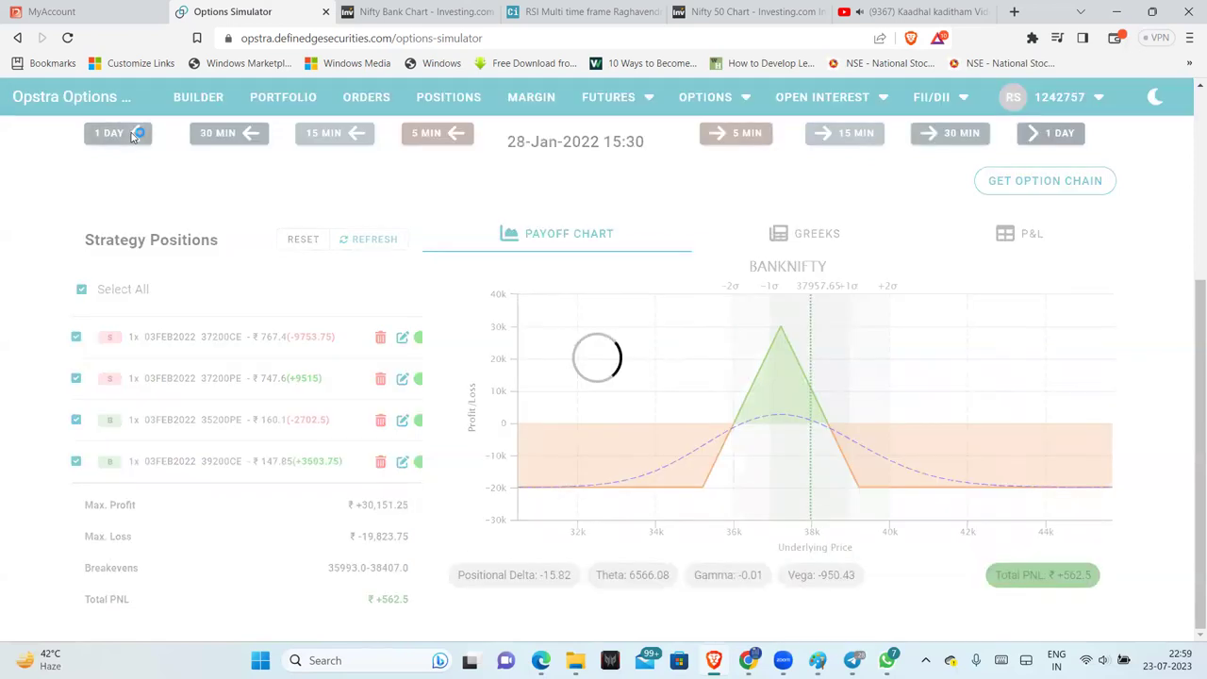
pyautogui.click(134, 135)
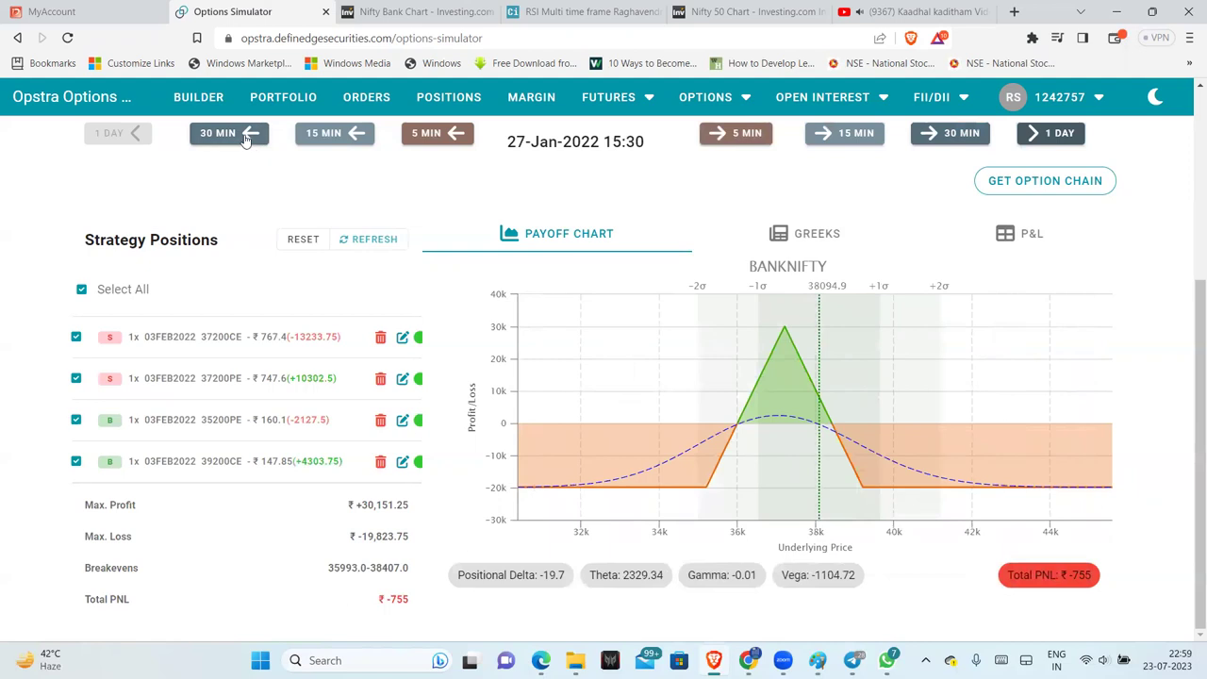
# Step: Rewind in 30-minute steps to 09:30, then five more minutes to 09:25
pyautogui.click(245, 139)
pyautogui.click(245, 138)
pyautogui.click(237, 137)
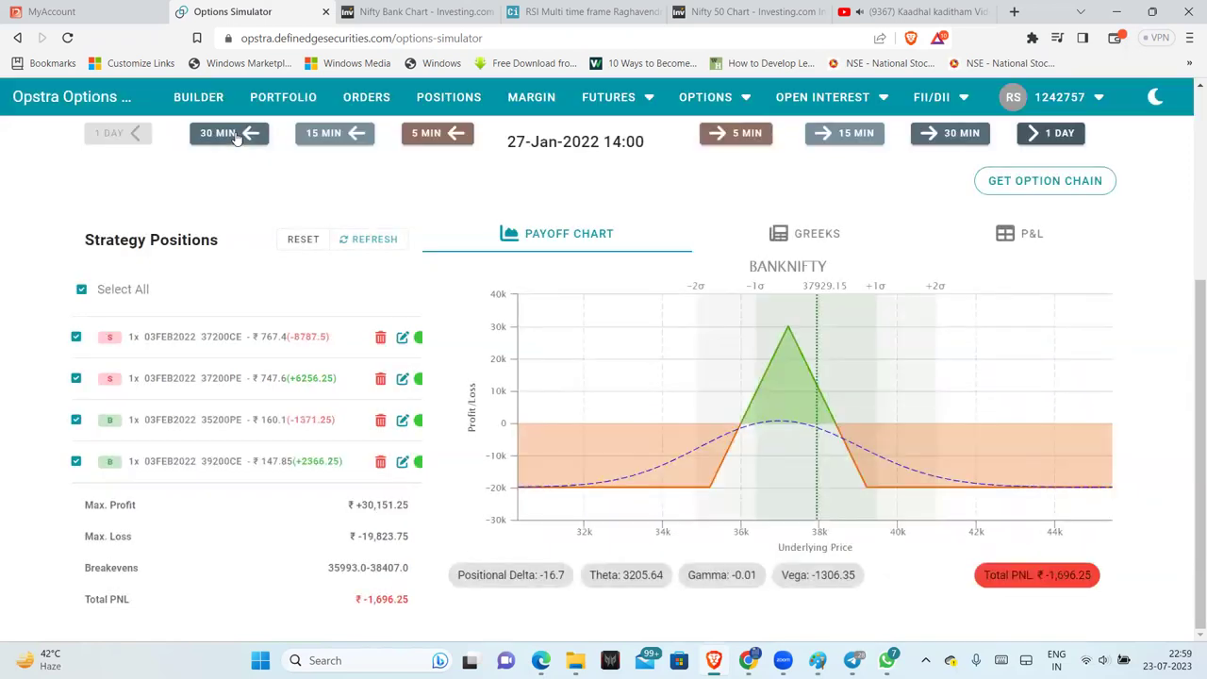
pyautogui.click(236, 138)
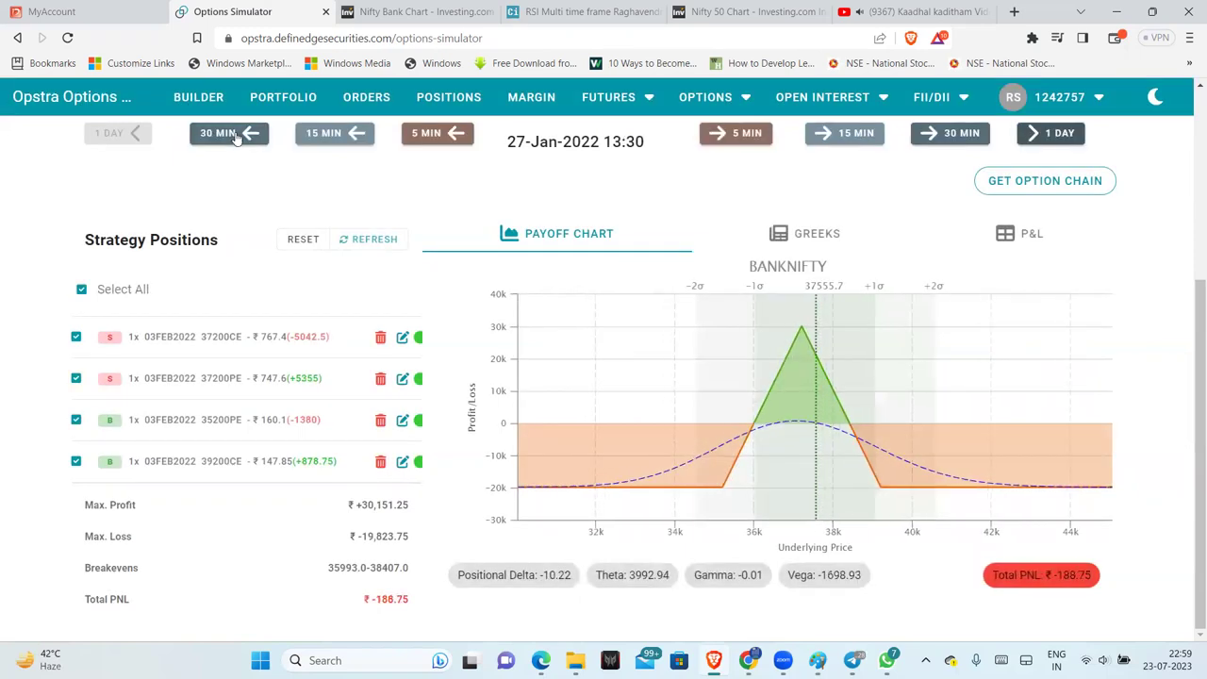
pyautogui.click(238, 137)
pyautogui.click(235, 138)
pyautogui.click(236, 138)
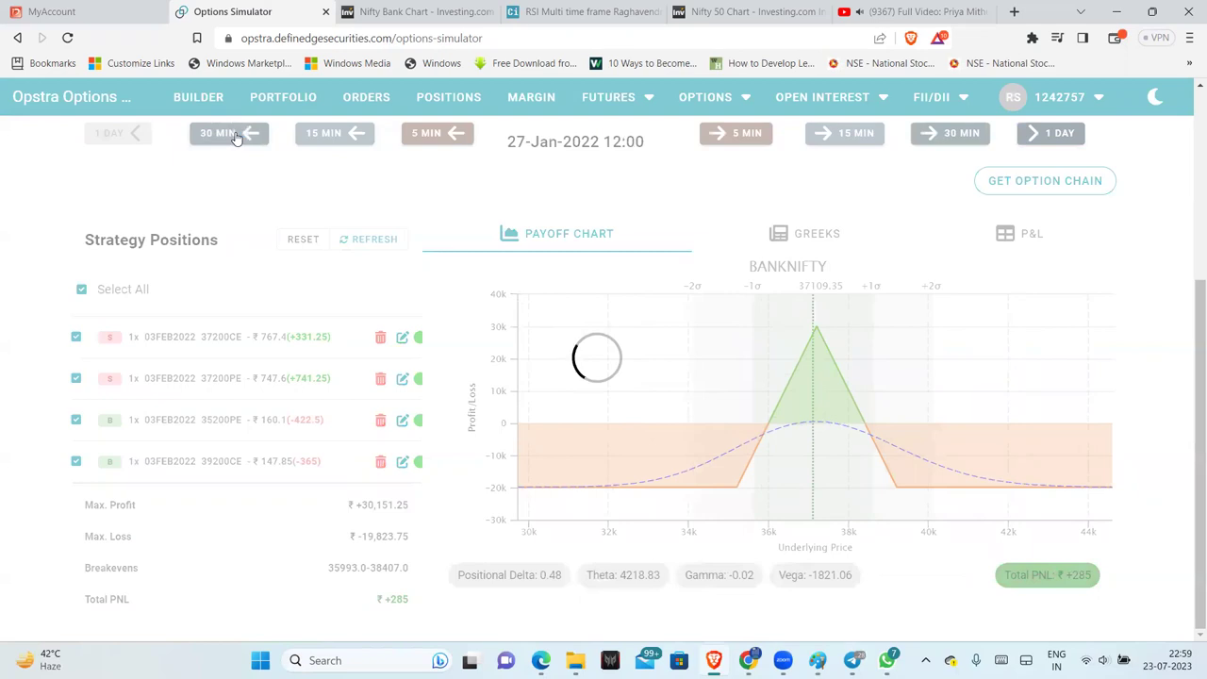
pyautogui.click(236, 137)
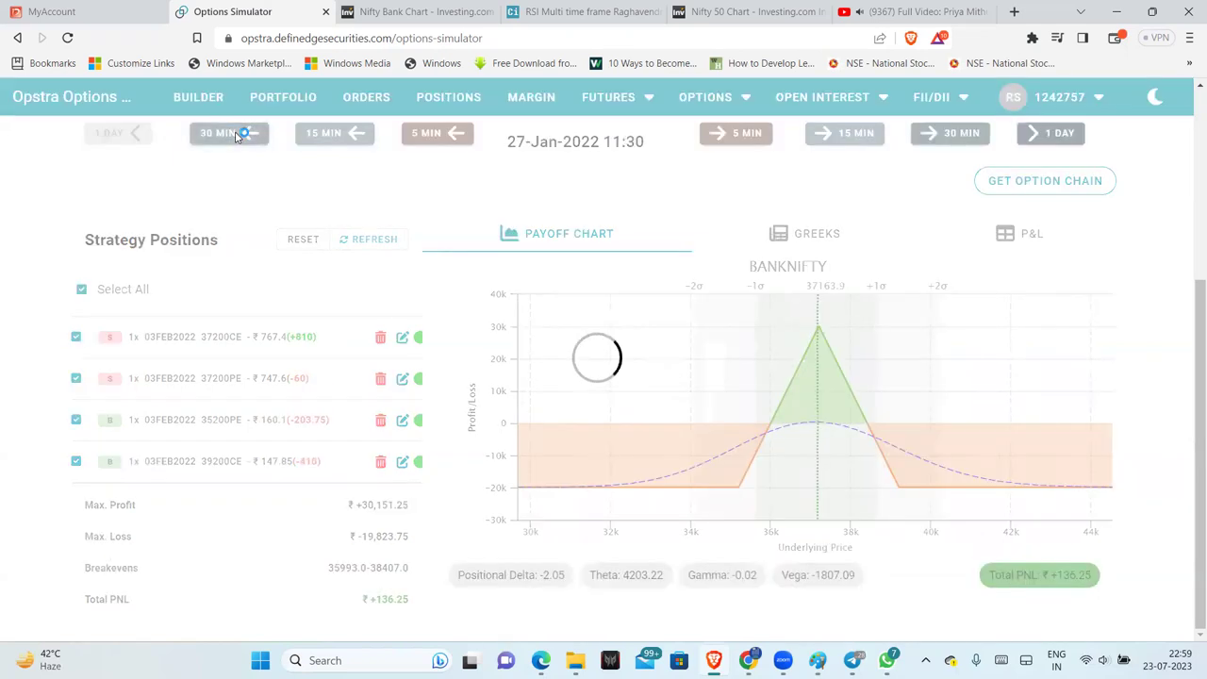
pyautogui.click(236, 138)
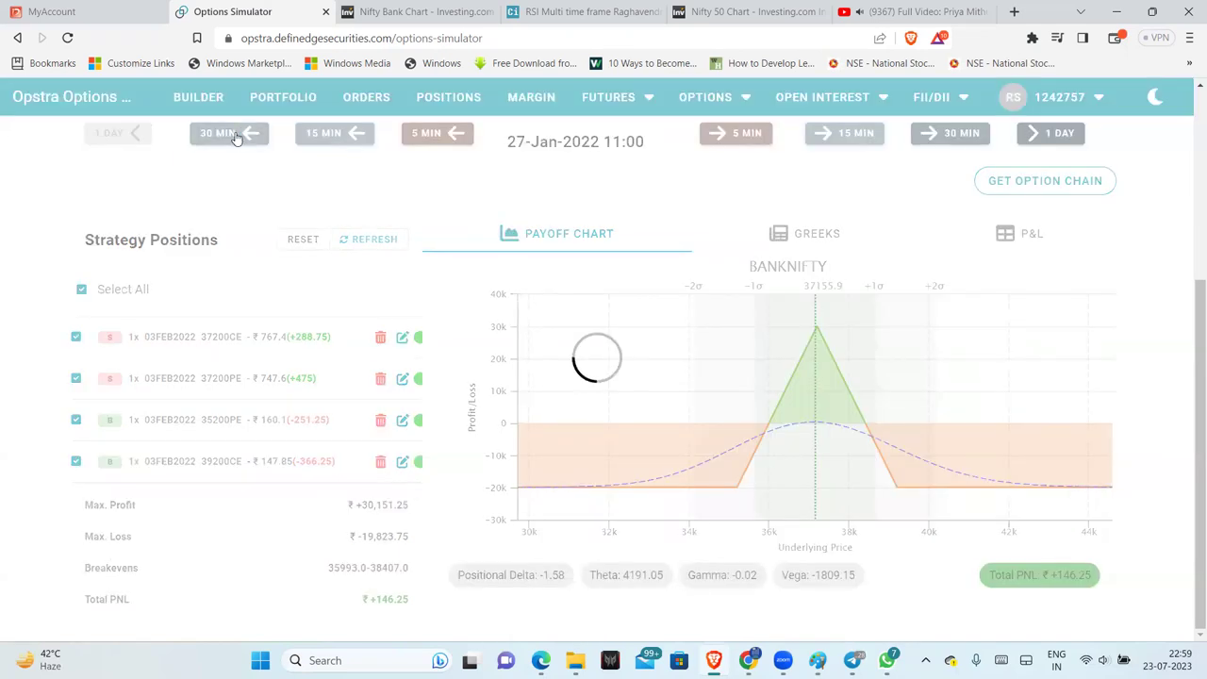
pyautogui.click(236, 137)
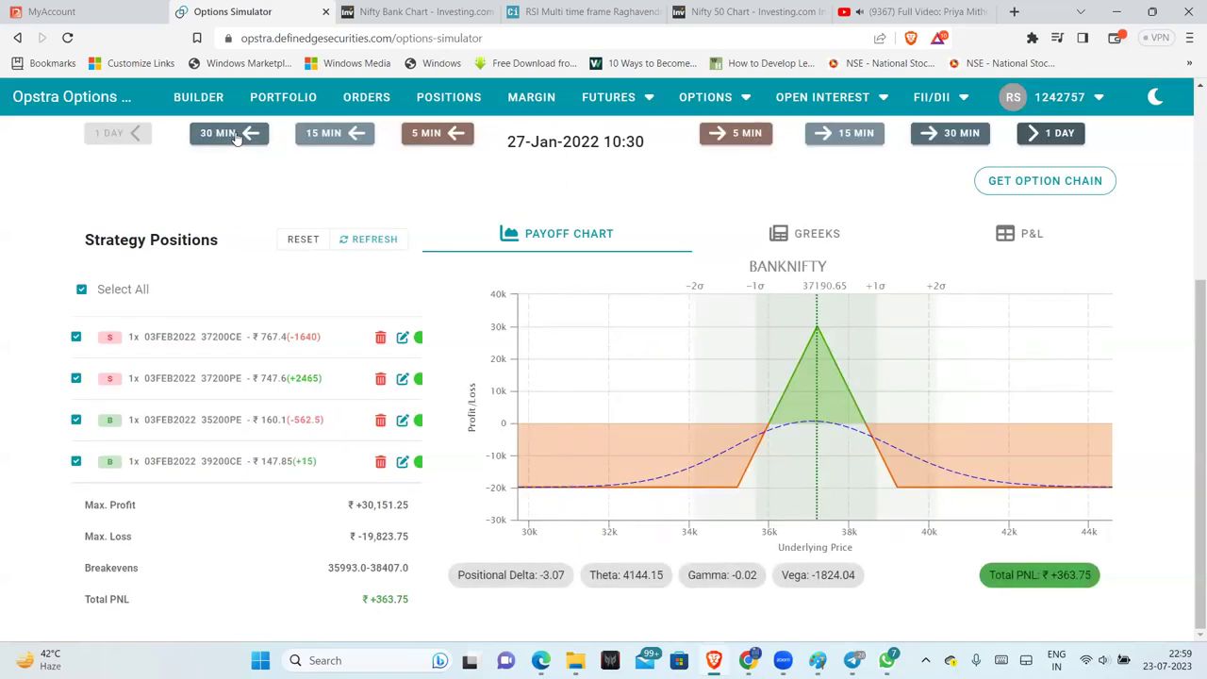
pyautogui.click(235, 136)
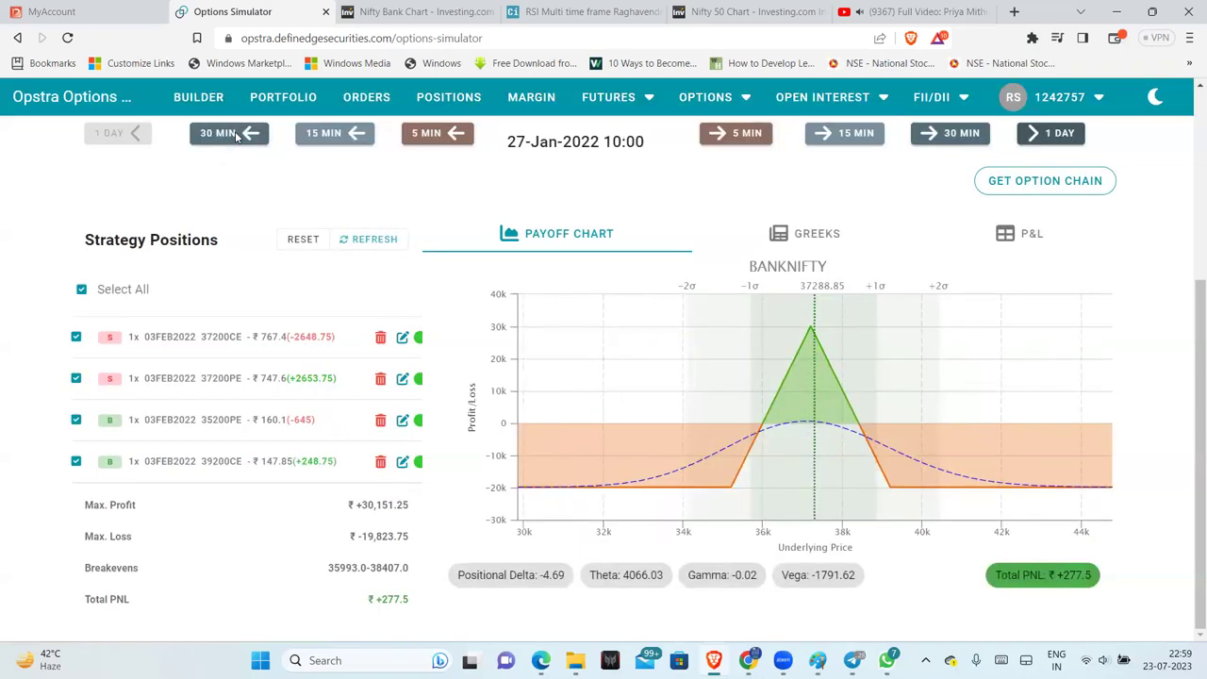
pyautogui.click(235, 137)
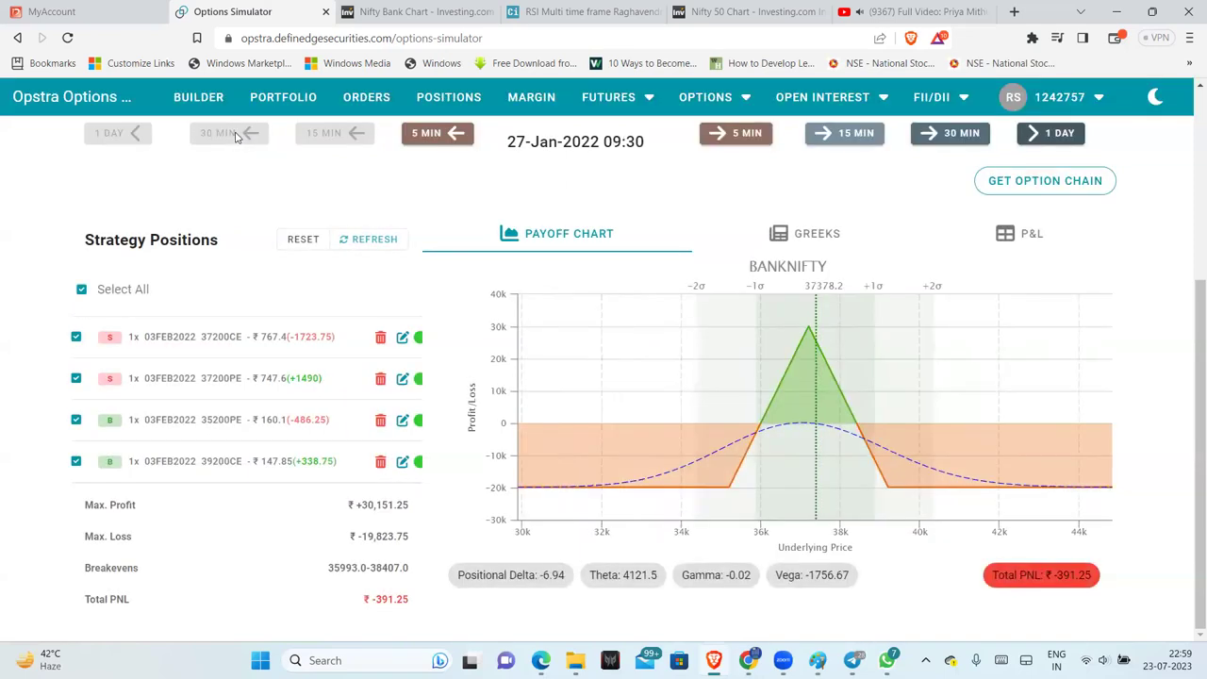
pyautogui.click(451, 135)
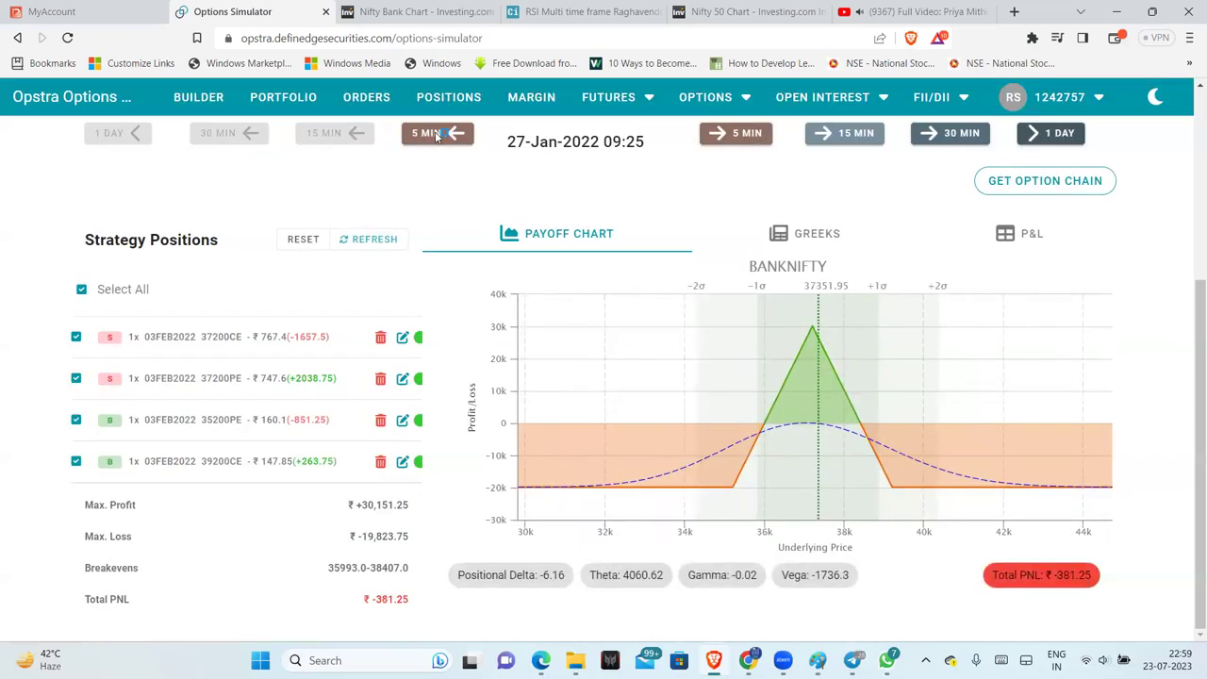
# Step: Rewind to the 09:20 entry, then advance in 30-minute steps to 12:20 (P&L ₹+298.75)
pyautogui.click(436, 135)
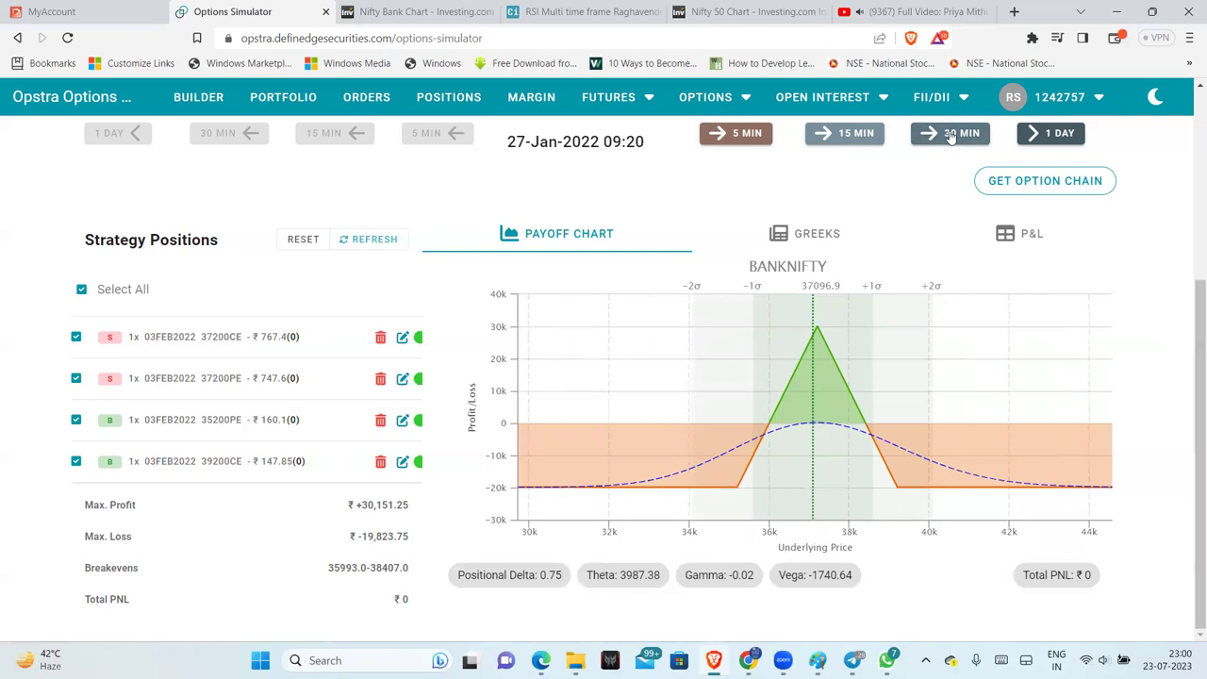
pyautogui.click(950, 133)
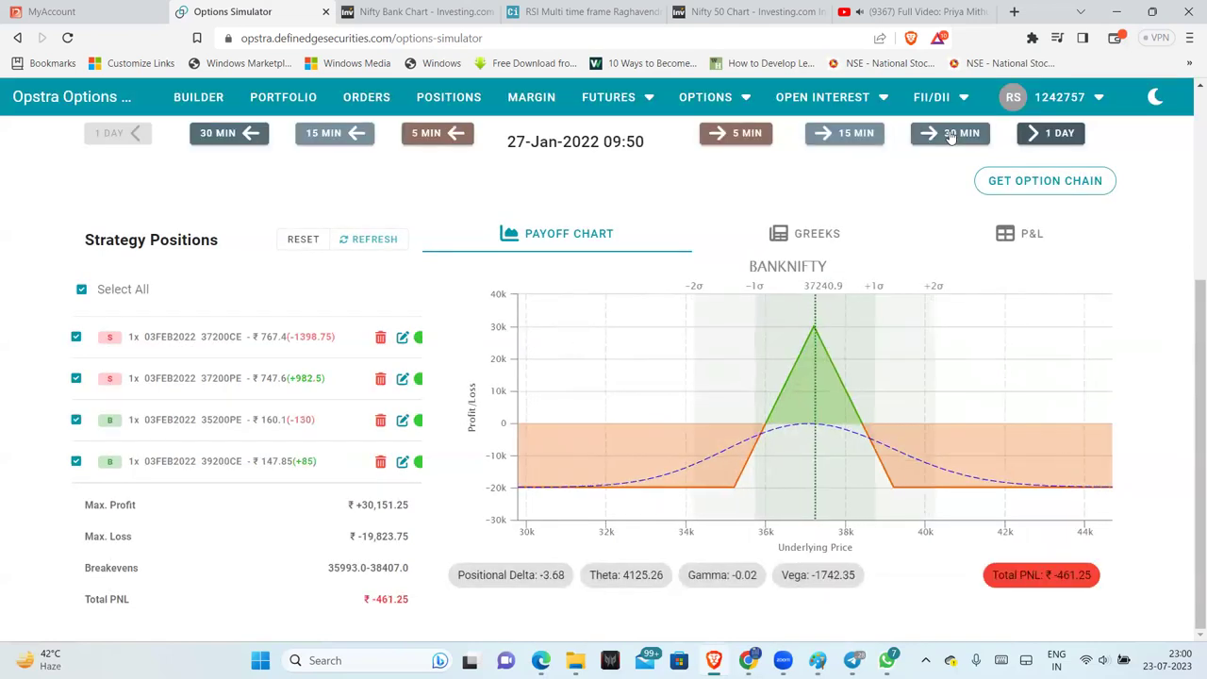
pyautogui.click(949, 133)
pyautogui.click(950, 133)
pyautogui.click(950, 133)
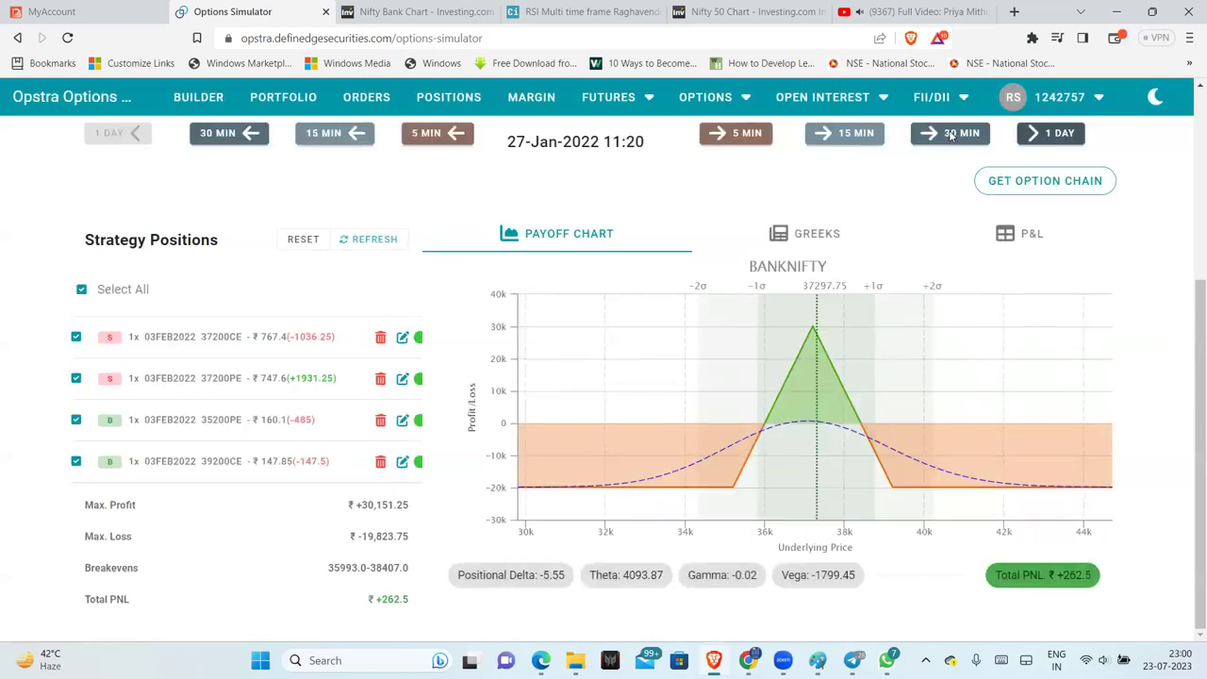
pyautogui.click(950, 133)
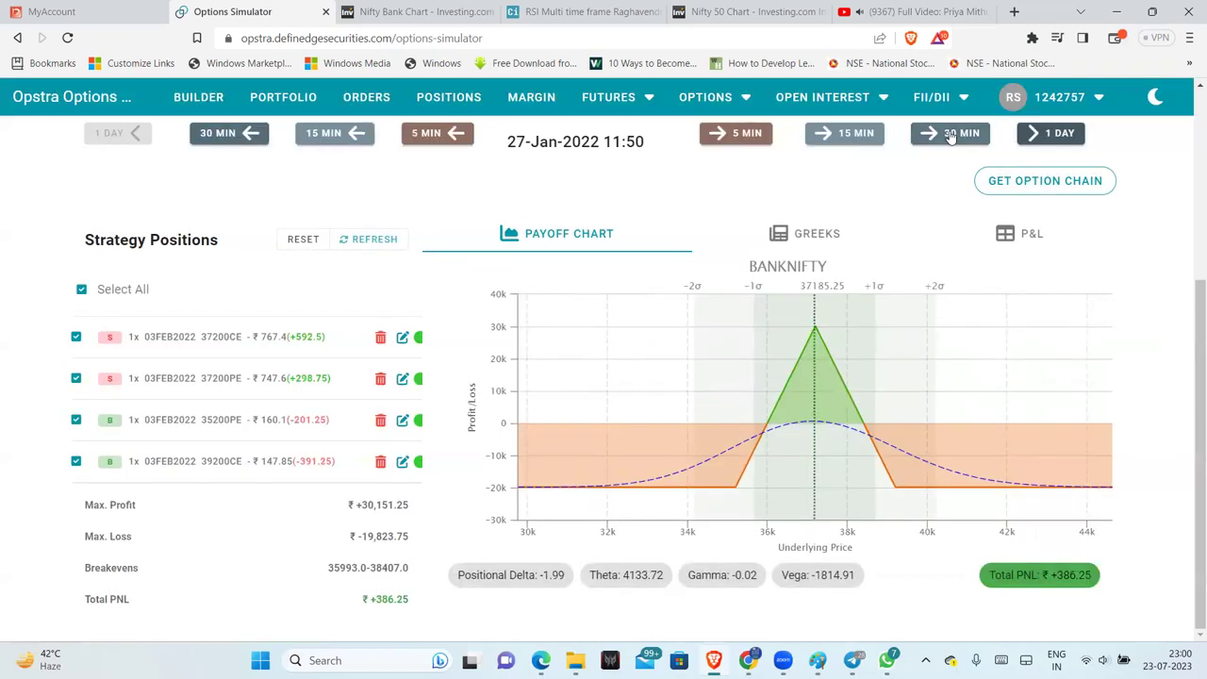
pyautogui.click(949, 133)
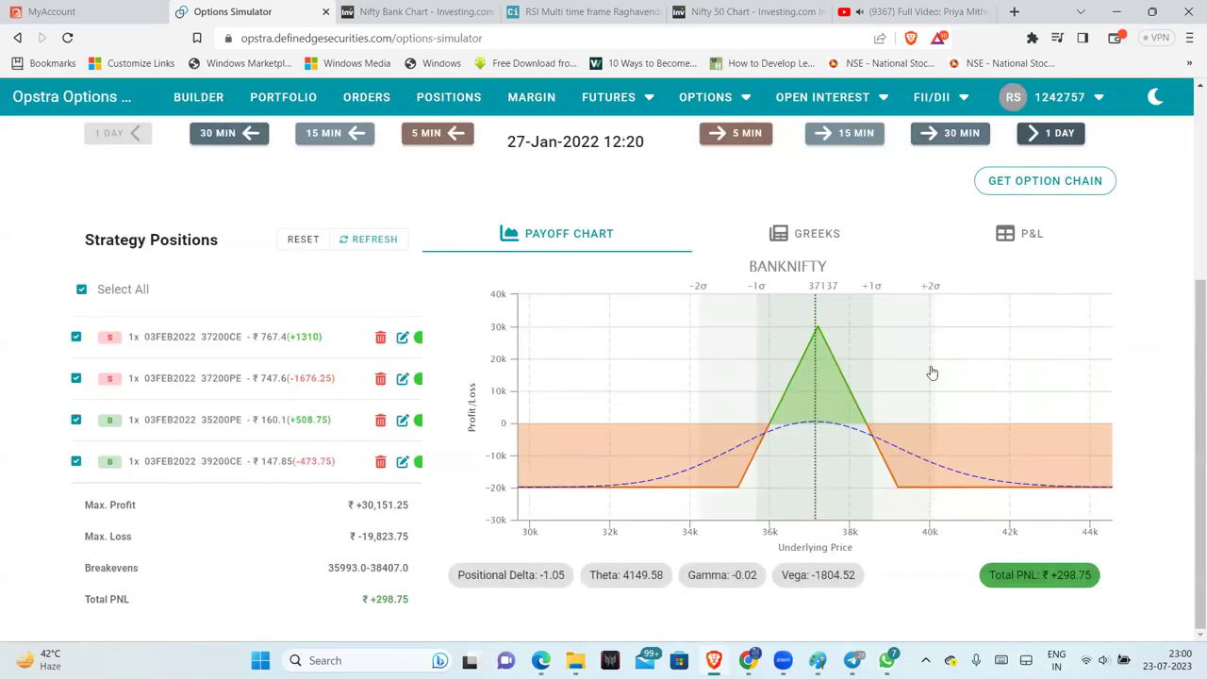
# Step: View the FII/DII cash market data, then return to the Options Simulator
pyautogui.click(939, 97)
pyautogui.click(940, 140)
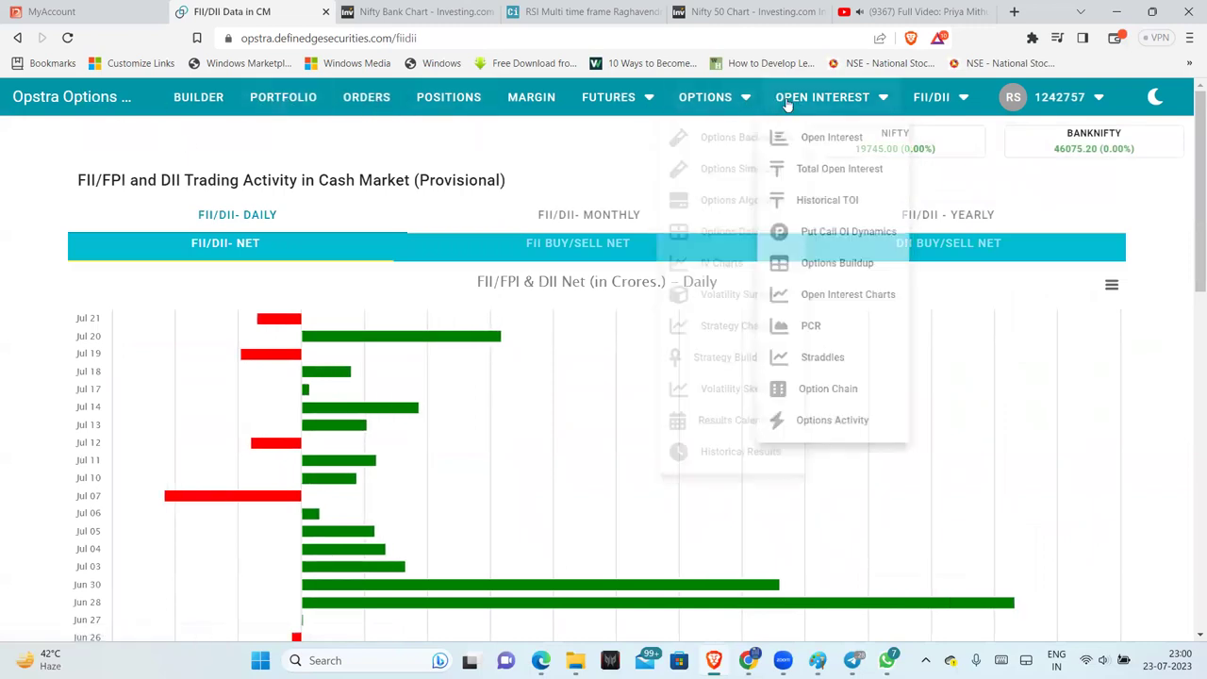
pyautogui.moveTo(716, 97)
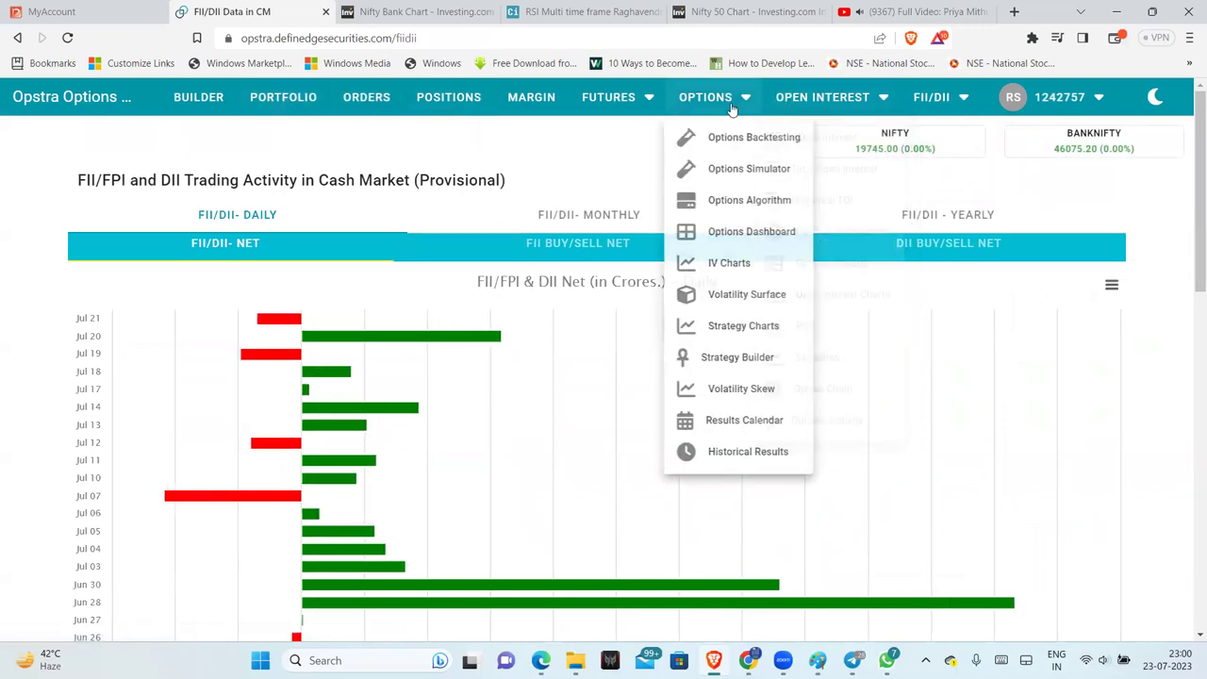
pyautogui.click(740, 169)
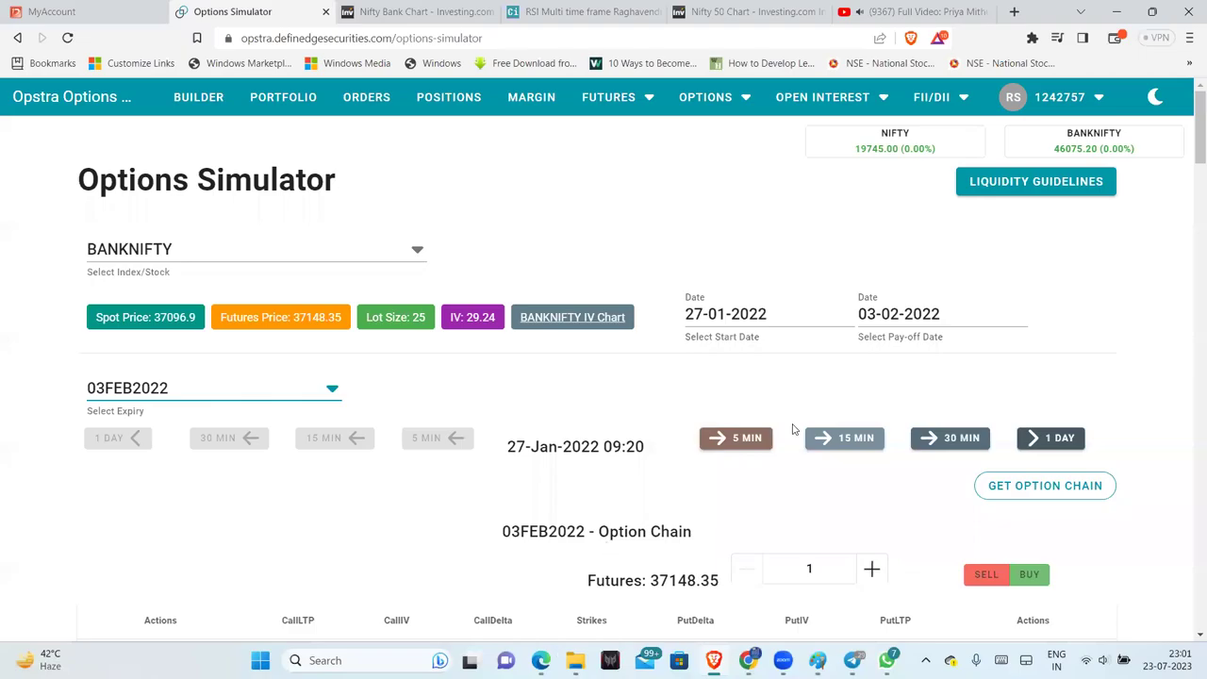
# Step: Add short positions in the 37200 call and 37200 put
pyautogui.scroll(-15, 788, 424)
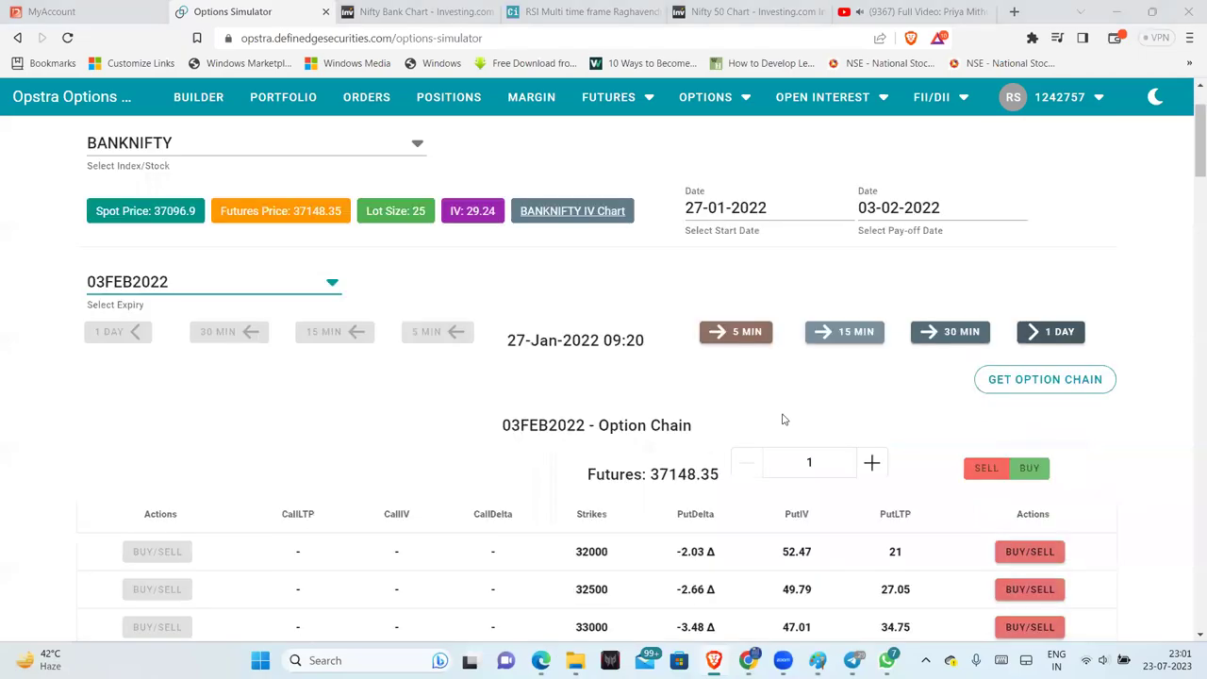
pyautogui.scroll(-3, 782, 419)
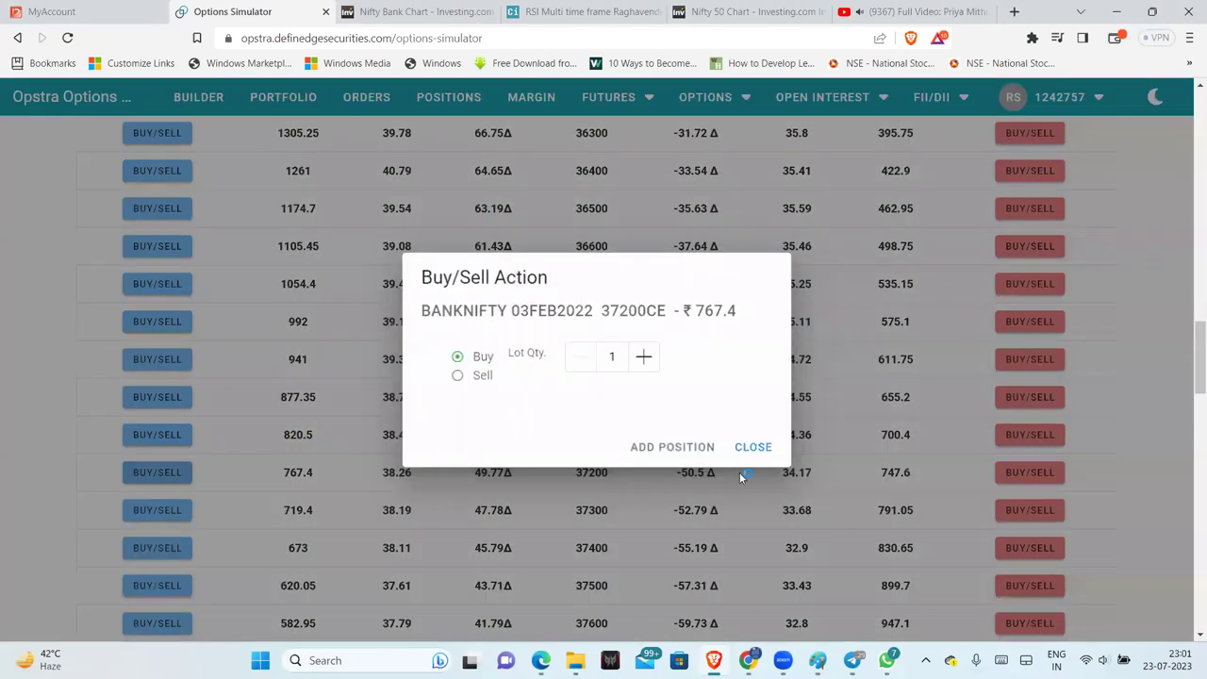
pyautogui.click(740, 476)
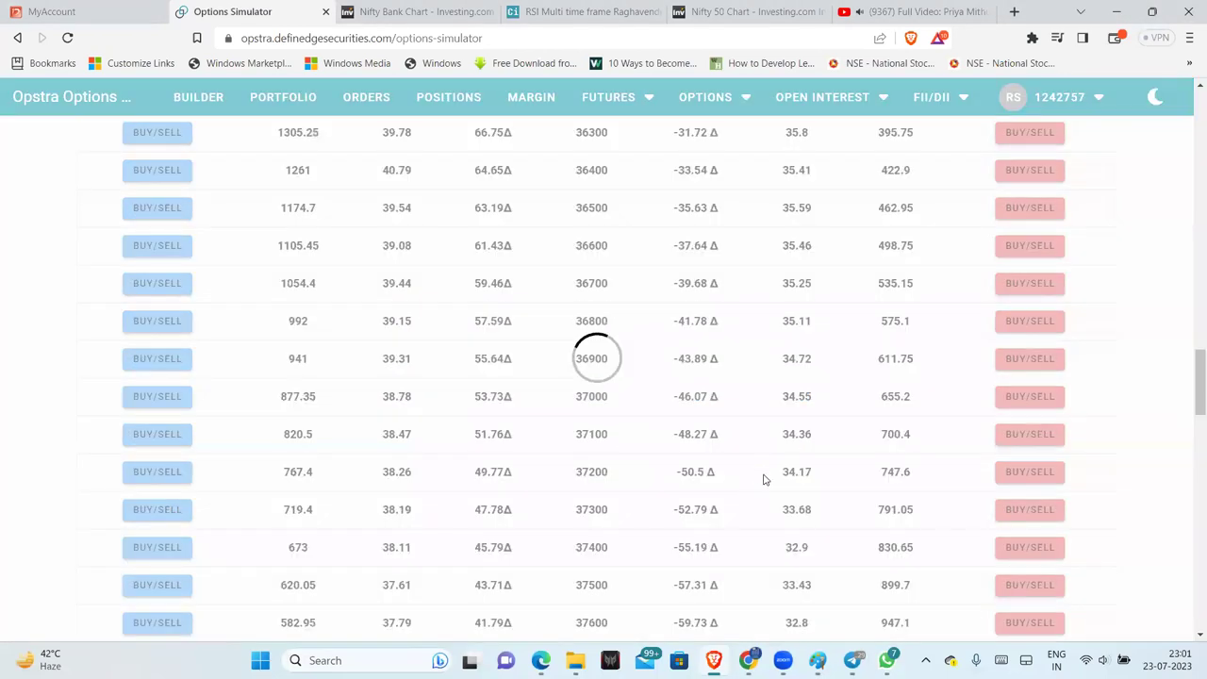
pyautogui.click(1043, 474)
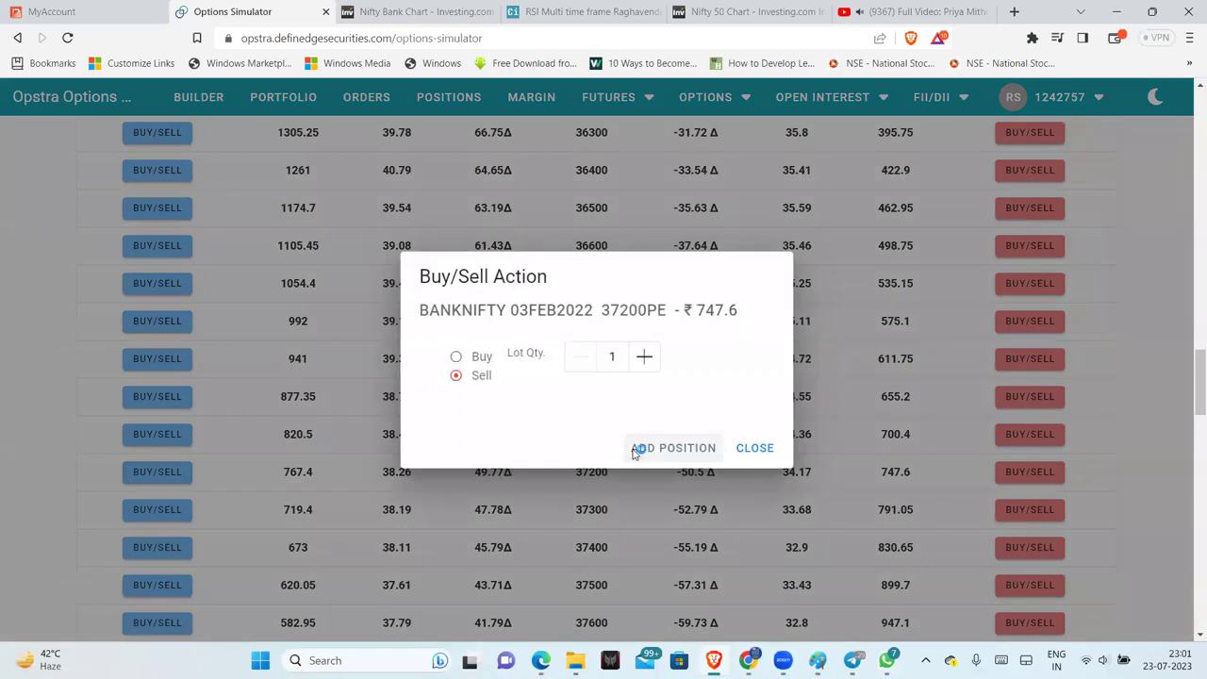
pyautogui.click(638, 449)
# Step: Add a long position in the 35200 put
pyautogui.scroll(5, 769, 504)
pyautogui.scroll(-4, 767, 501)
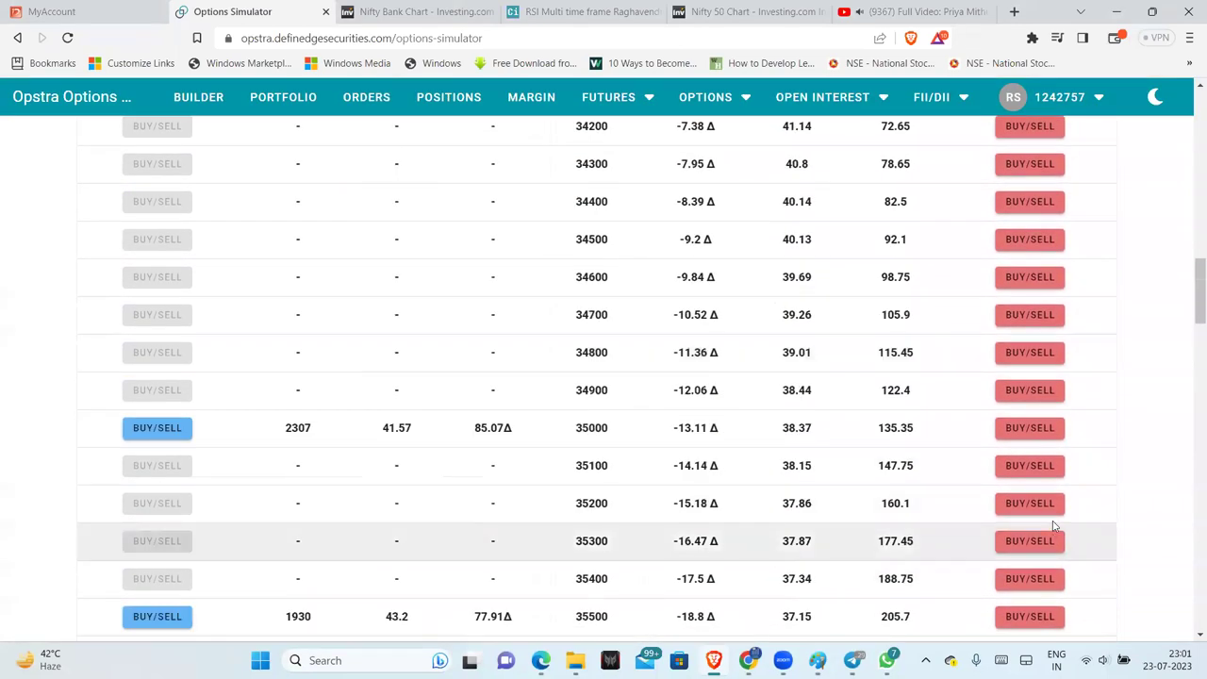
pyautogui.click(1046, 503)
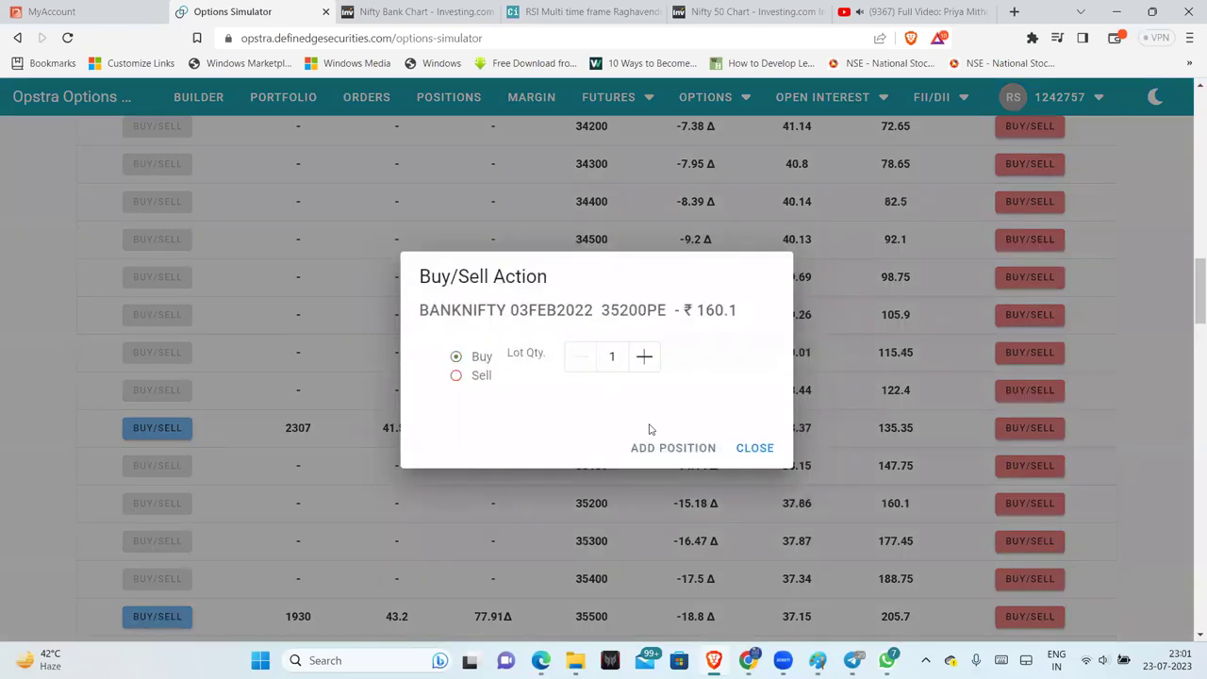
pyautogui.click(671, 450)
# Step: Add a long position in the 39200 call to complete the iron fly
pyautogui.scroll(-6, 854, 460)
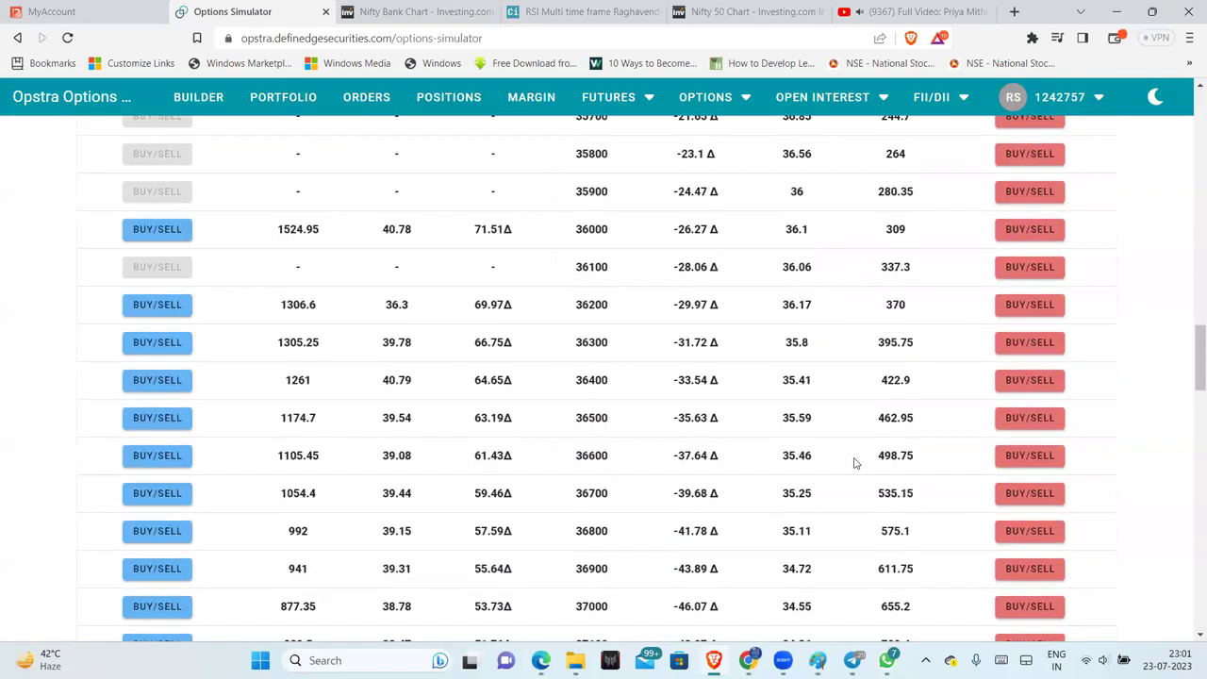
pyautogui.scroll(-12, 855, 462)
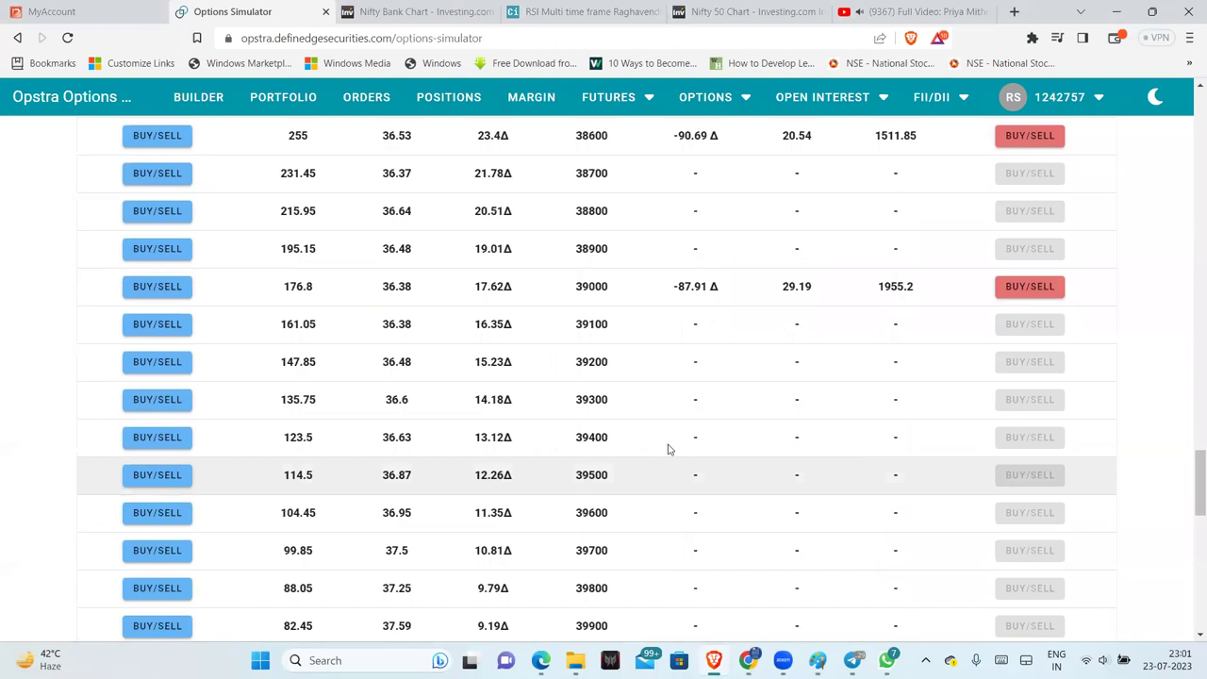
pyautogui.click(170, 371)
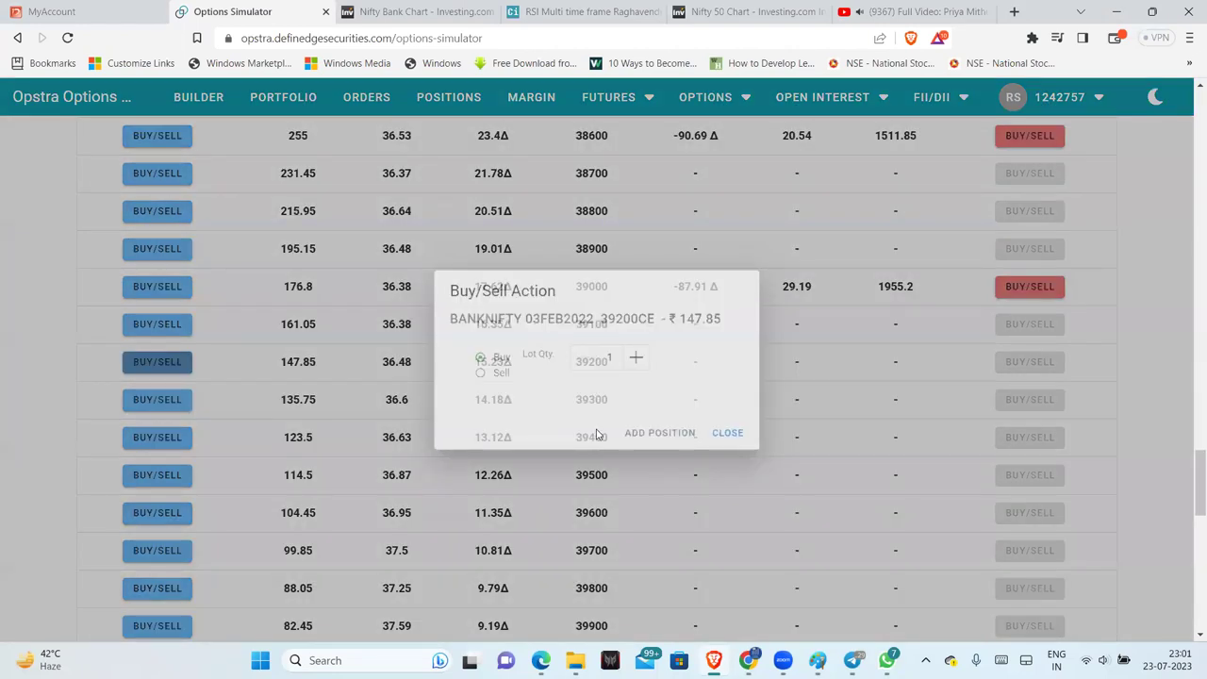
pyautogui.click(660, 440)
pyautogui.scroll(20, 1188, 434)
pyautogui.scroll(5, 1188, 387)
# Step: Advance the simulation twelve 30-minute steps, from 09:20 to 15:20 on 27-Jan-2022
pyautogui.scroll(-3, 1132, 391)
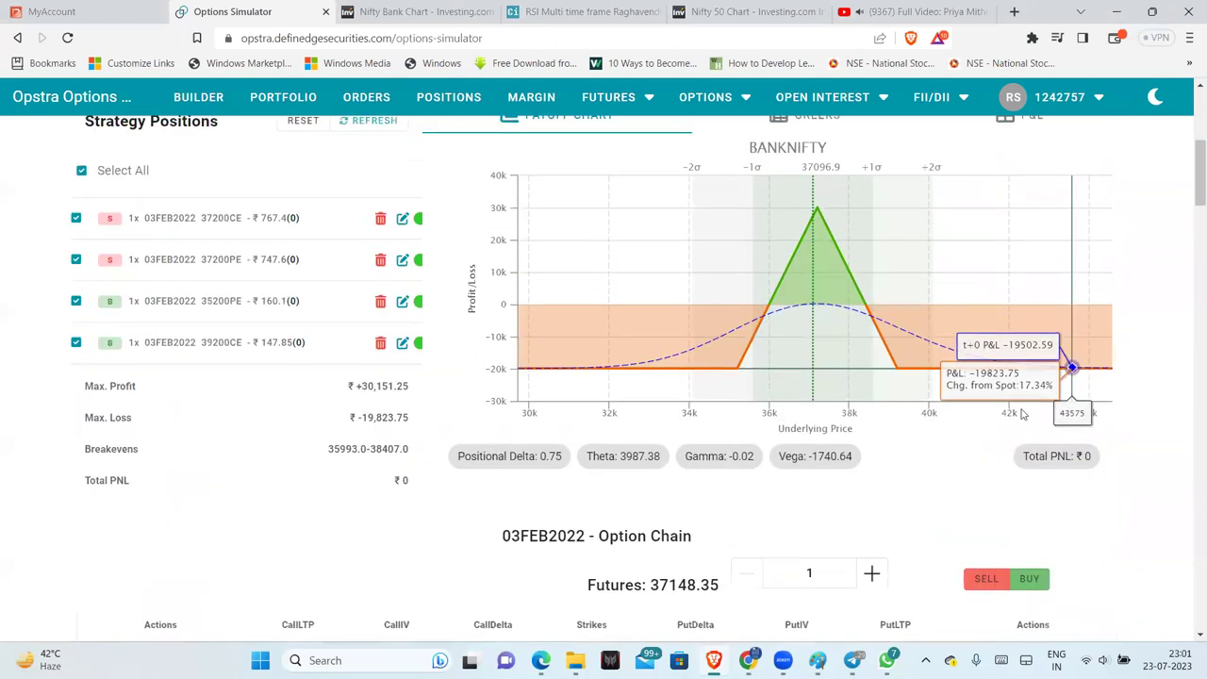
pyautogui.scroll(1, 938, 208)
pyautogui.scroll(1, 957, 198)
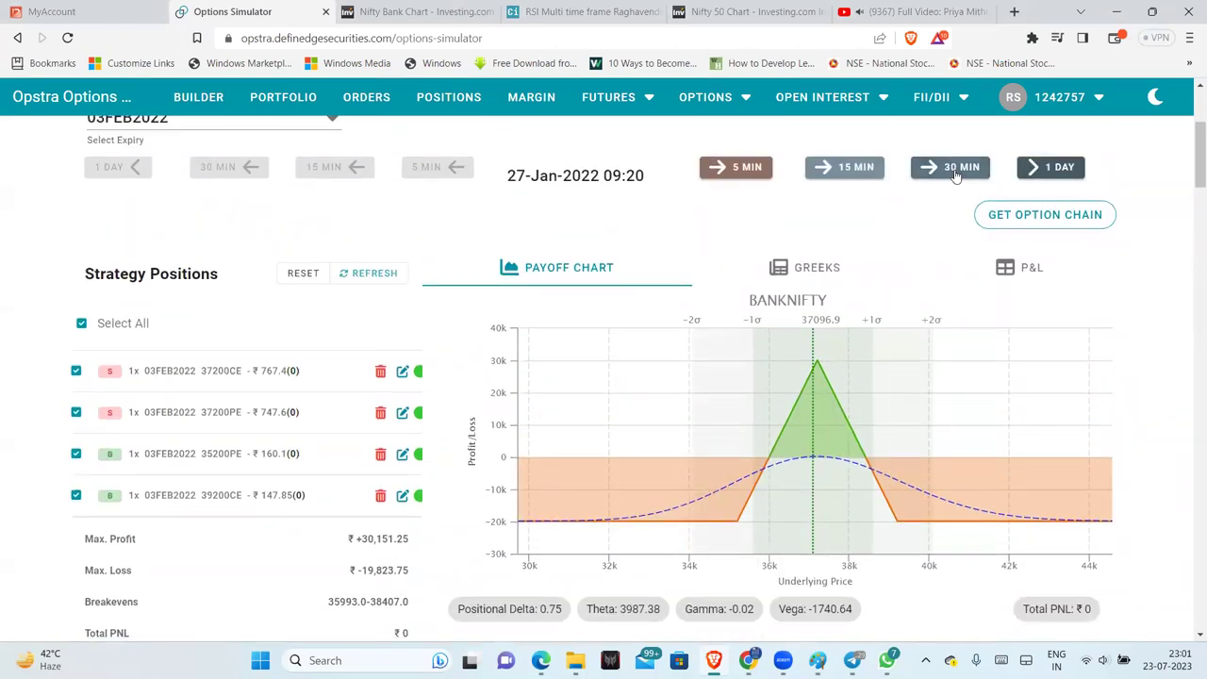
pyautogui.click(954, 173)
pyautogui.click(954, 174)
pyautogui.click(955, 176)
pyautogui.click(954, 175)
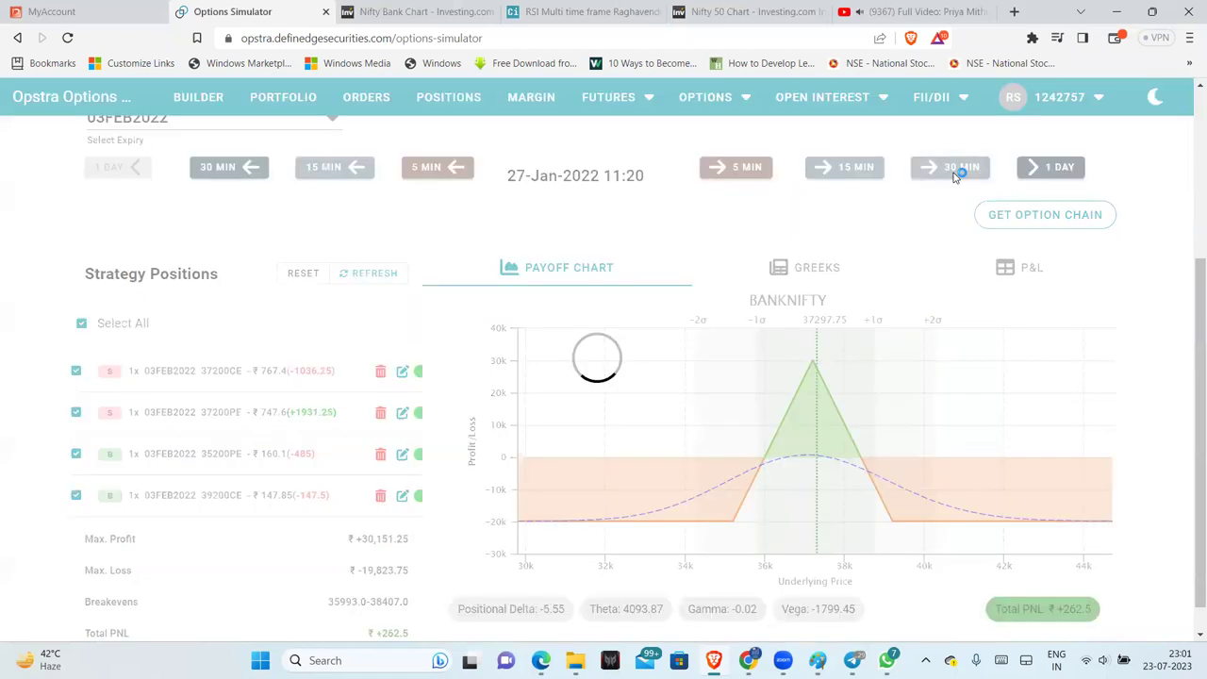
pyautogui.click(955, 176)
pyautogui.click(954, 176)
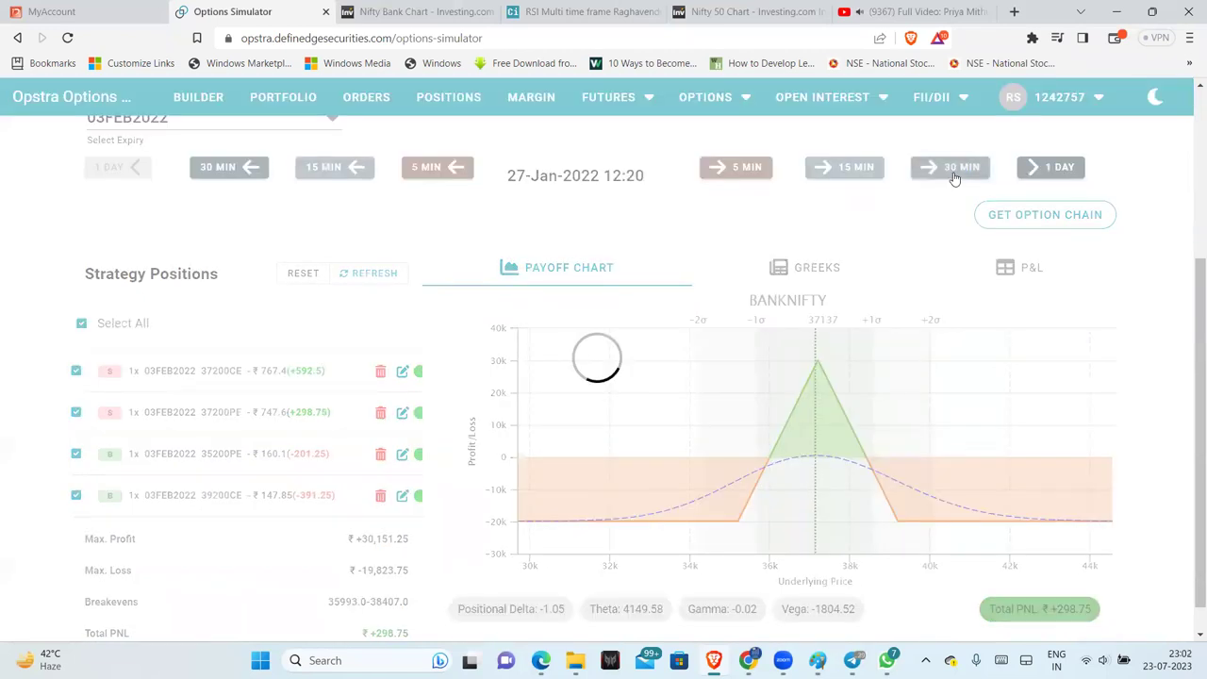
pyautogui.click(954, 175)
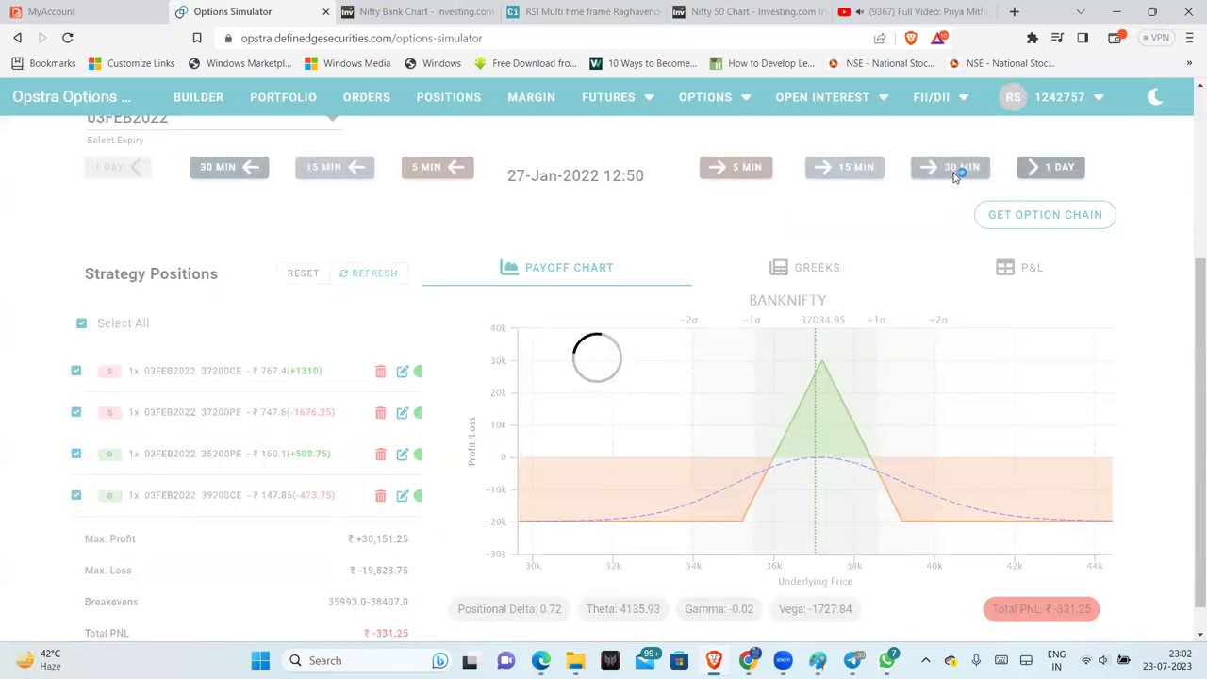
pyautogui.click(954, 176)
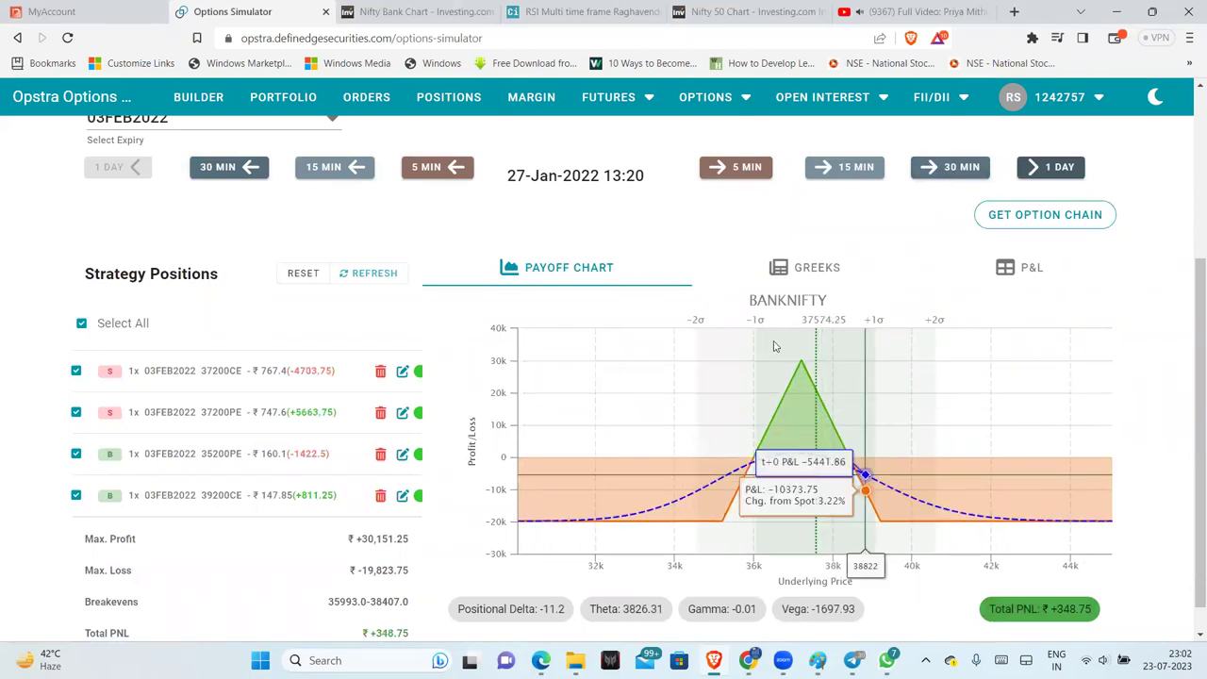
pyautogui.click(962, 178)
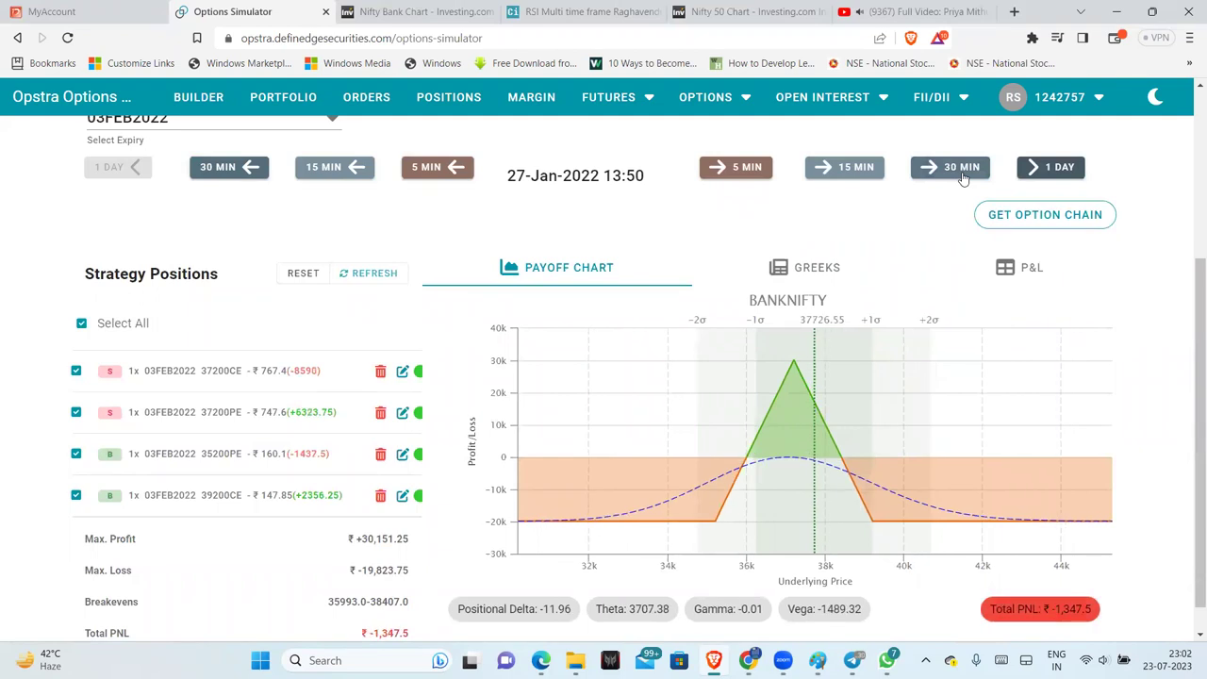
pyautogui.click(962, 178)
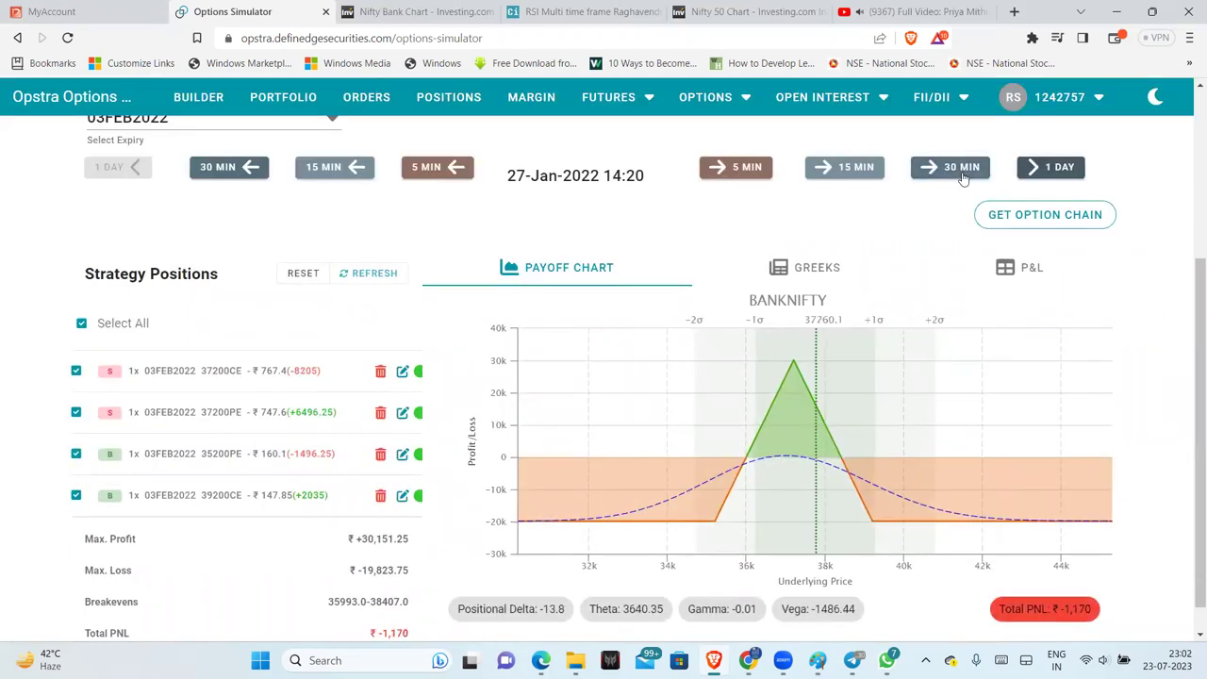
pyautogui.click(962, 177)
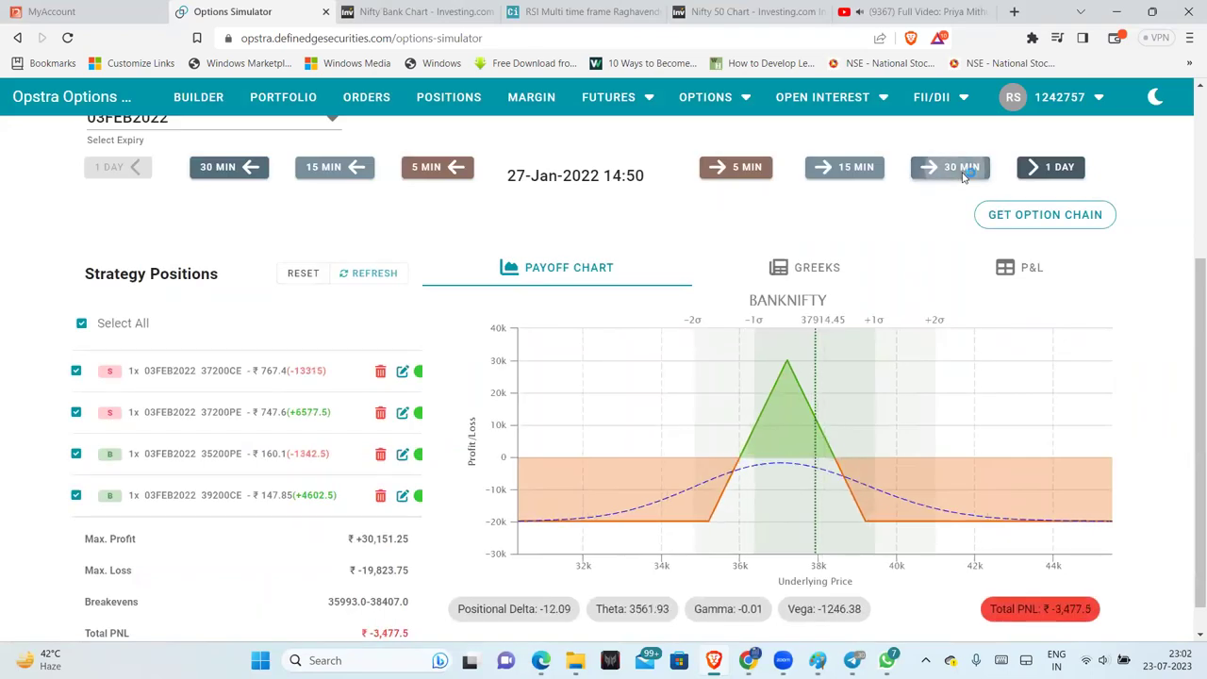
pyautogui.click(962, 178)
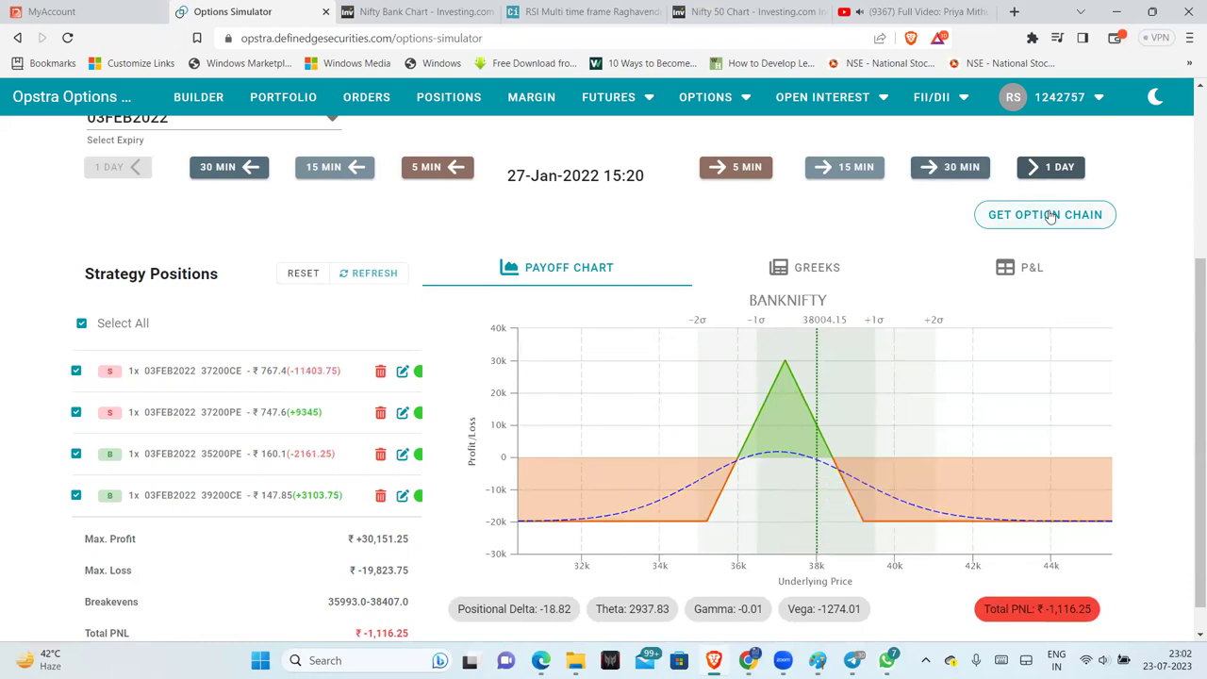
# Step: Load the 15:20 option chain and scroll down to the strikes
pyautogui.click(1050, 216)
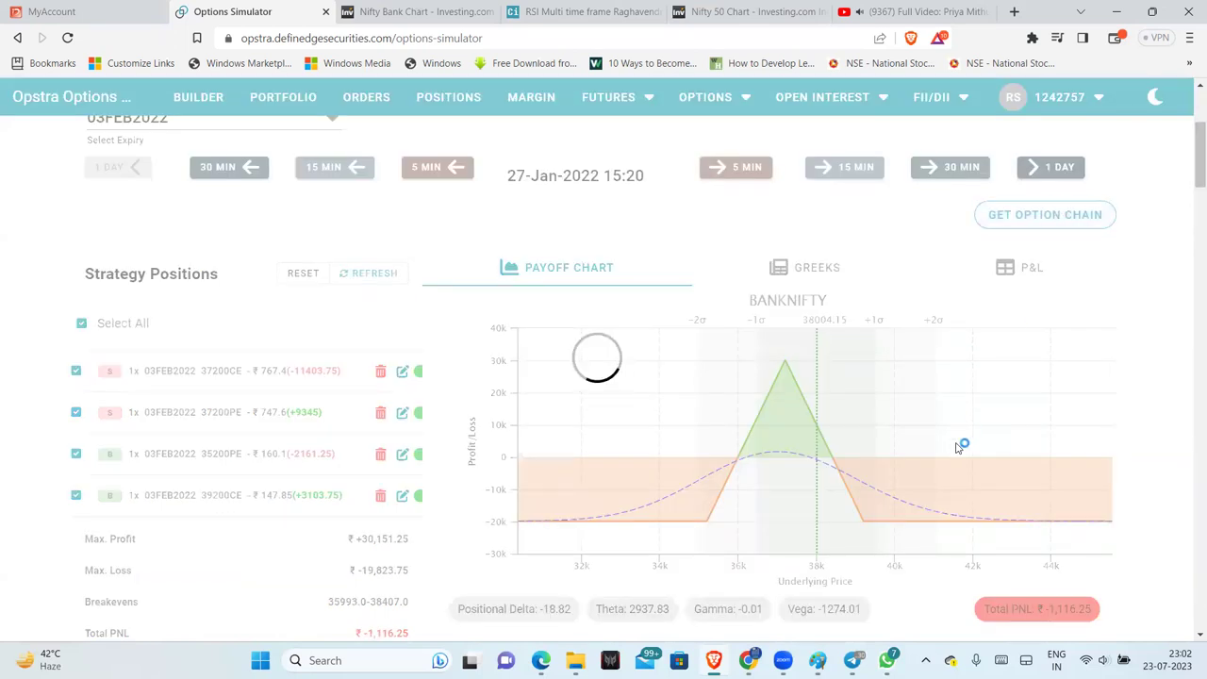
pyautogui.scroll(-20, 956, 448)
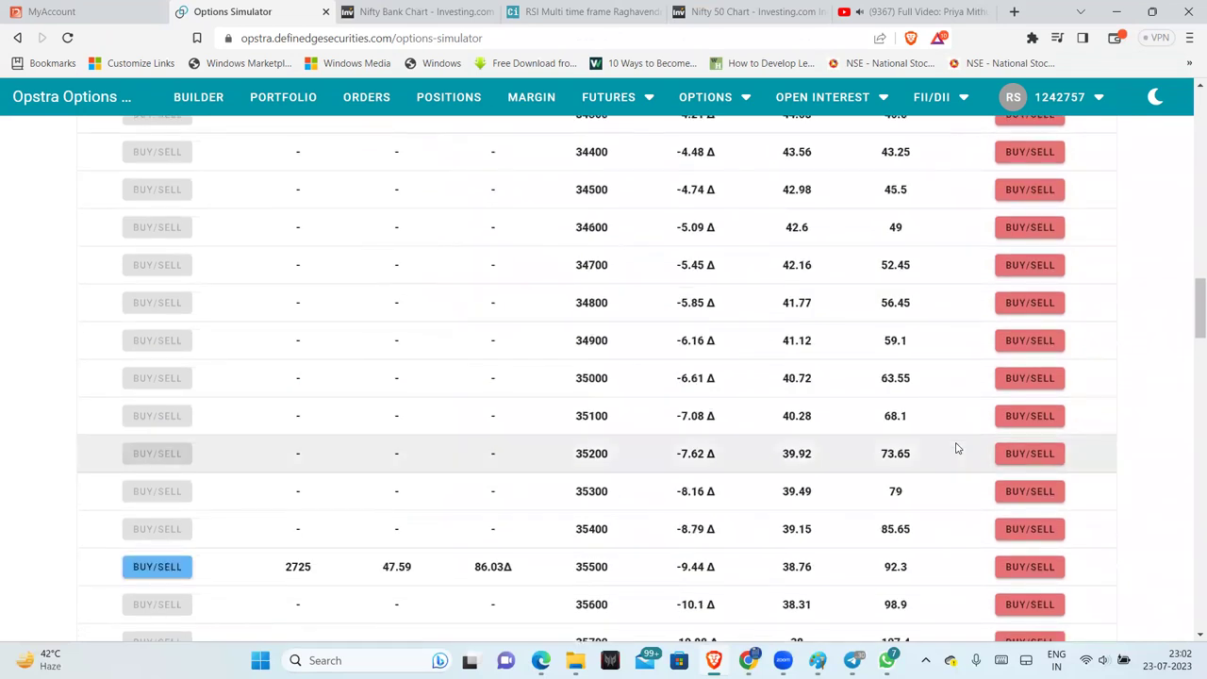
pyautogui.scroll(-1, 1027, 456)
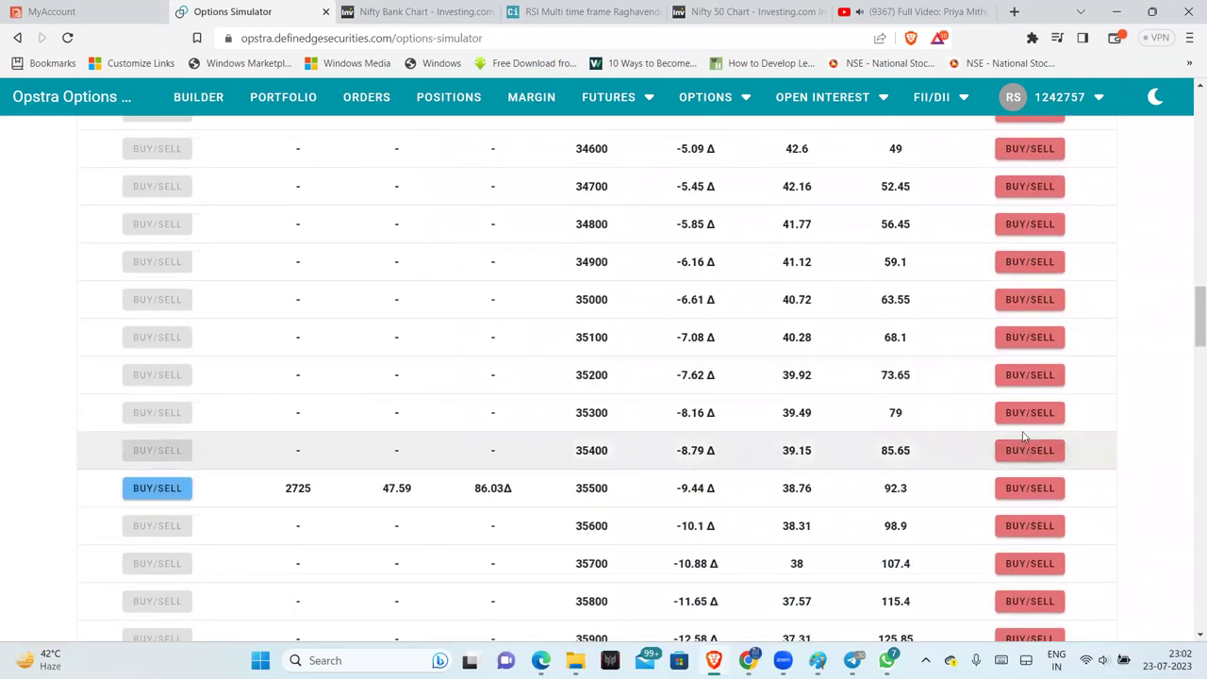
pyautogui.scroll(-1, 1019, 497)
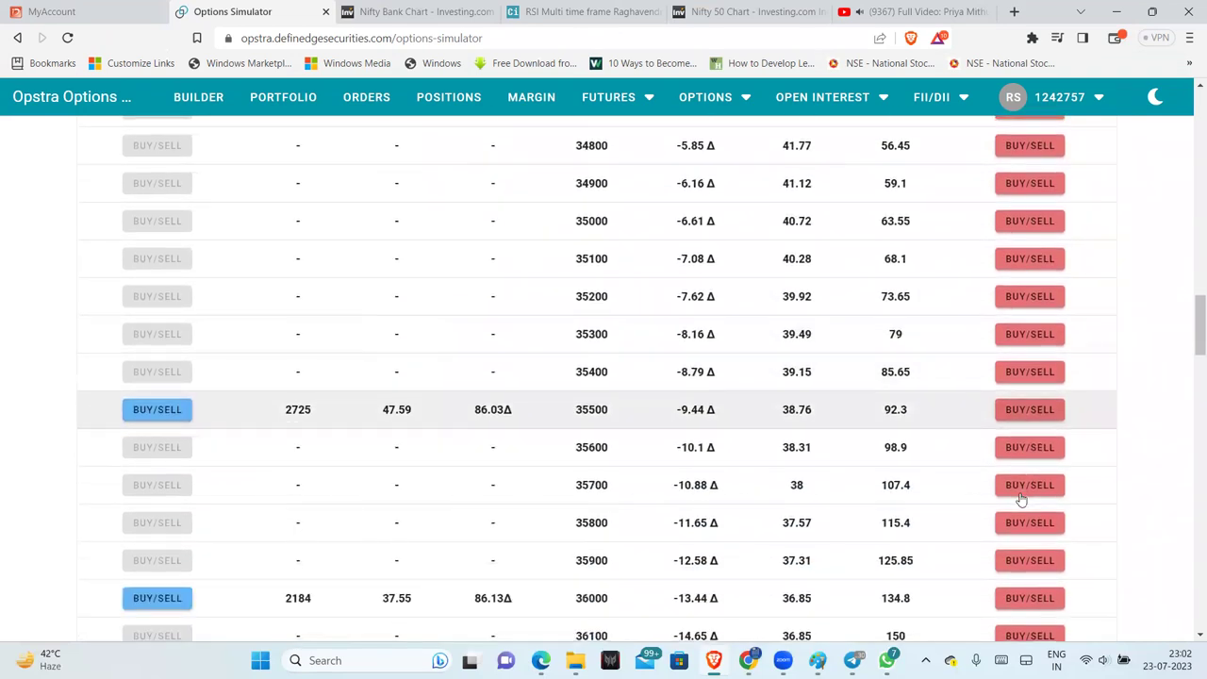
pyautogui.scroll(-1, 1024, 465)
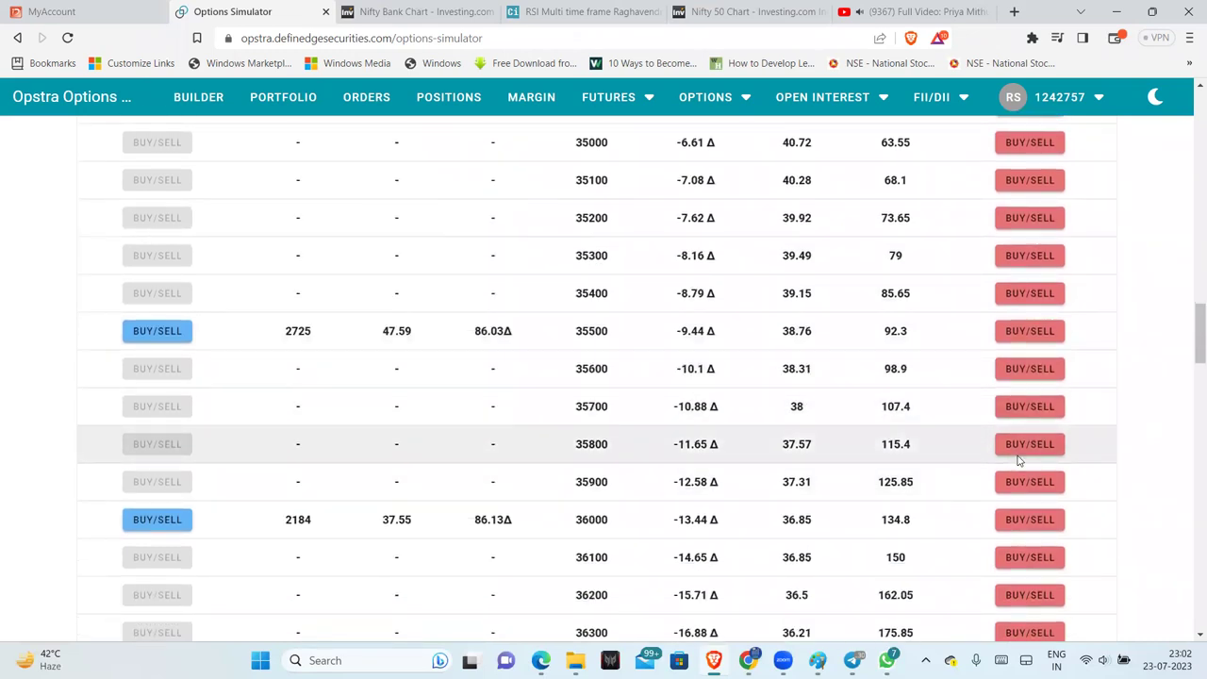
# Step: Add a one-lot long 36000 put at ₹134.8 as a fifth strategy leg
pyautogui.click(1023, 520)
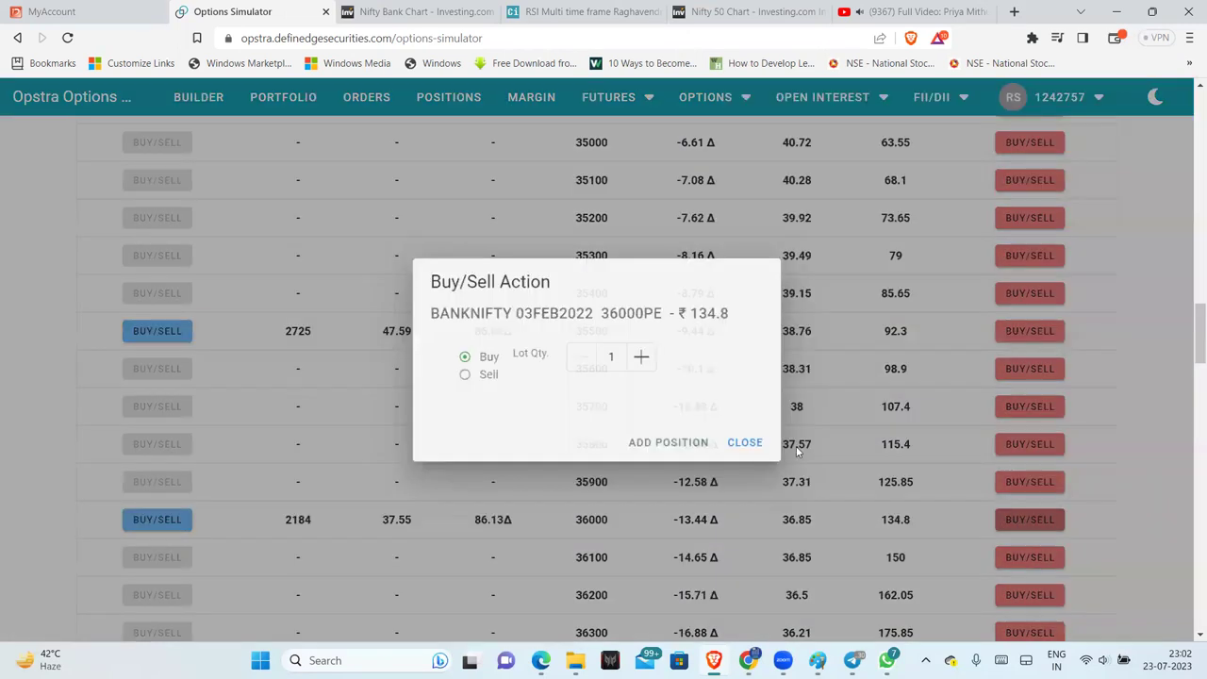
pyautogui.click(647, 444)
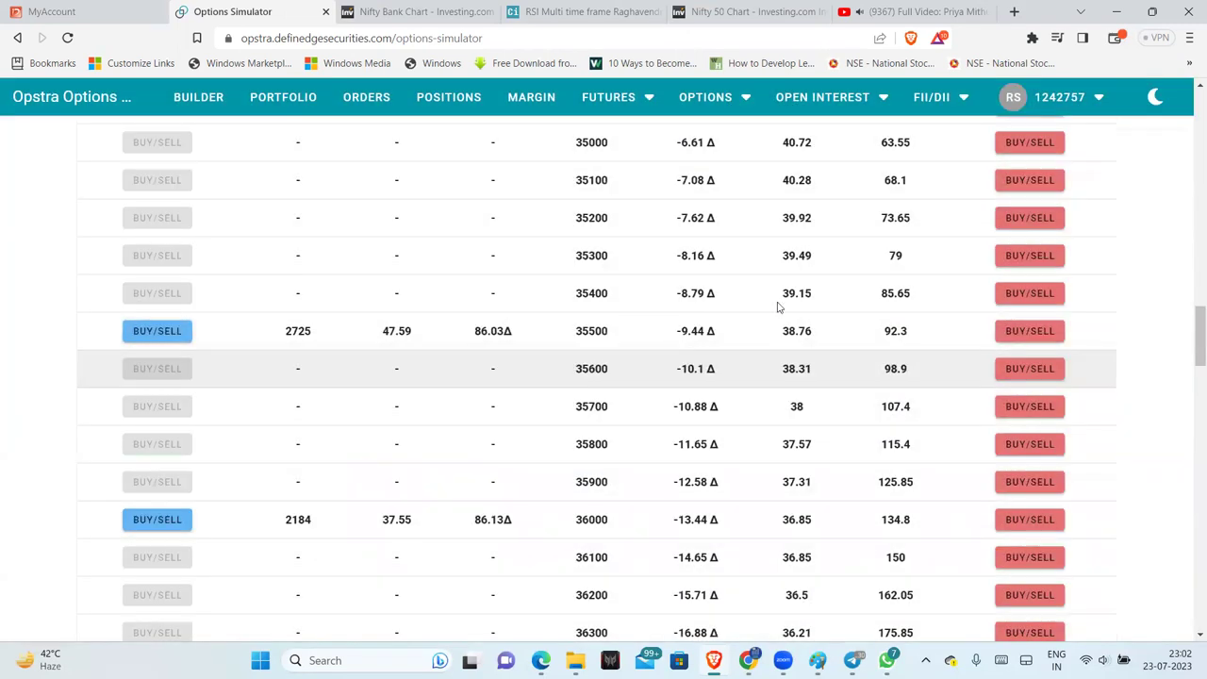
pyautogui.scroll(7, 1027, 427)
pyautogui.scroll(-6, 1026, 428)
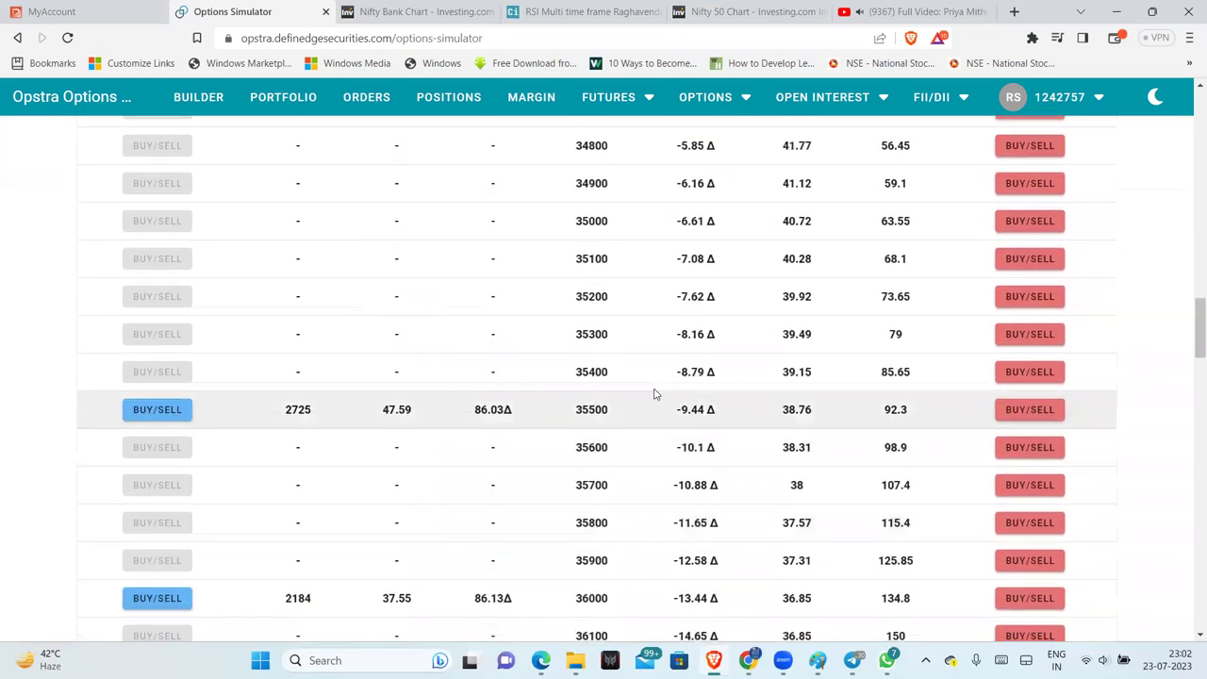
pyautogui.scroll(12, 962, 396)
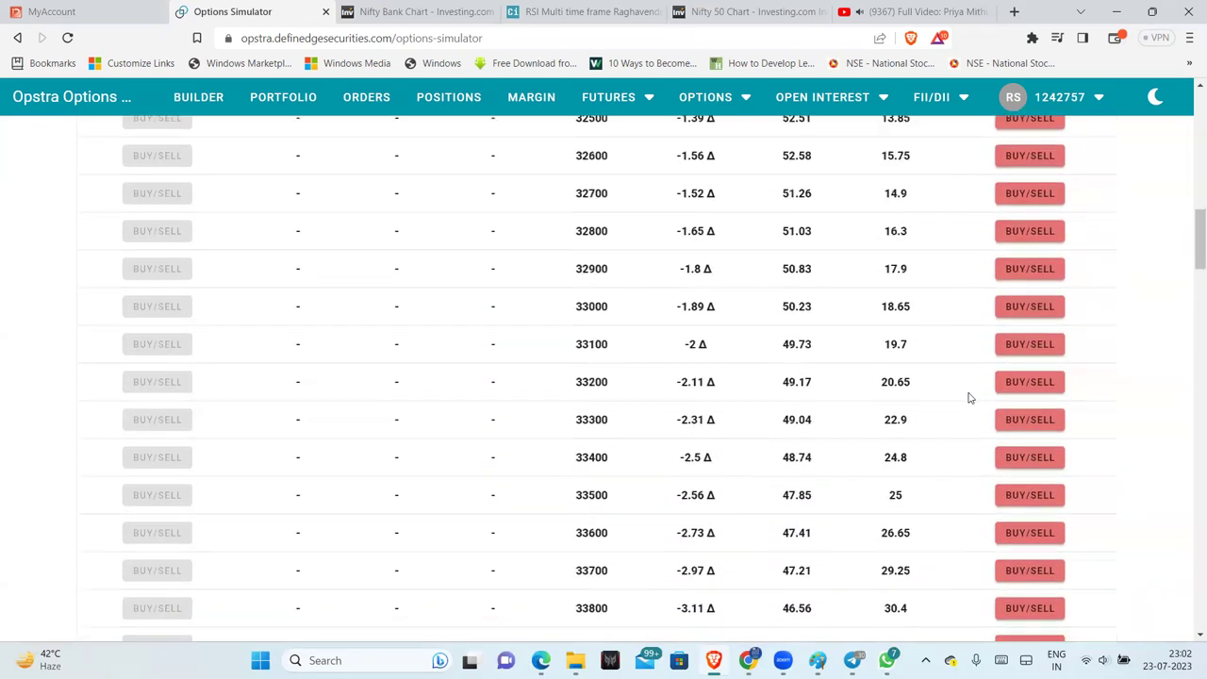
pyautogui.scroll(3, 948, 388)
pyautogui.scroll(-3, 933, 406)
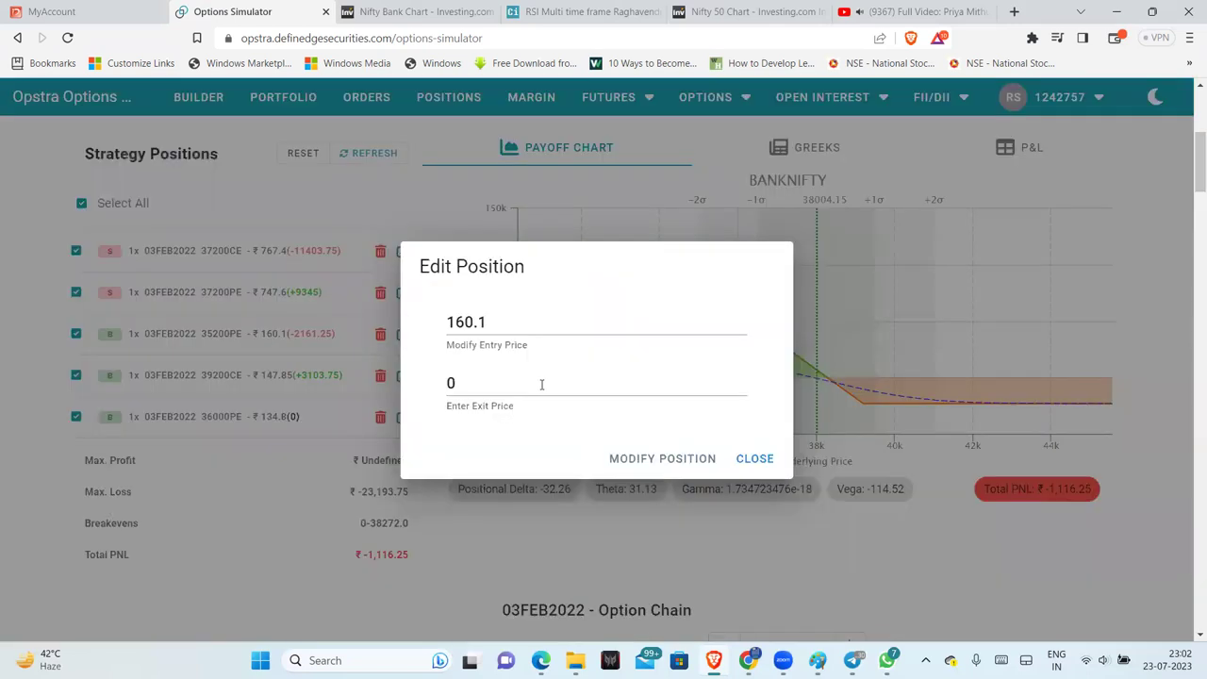
# Step: Change the 35200 put's exit price from 0 to 74 and save the modification
pyautogui.click(542, 385)
pyautogui.press('BackSpace')
pyautogui.write('74')
pyautogui.click(627, 457)
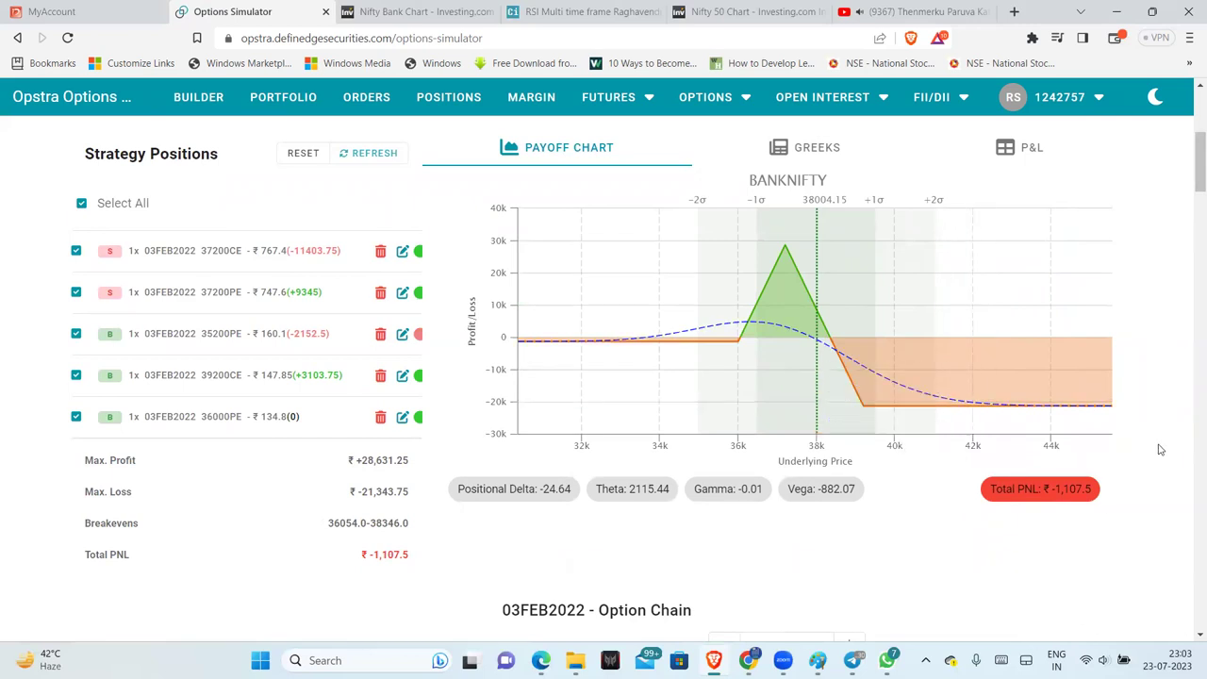
# Step: Step to the 28-Jan-2022 09:20 session and load its 03FEB2022 option chain strikes
pyautogui.scroll(2, 1160, 449)
pyautogui.scroll(-1, 866, 213)
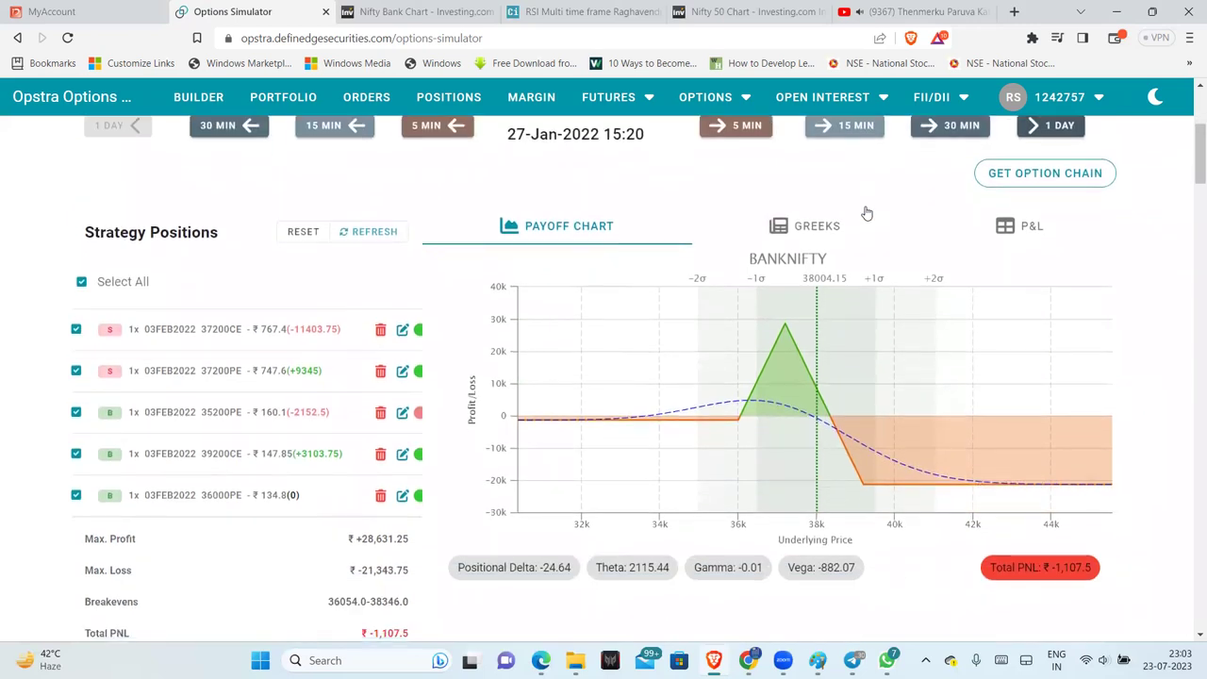
pyautogui.click(855, 128)
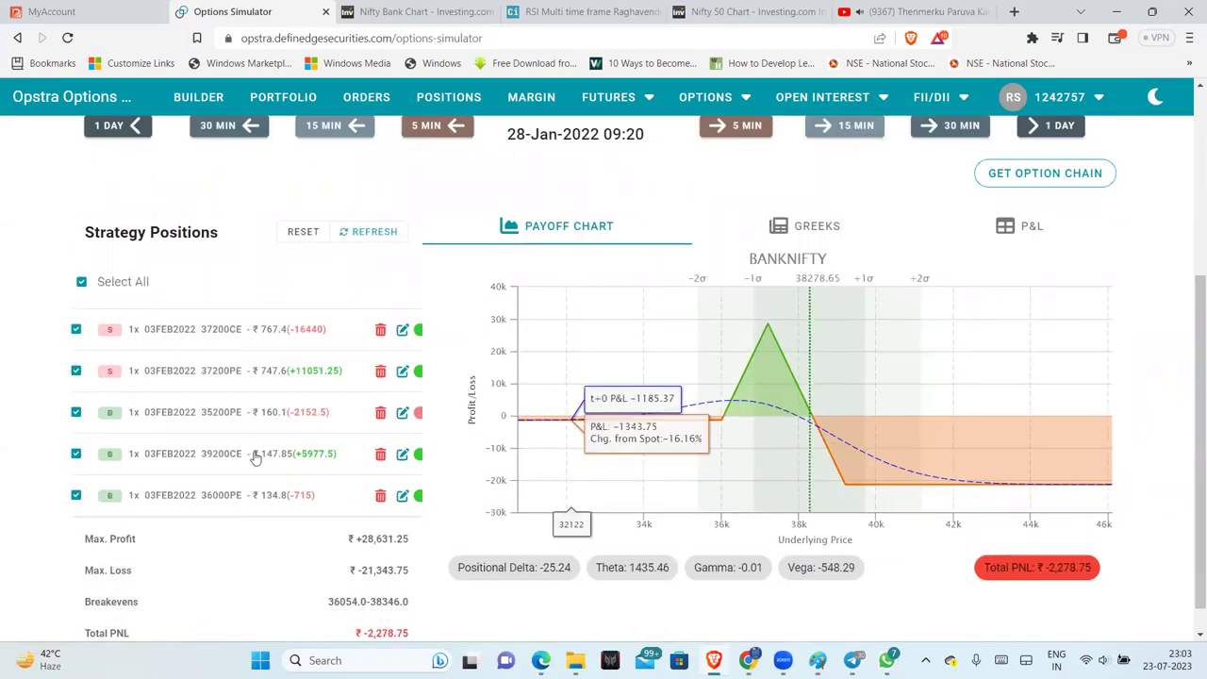
pyautogui.click(1072, 181)
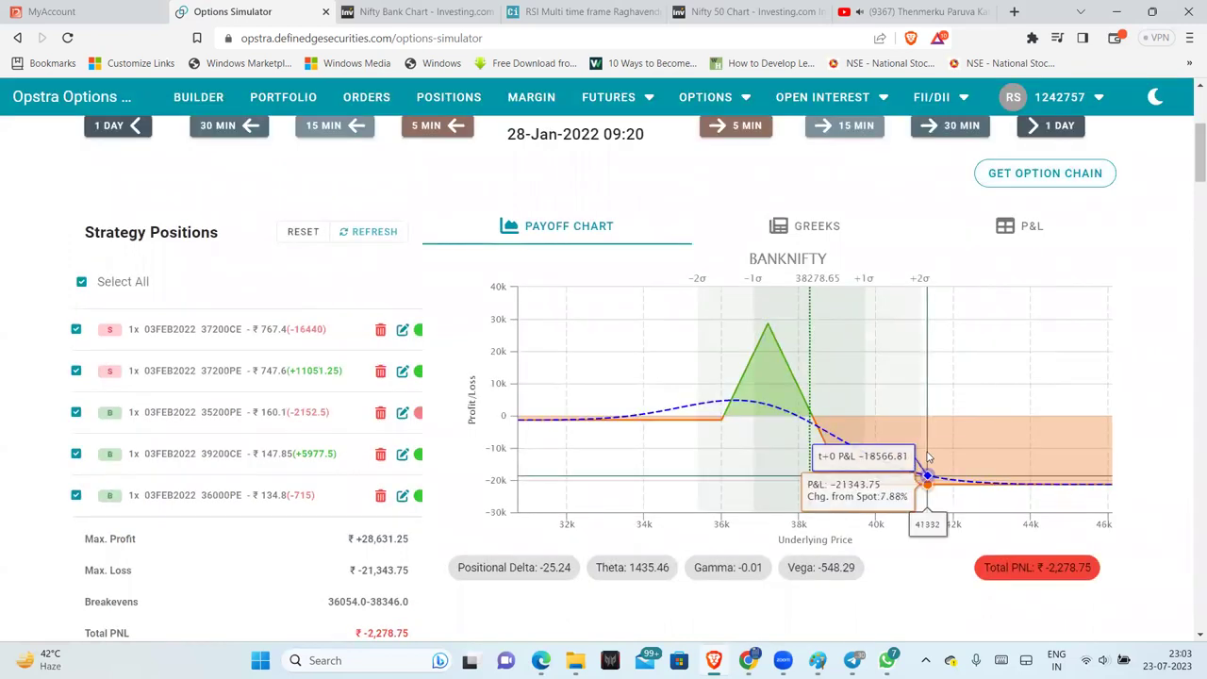
pyautogui.scroll(-20, 927, 457)
pyautogui.scroll(-3, 926, 456)
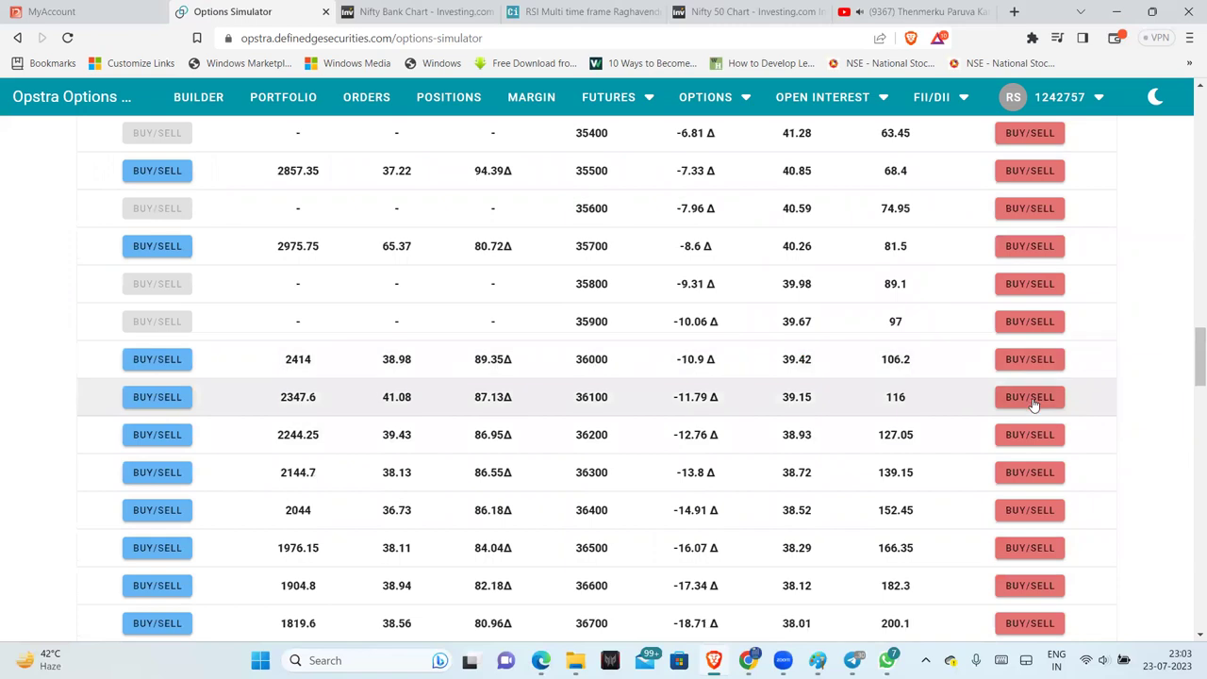
# Step: Add a one-lot long 36300 put at ₹139.15 to the strategy
pyautogui.click(1034, 480)
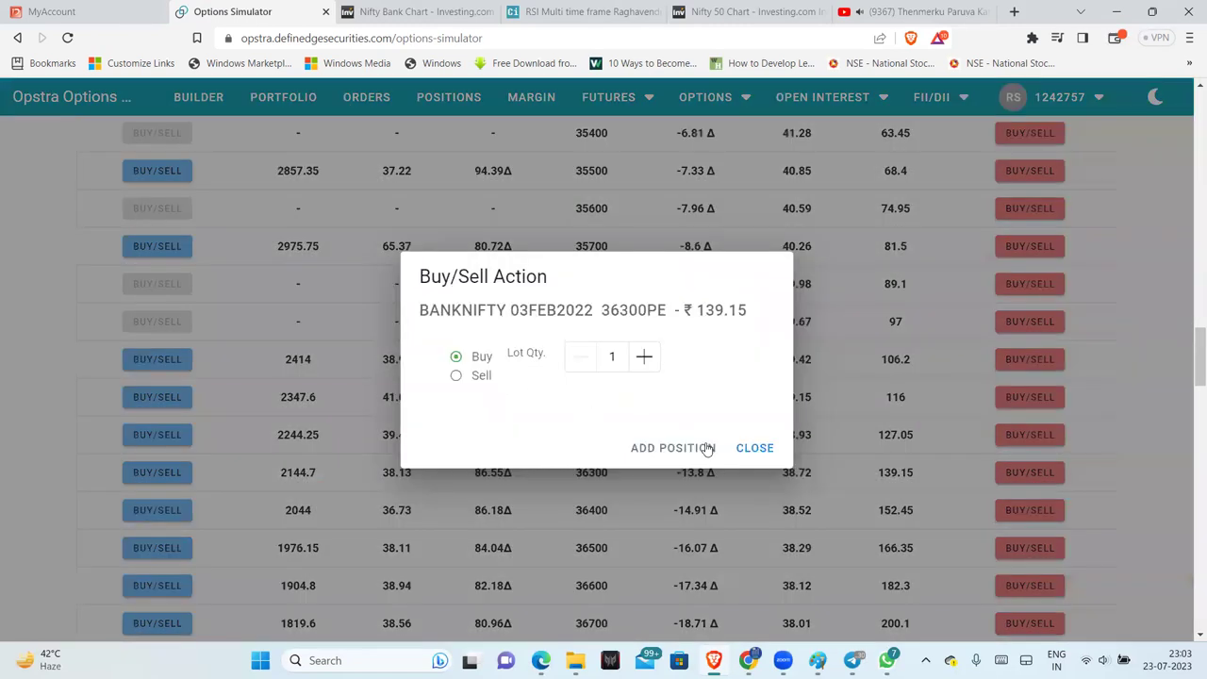
pyautogui.click(708, 449)
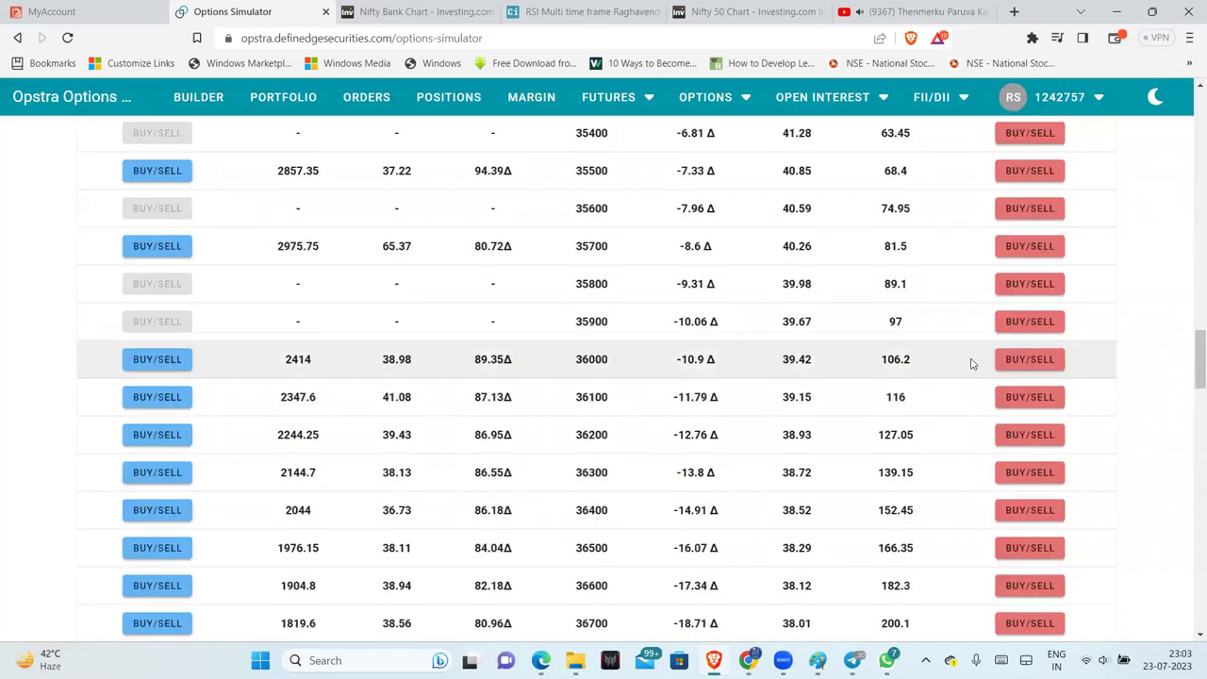
pyautogui.scroll(20, 1188, 386)
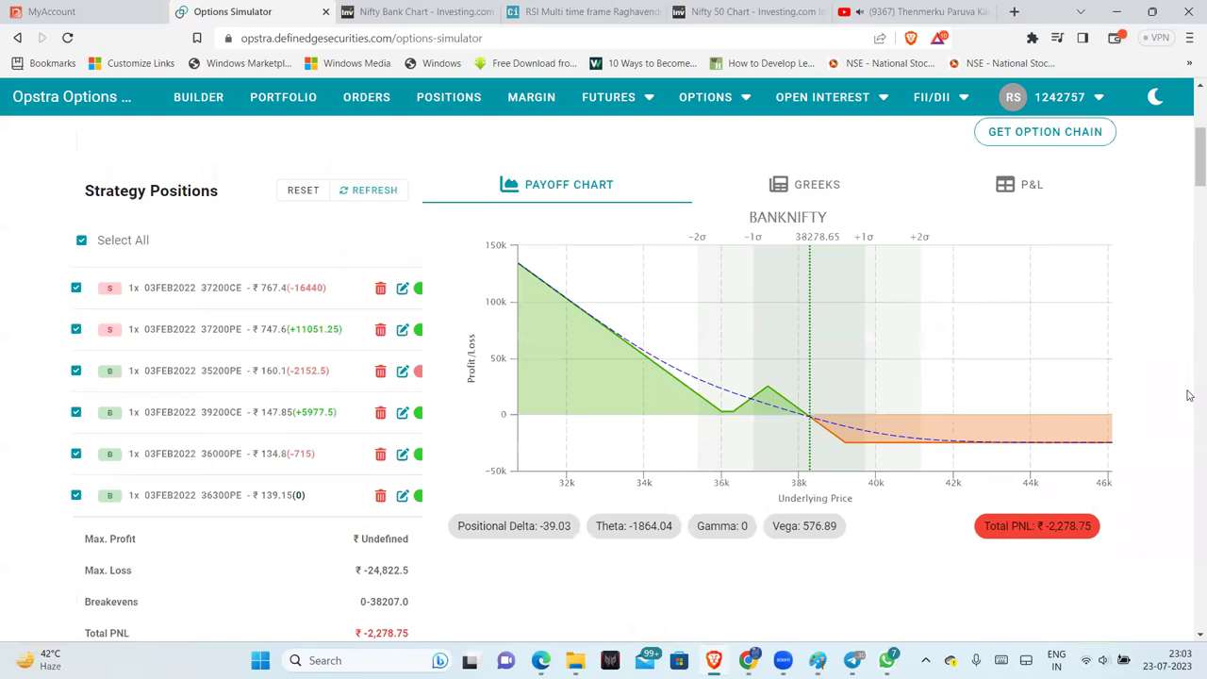
pyautogui.scroll(-2, 301, 394)
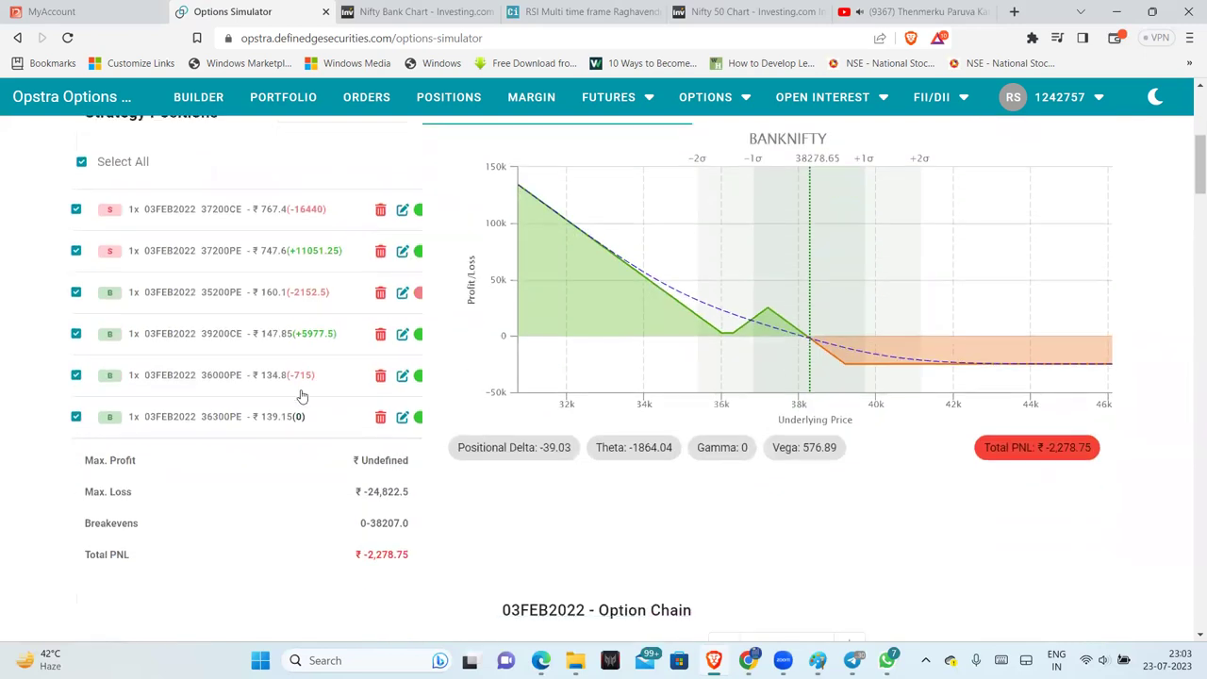
# Step: Exit the 36000 put at a price of 106
pyautogui.click(402, 375)
pyautogui.click(517, 382)
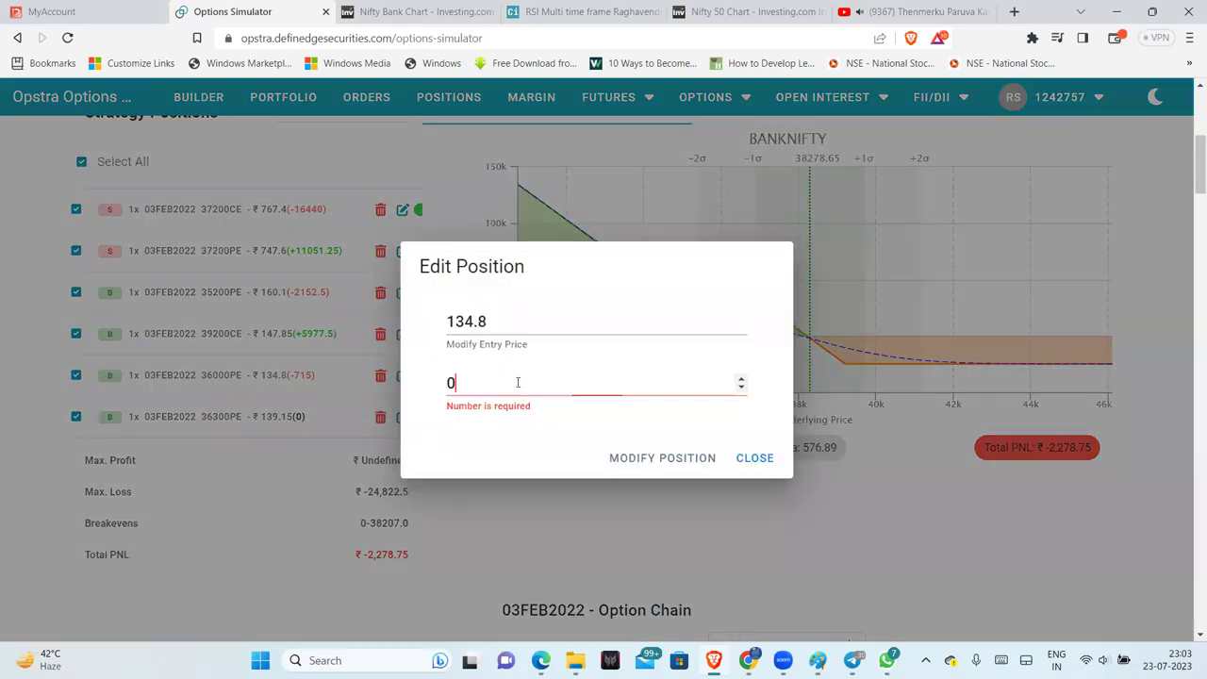
pyautogui.write('106')
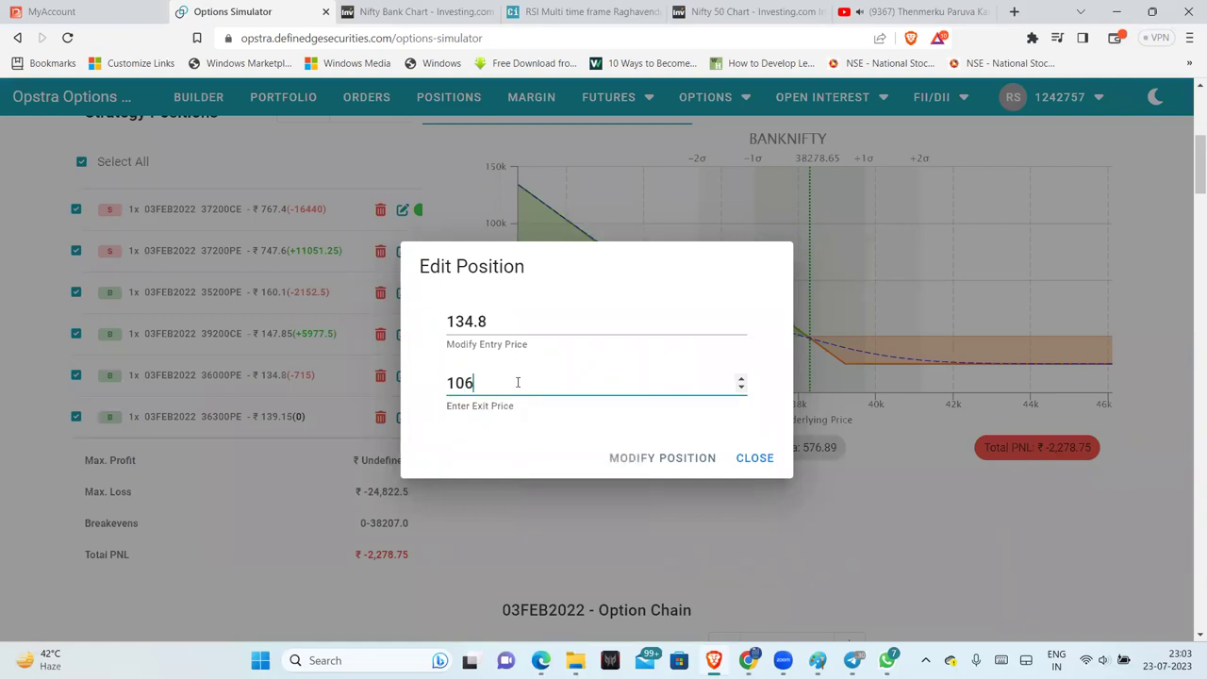
pyautogui.click(619, 462)
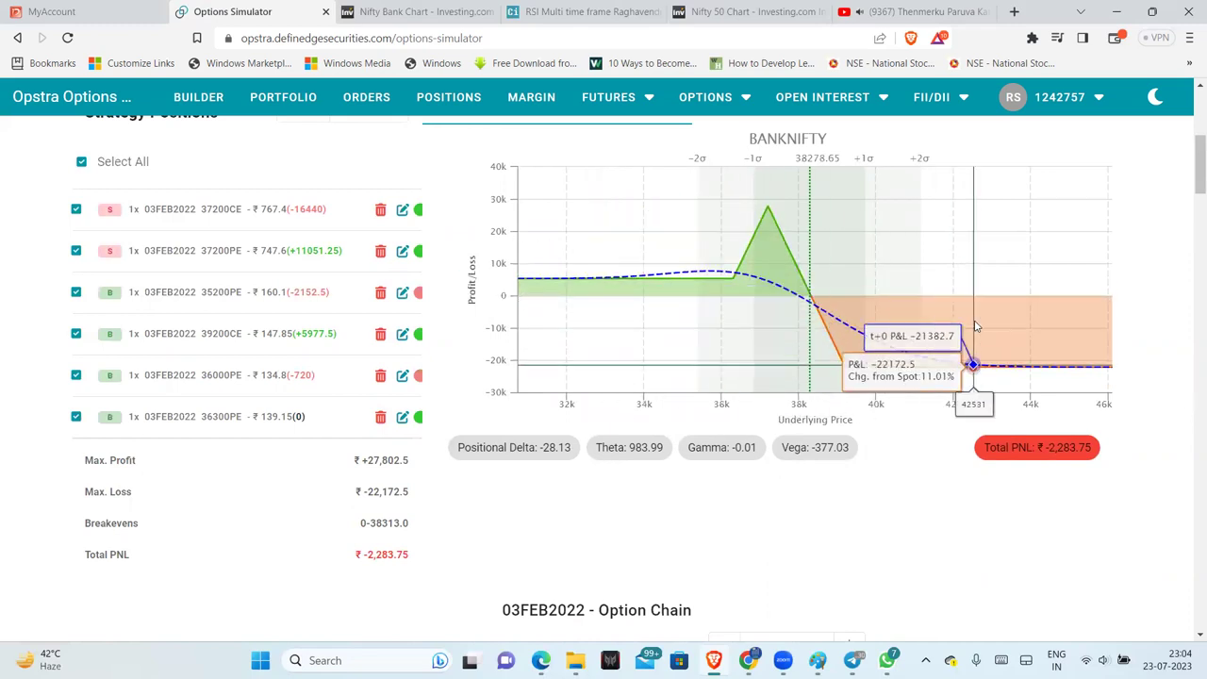
# Step: Advance twelve 30-minute steps on 28-Jan-2022, from 09:20 to 15:20
pyautogui.scroll(2, 1150, 382)
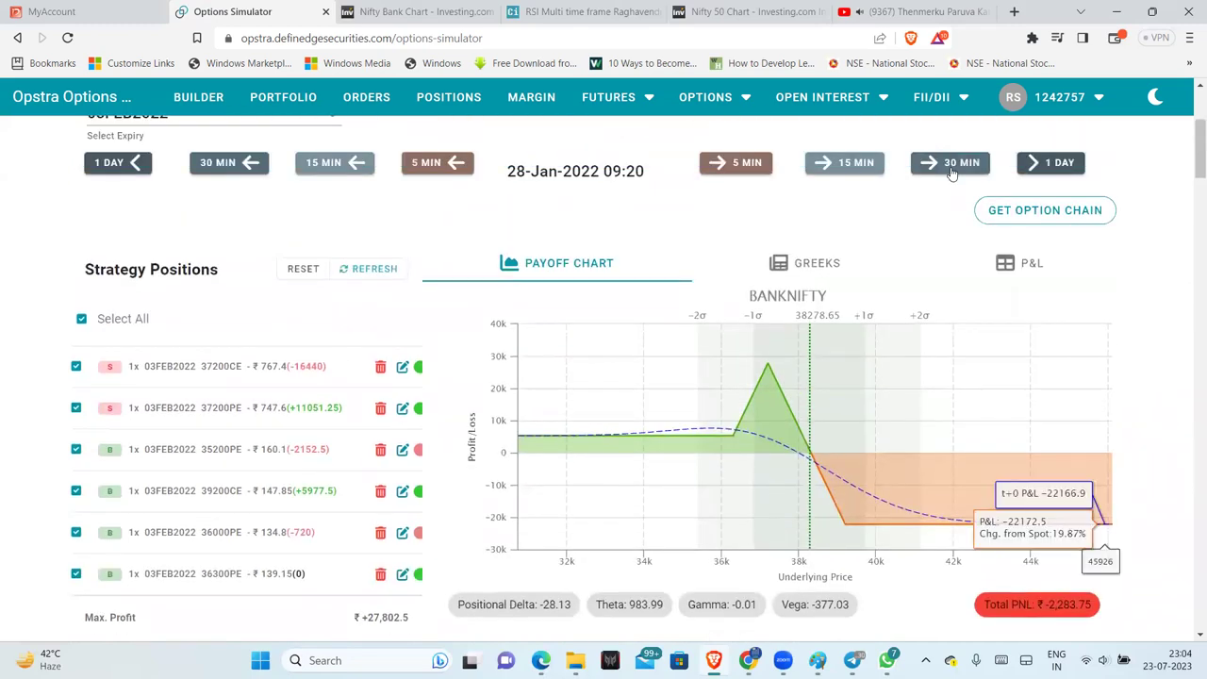
pyautogui.click(950, 173)
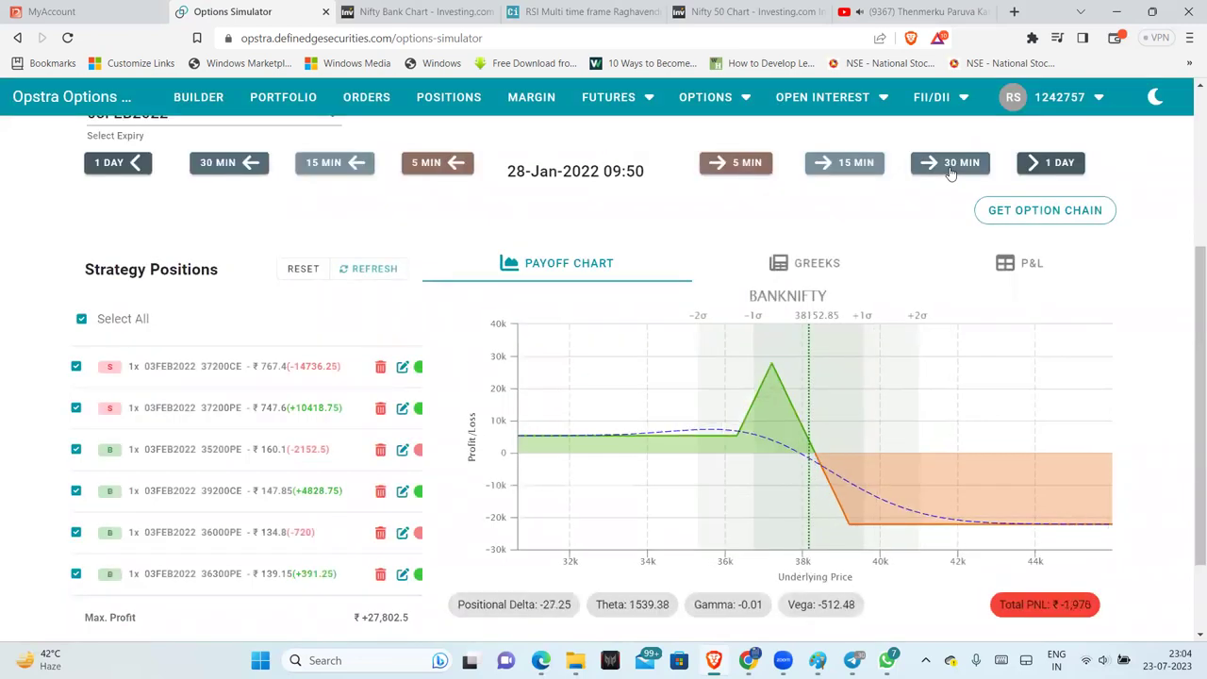
pyautogui.click(950, 172)
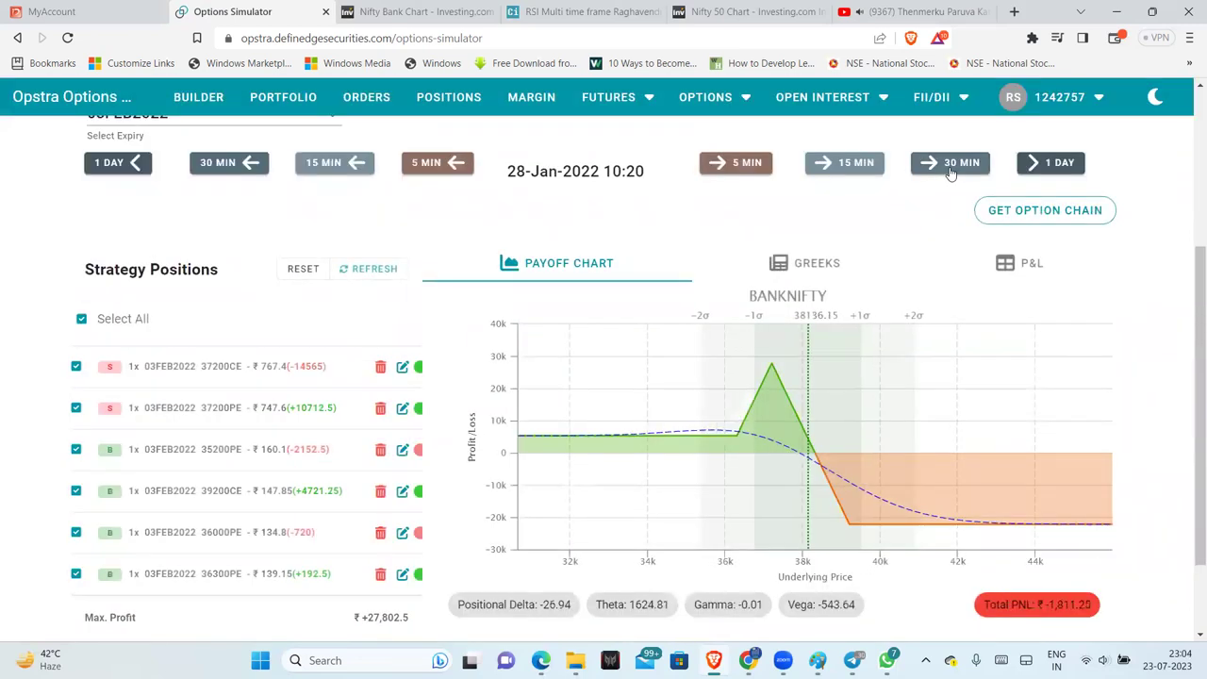
pyautogui.click(951, 172)
pyautogui.click(951, 173)
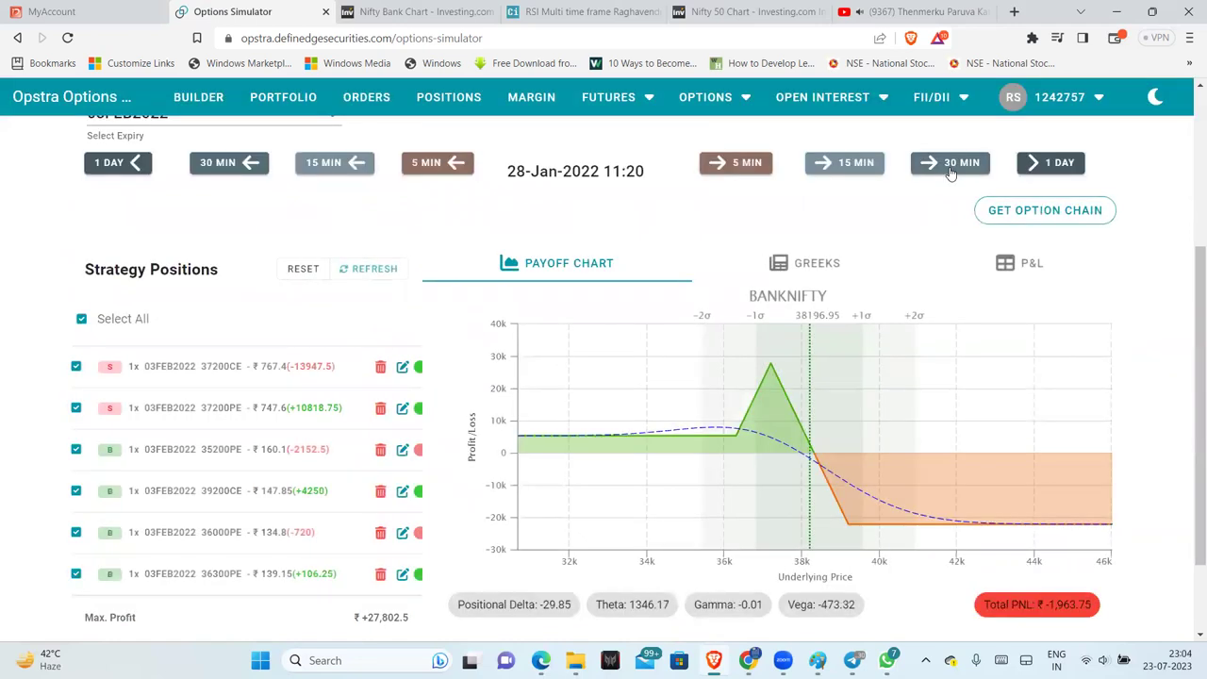
pyautogui.click(951, 173)
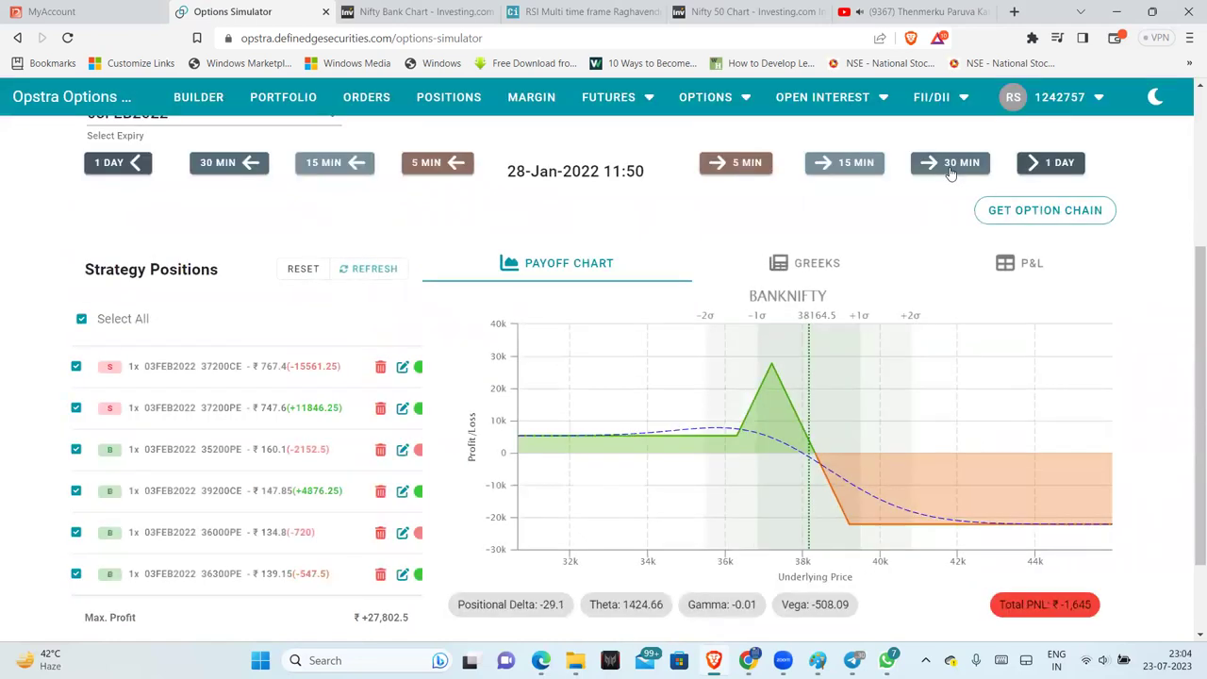
pyautogui.click(950, 172)
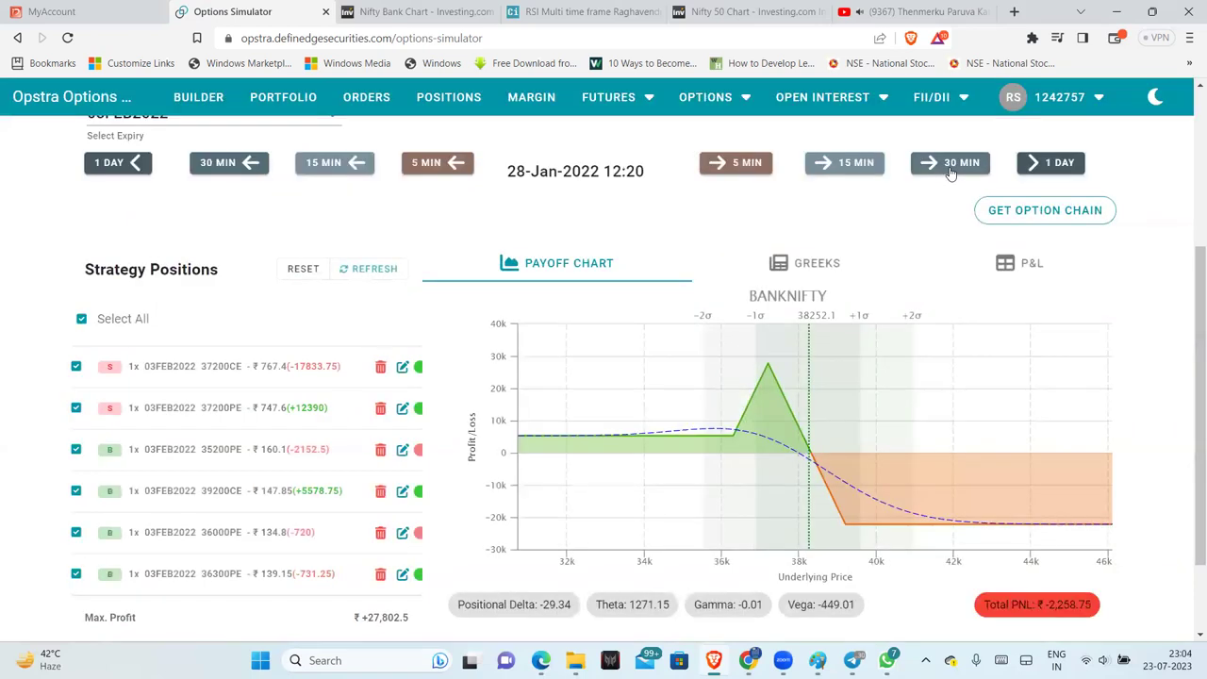
pyautogui.click(950, 173)
pyautogui.click(950, 173)
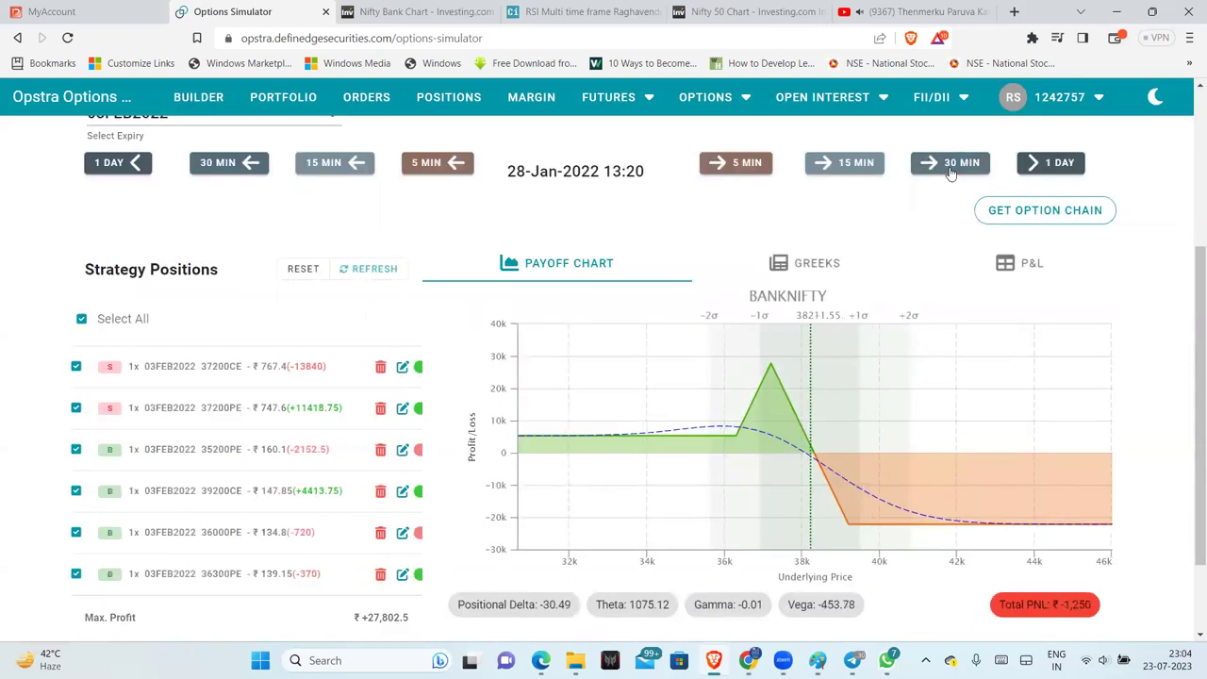
pyautogui.click(950, 172)
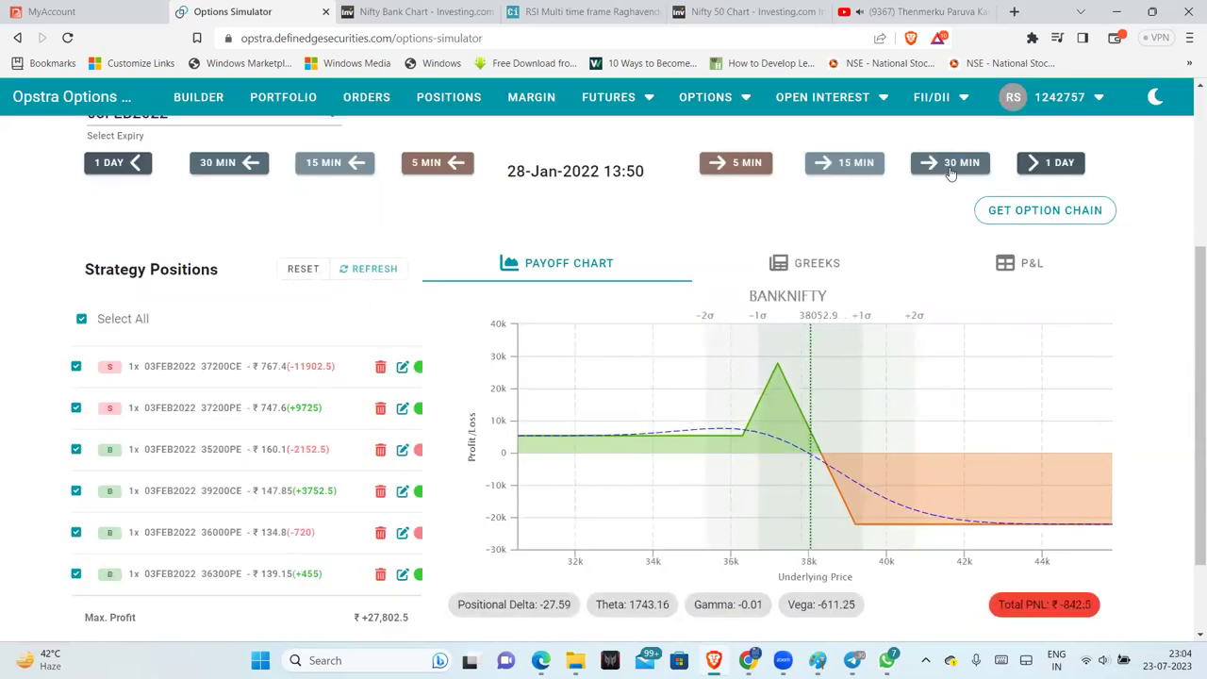
pyautogui.click(950, 173)
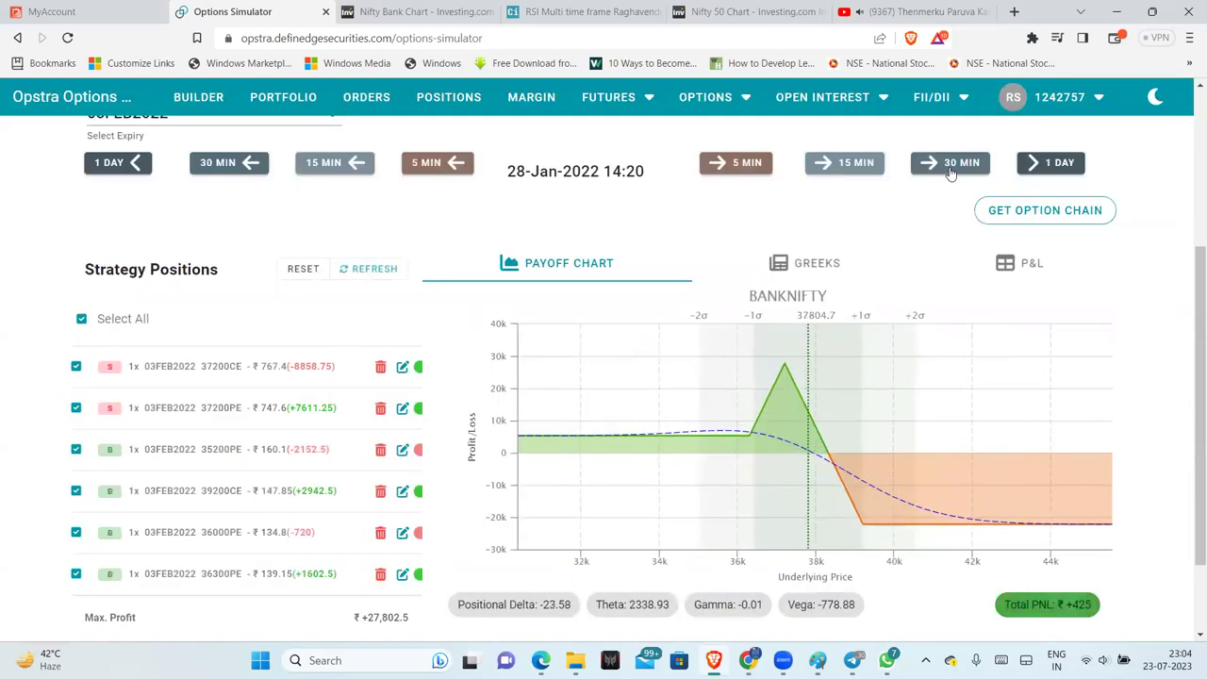
pyautogui.click(950, 173)
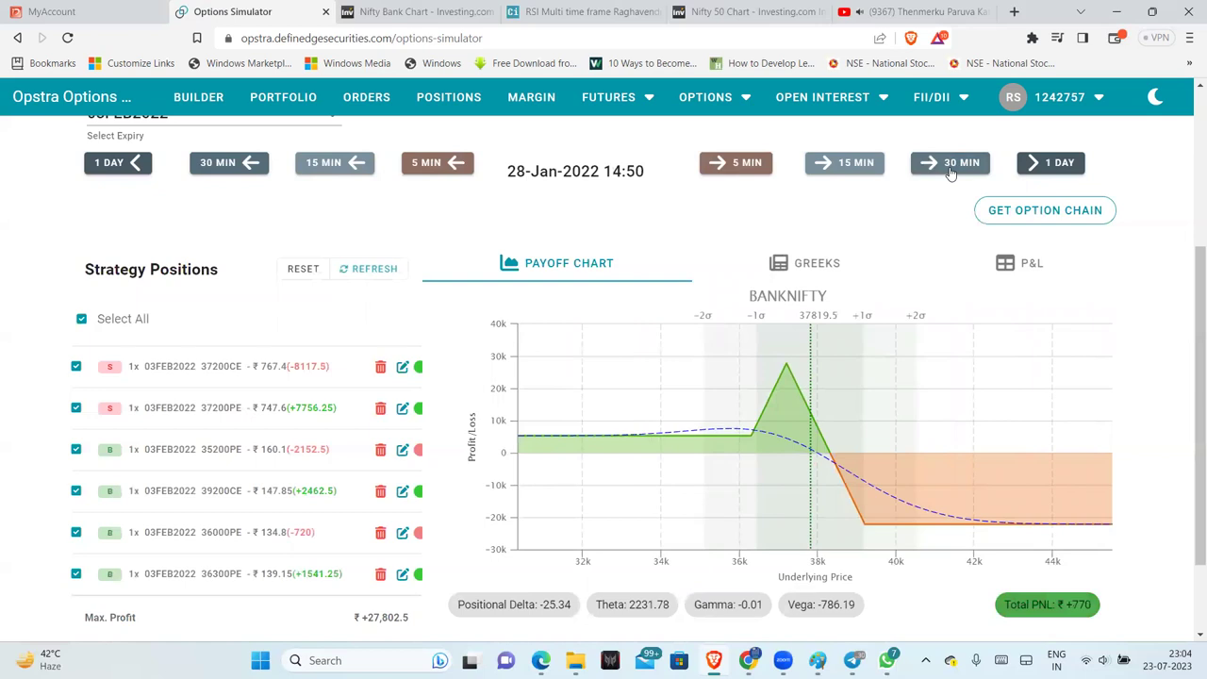
pyautogui.click(951, 173)
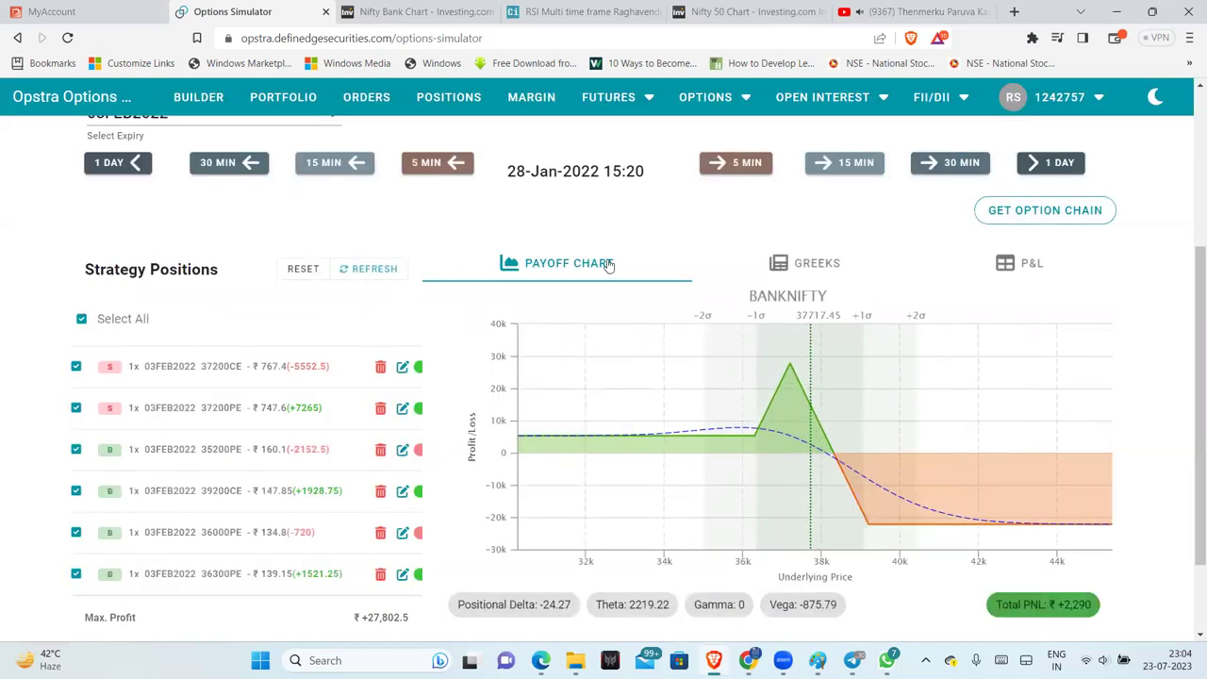
pyautogui.scroll(2, 608, 236)
pyautogui.scroll(-2, 610, 264)
pyautogui.scroll(1, 594, 233)
pyautogui.scroll(1, 594, 232)
pyautogui.scroll(-1, 820, 254)
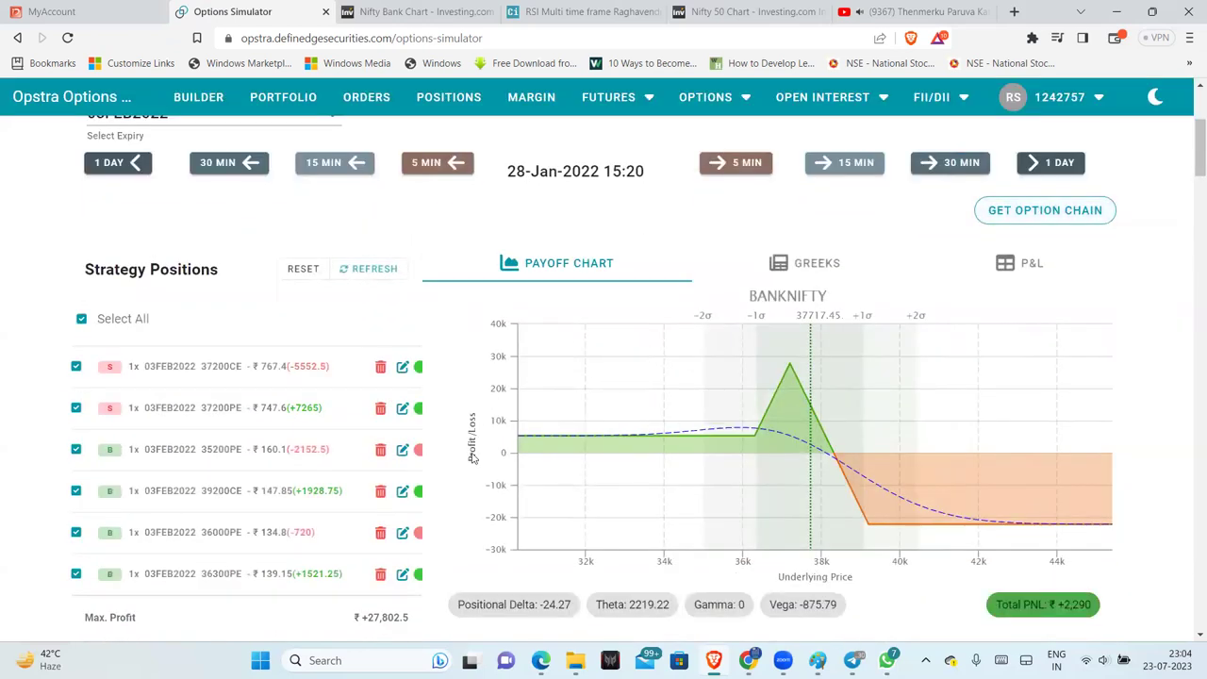
pyautogui.scroll(-1, 473, 458)
pyautogui.scroll(-1, 472, 458)
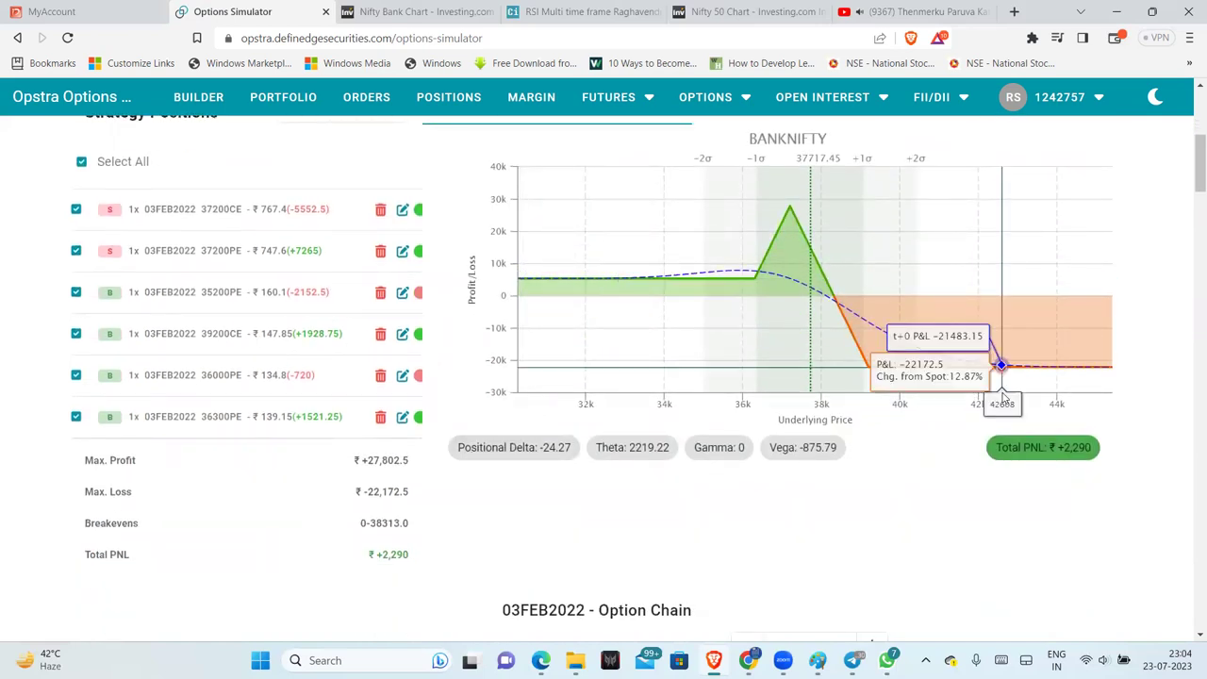
pyautogui.scroll(-20, 996, 353)
pyautogui.scroll(-18, 990, 460)
pyautogui.scroll(1, 989, 467)
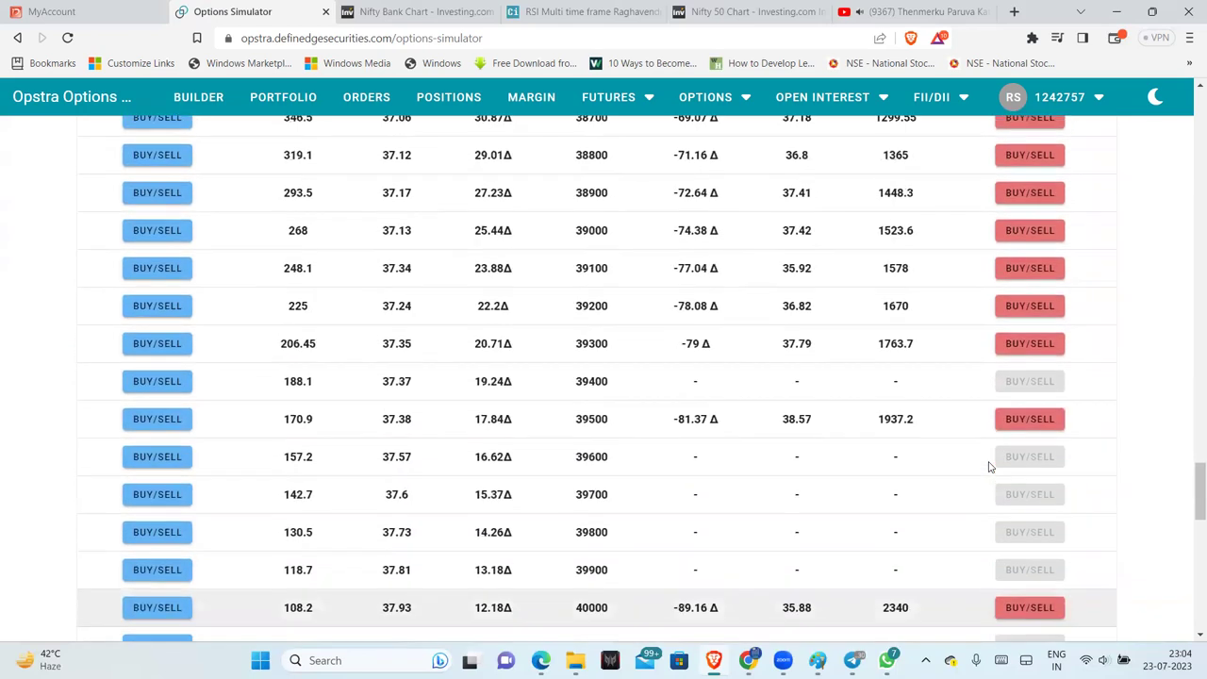
pyautogui.scroll(1, 801, 471)
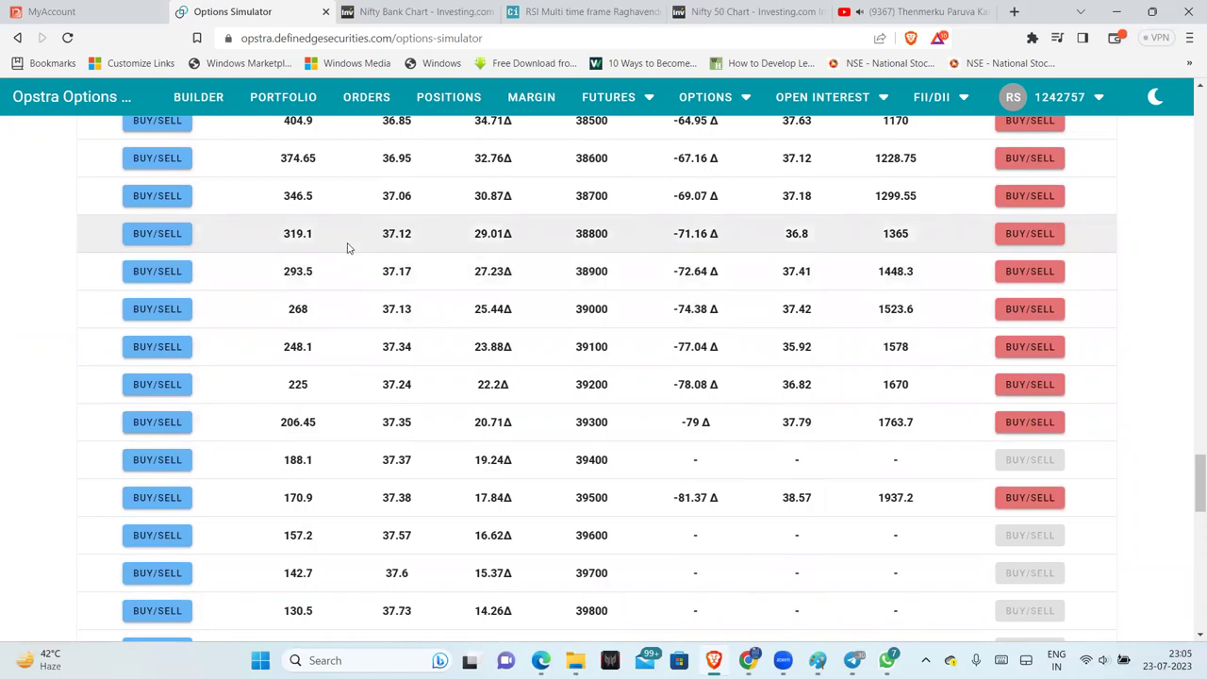
pyautogui.scroll(1, 347, 248)
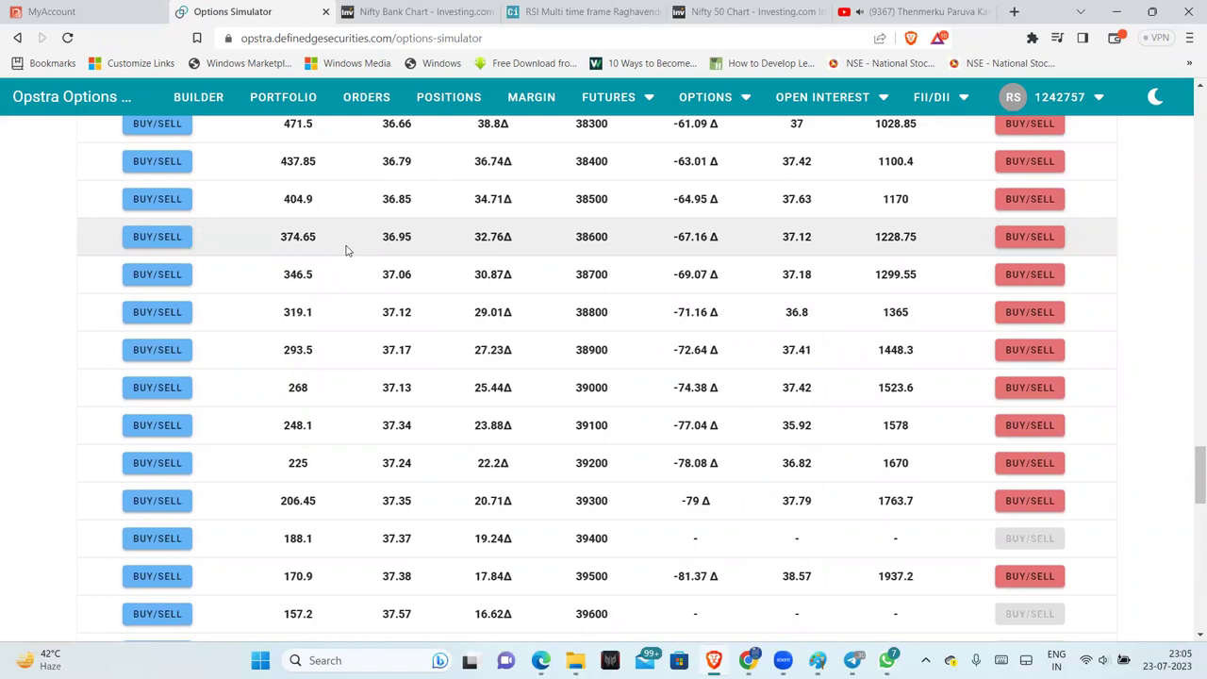
pyautogui.scroll(1, 346, 250)
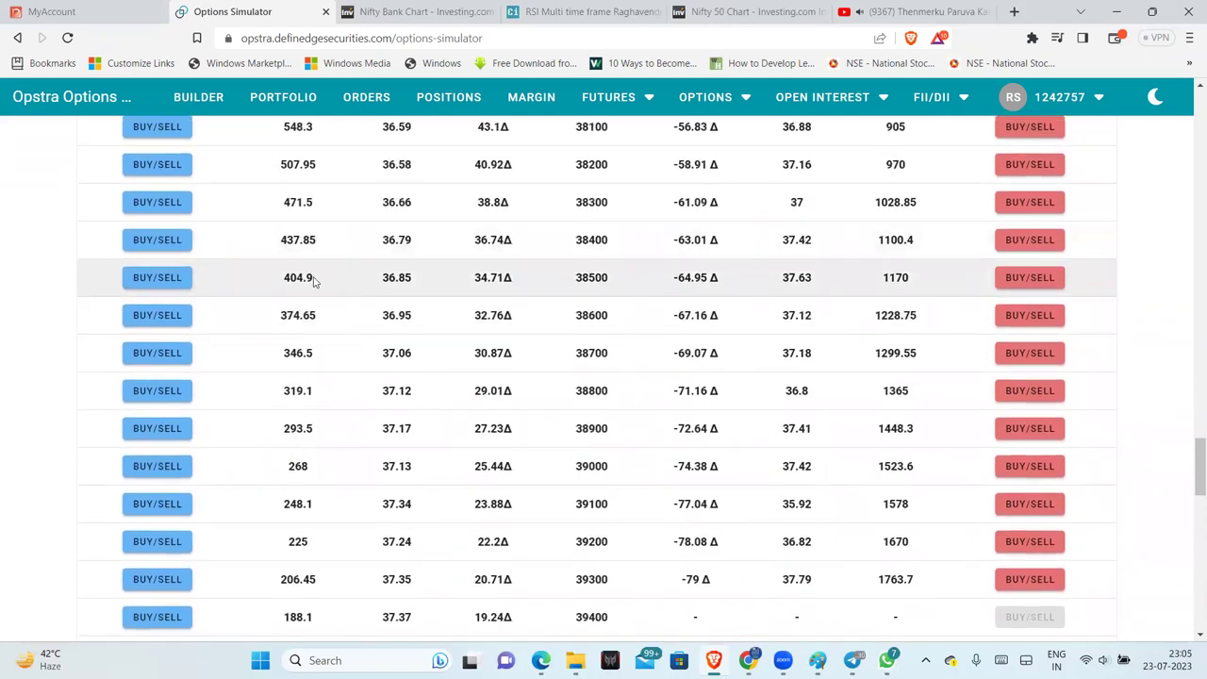
# Step: Buy one lot of the 38500 call at ₹404.9 into the strategy
pyautogui.click(175, 285)
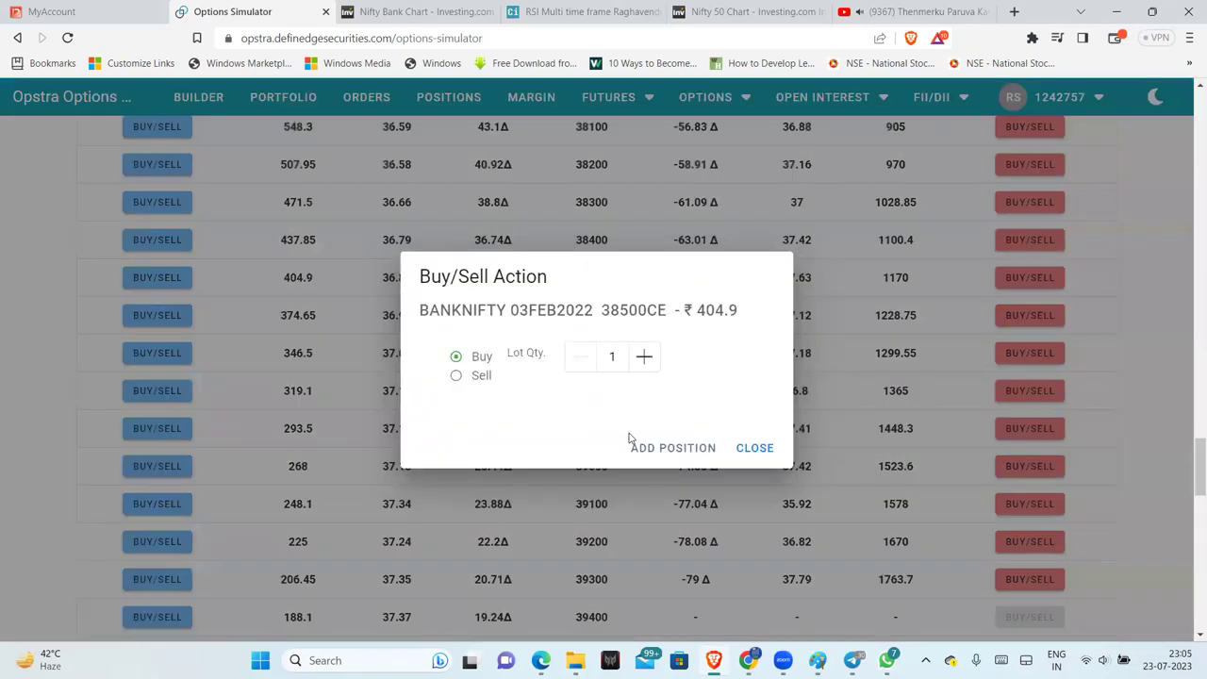
pyautogui.click(660, 454)
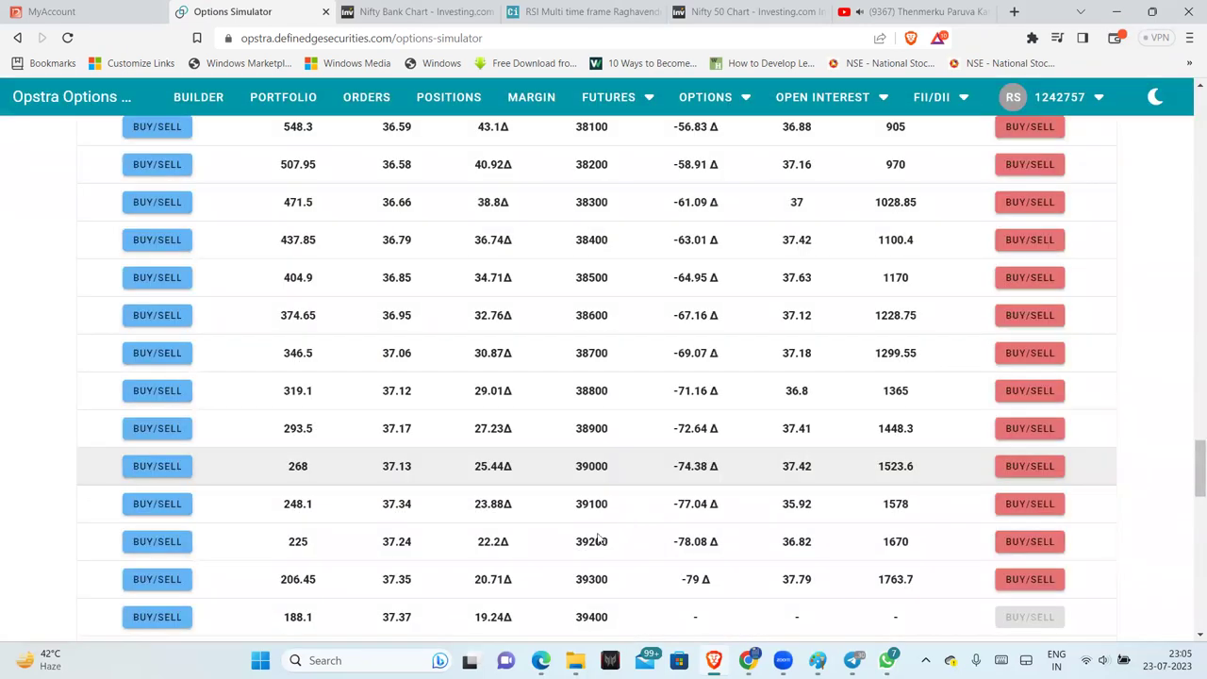
pyautogui.scroll(20, 576, 532)
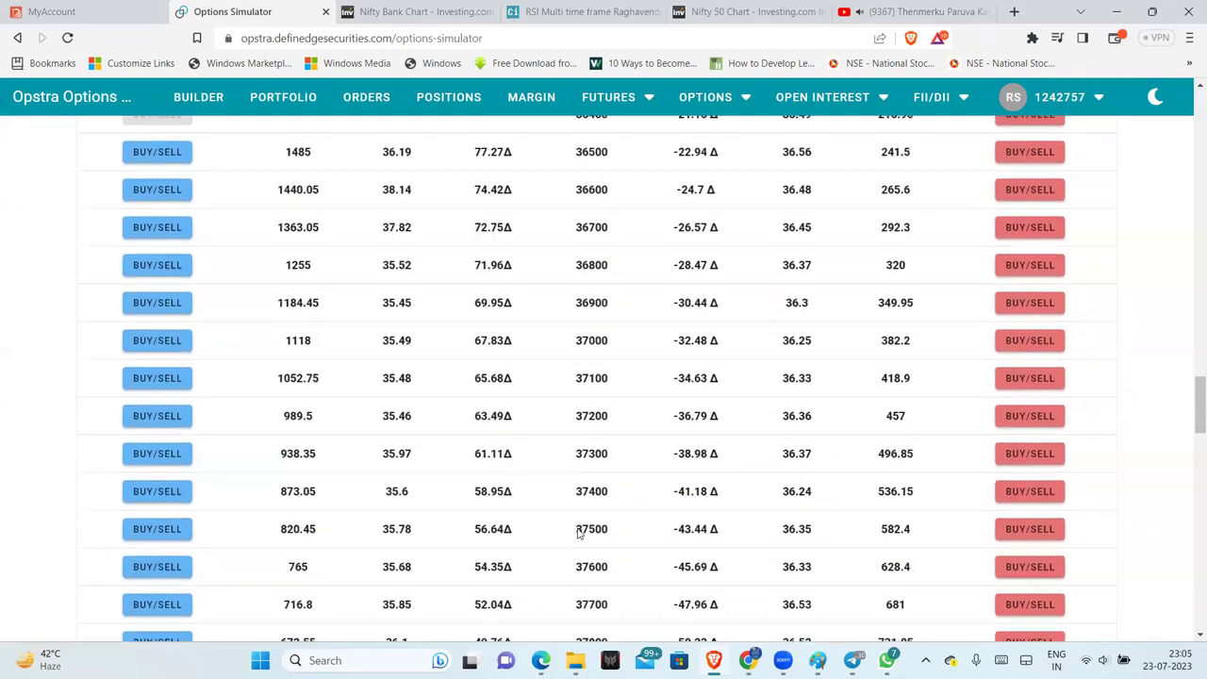
pyautogui.scroll(3, 580, 526)
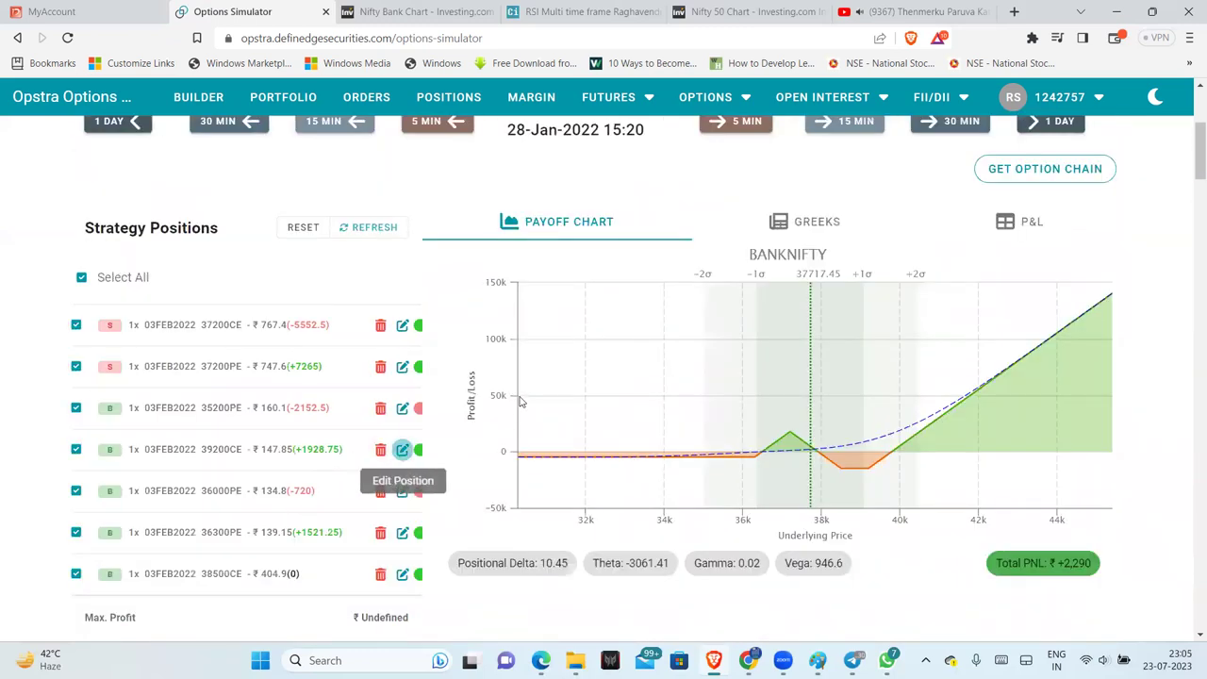
# Step: Exit the 39200CE leg at a price of 225
pyautogui.click(402, 451)
pyautogui.click(528, 385)
pyautogui.write('225')
pyautogui.click(647, 454)
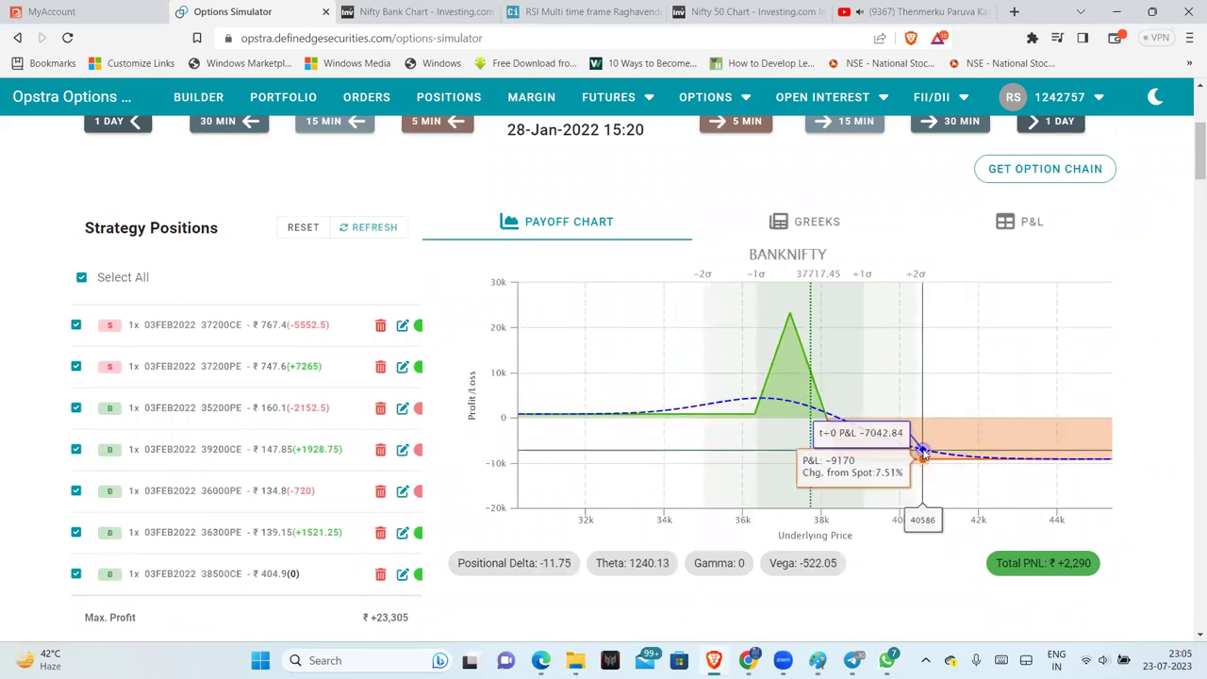
pyautogui.scroll(-1, 950, 451)
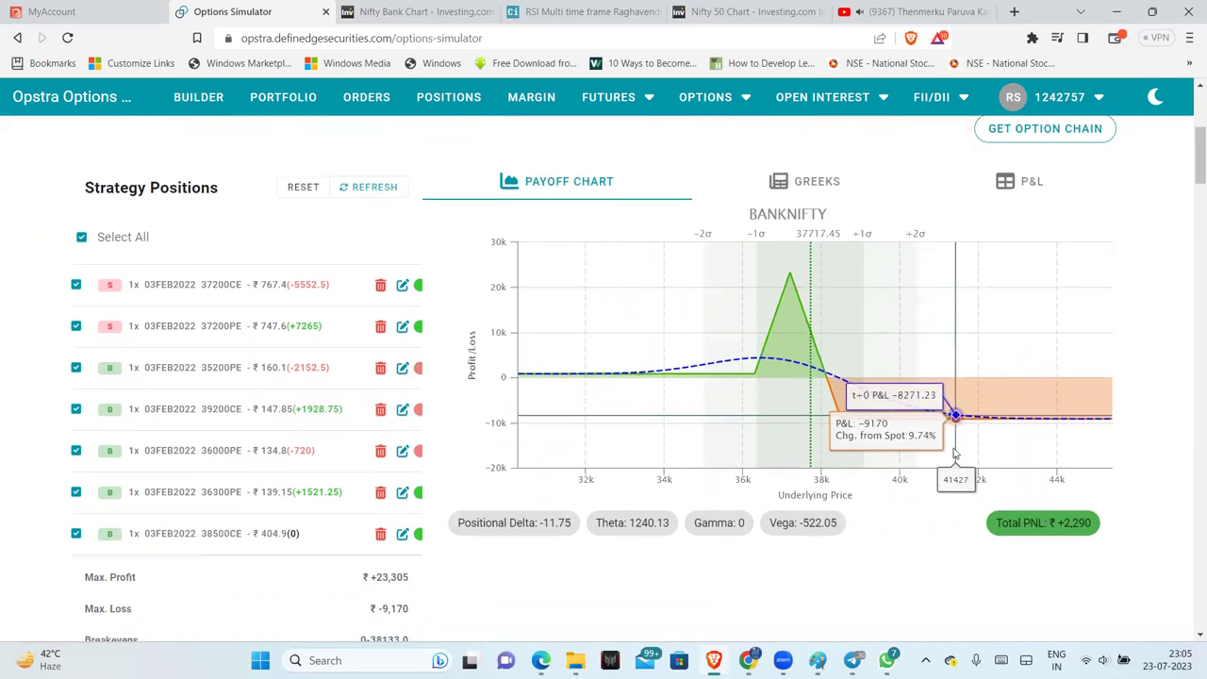
pyautogui.scroll(-1, 951, 451)
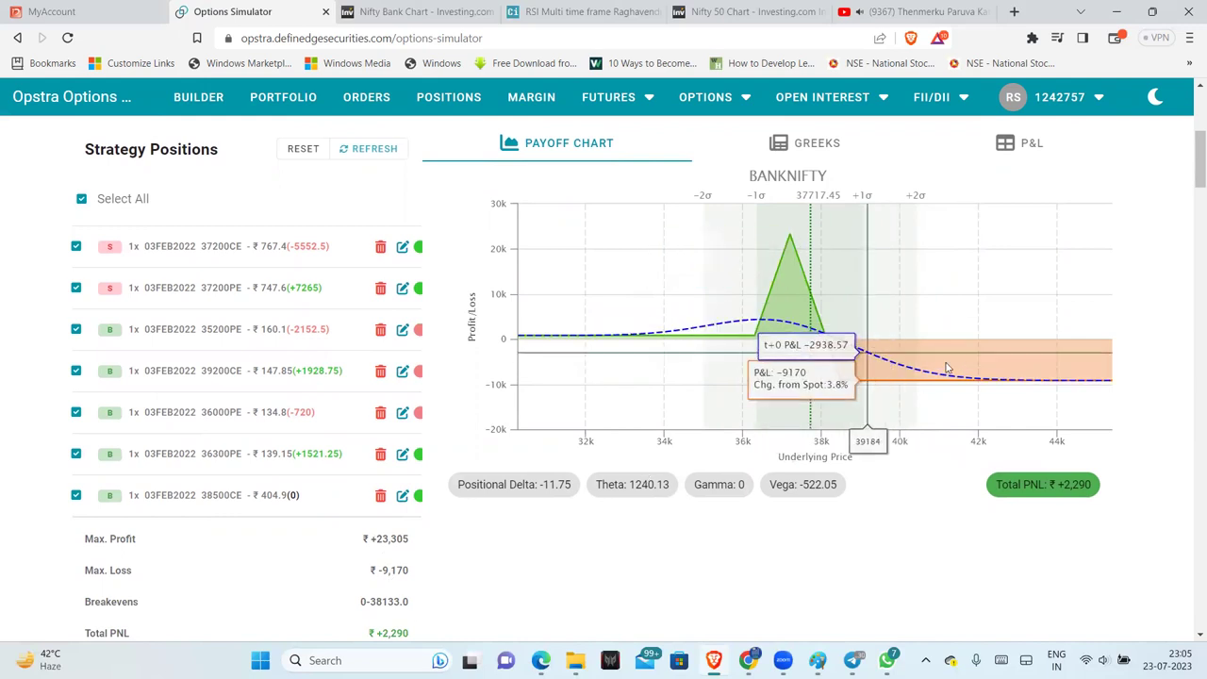
# Step: Step past the 28-Jan close to 15:30, then on to 31-Jan-2022 09:20
pyautogui.scroll(2, 905, 358)
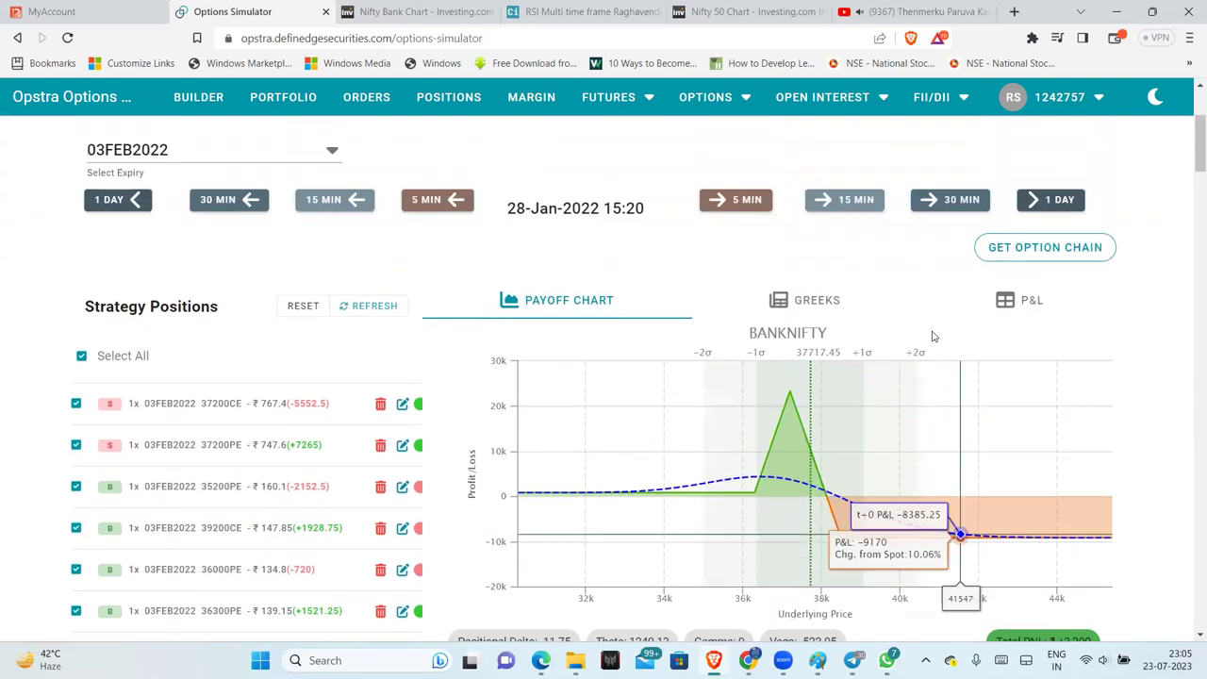
pyautogui.click(742, 203)
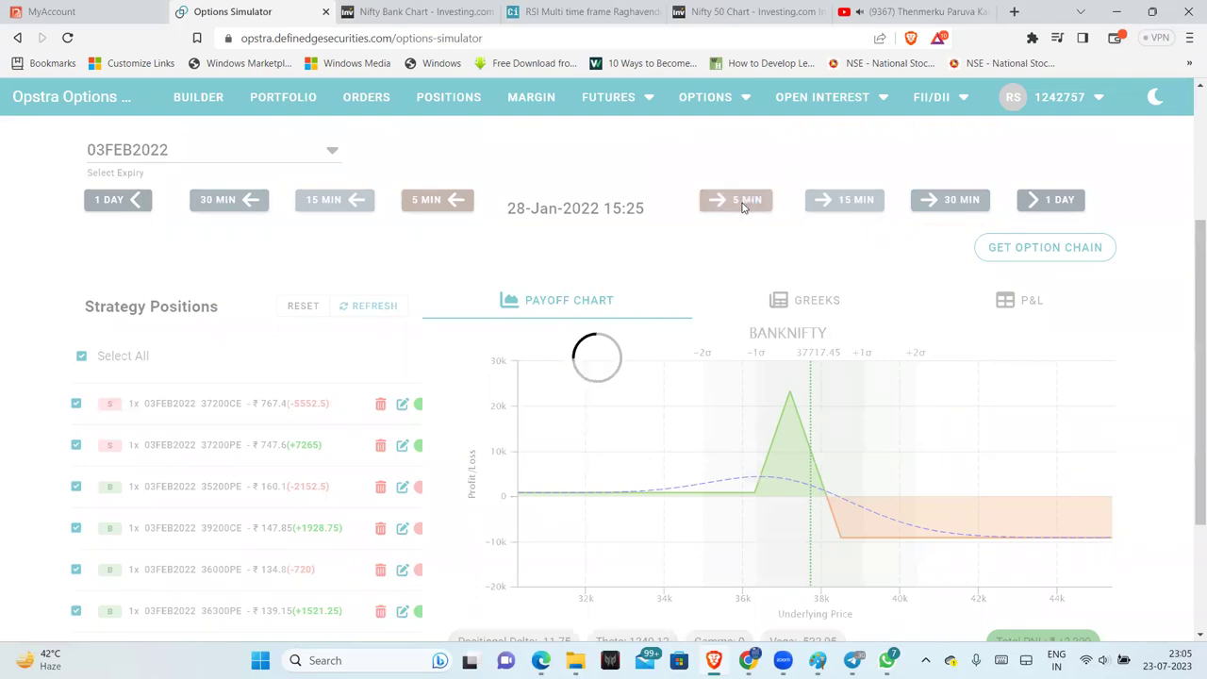
pyautogui.scroll(-1, 1080, 556)
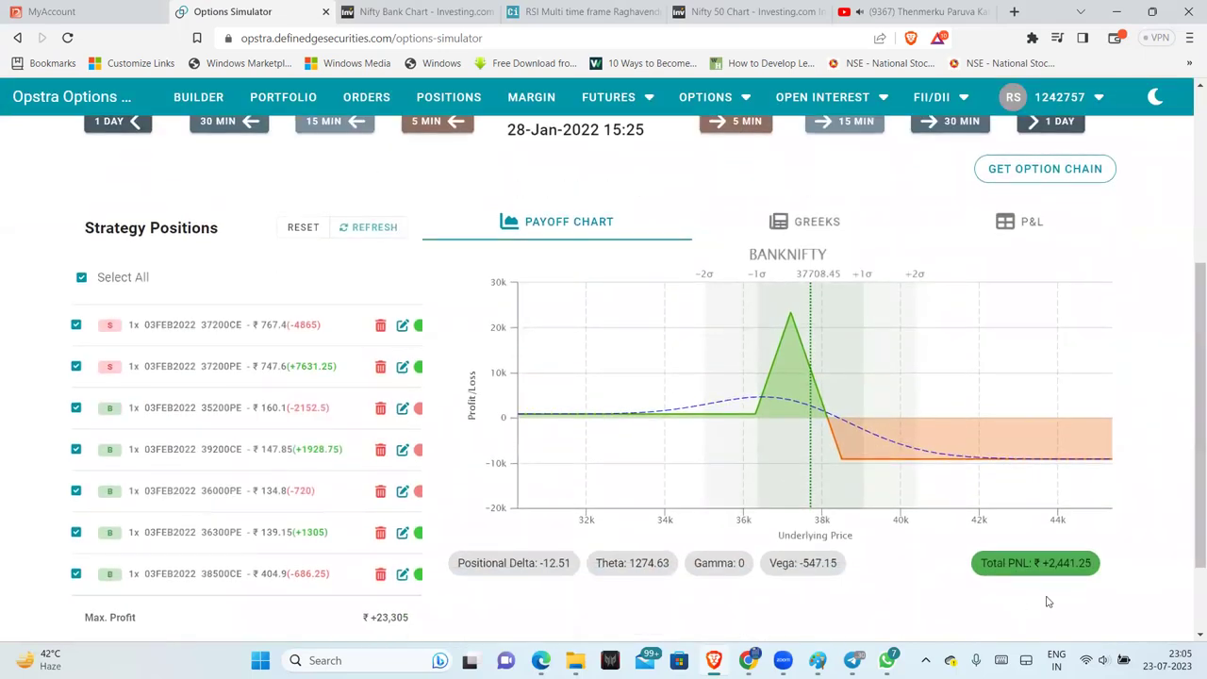
pyautogui.click(737, 137)
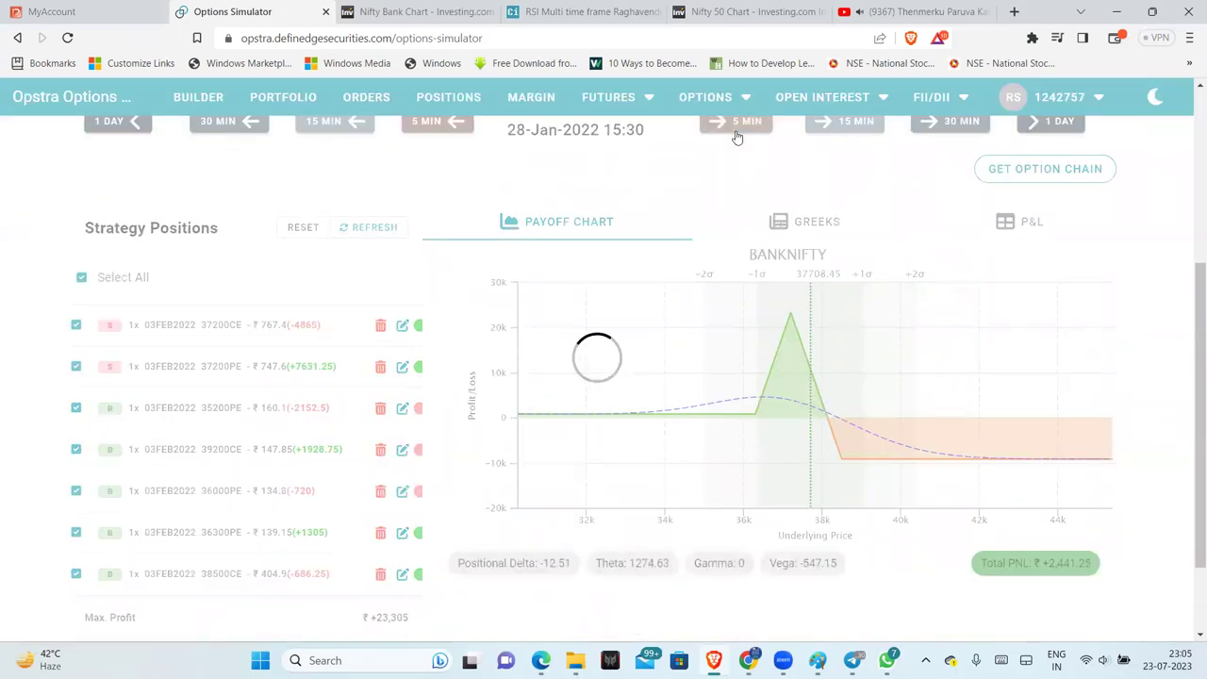
pyautogui.click(737, 138)
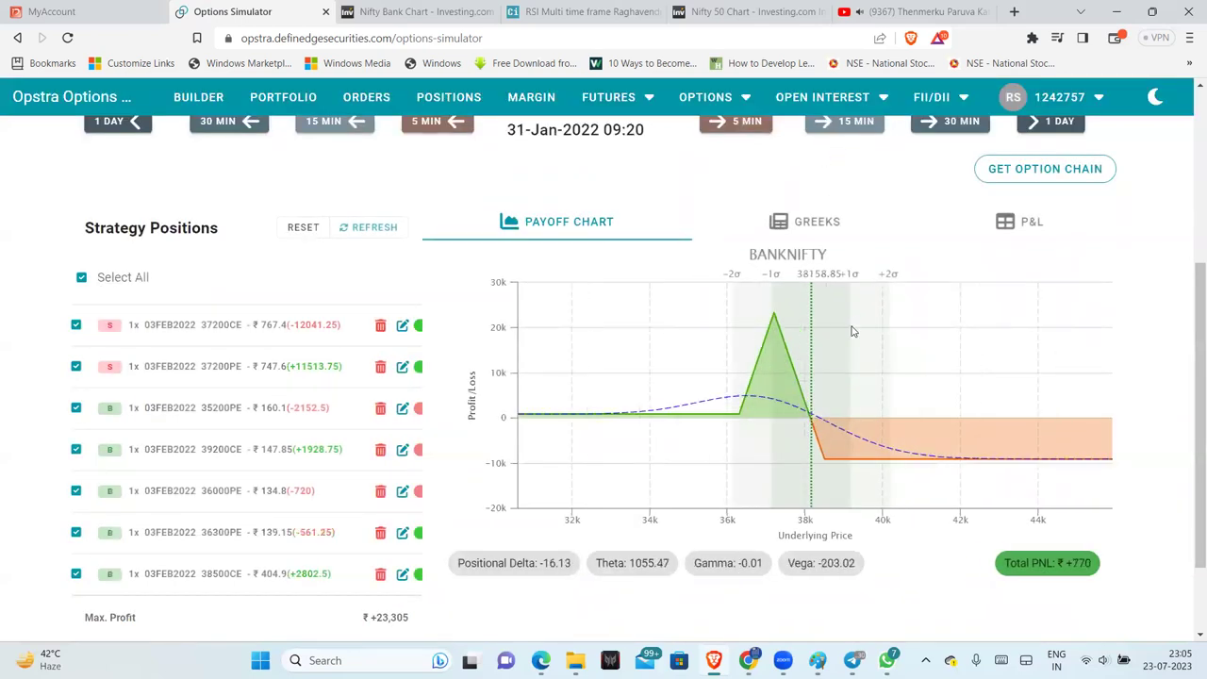
pyautogui.scroll(1, 781, 460)
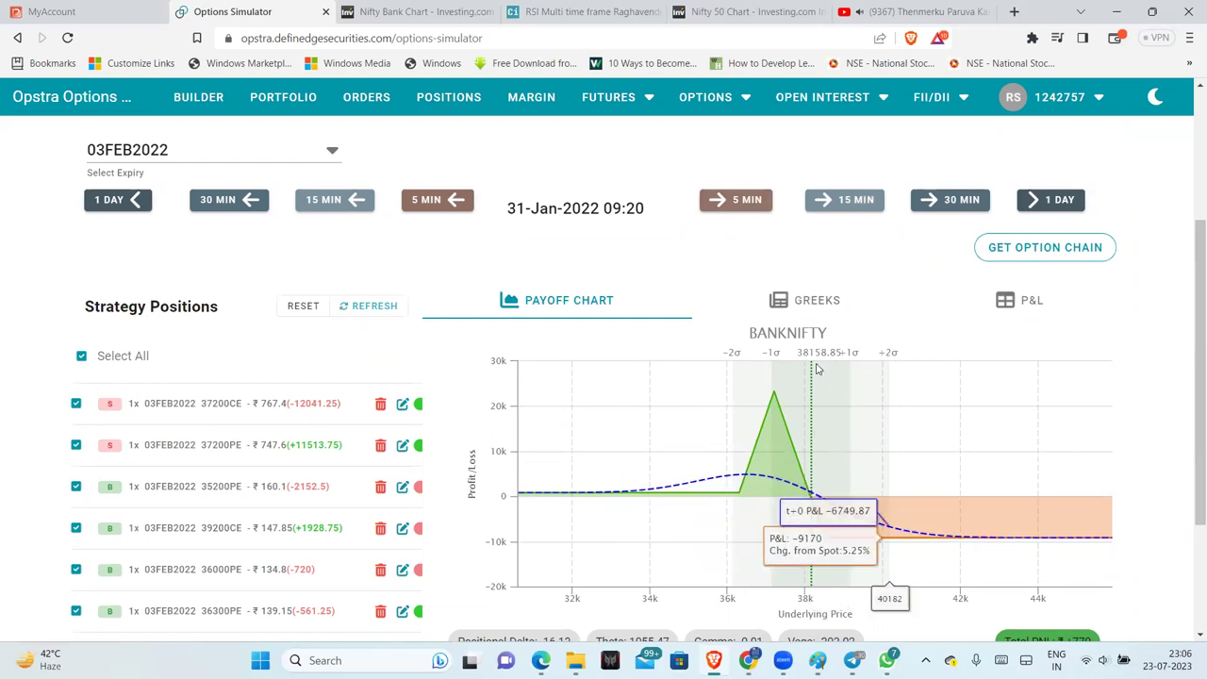
# Step: Advance in 30-minute steps from 09:20 to 13:50 and load the option chain
pyautogui.click(953, 201)
pyautogui.click(952, 201)
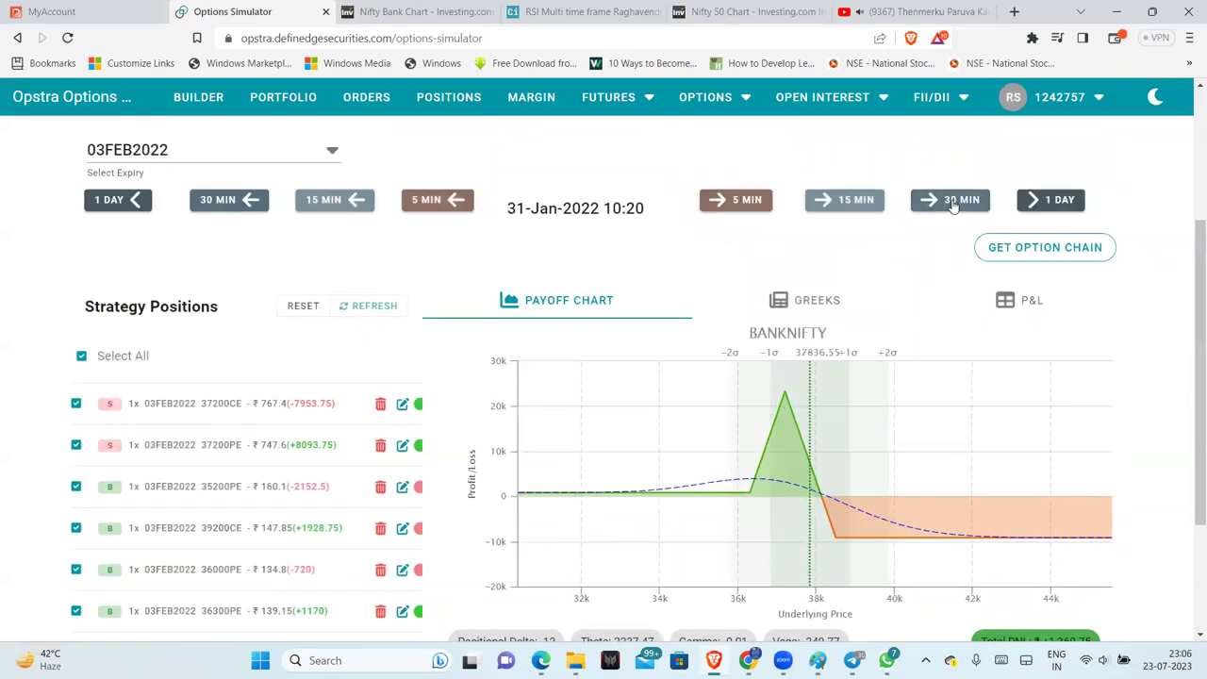
pyautogui.click(952, 201)
pyautogui.scroll(-1, 955, 206)
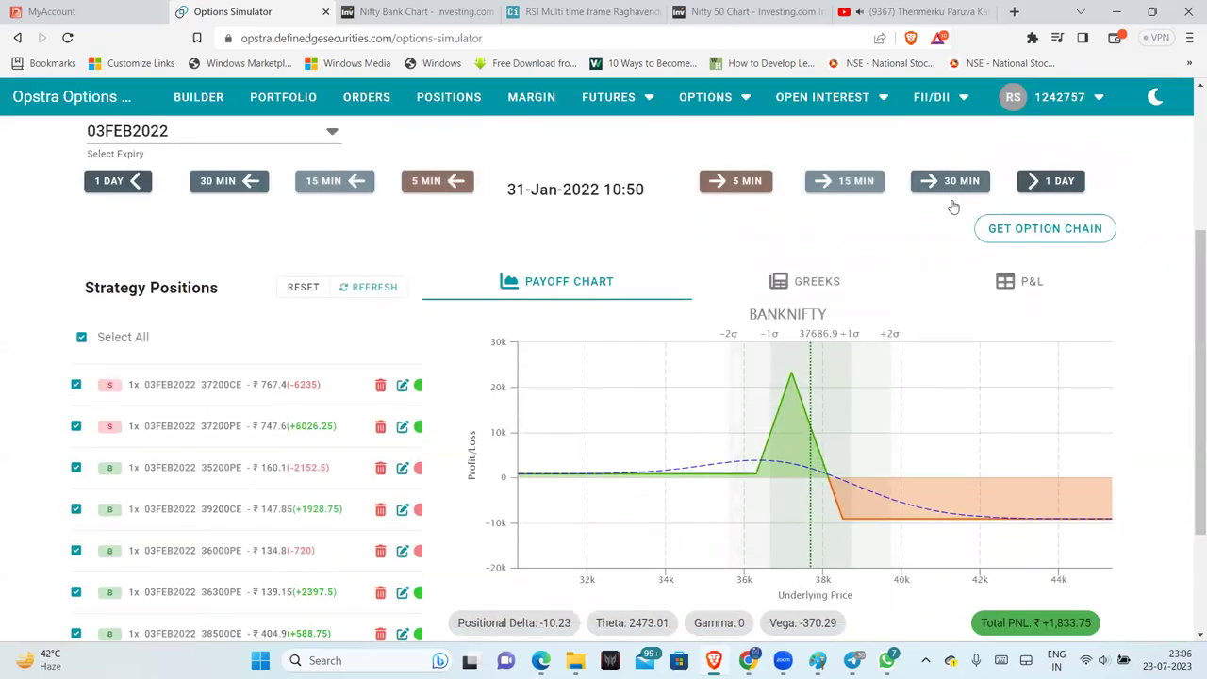
pyautogui.scroll(-2, 952, 206)
pyautogui.scroll(1, 950, 148)
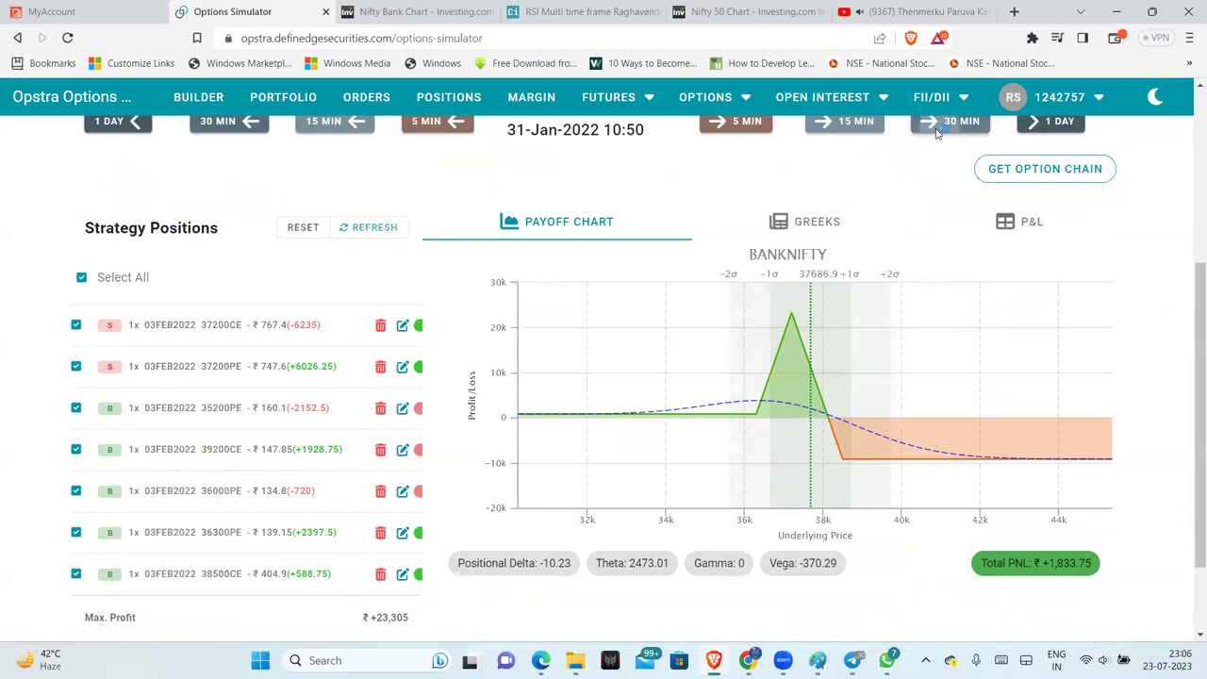
pyautogui.click(936, 133)
pyautogui.scroll(1, 943, 236)
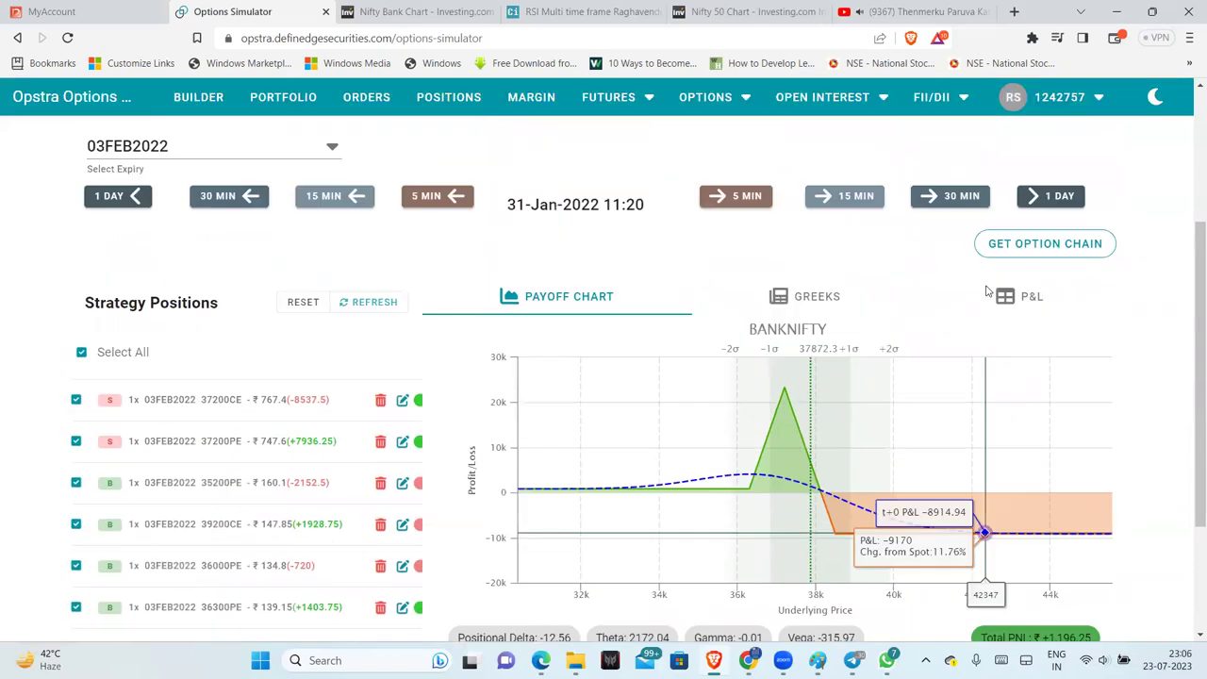
pyautogui.click(950, 202)
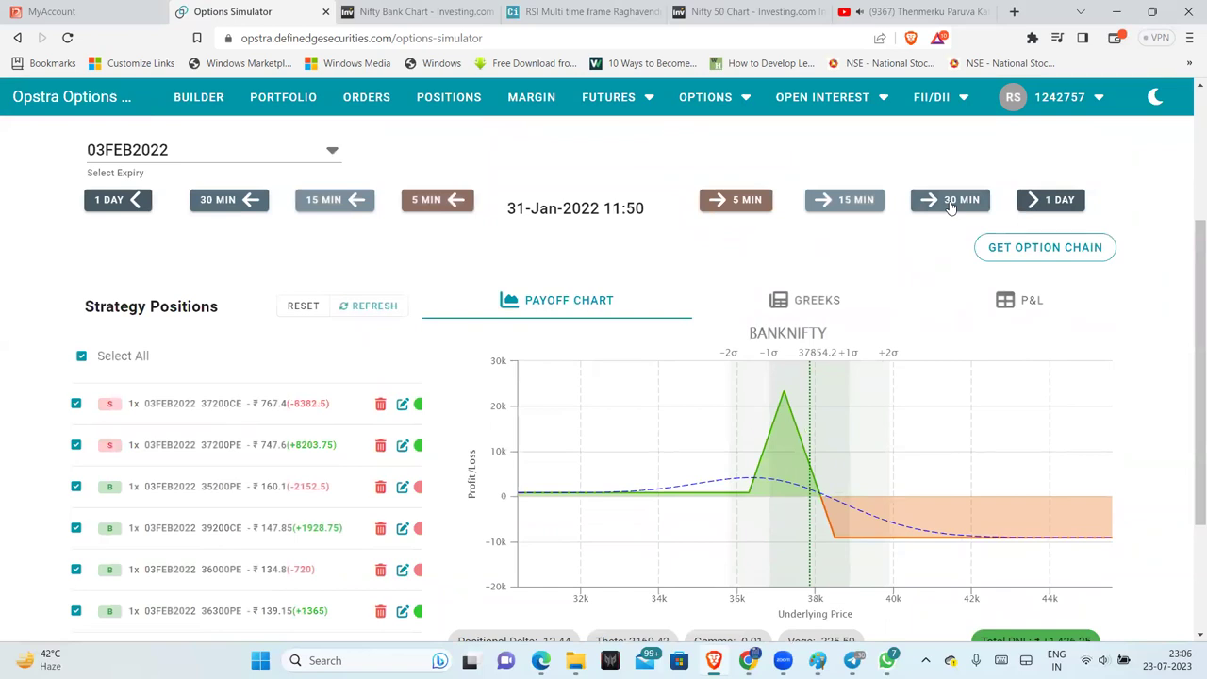
pyautogui.click(951, 201)
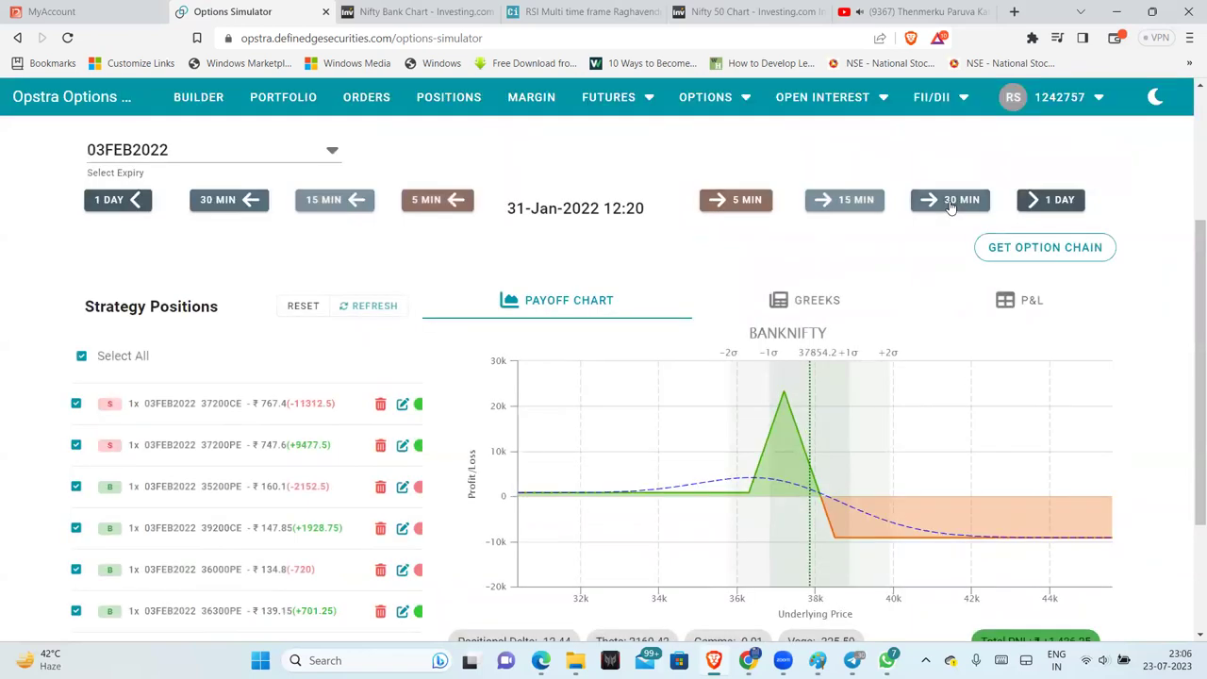
pyautogui.click(946, 201)
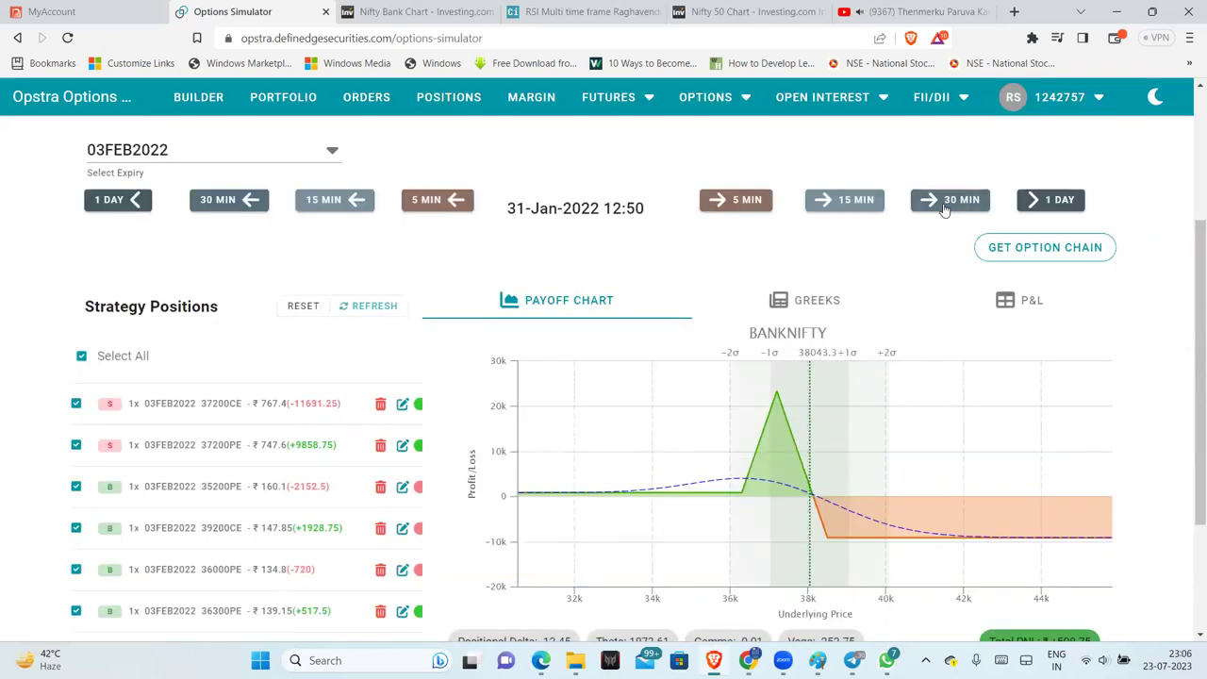
pyautogui.click(944, 202)
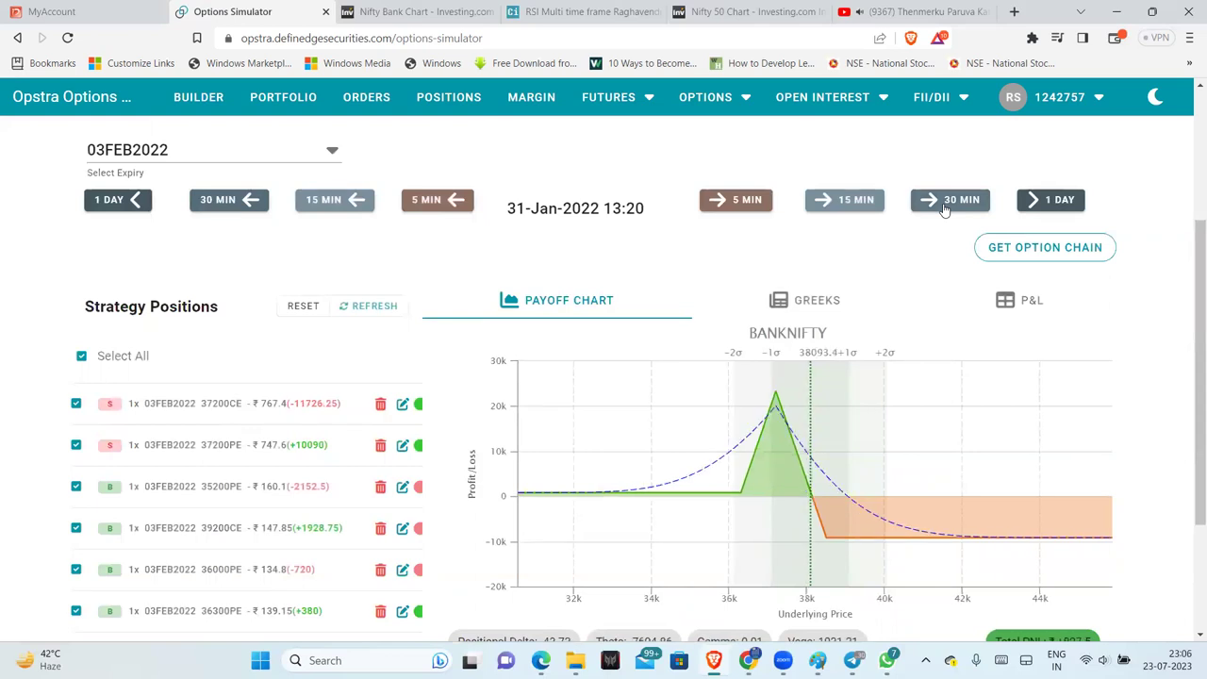
pyautogui.click(944, 202)
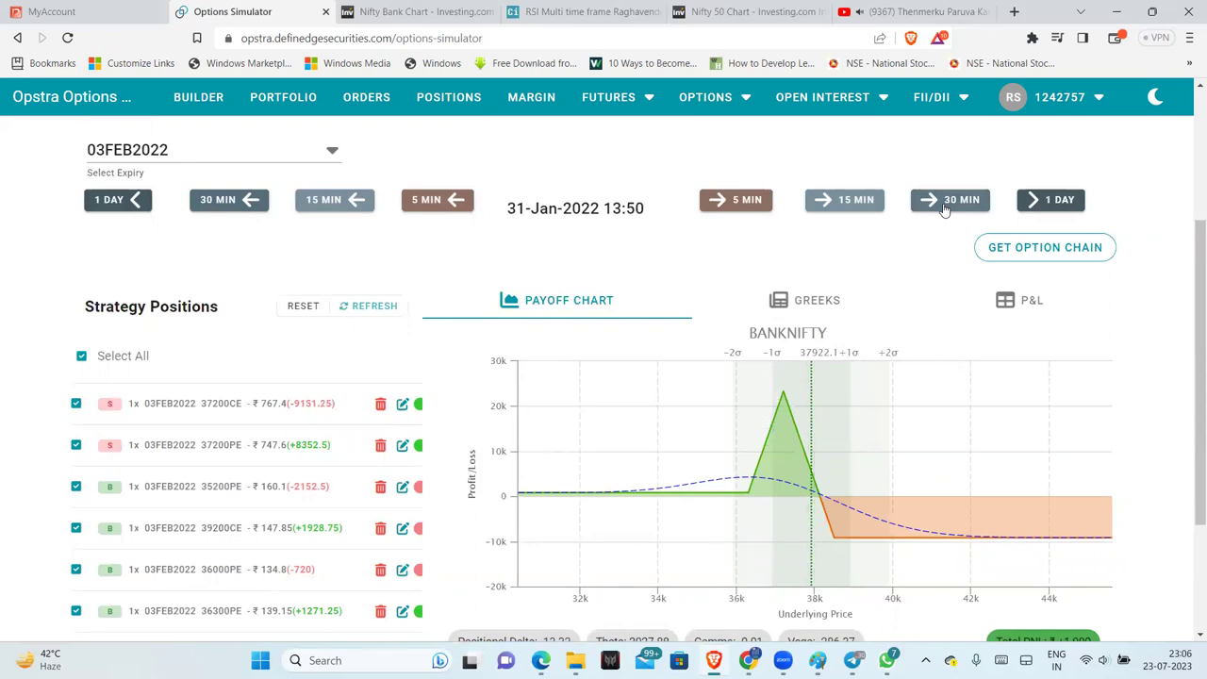
pyautogui.click(1058, 260)
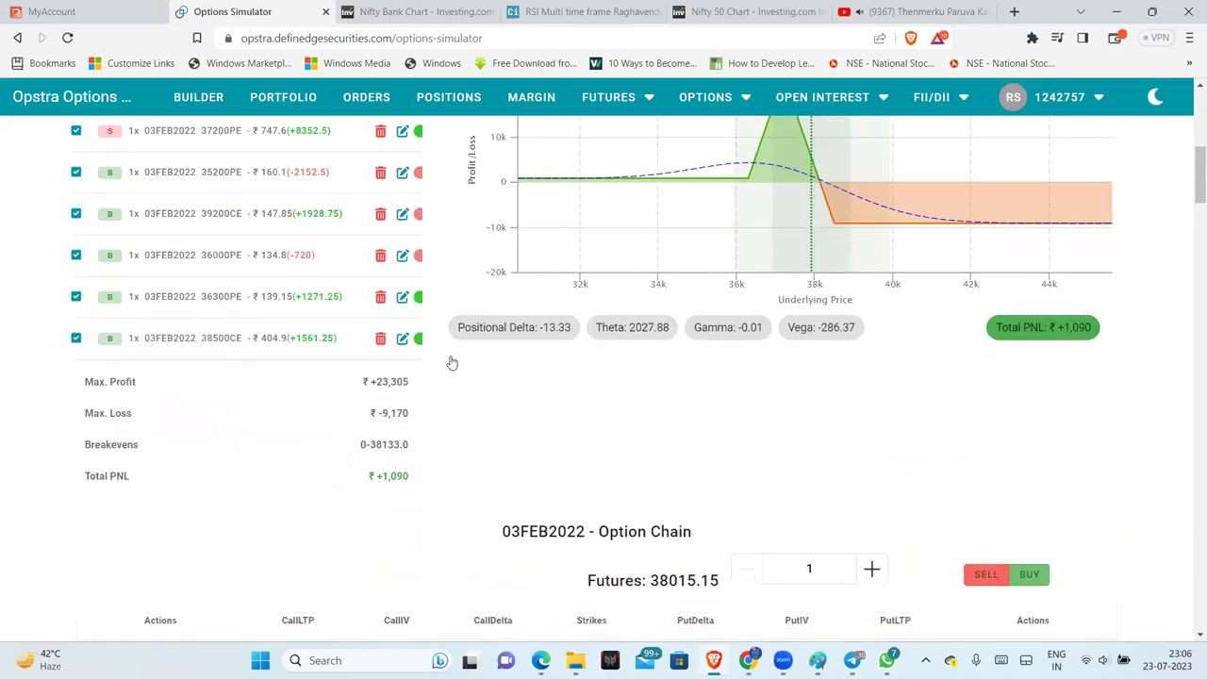
# Step: Buy one lot of the 38300 call at ₹543.8 as a new strategy leg
pyautogui.scroll(-20, 831, 437)
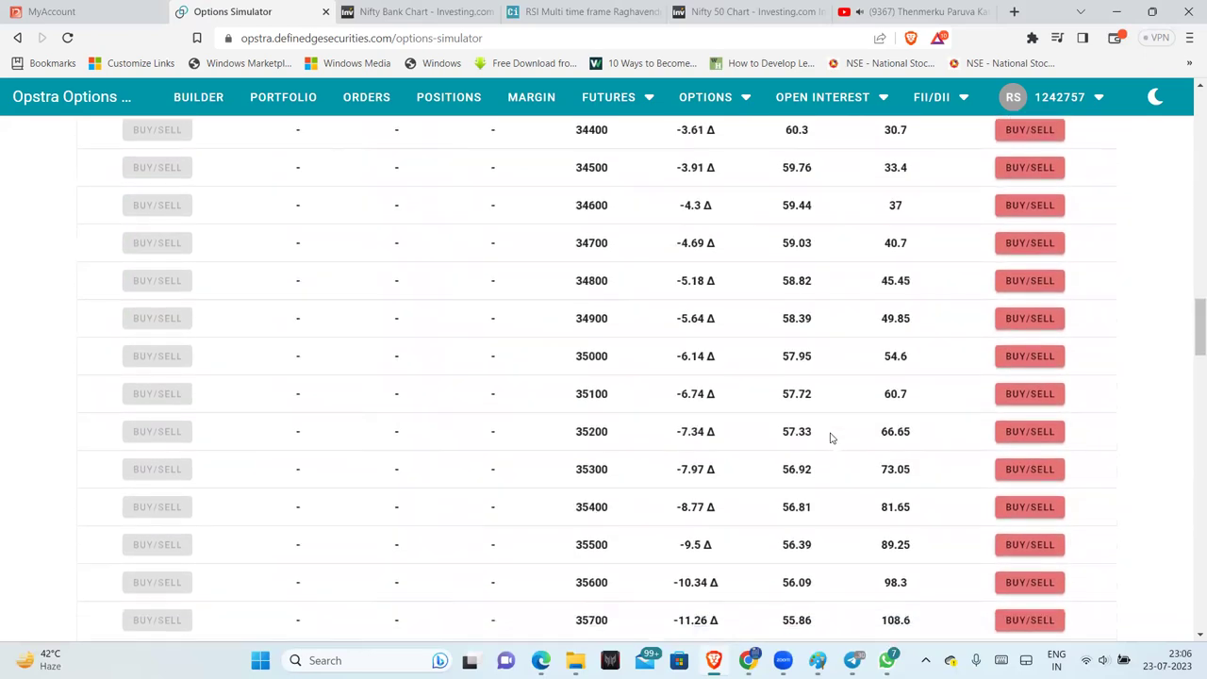
pyautogui.scroll(-13, 831, 438)
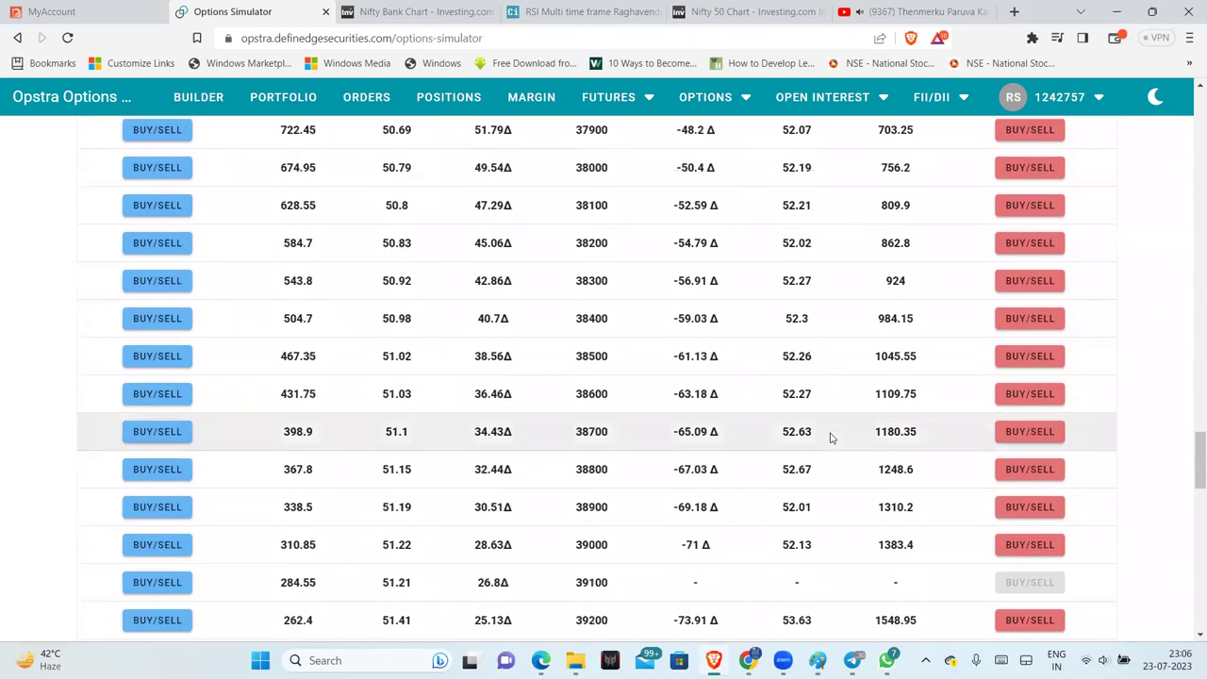
pyautogui.scroll(1, 831, 437)
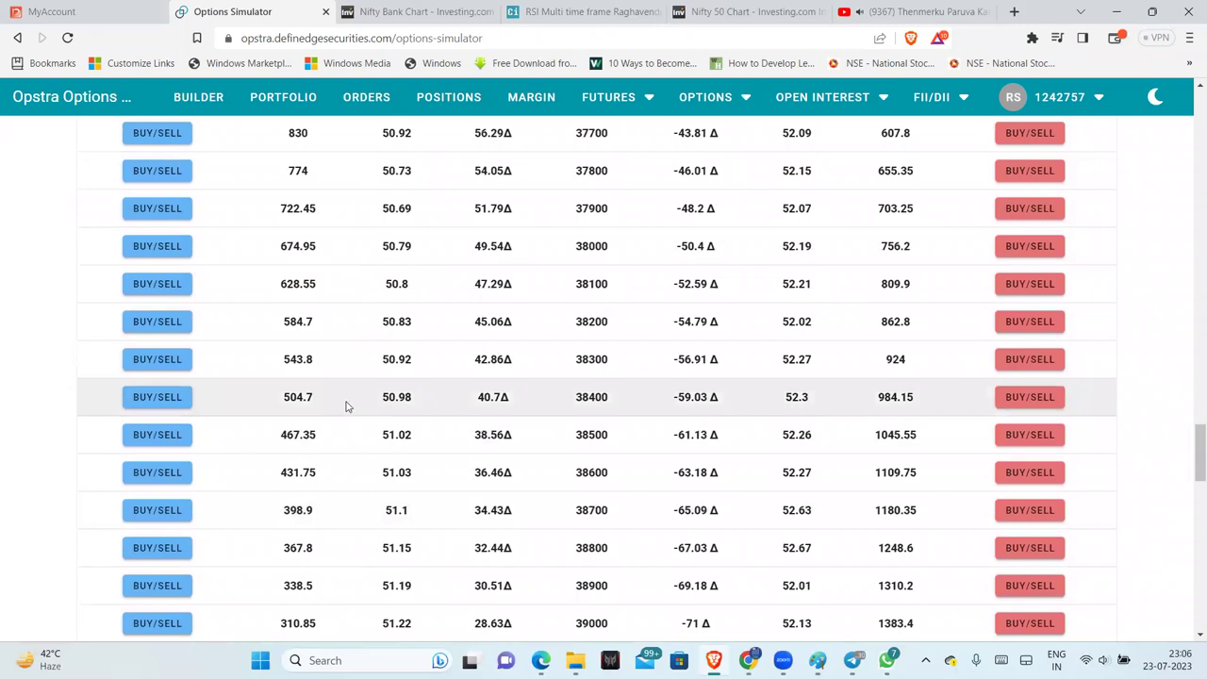
pyautogui.scroll(4, 1032, 415)
pyautogui.scroll(-2, 1014, 417)
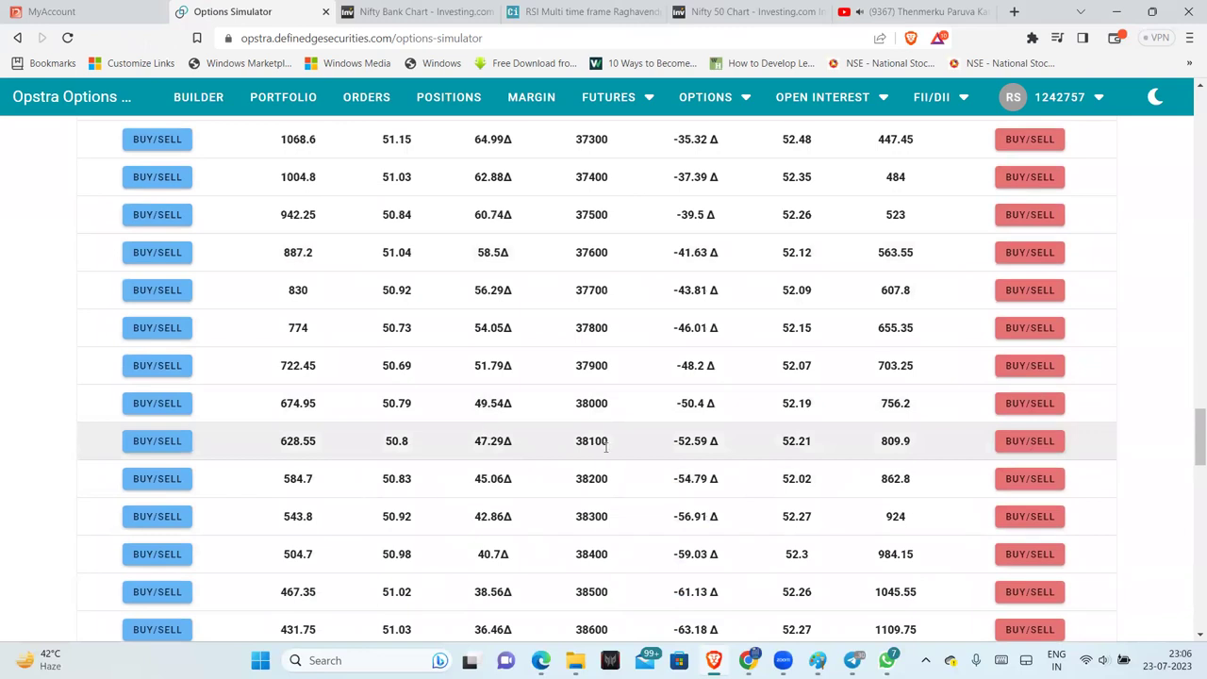
pyautogui.scroll(-2, 605, 446)
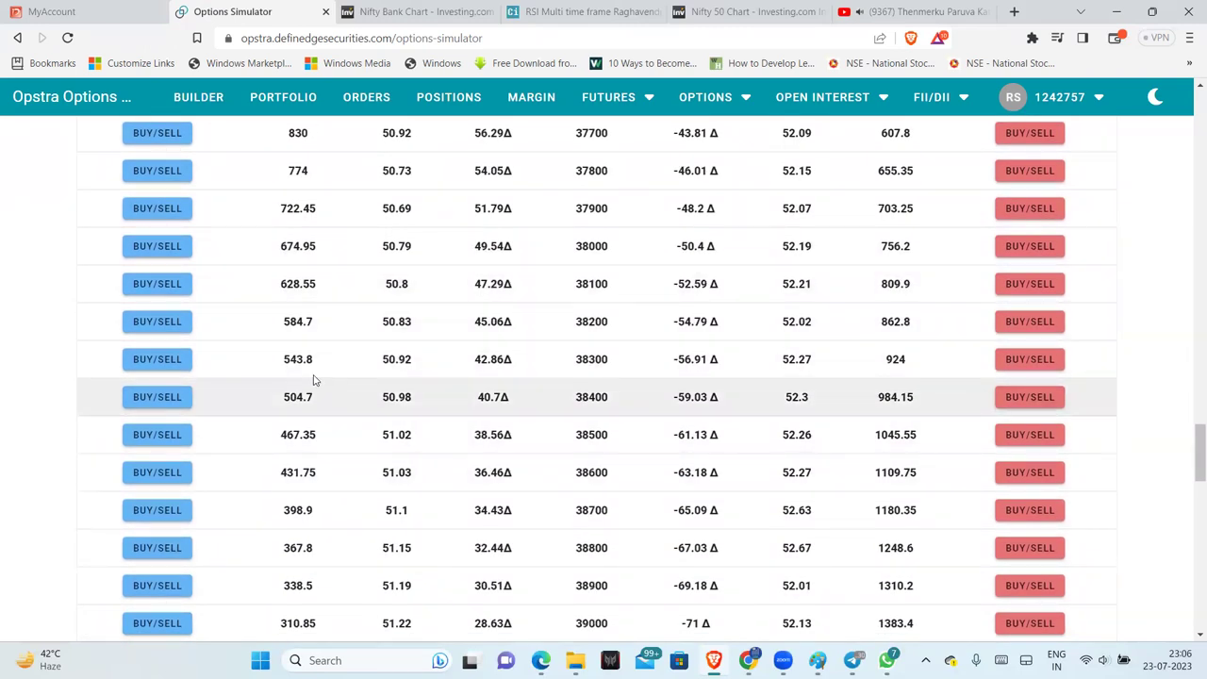
pyautogui.click(189, 362)
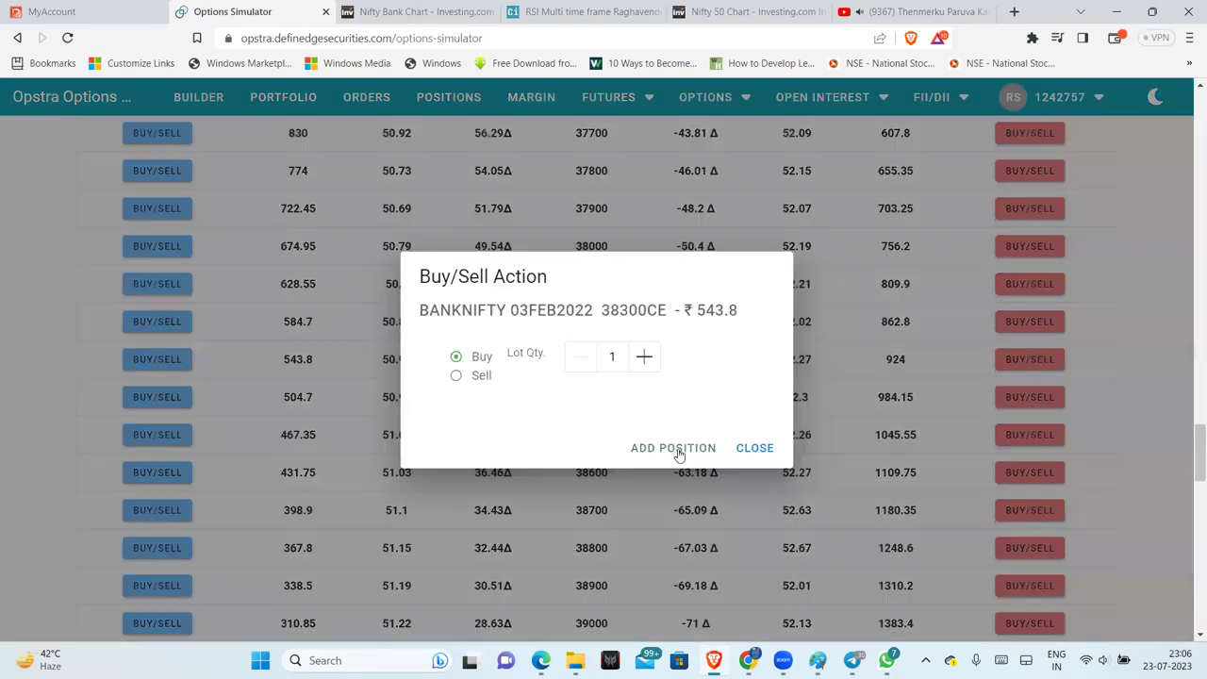
pyautogui.click(675, 447)
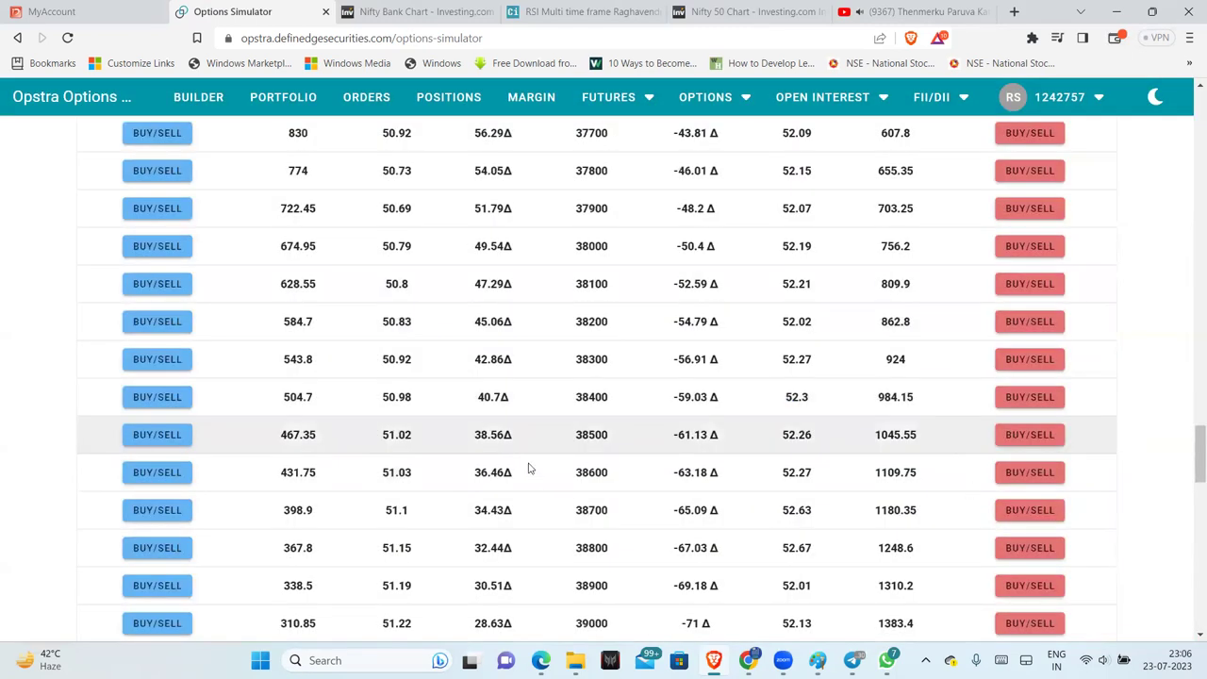
pyautogui.scroll(20, 797, 446)
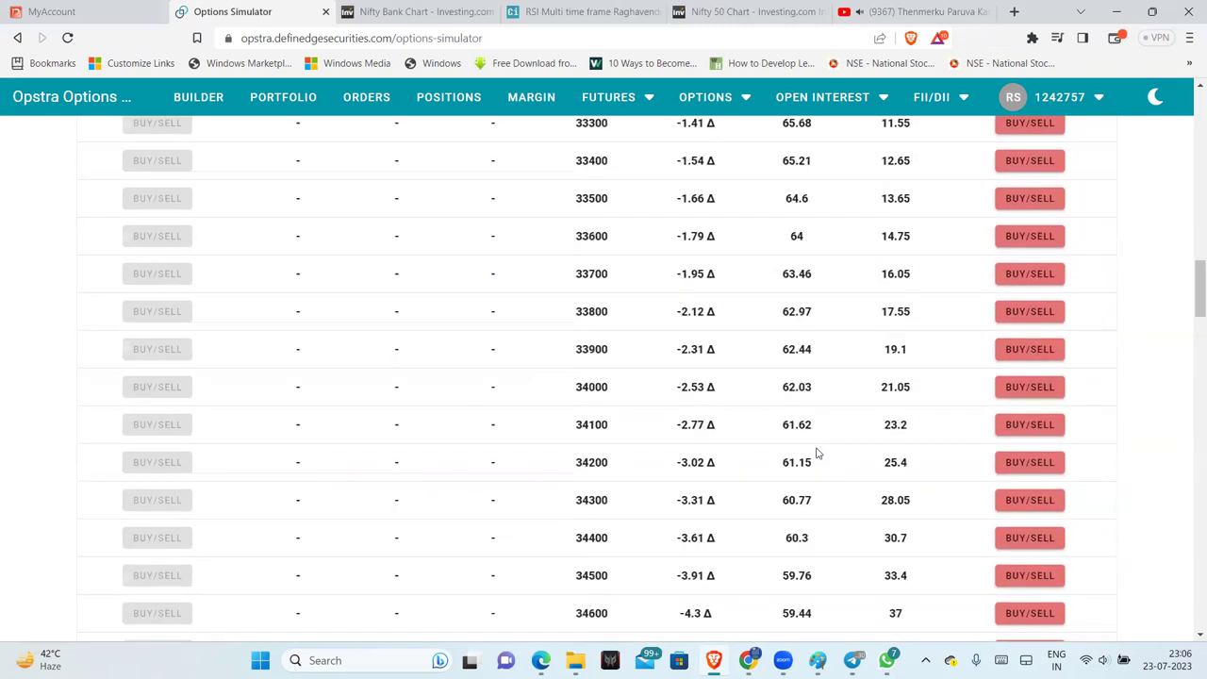
pyautogui.scroll(4, 818, 453)
pyautogui.scroll(-3, 339, 434)
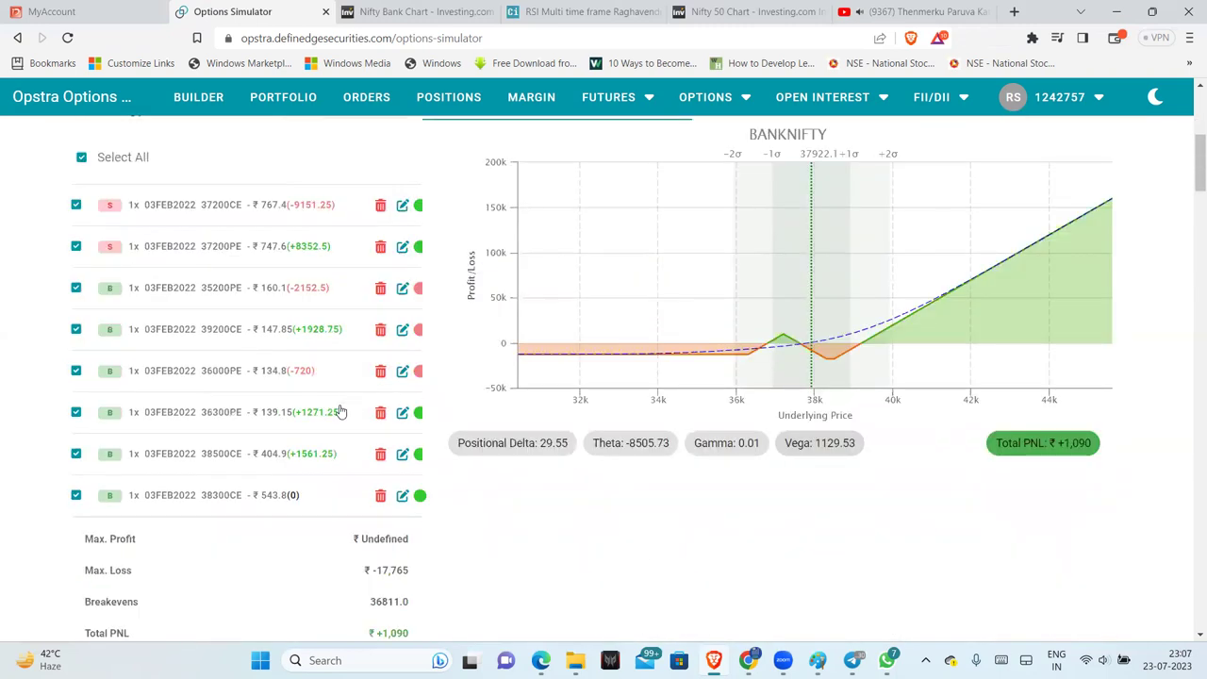
# Step: Mark the long 38500CE position as exited in its edit form
pyautogui.click(402, 457)
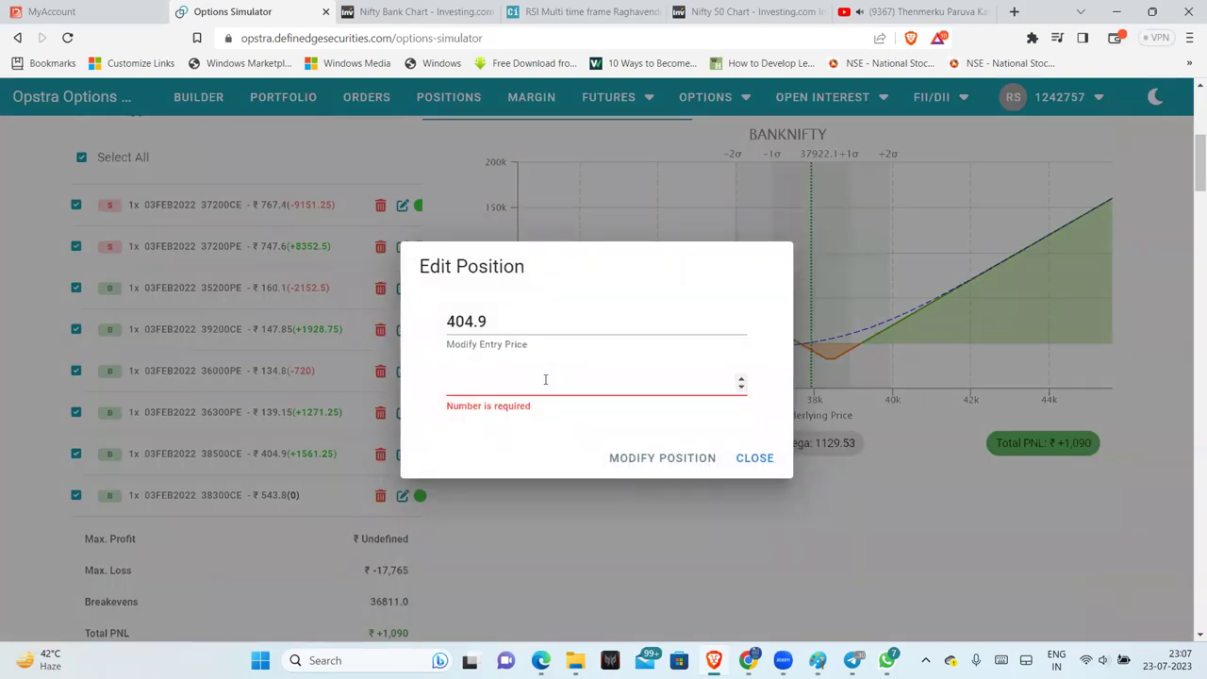
pyautogui.click(652, 460)
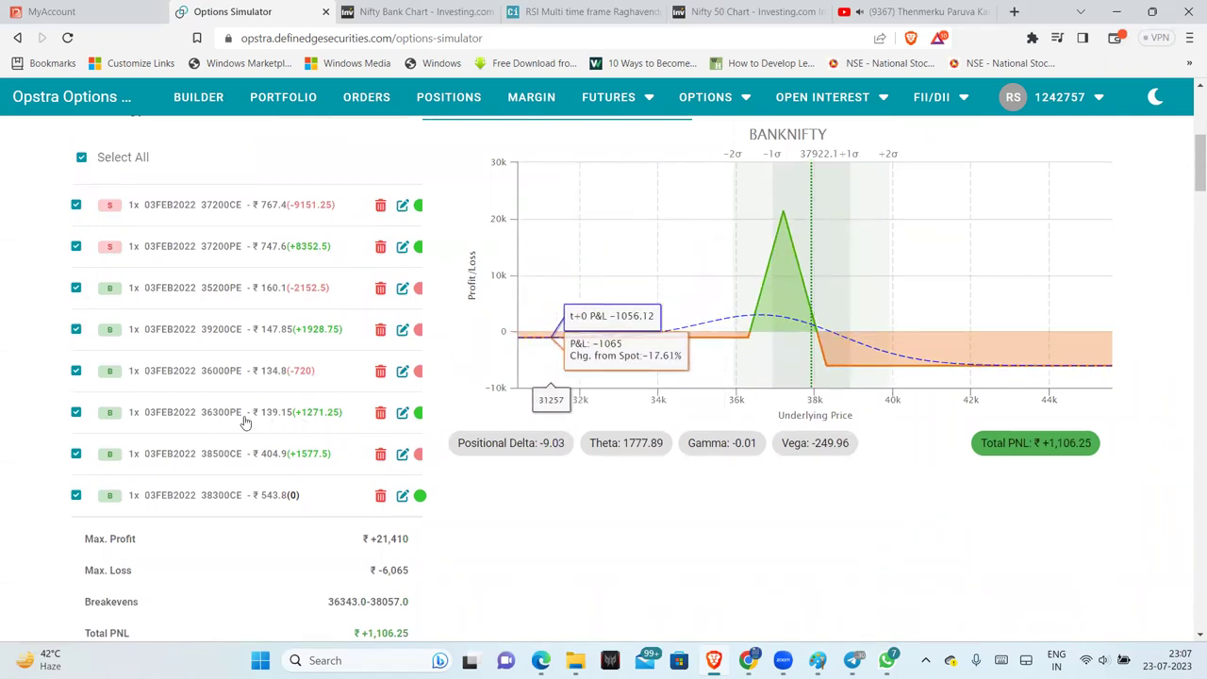
# Step: Reload the option chain and buy the 36500PE at ₹226.35
pyautogui.scroll(2, 1098, 279)
pyautogui.click(1031, 207)
pyautogui.scroll(-15, 956, 386)
pyautogui.scroll(-14, 956, 394)
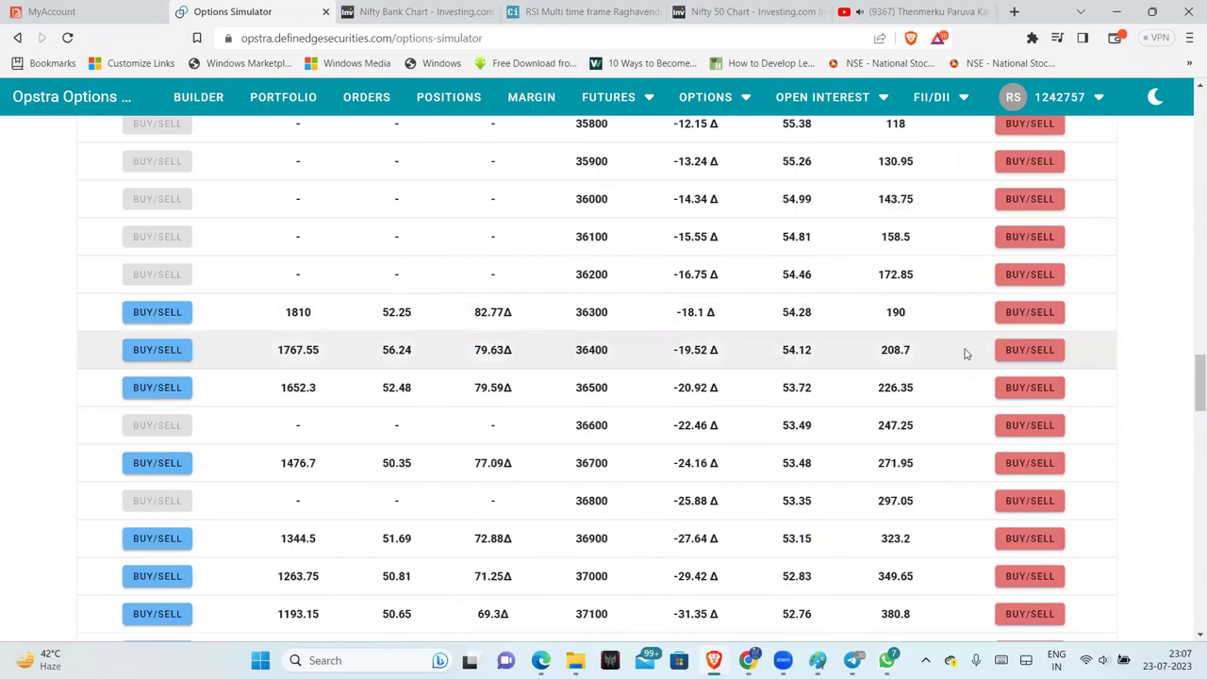
pyautogui.click(1026, 396)
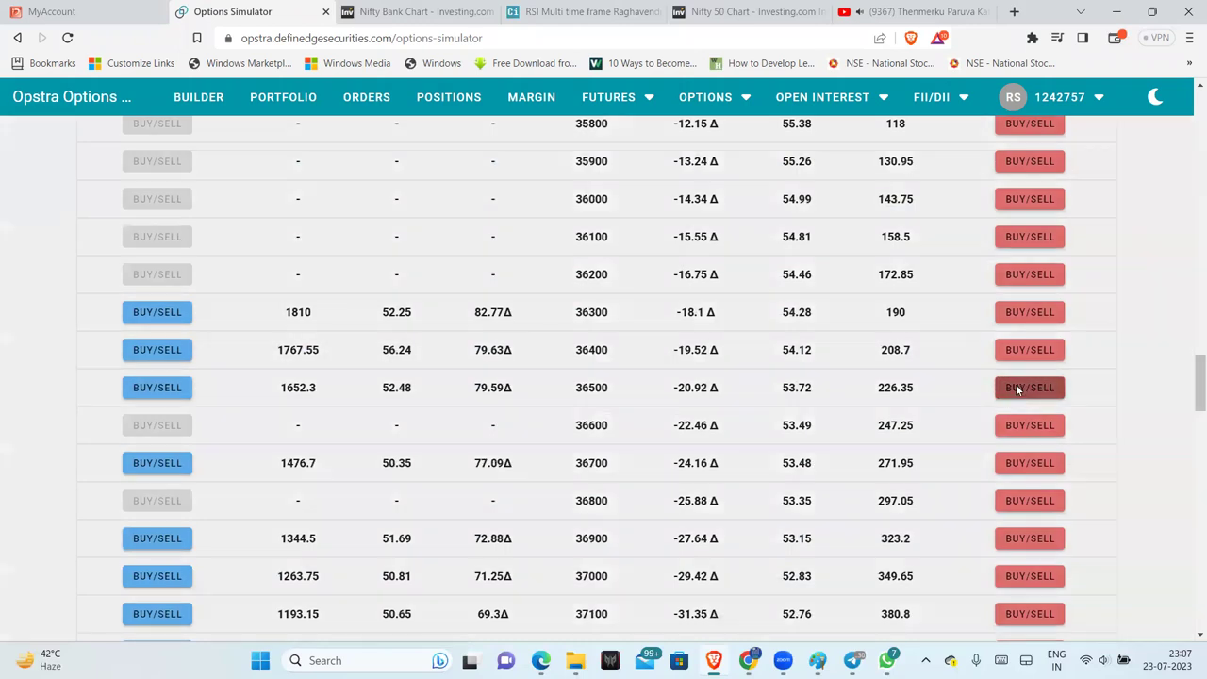
pyautogui.click(647, 445)
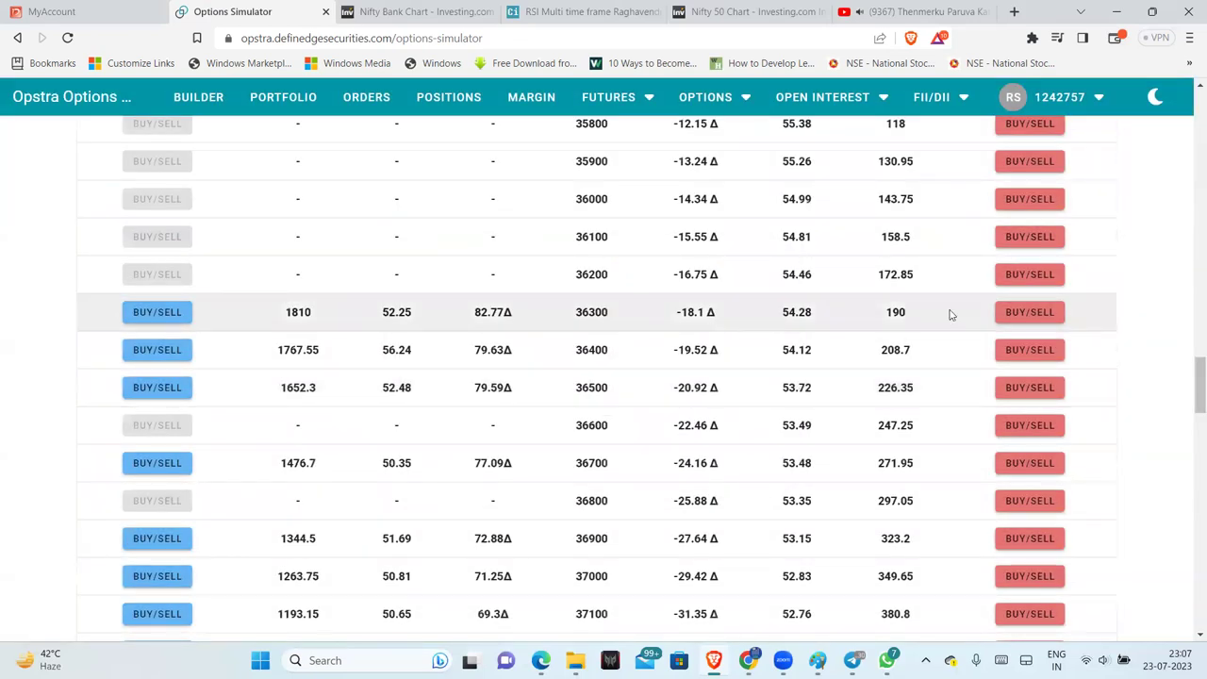
# Step: Exit the 36300PE position at an exit price of 190
pyautogui.scroll(20, 1024, 359)
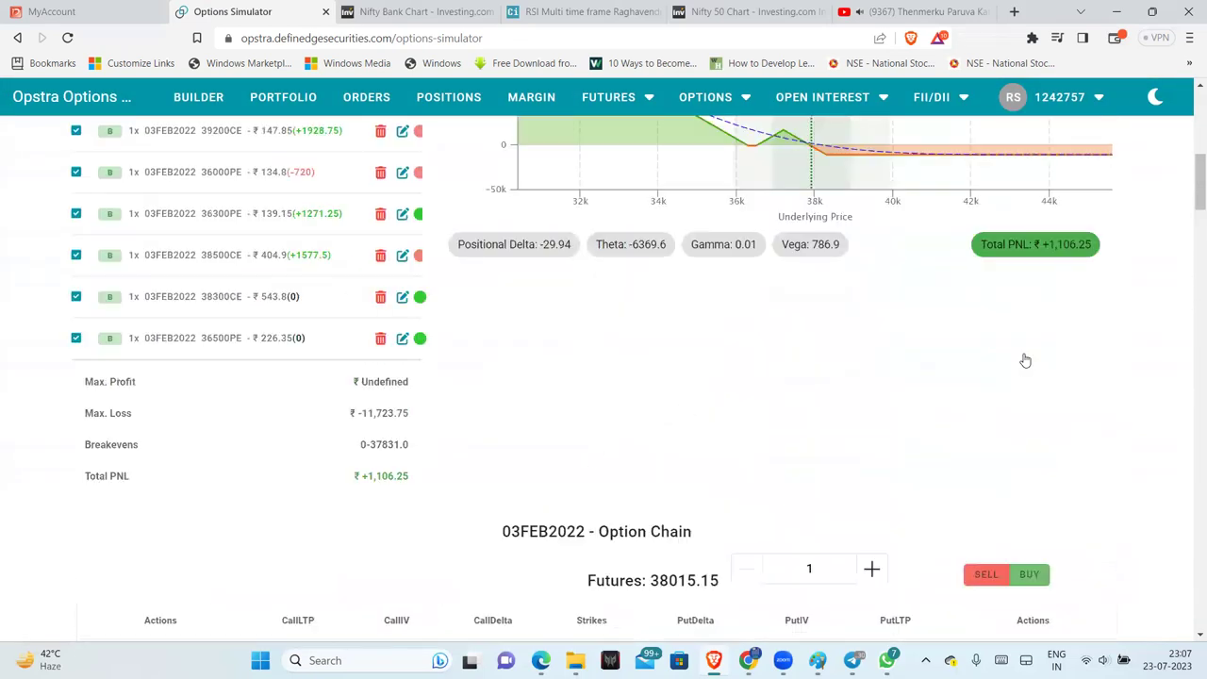
pyautogui.scroll(2, 526, 383)
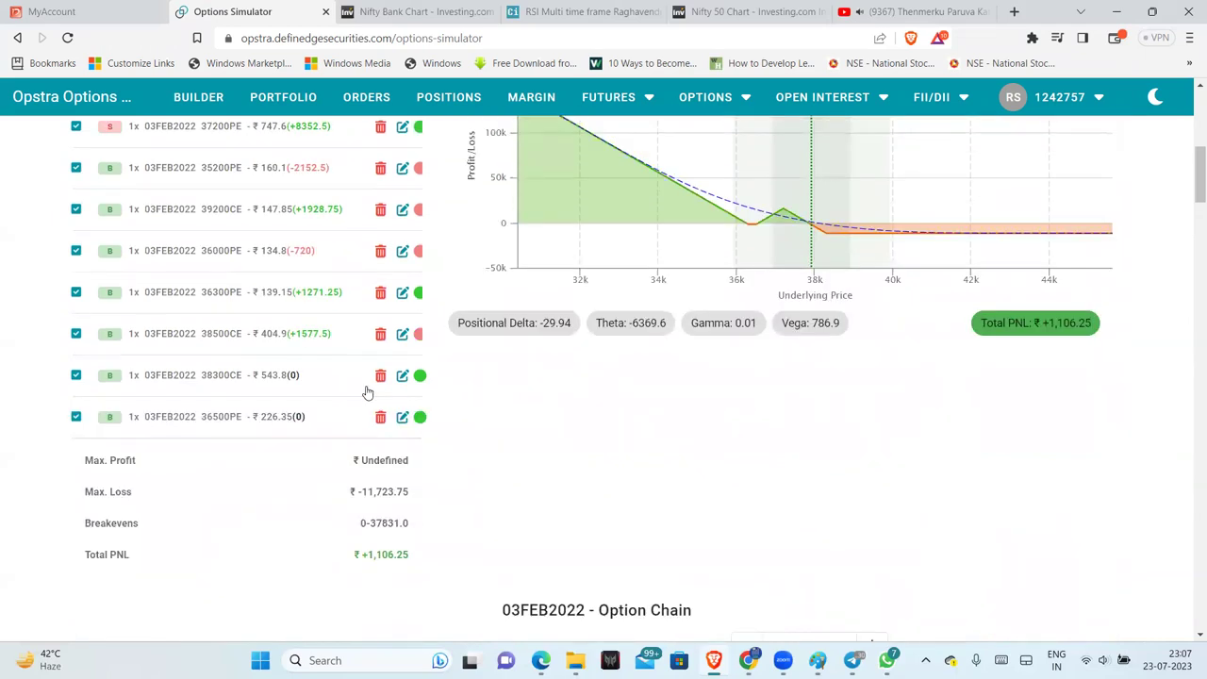
pyautogui.click(401, 292)
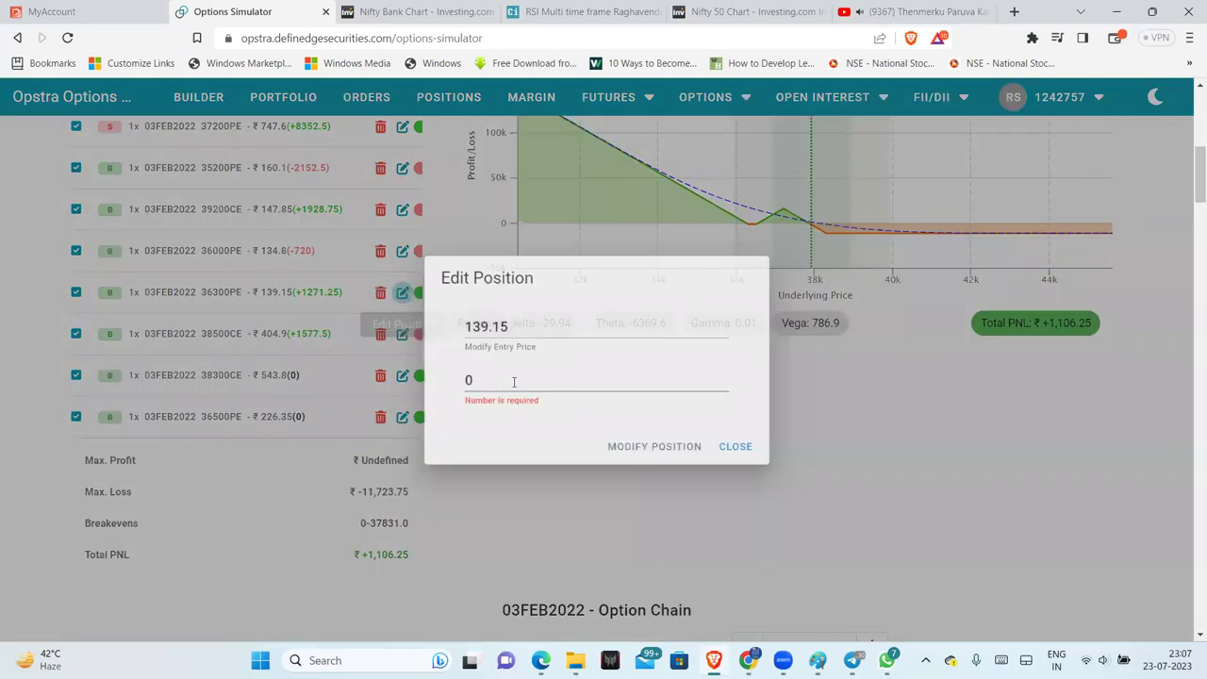
pyautogui.write('190')
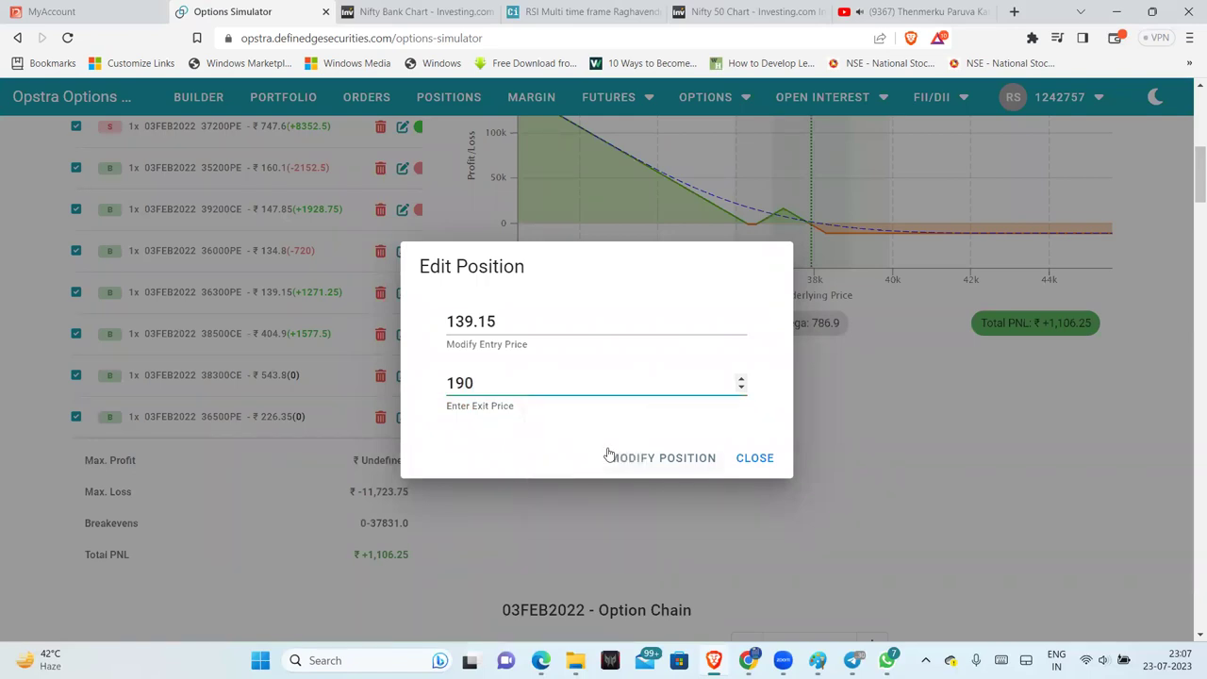
pyautogui.click(613, 455)
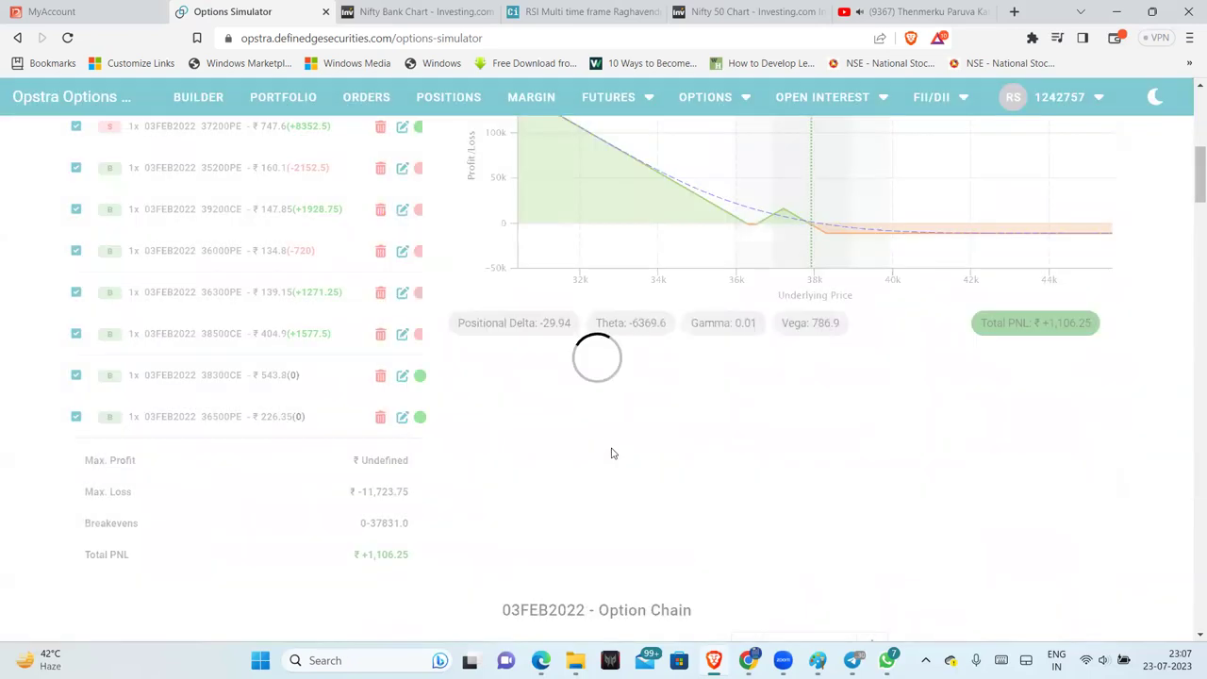
# Step: Advance the clock by four 30-minute steps to 09:35, then back three 5-minute steps to 09:20
pyautogui.moveTo(707, 250)
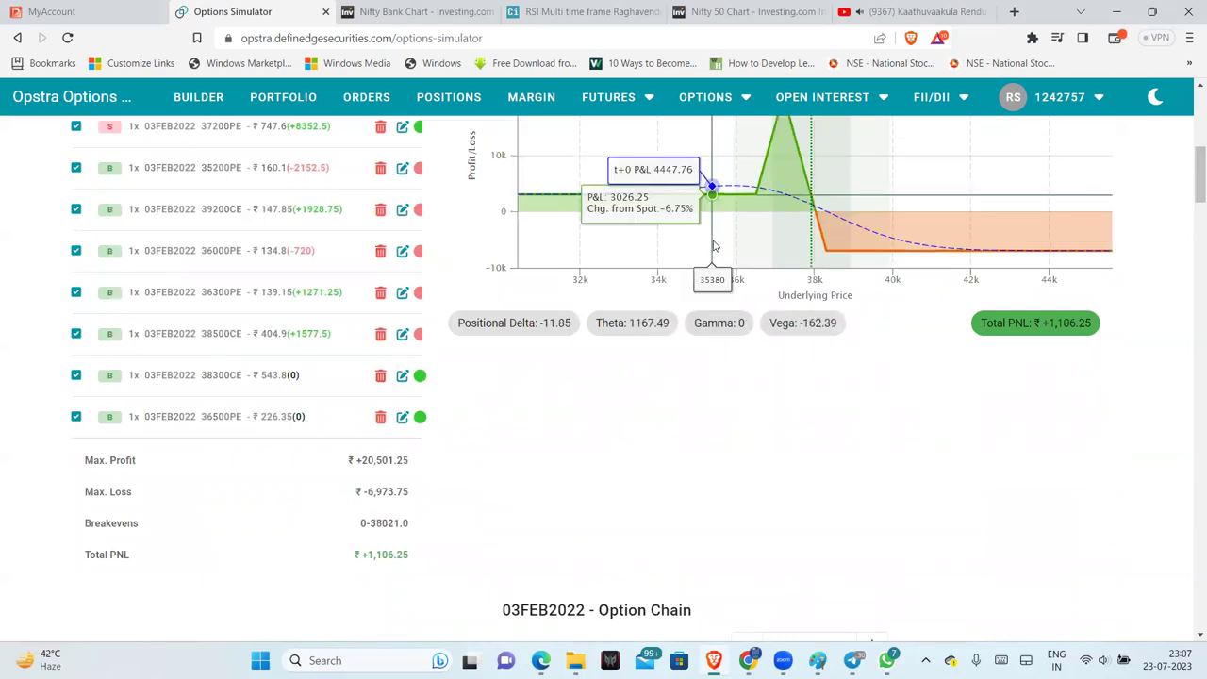
pyautogui.scroll(1, 705, 256)
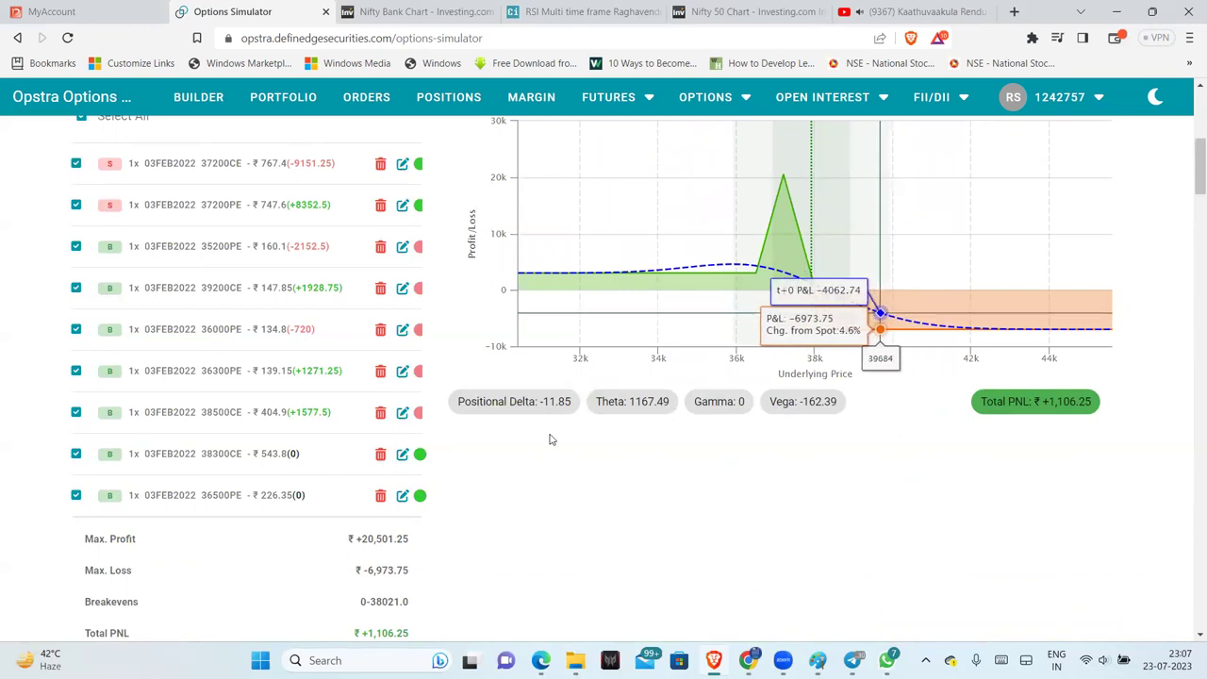
pyautogui.scroll(1, 966, 521)
pyautogui.scroll(3, 966, 521)
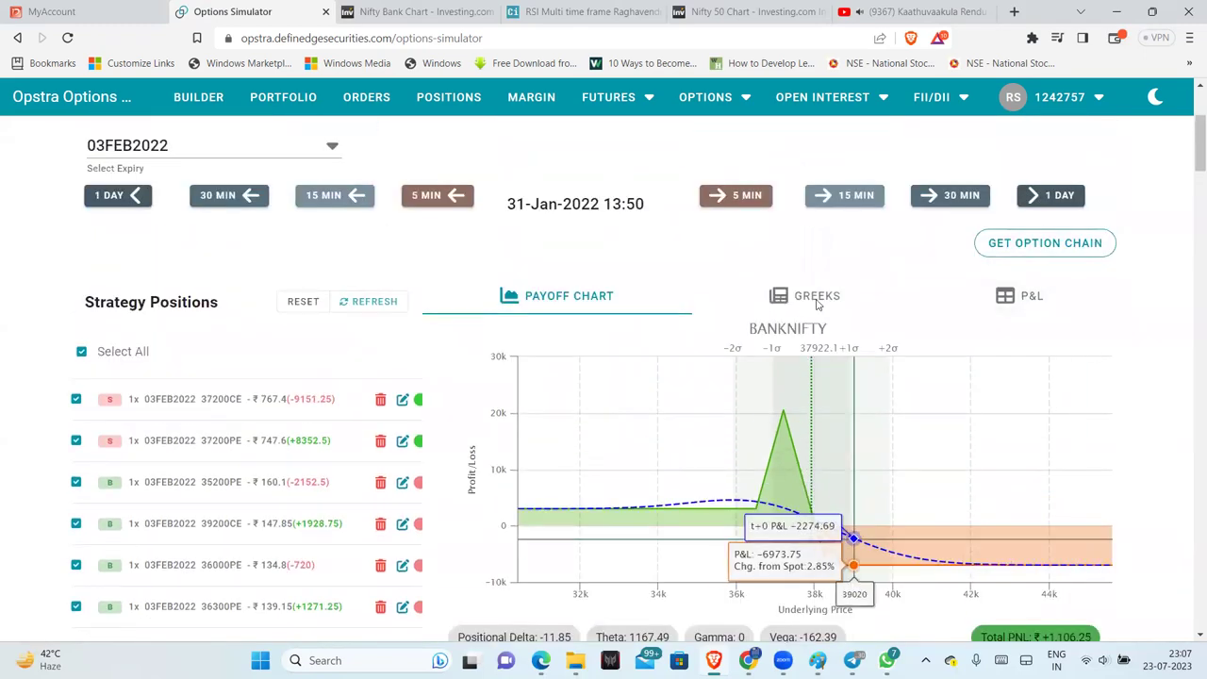
pyautogui.click(964, 200)
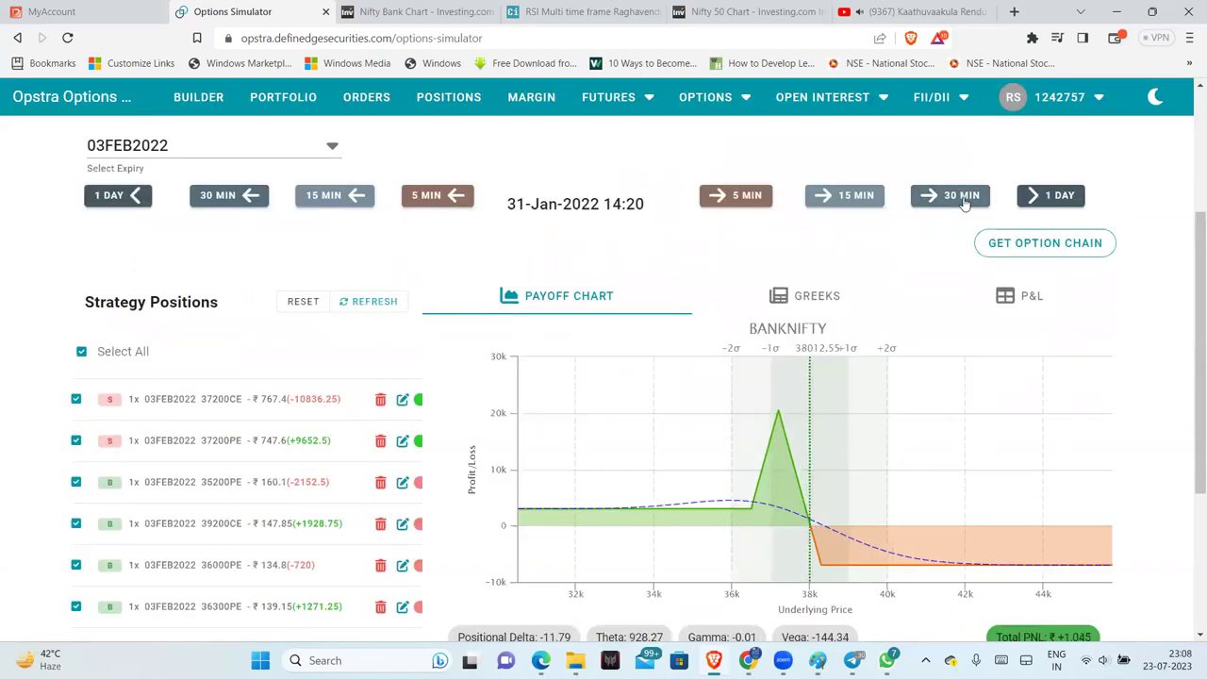
pyautogui.click(964, 200)
pyautogui.click(963, 200)
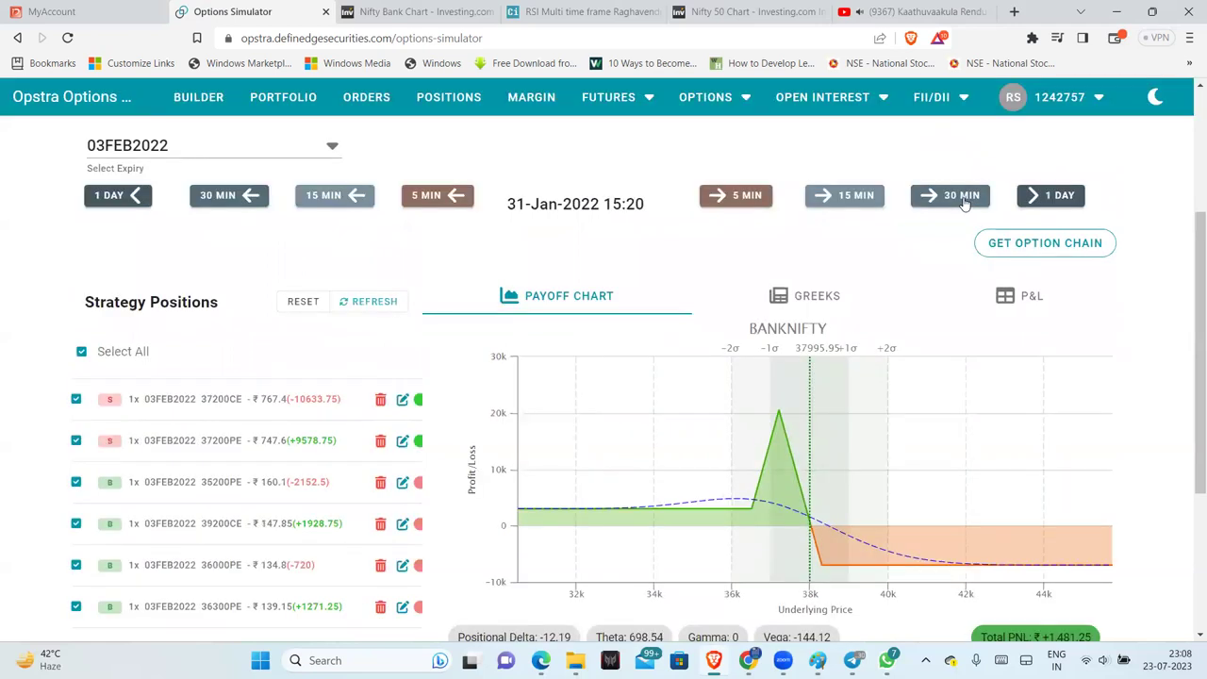
pyautogui.click(964, 200)
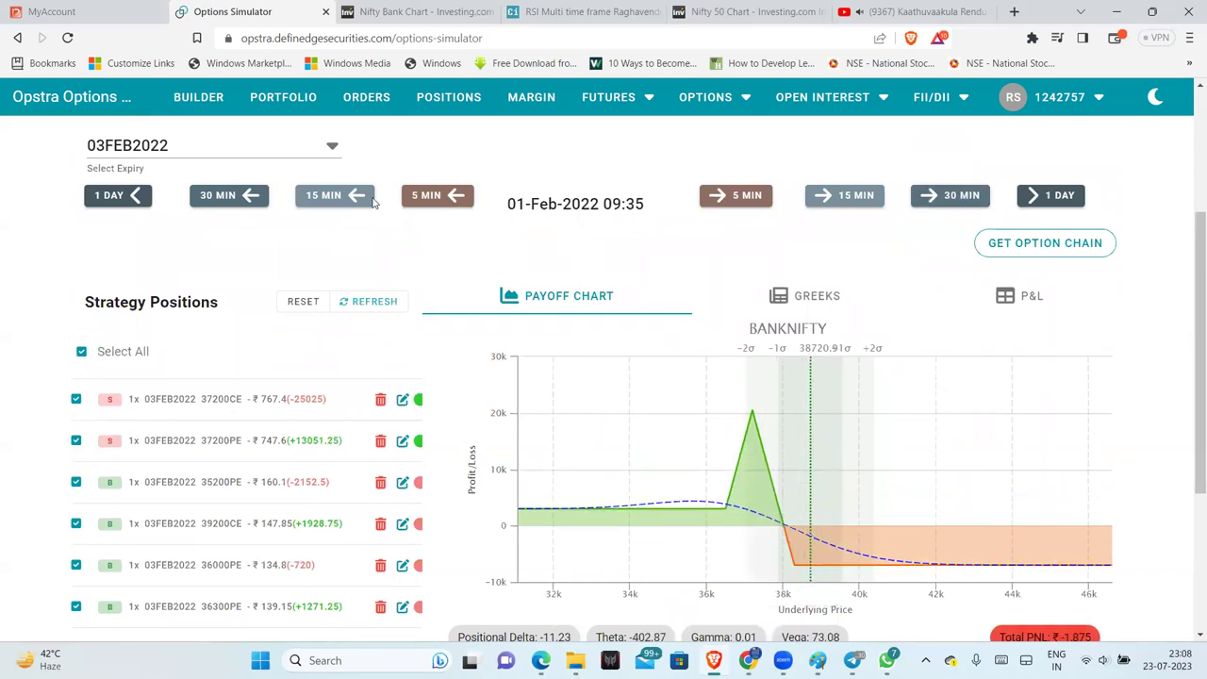
pyautogui.click(427, 200)
pyautogui.click(428, 200)
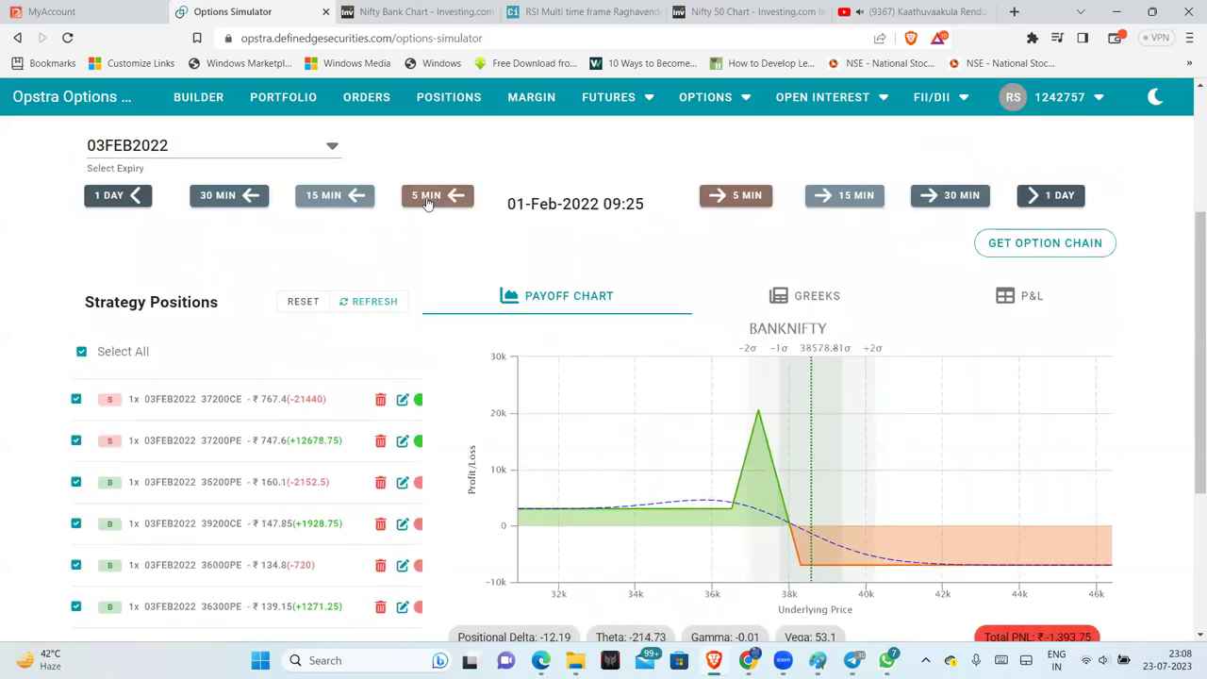
pyautogui.click(428, 200)
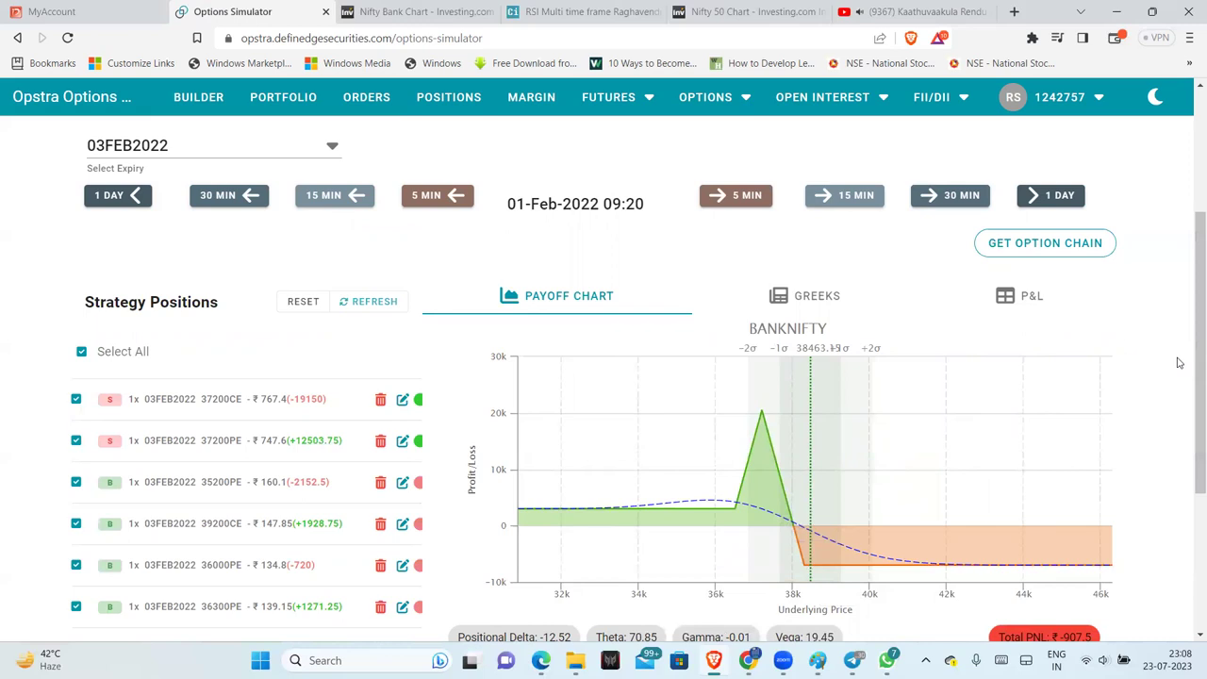
# Step: Scroll through Strategy Positions to check each leg's P&L at 01-Feb 09:20
pyautogui.scroll(-1, 1177, 363)
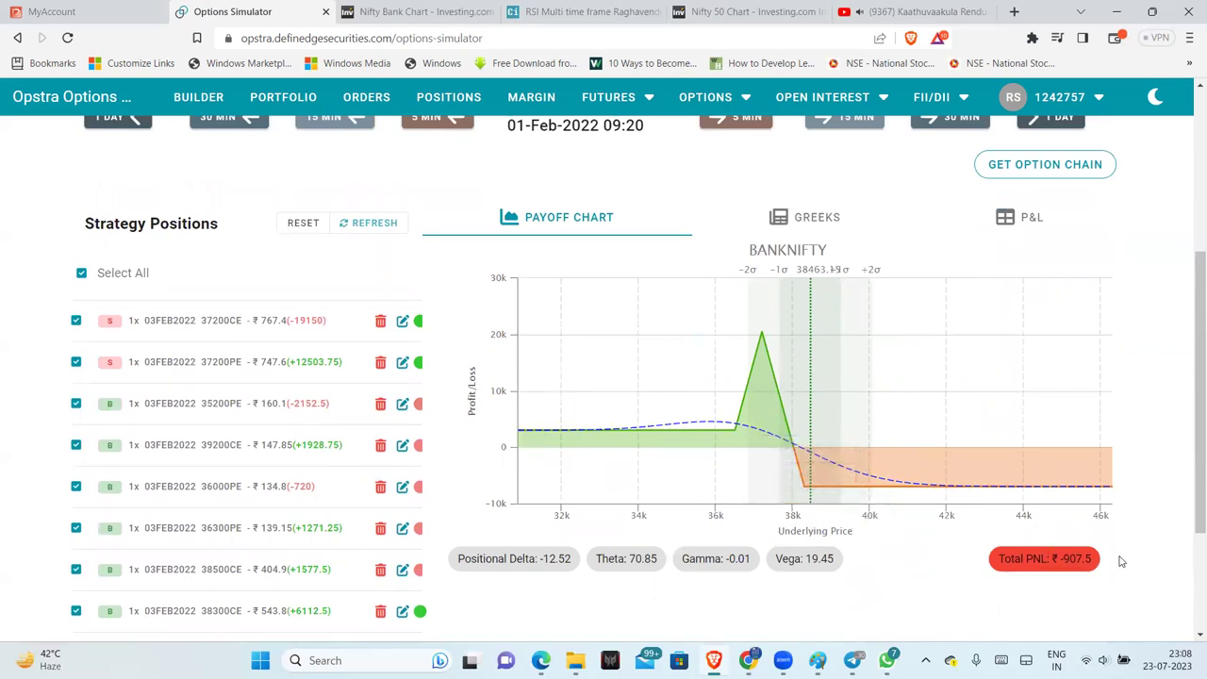
pyautogui.scroll(1, 1120, 561)
pyautogui.scroll(-3, 1120, 561)
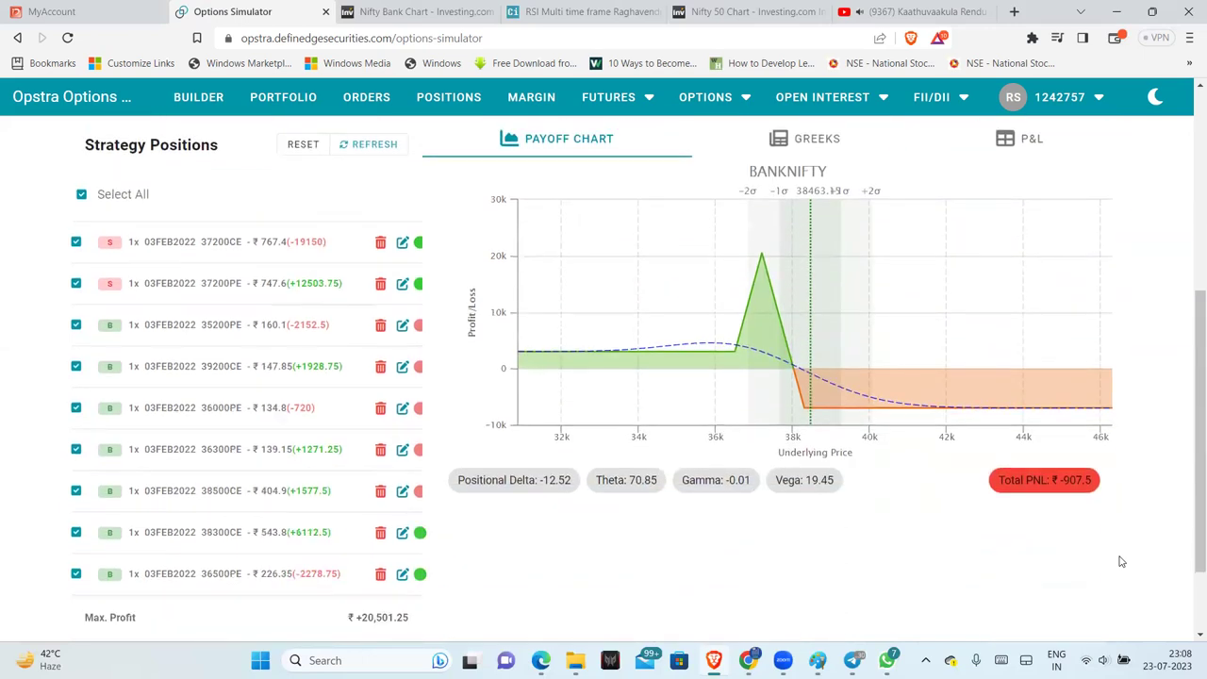
pyautogui.scroll(-1, 1120, 561)
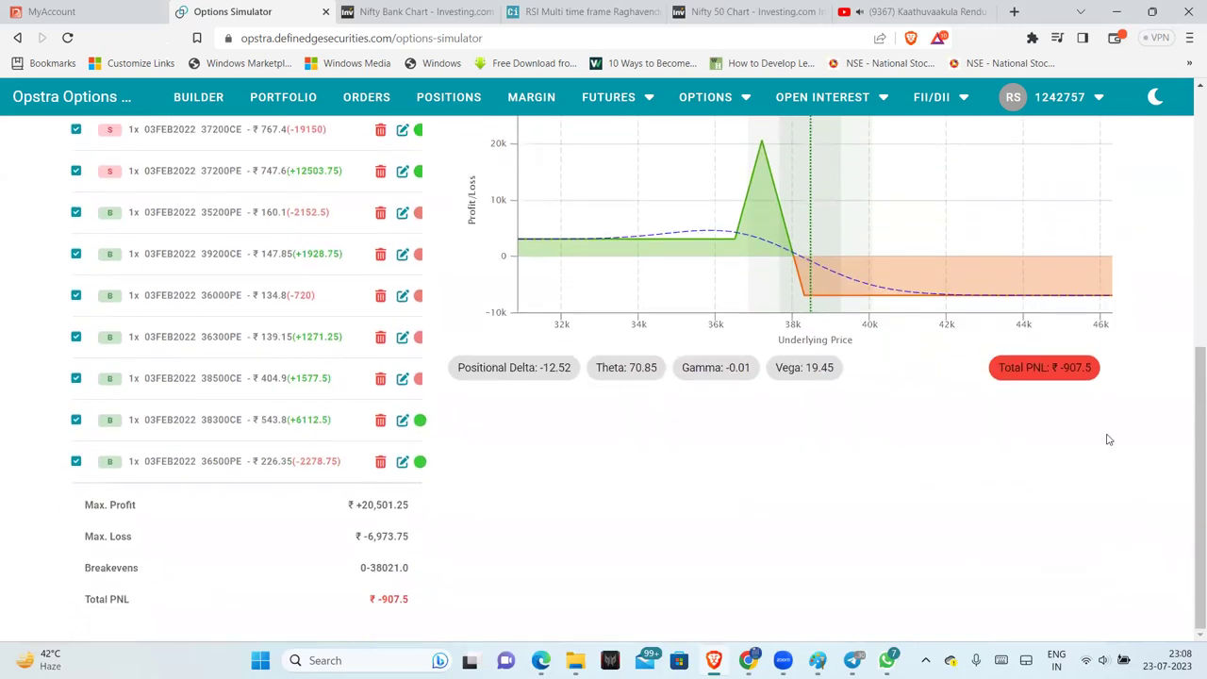
pyautogui.scroll(1, 946, 385)
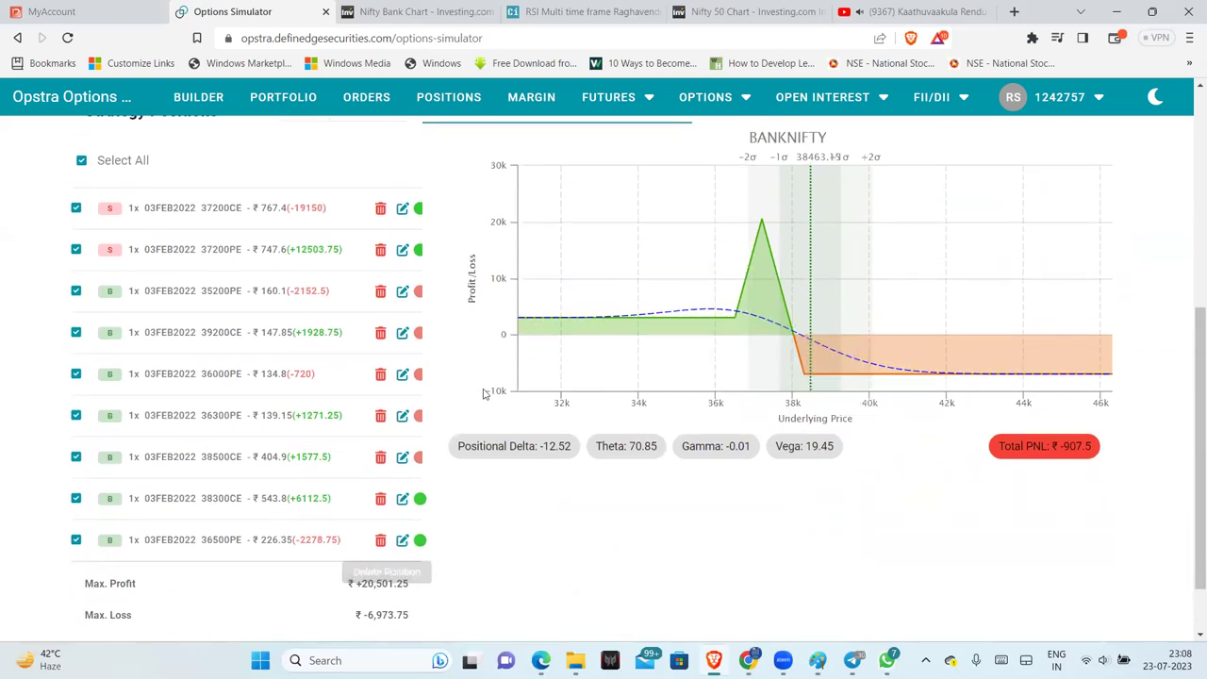
pyautogui.scroll(2, 877, 556)
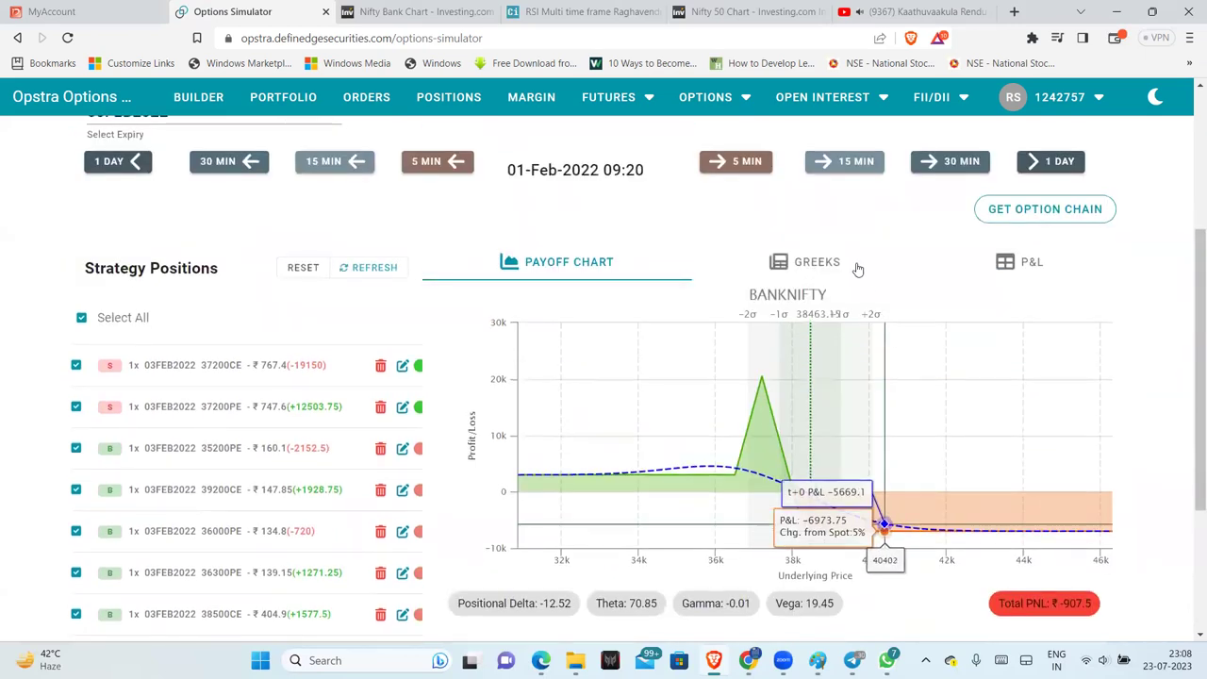
# Step: Reload the option chain and sell 3 lots of the 36400PE at ₹125.15
pyautogui.click(1031, 209)
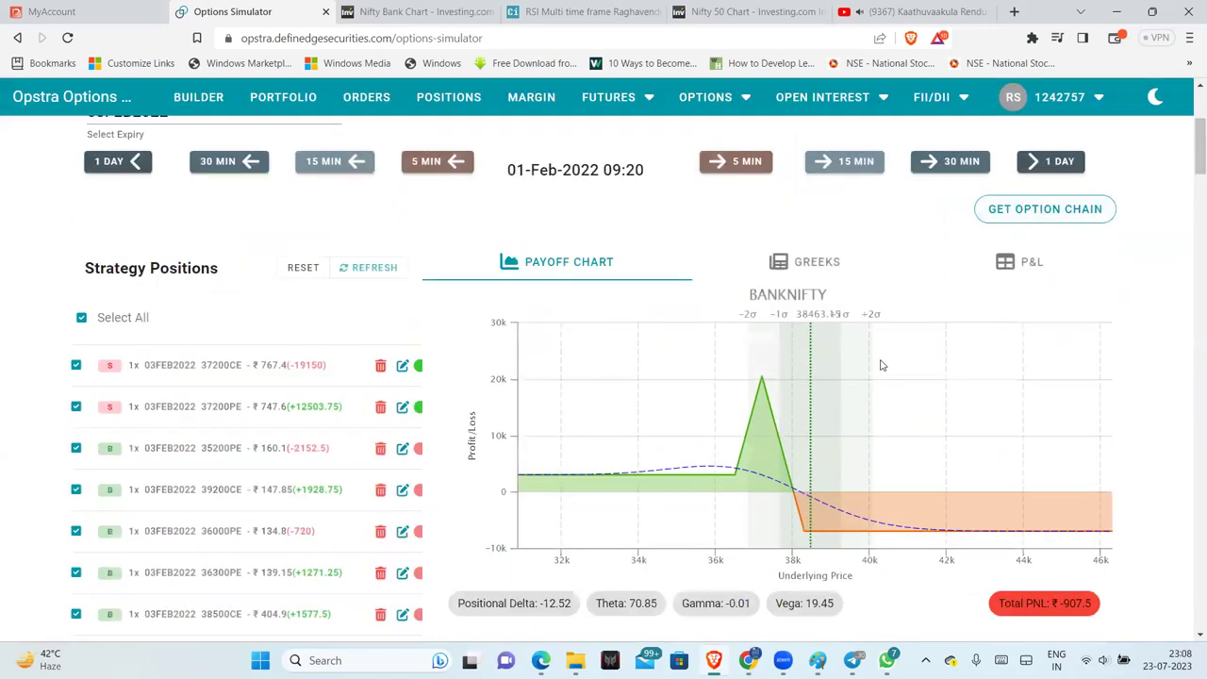
pyautogui.scroll(-12, 882, 365)
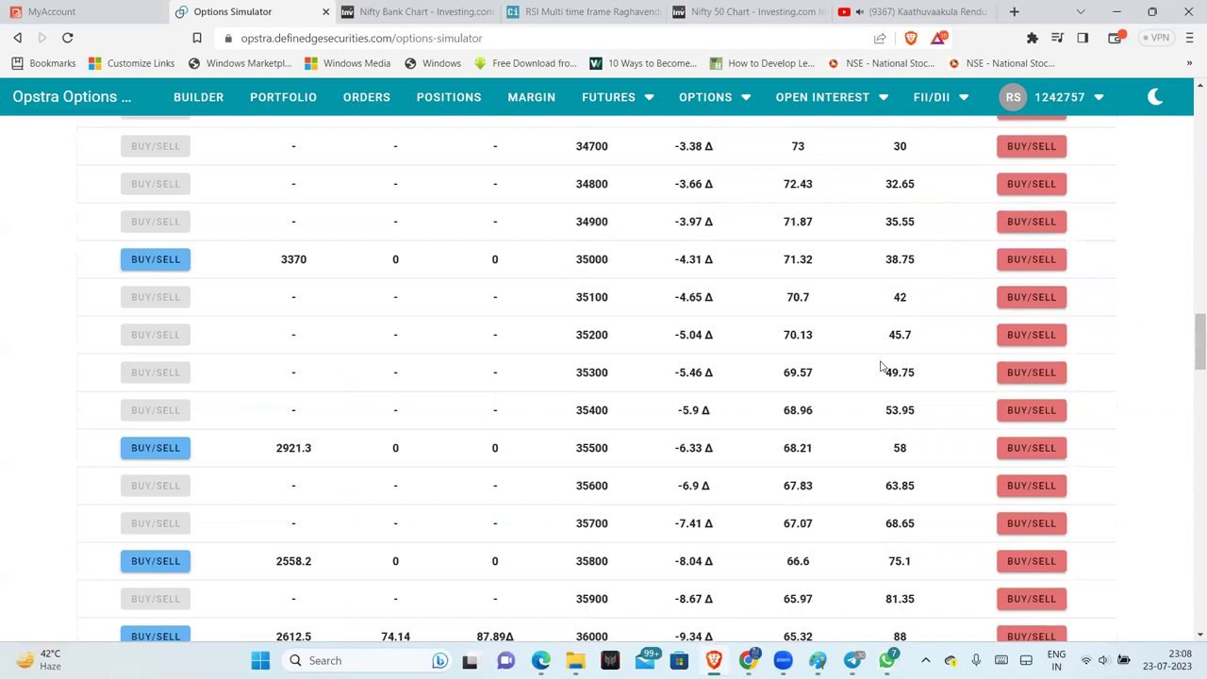
pyautogui.scroll(-4, 881, 366)
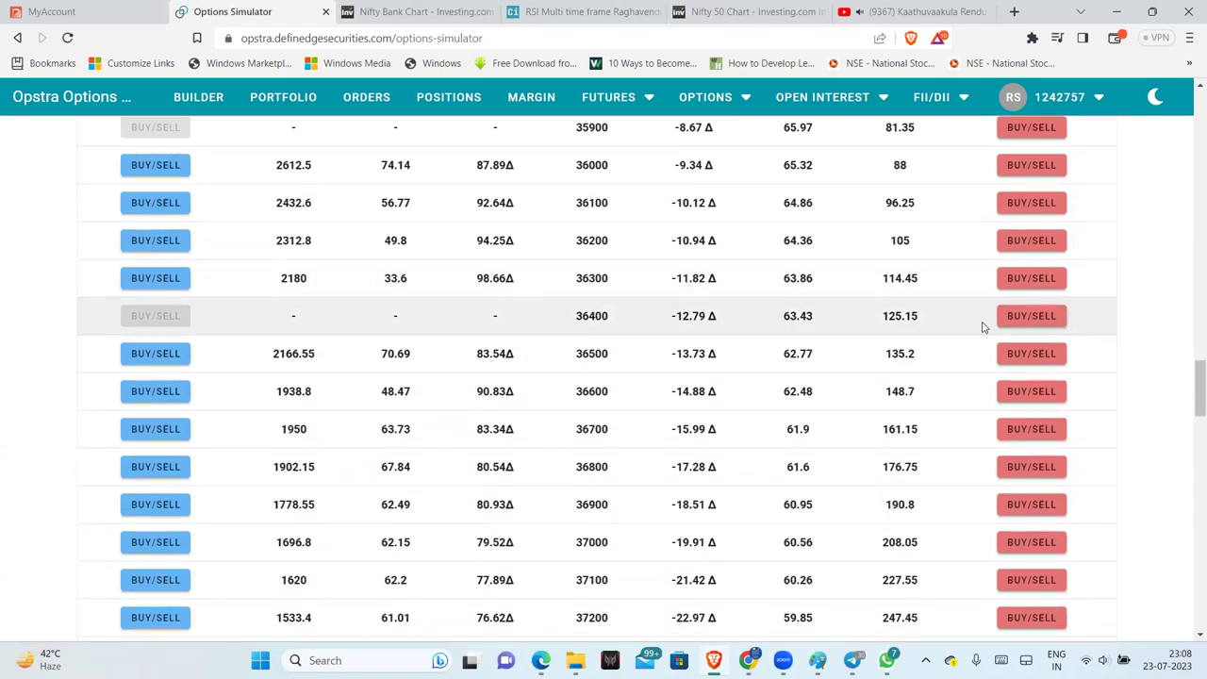
pyautogui.click(1030, 318)
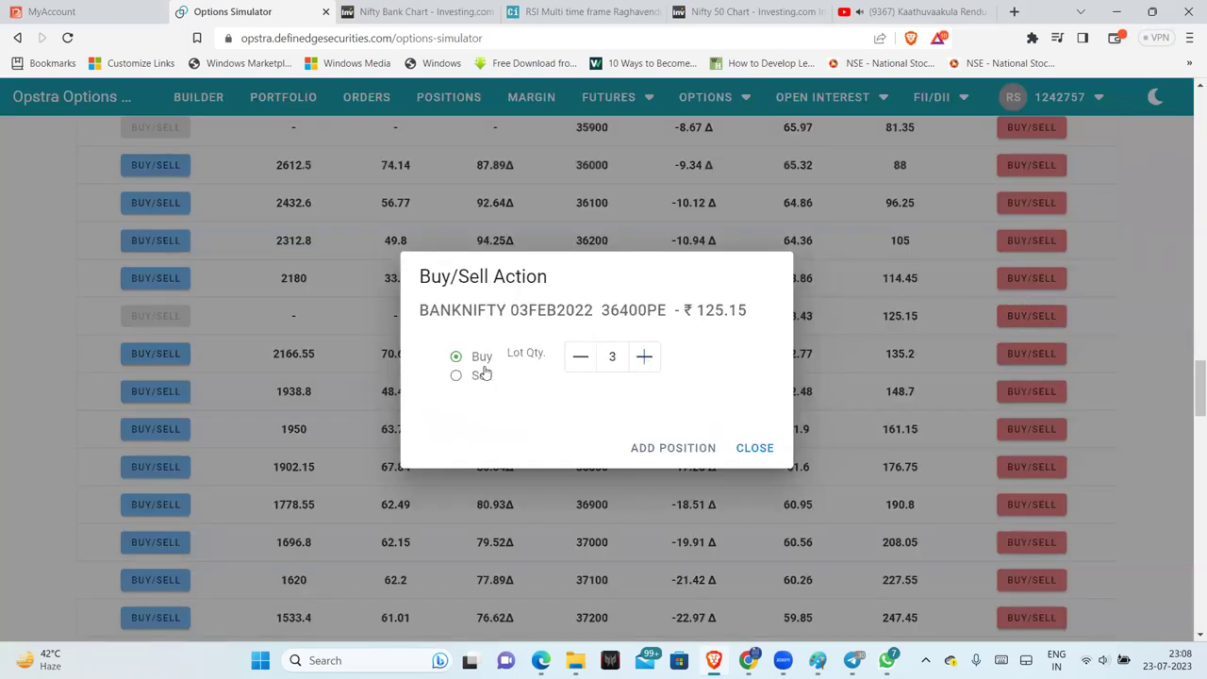
pyautogui.click(673, 448)
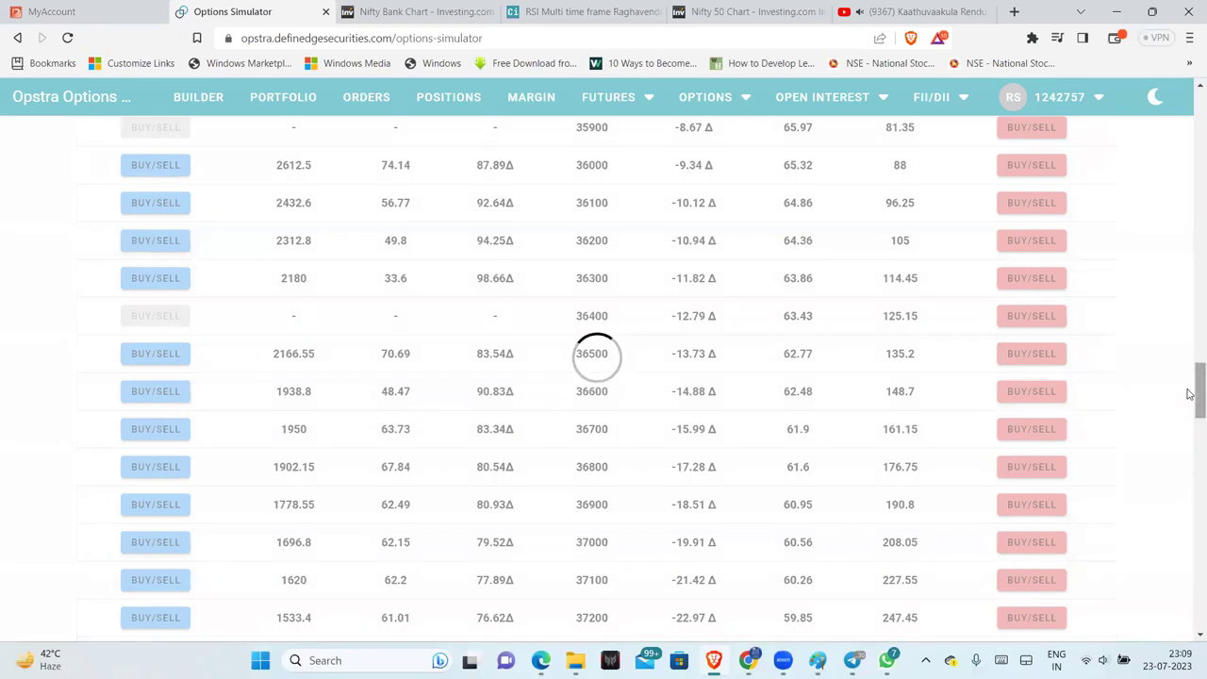
pyautogui.scroll(20, 1188, 395)
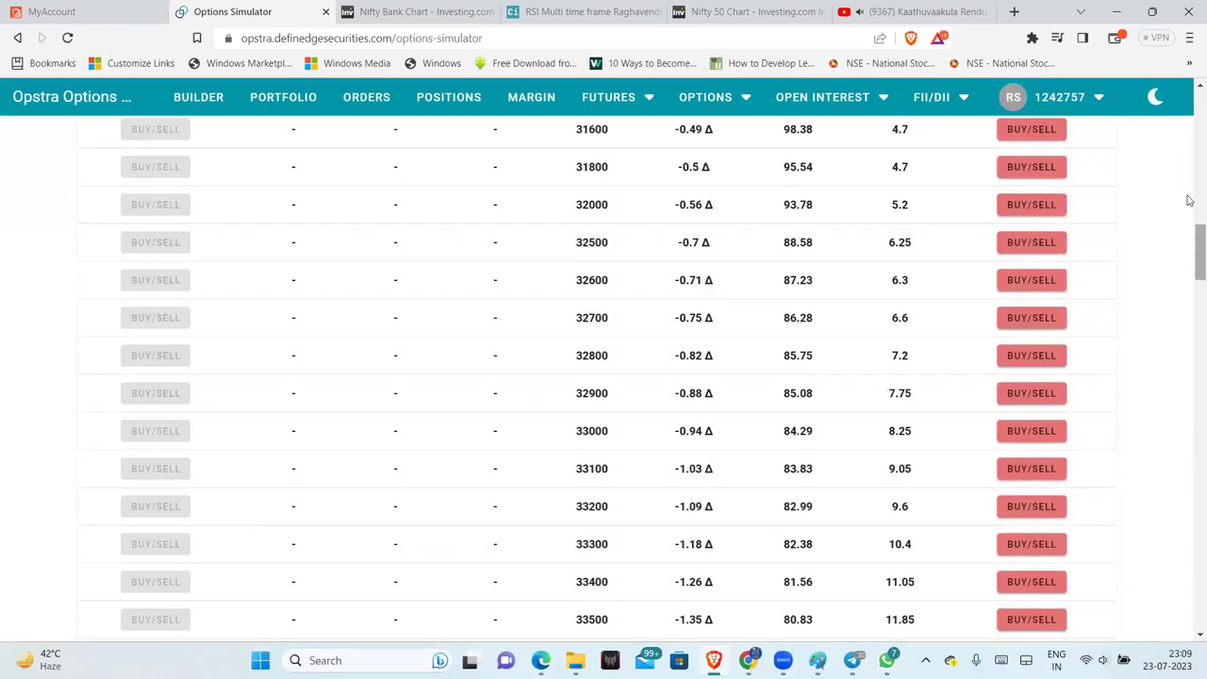
pyautogui.scroll(3, 1028, 478)
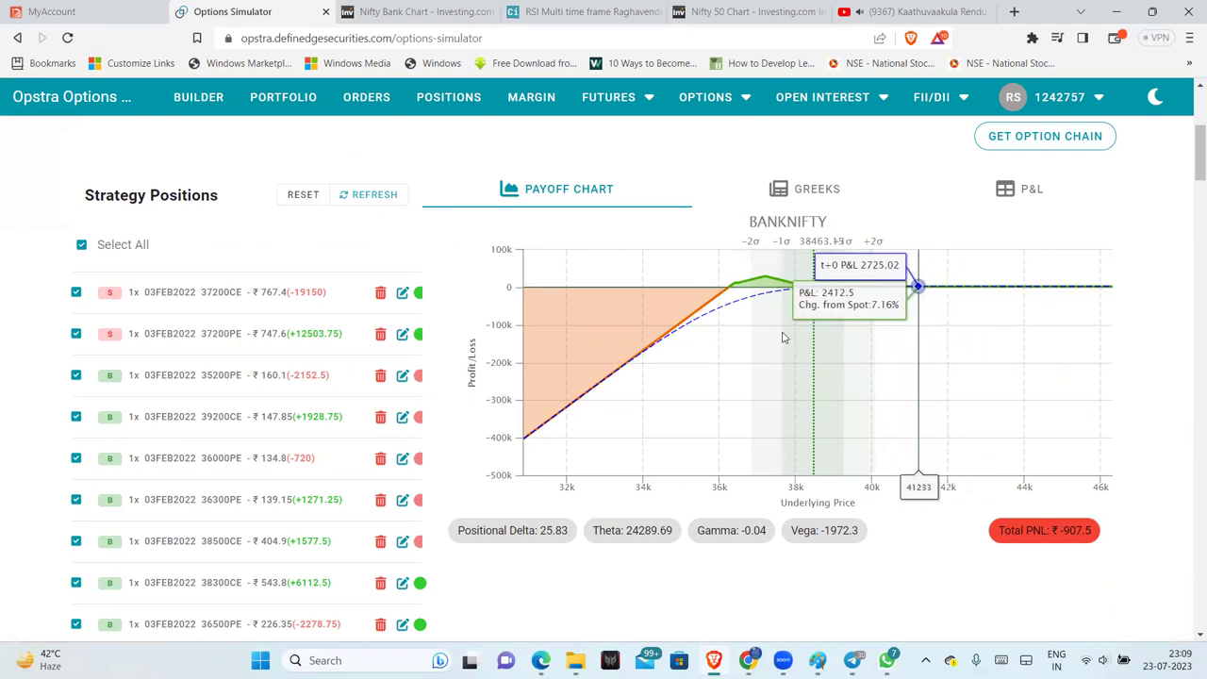
# Step: Drag-zoom the payoff chart to 36,000–39,500, showing the peak near ₹28,887.5 around 37,241
pyautogui.moveTo(705, 335); pyautogui.dragTo(863, 321)
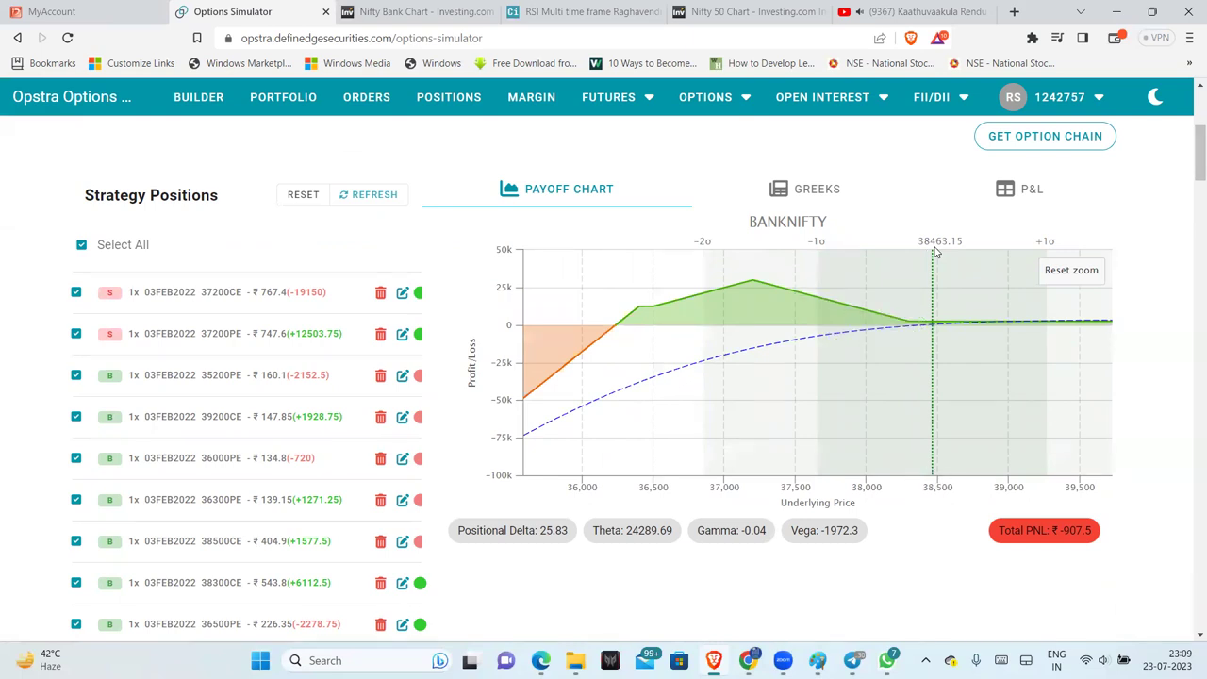
pyautogui.scroll(-3, 934, 252)
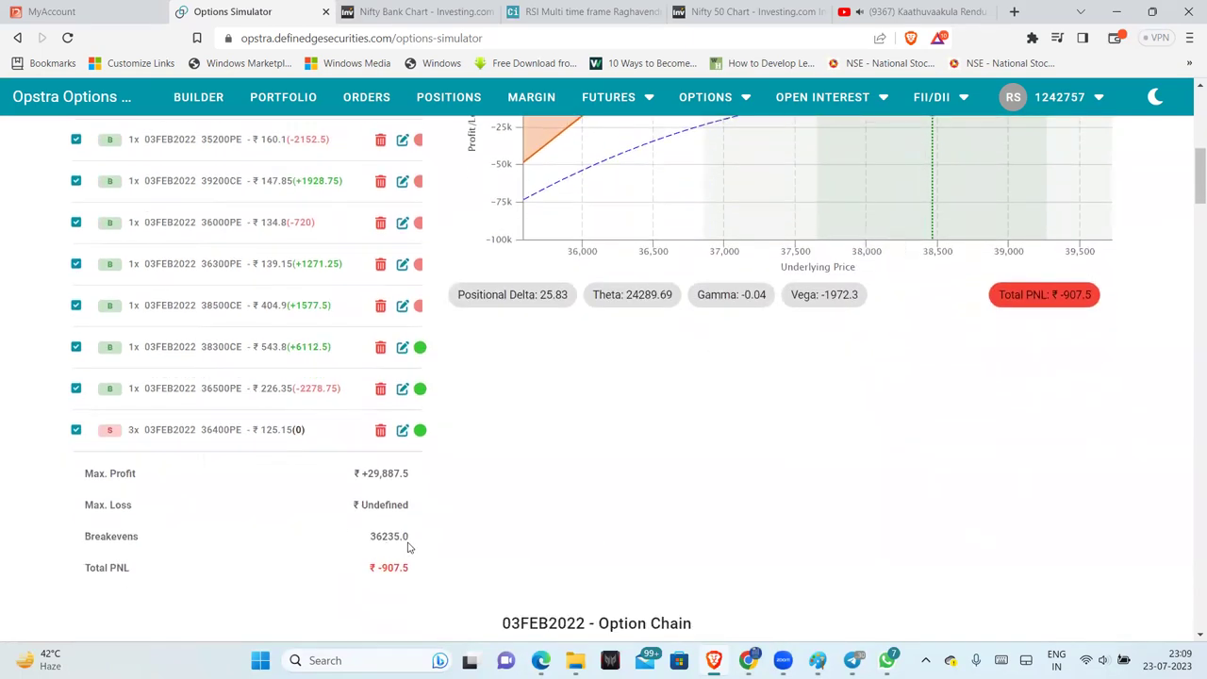
pyautogui.scroll(3, 785, 467)
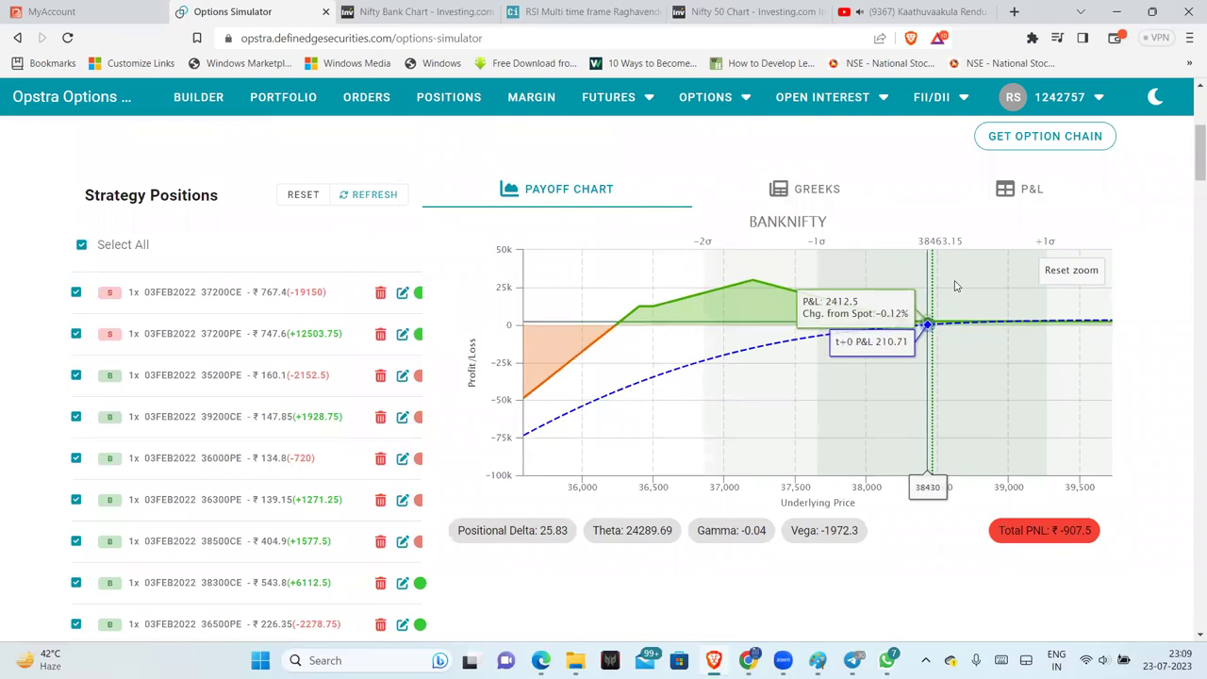
pyautogui.scroll(-3, 409, 614)
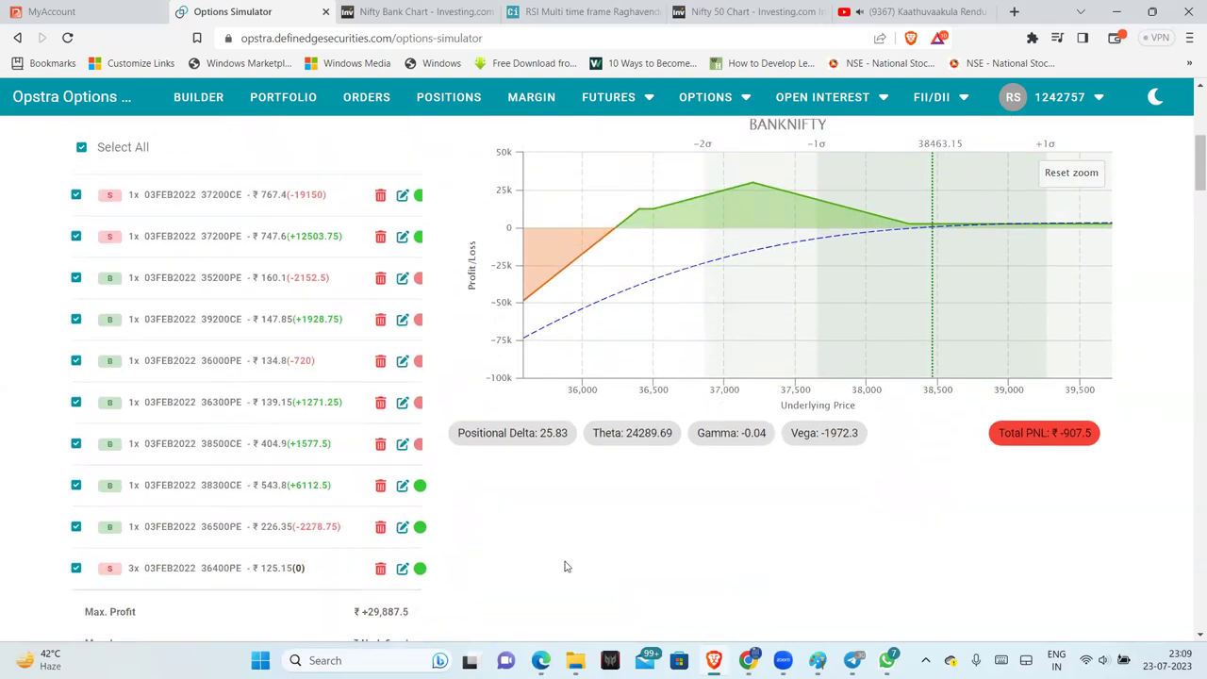
pyautogui.scroll(3, 663, 509)
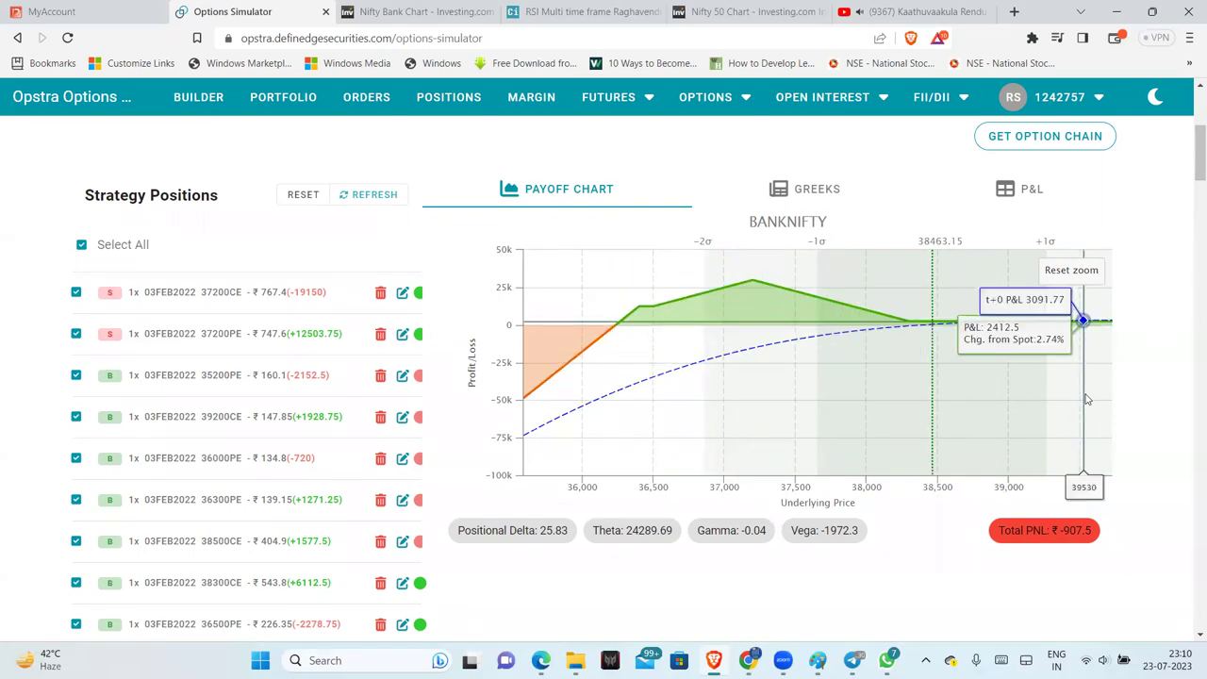
# Step: Switch to the P&L table and review each leg, including -3x 36400PE at 125.15
pyautogui.click(1030, 192)
pyautogui.scroll(-2, 495, 370)
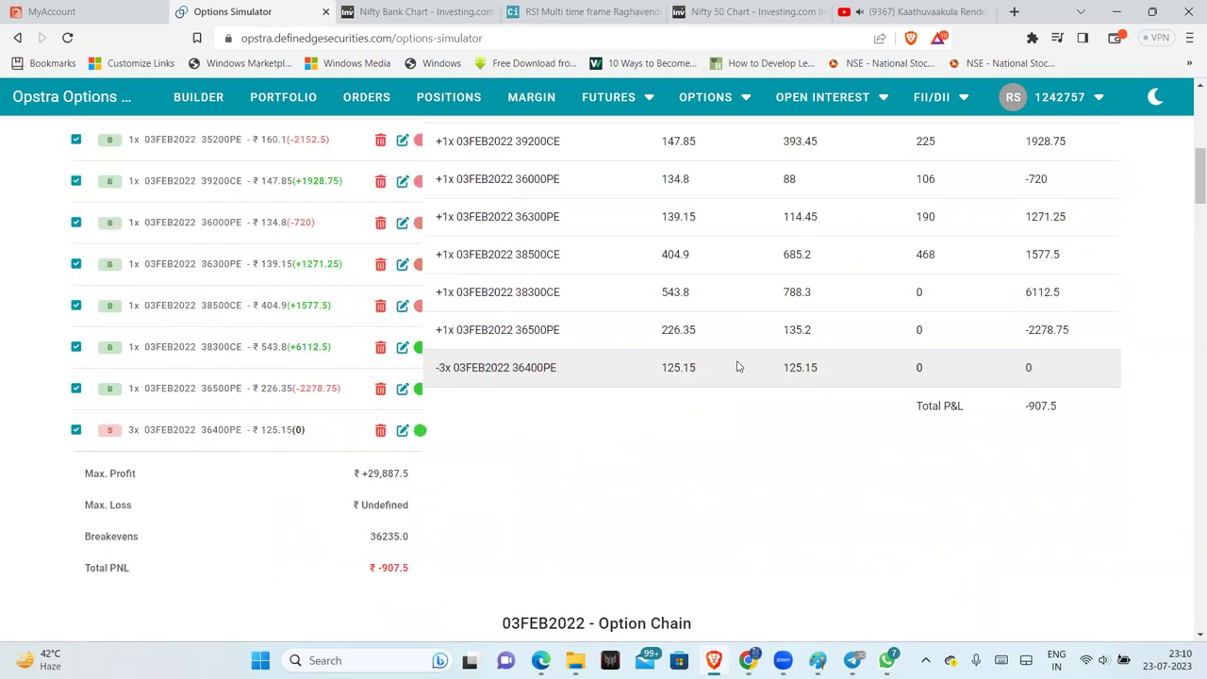
pyautogui.scroll(1, 804, 387)
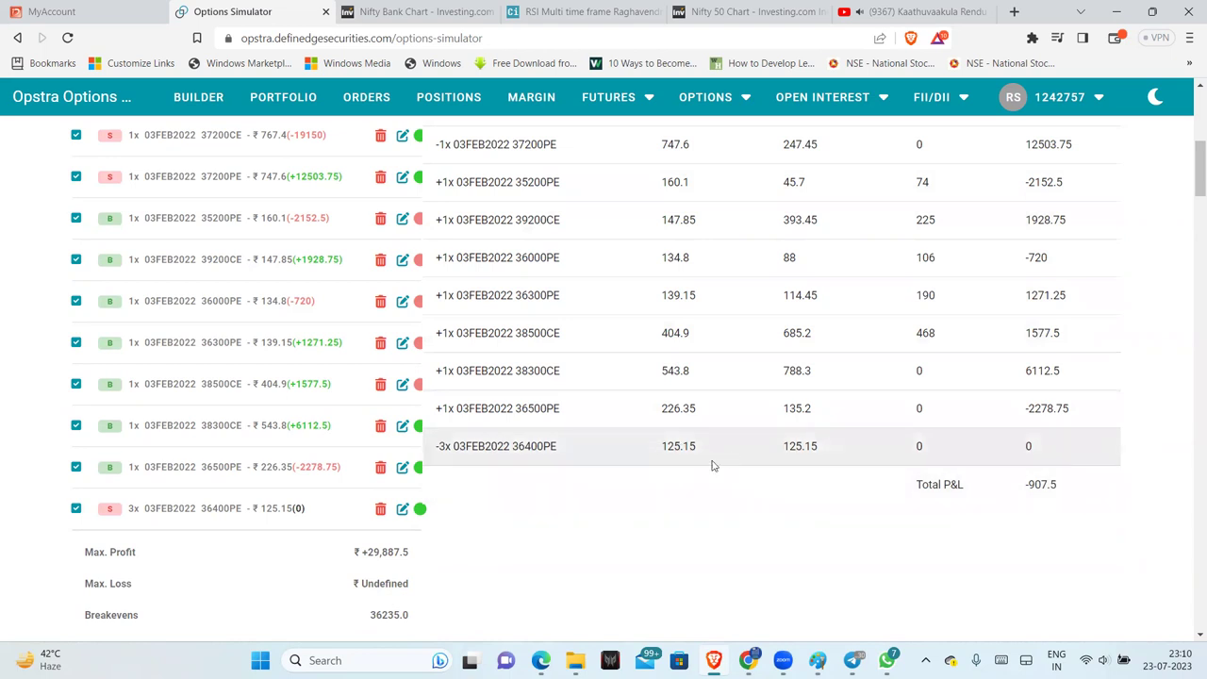
pyautogui.scroll(2, 1048, 509)
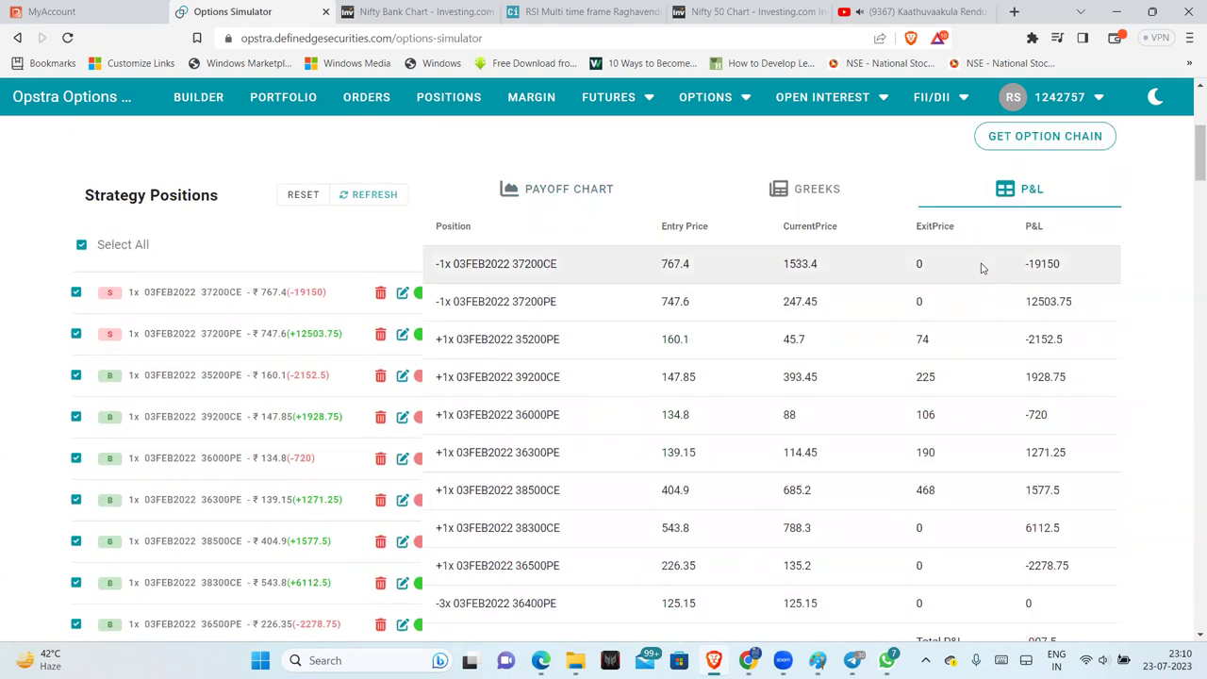
pyautogui.scroll(1, 980, 268)
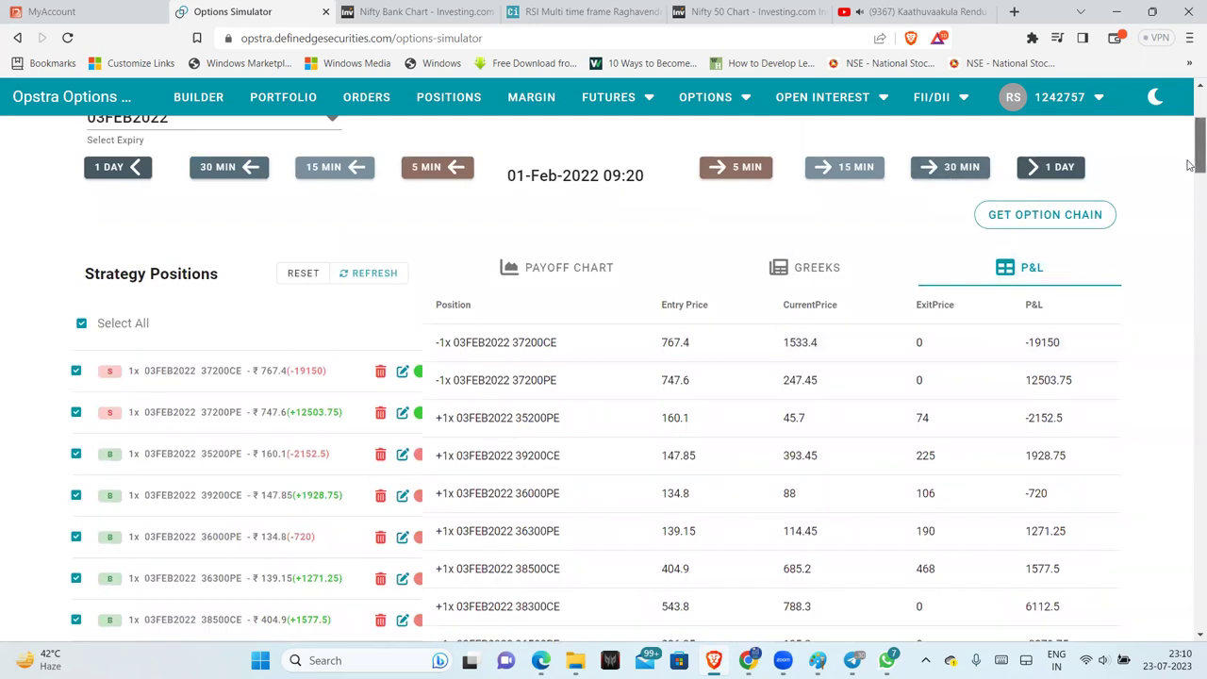
# Step: Advance the simulation in 30-minute steps from 09:20 to 11:20
pyautogui.scroll(-1, 1037, 167)
pyautogui.click(954, 164)
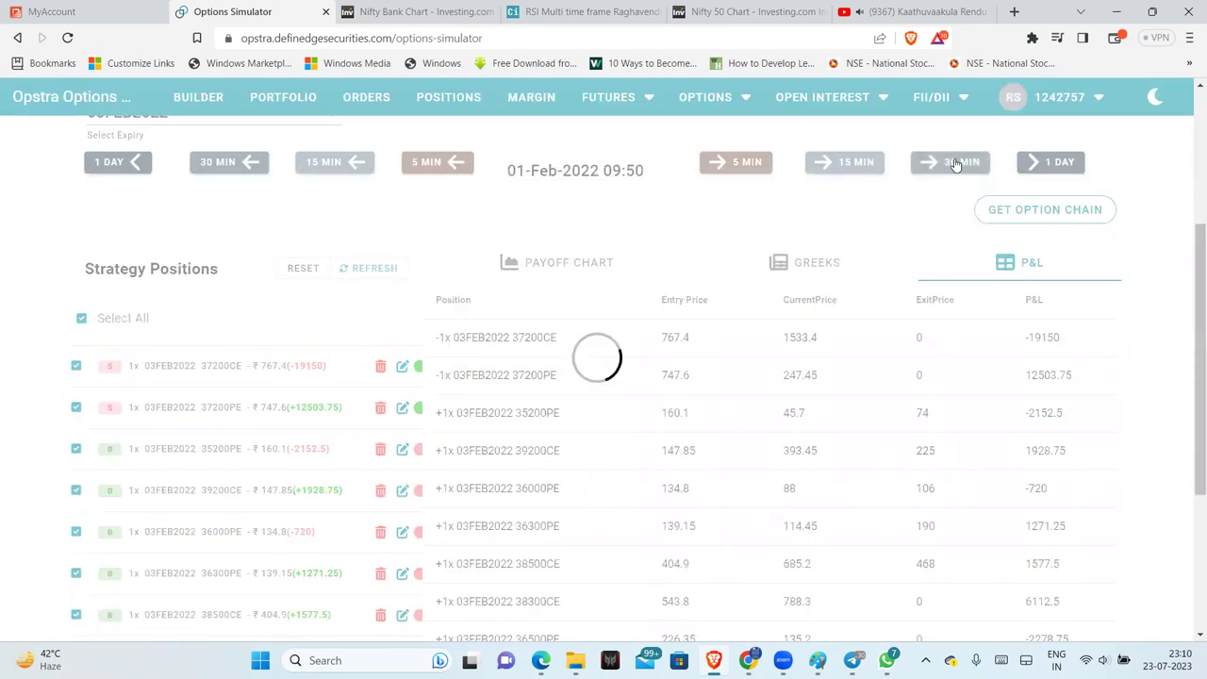
pyautogui.click(954, 164)
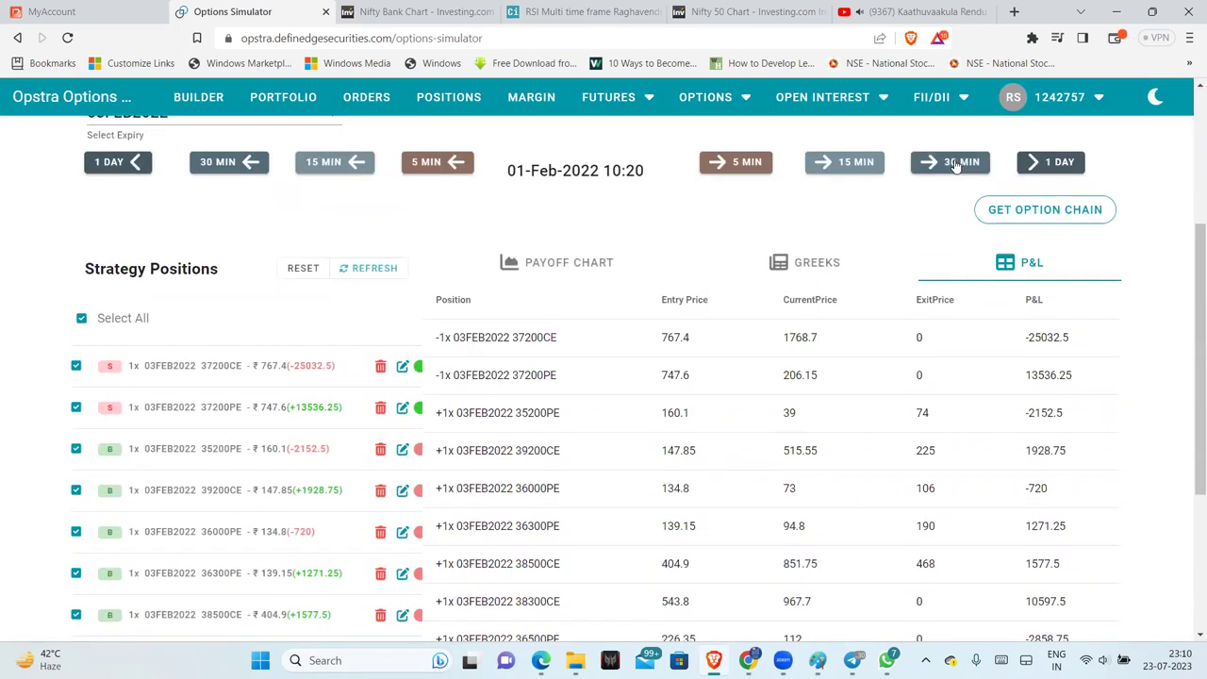
pyautogui.click(952, 164)
pyautogui.click(948, 165)
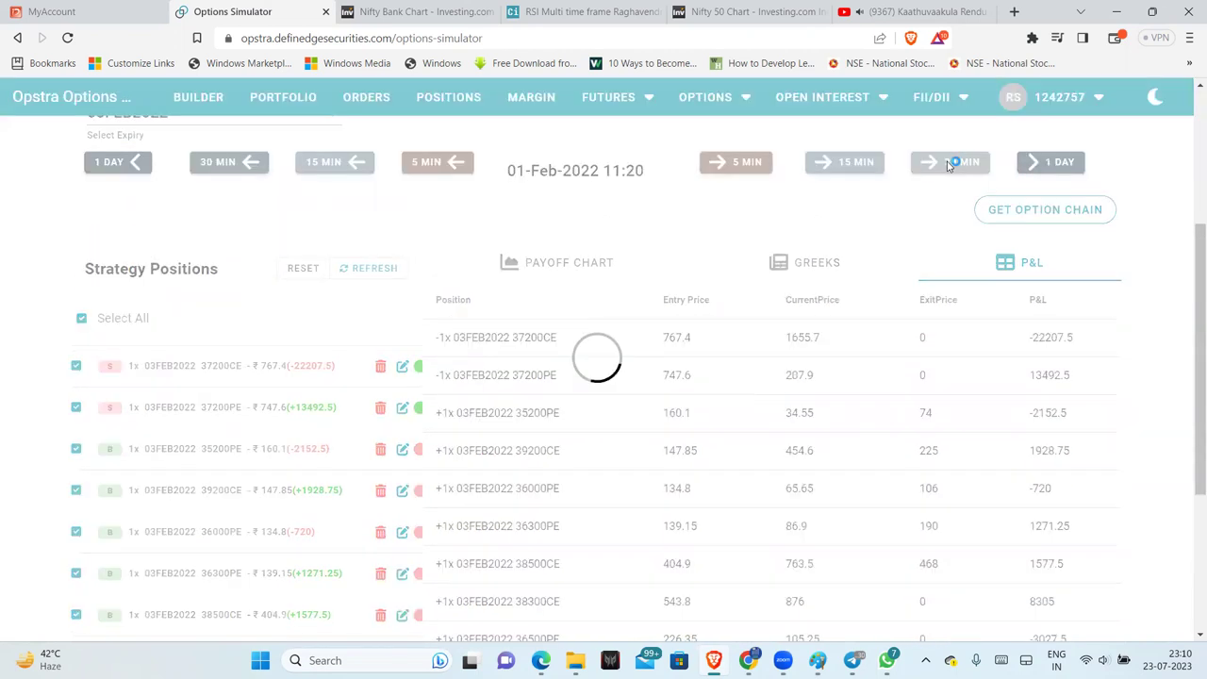
# Step: On the payoff chart, advance to 01-Feb-2022 15:20, then show the P&L table totalling 6232.5
pyautogui.click(577, 276)
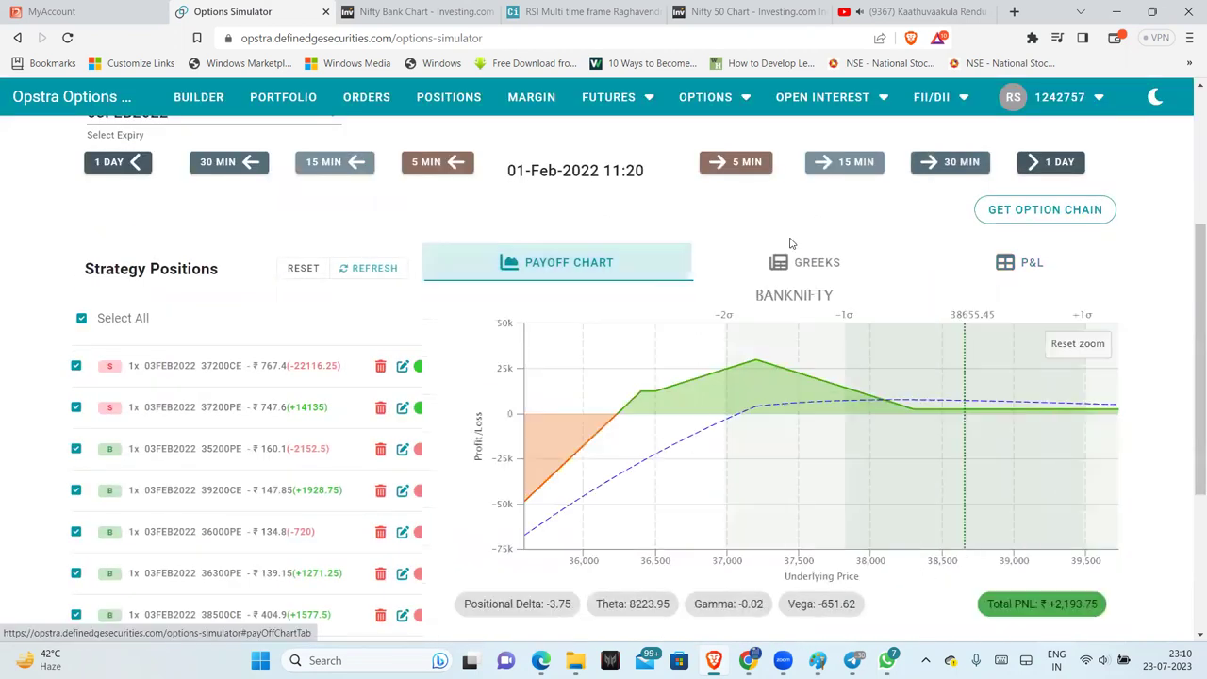
pyautogui.click(946, 167)
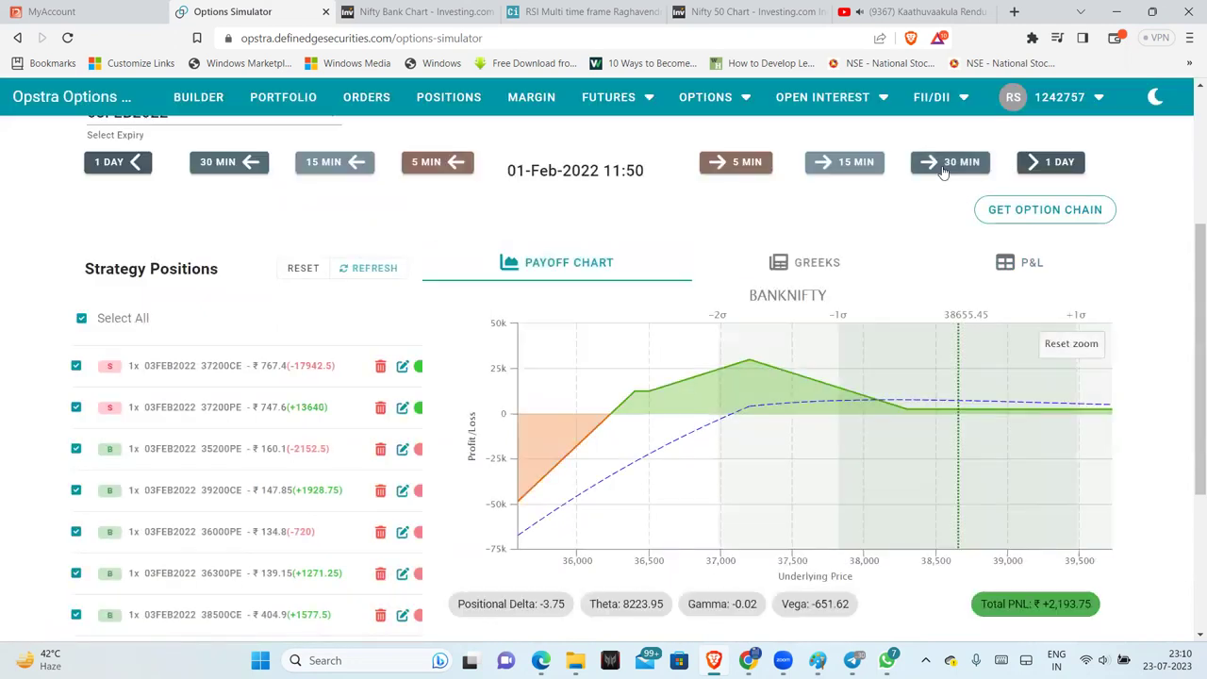
pyautogui.click(943, 168)
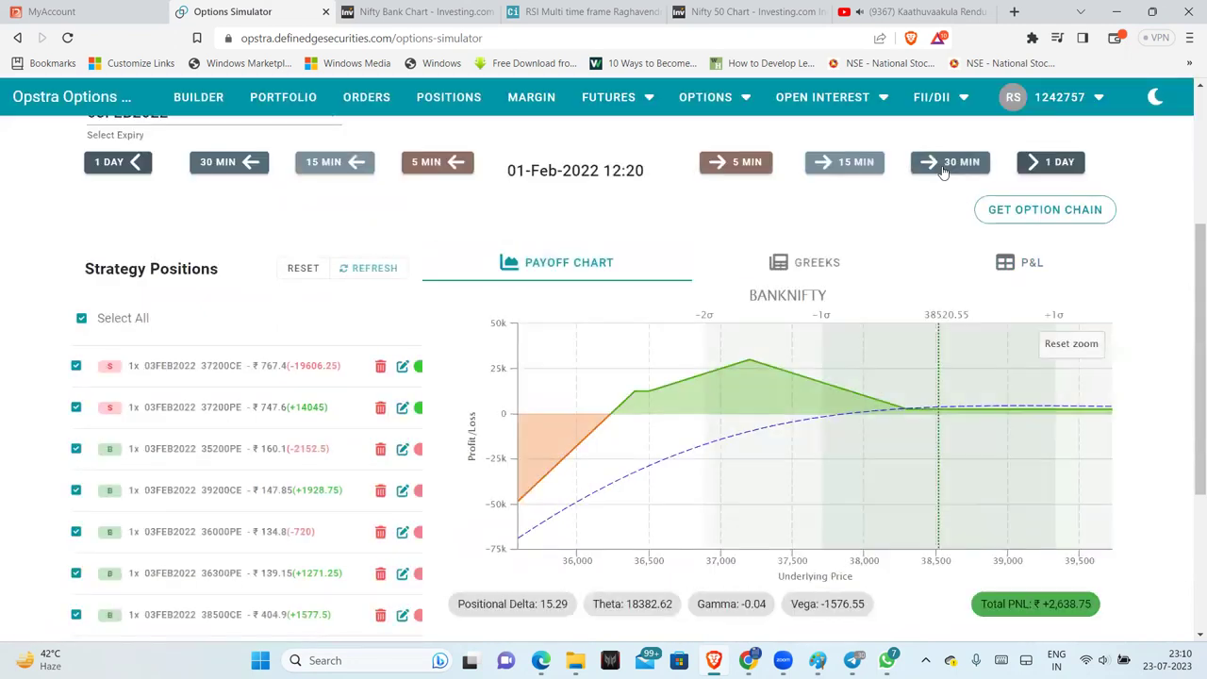
pyautogui.click(943, 168)
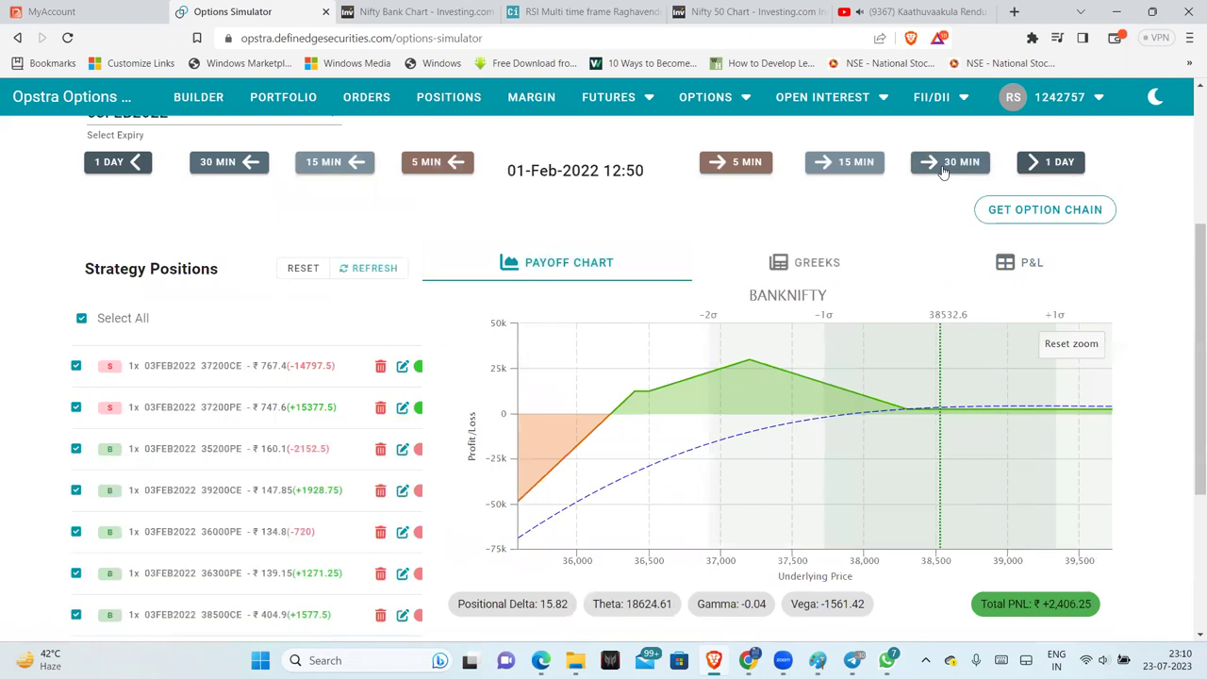
pyautogui.click(943, 168)
pyautogui.click(943, 168)
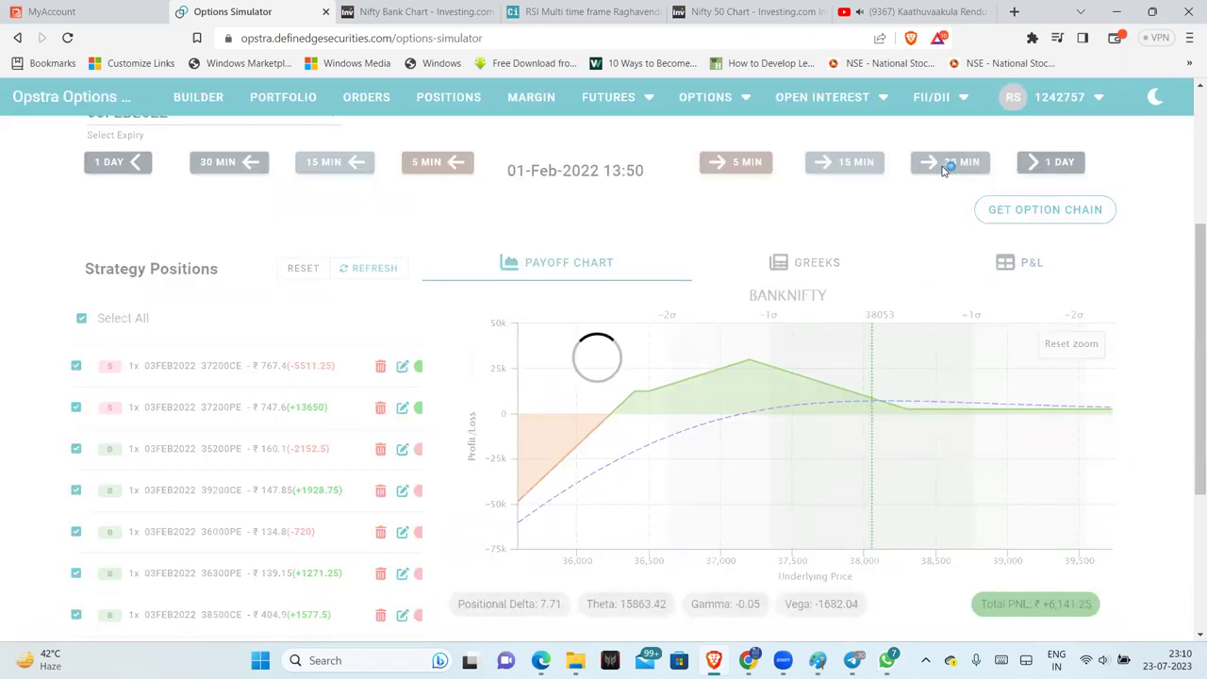
pyautogui.click(943, 168)
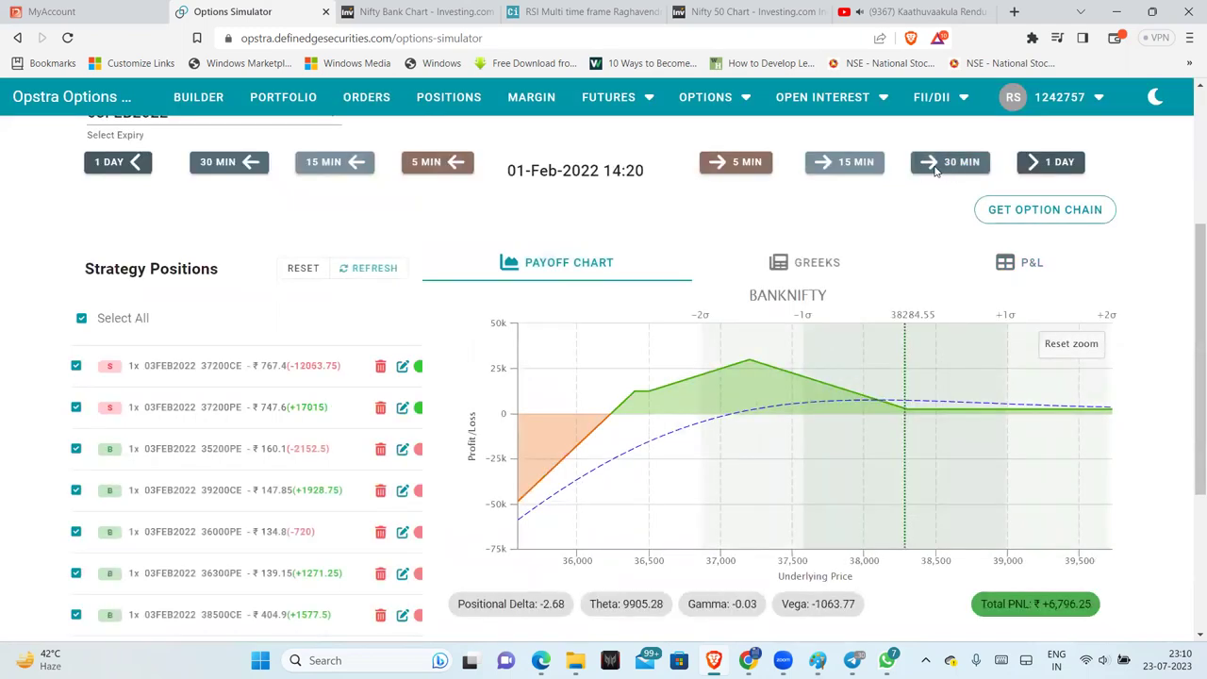
pyautogui.click(958, 162)
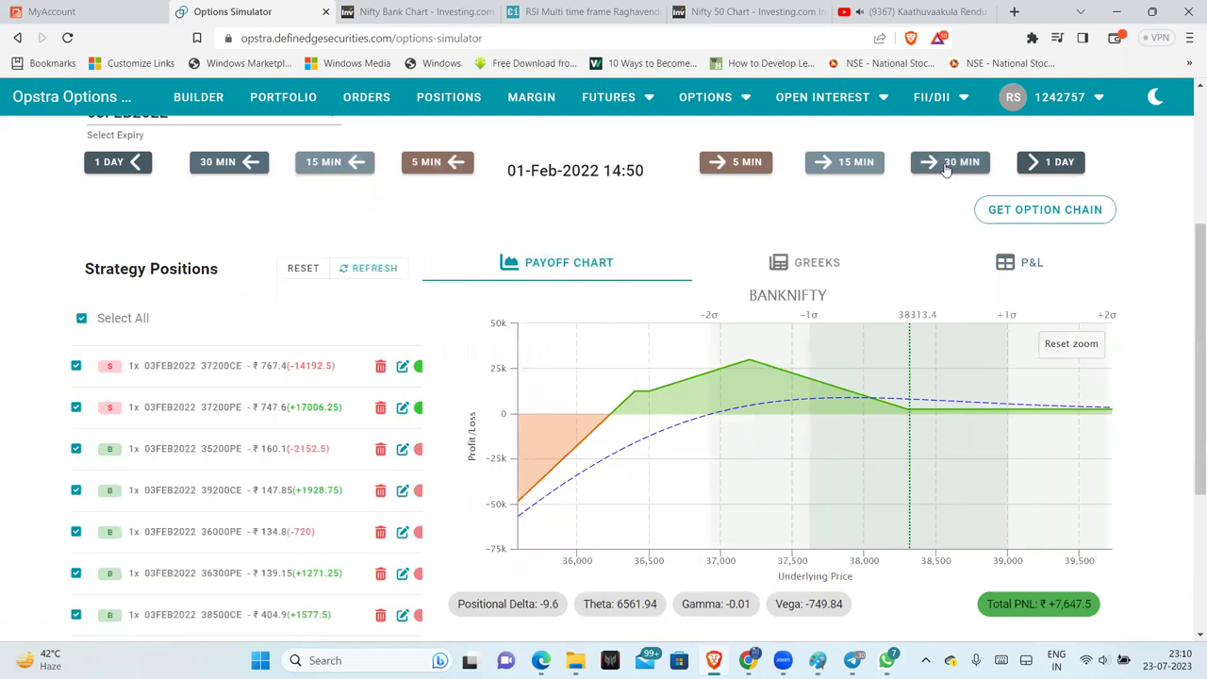
pyautogui.click(946, 169)
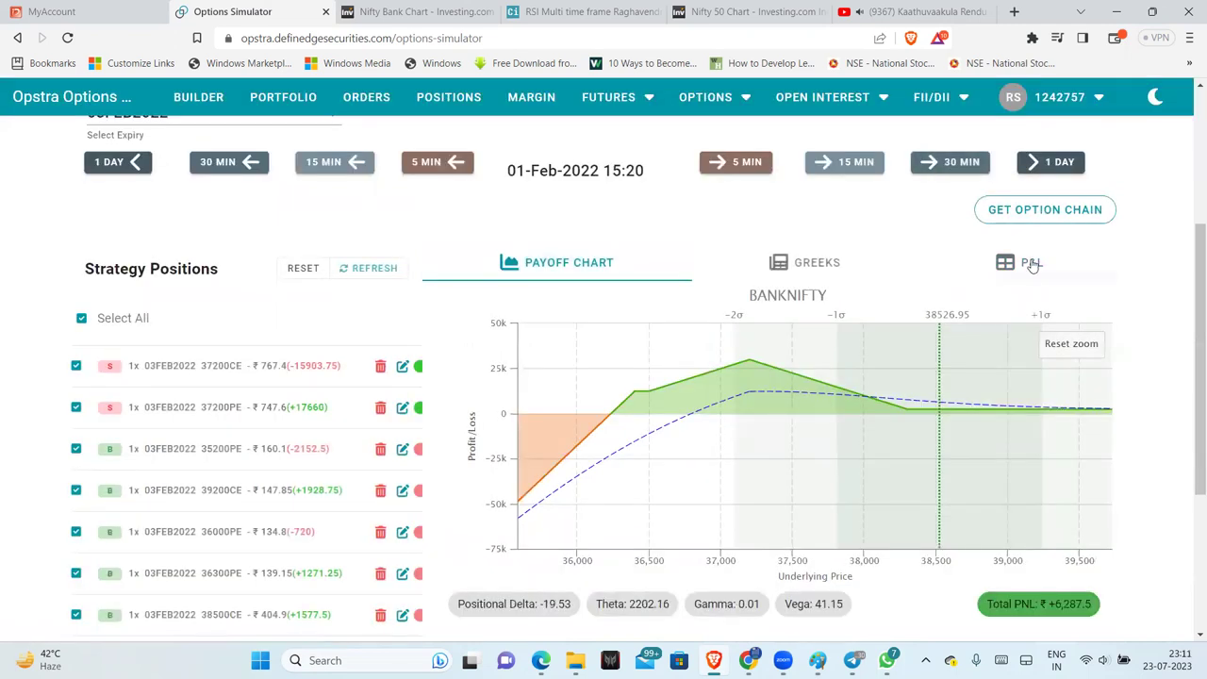
pyautogui.click(1032, 265)
# Step: Close the 3-lot short 36400PE at 17, fixing that leg's P&L at ₹+8,111.25
pyautogui.scroll(-3, 860, 300)
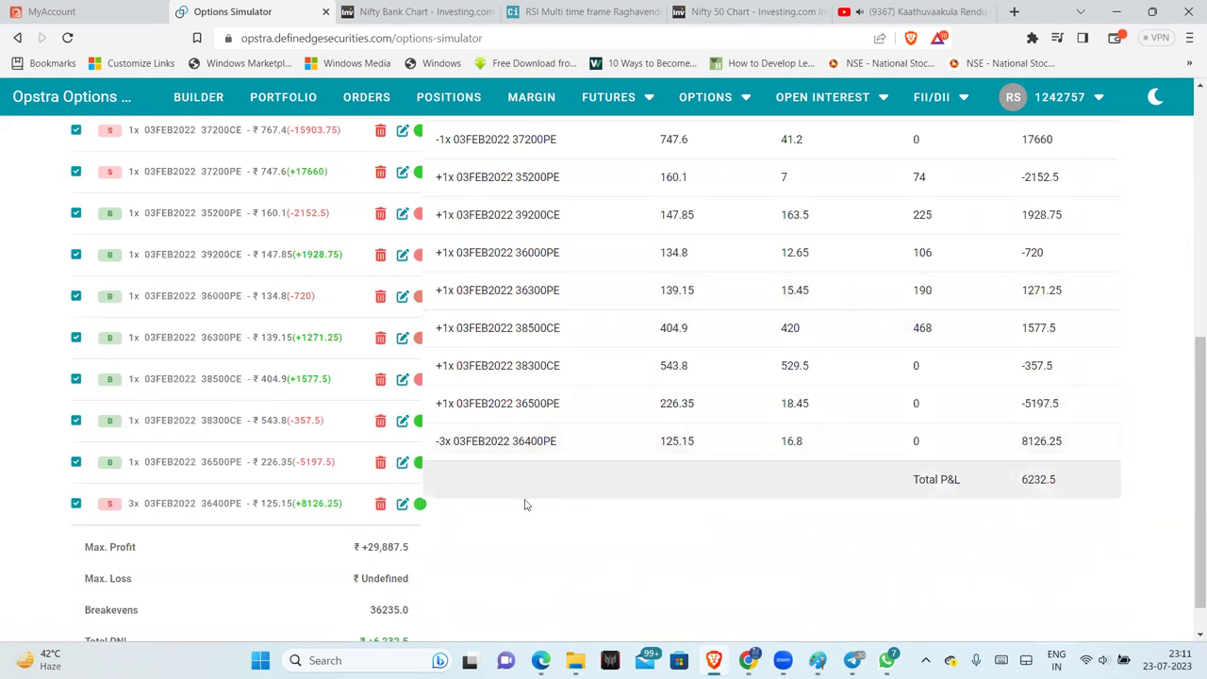
pyautogui.click(403, 504)
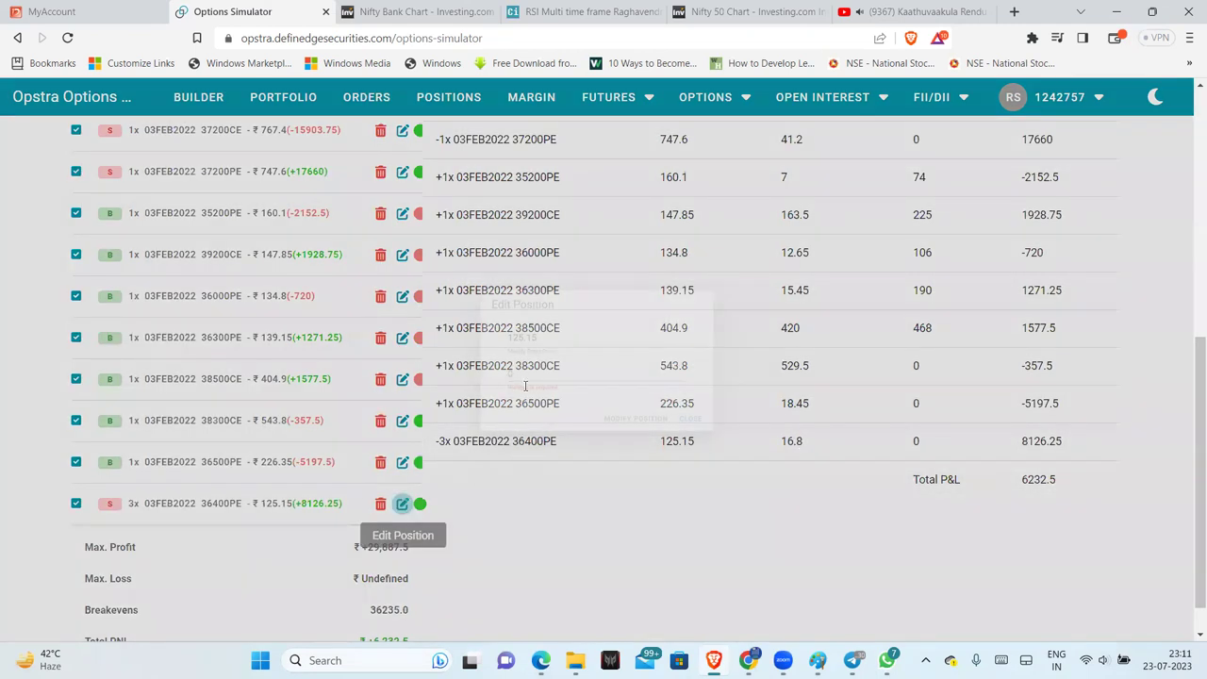
pyautogui.write('17')
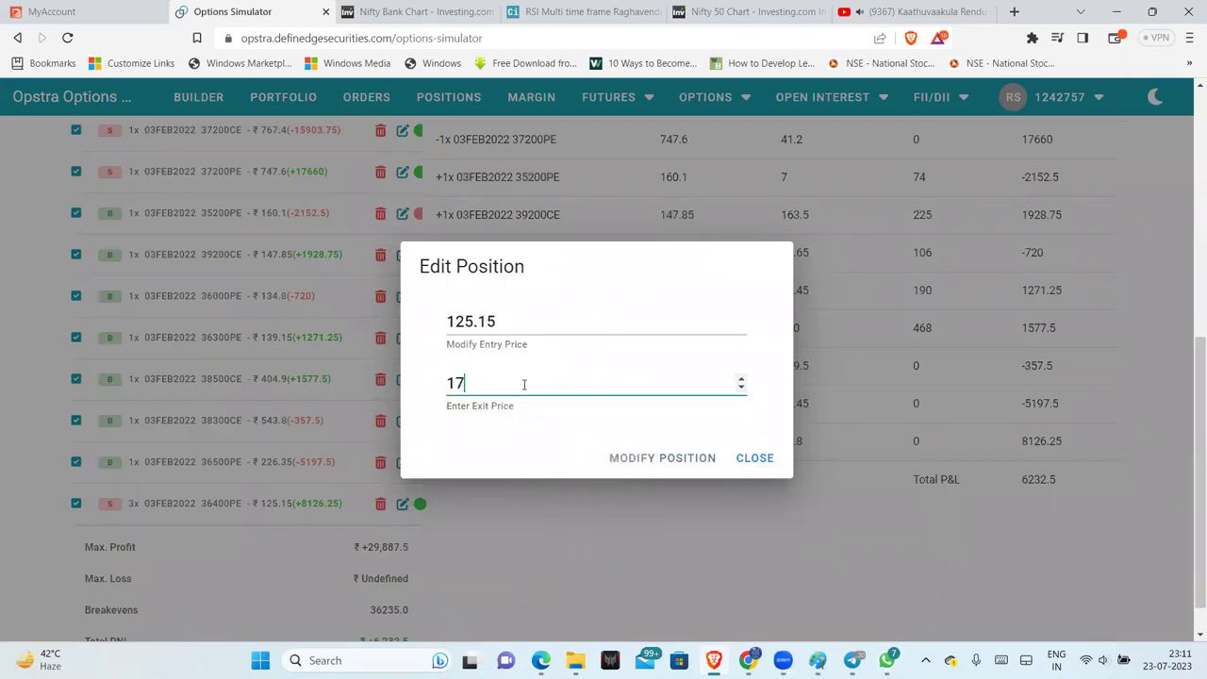
pyautogui.click(650, 465)
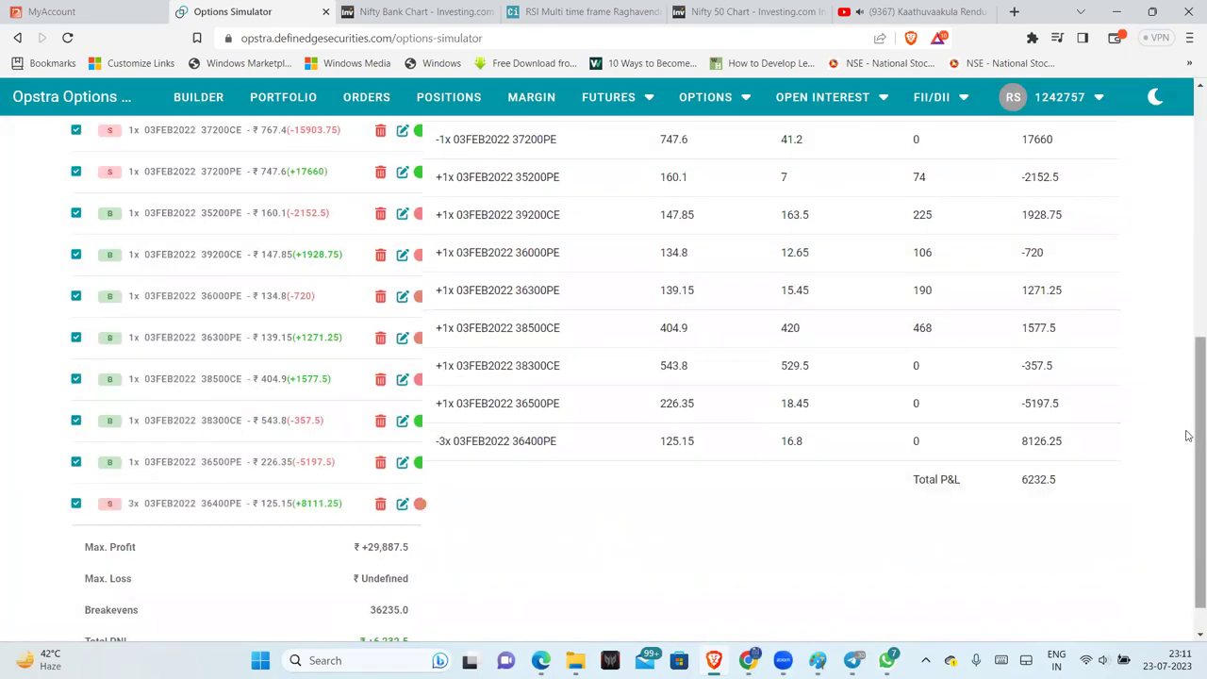
pyautogui.scroll(5, 1086, 492)
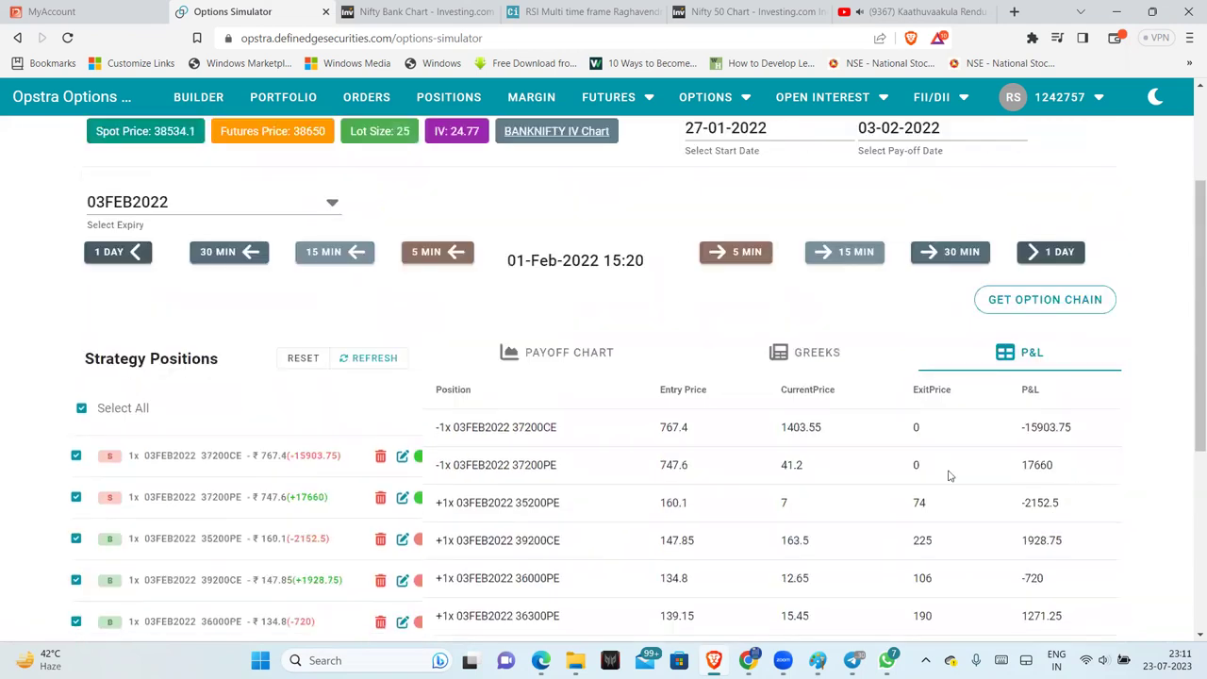
# Step: Switch back to the payoff chart and reset its zoom to the full 32k–46k range
pyautogui.click(627, 504)
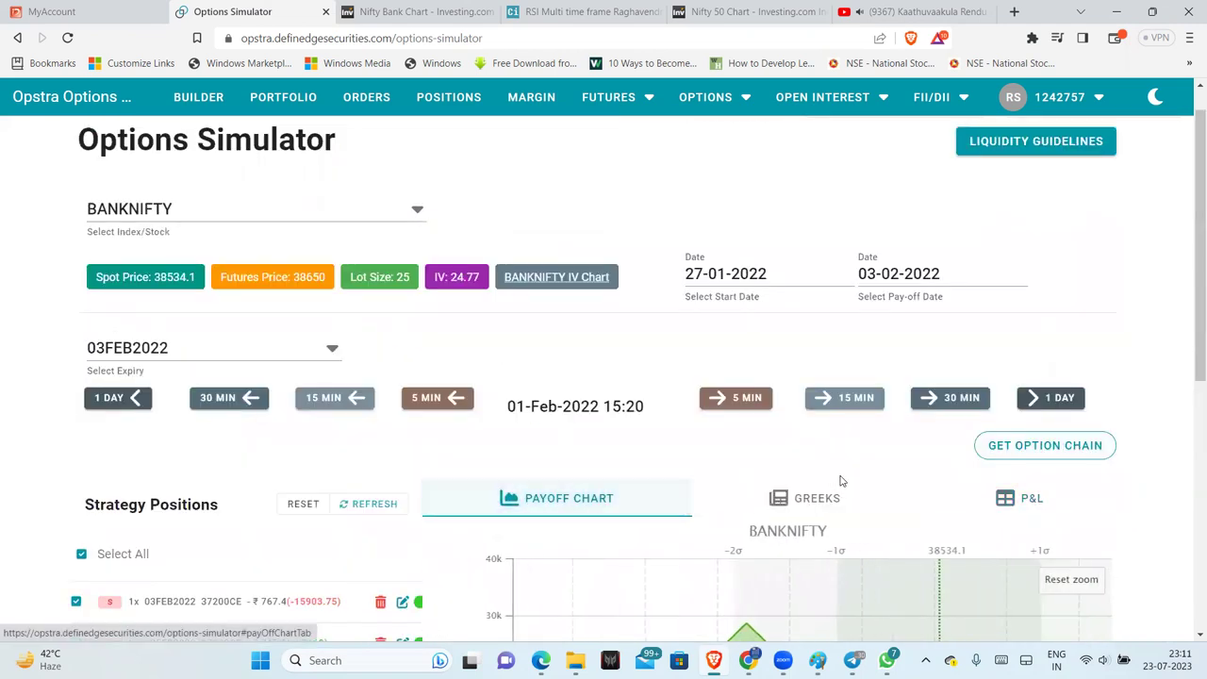
pyautogui.scroll(-3, 837, 480)
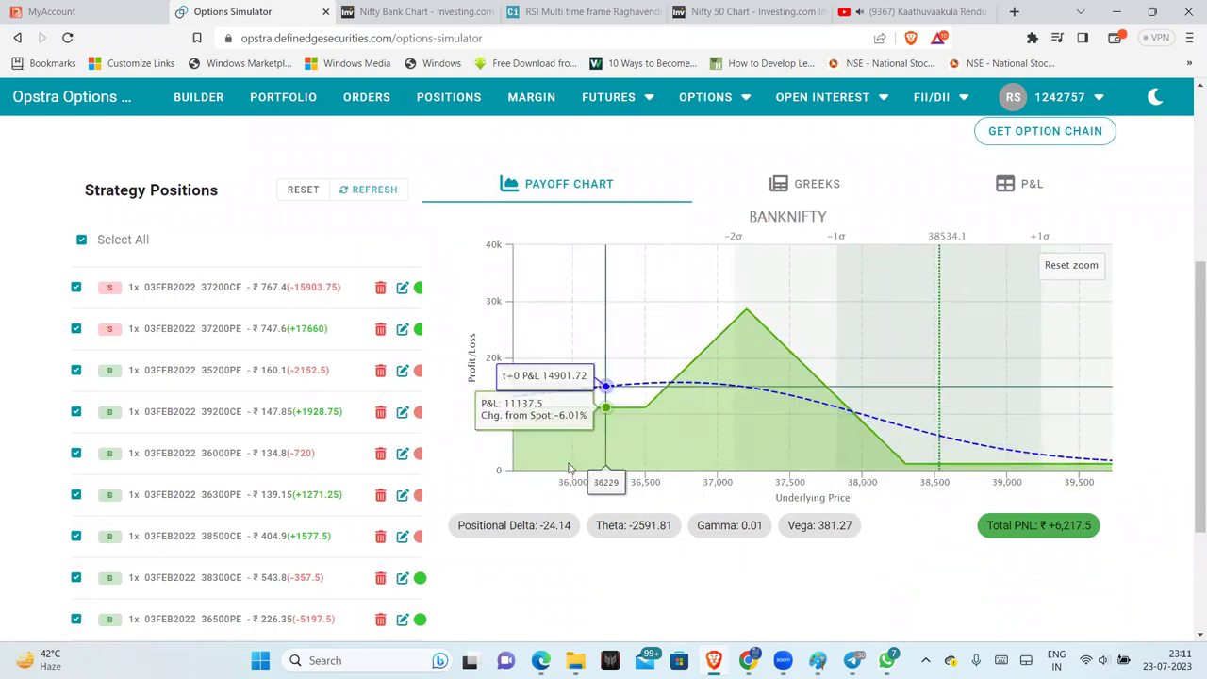
pyautogui.click(1066, 268)
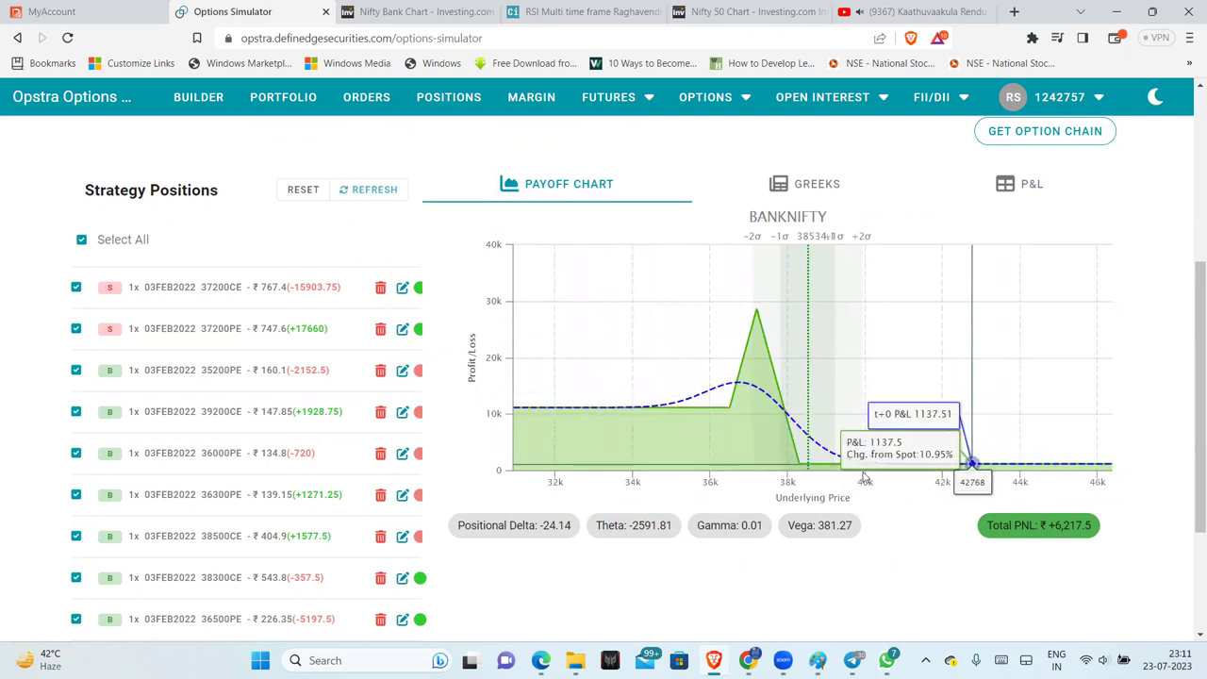
pyautogui.scroll(-1, 962, 443)
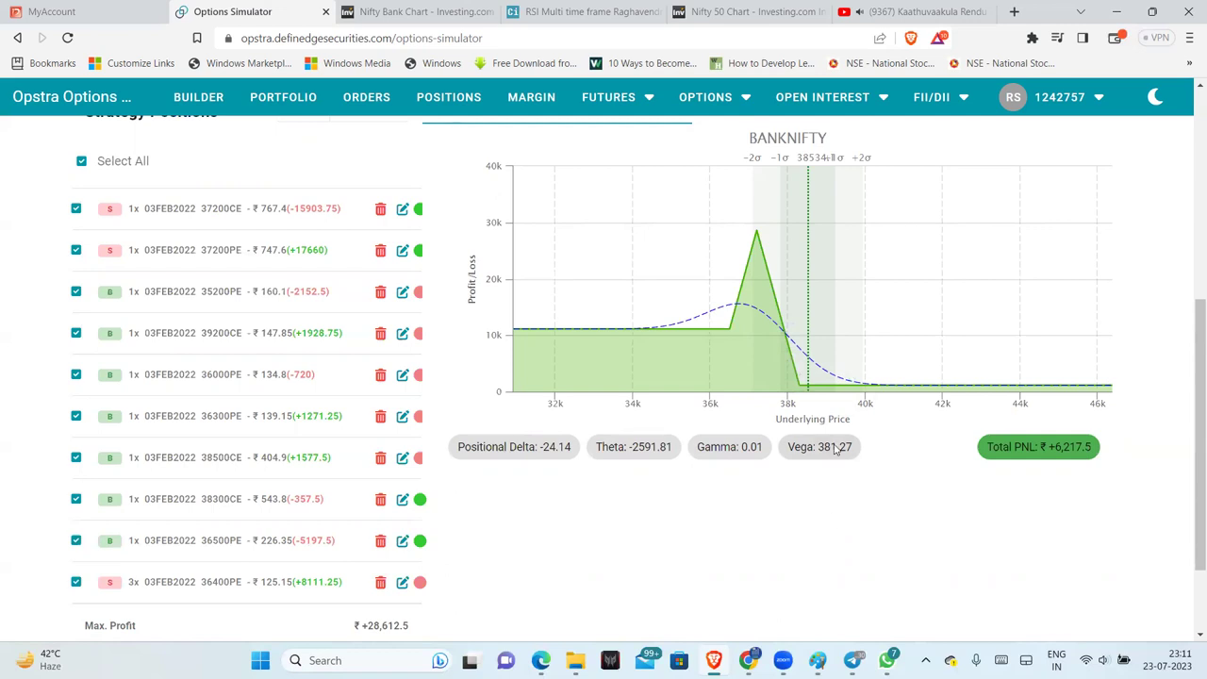
pyautogui.scroll(3, 706, 333)
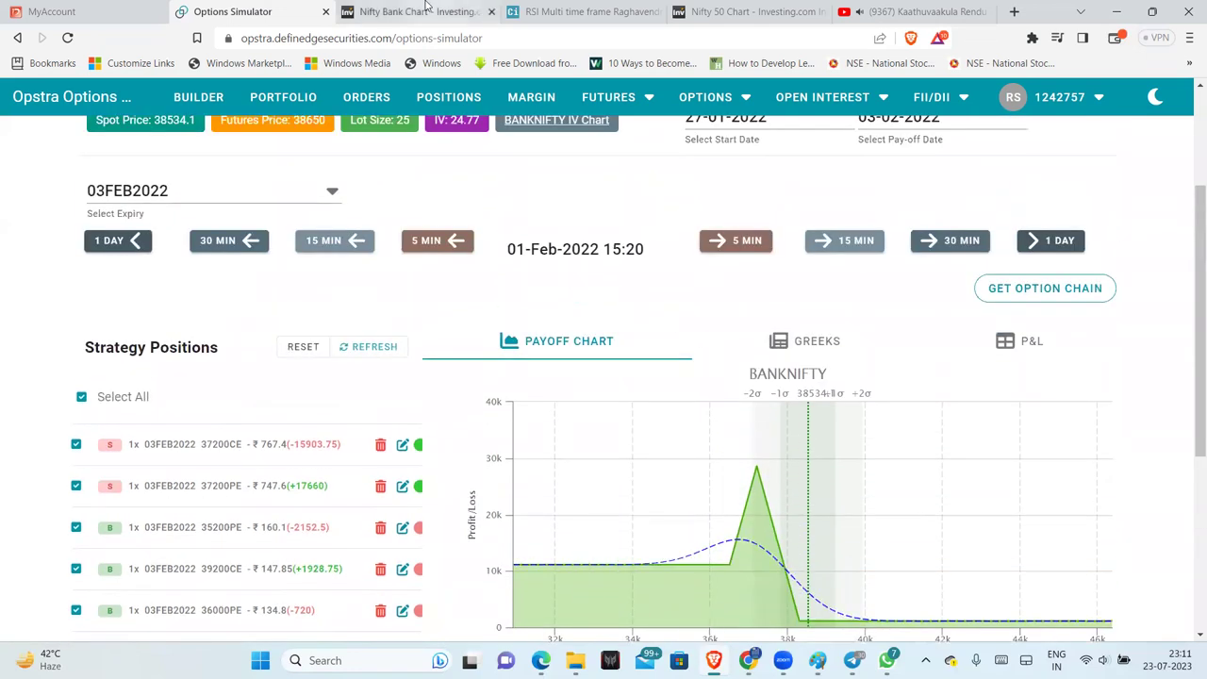
pyautogui.click(400, 7)
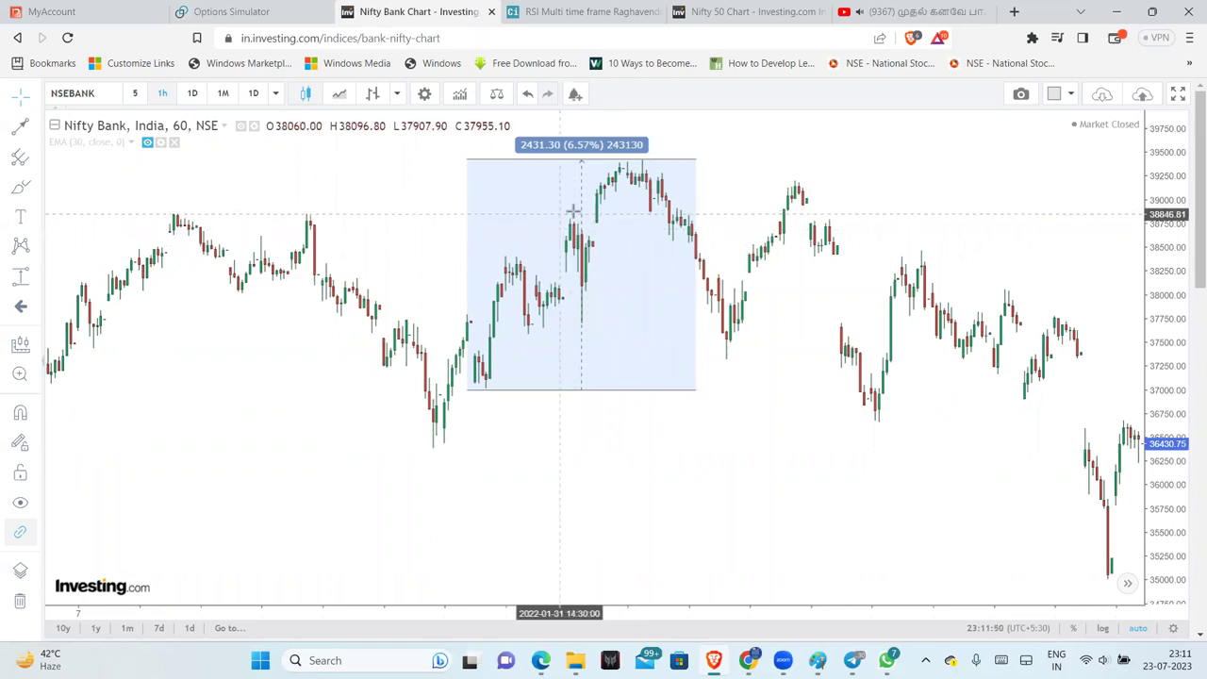
pyautogui.click(571, 6)
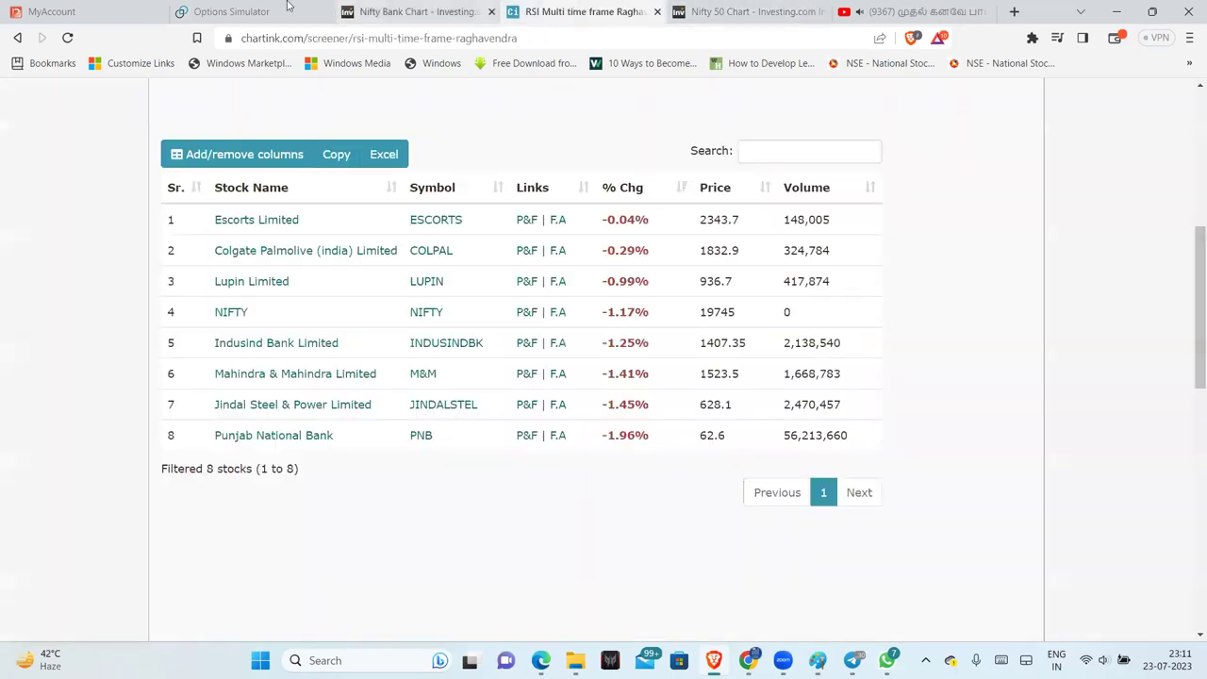
pyautogui.click(255, 6)
# Step: Load the 03FEB2022 option chain and buy 1 lot of the 37000PE at ₹31.2
pyautogui.scroll(-1, 1066, 327)
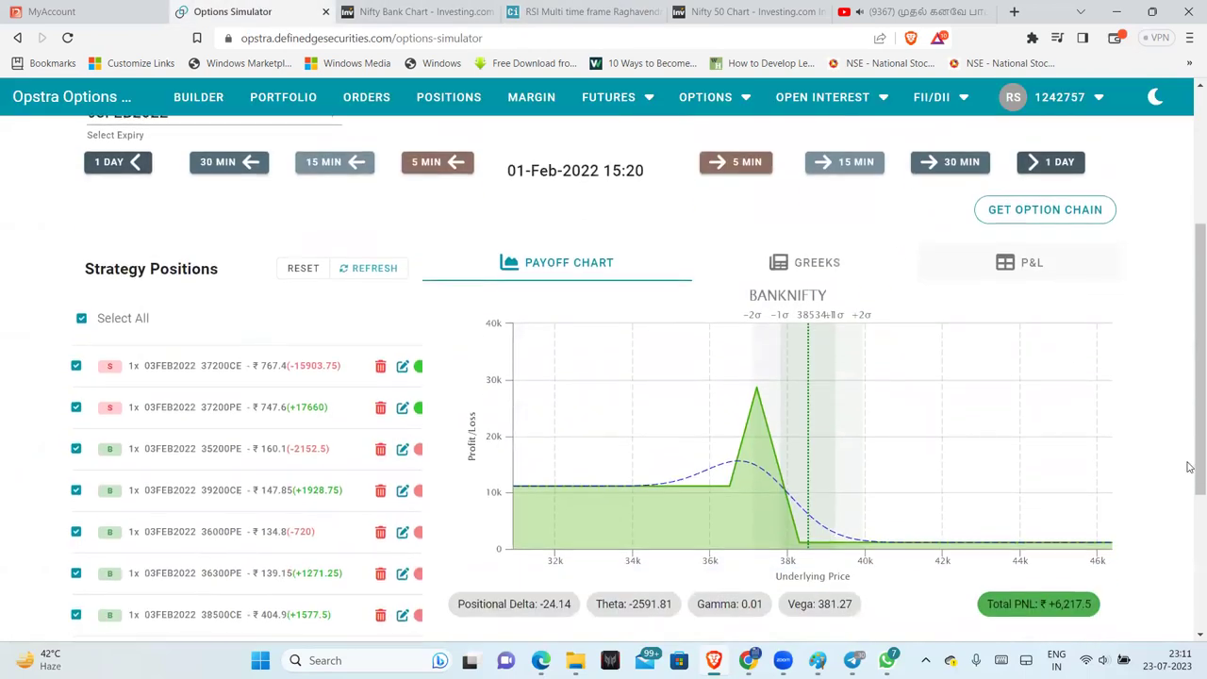
pyautogui.scroll(-3, 1190, 556)
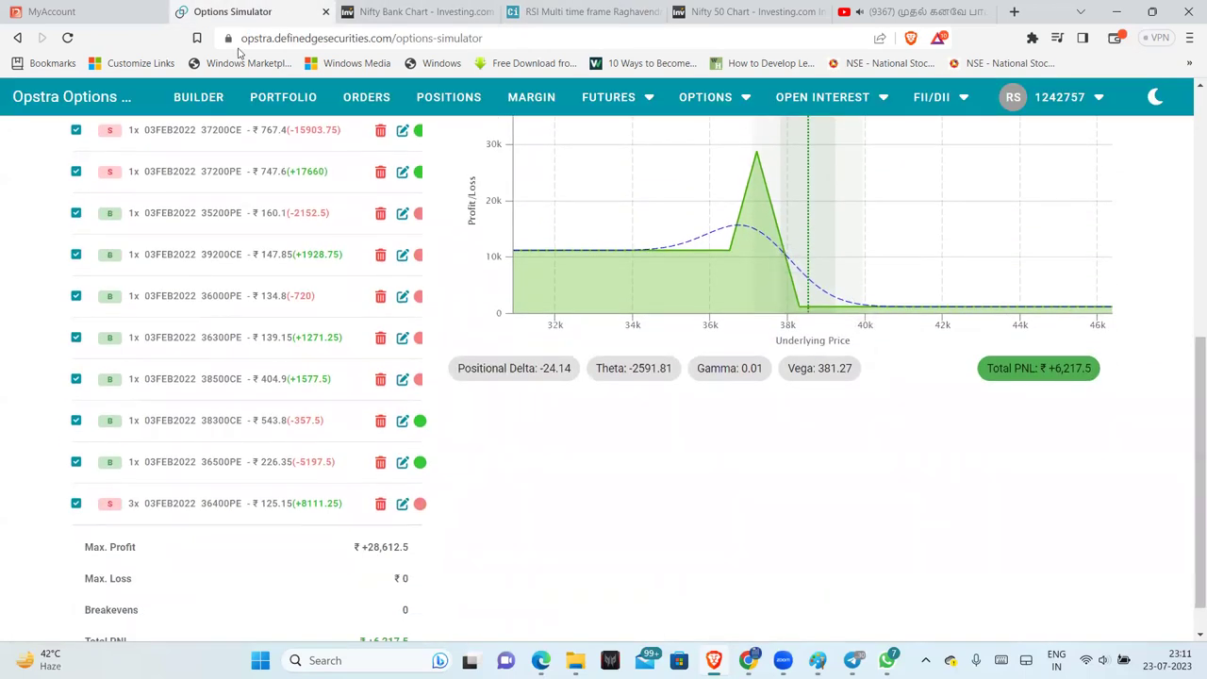
pyautogui.scroll(2, 809, 377)
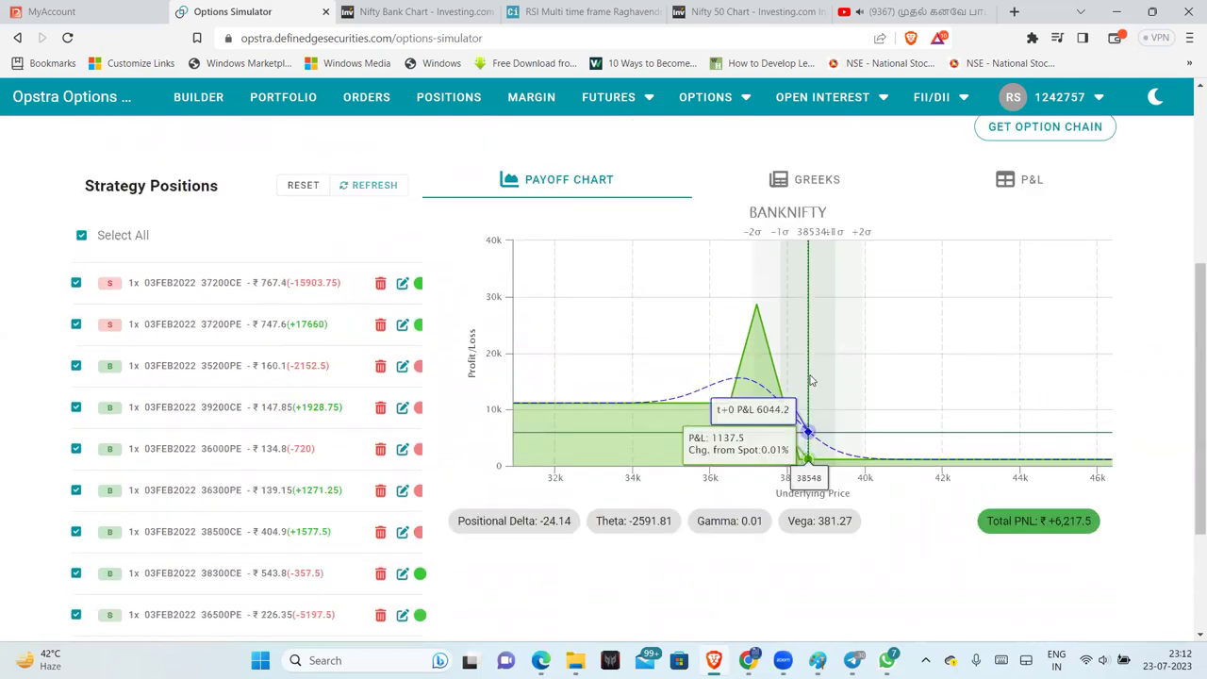
pyautogui.click(1044, 132)
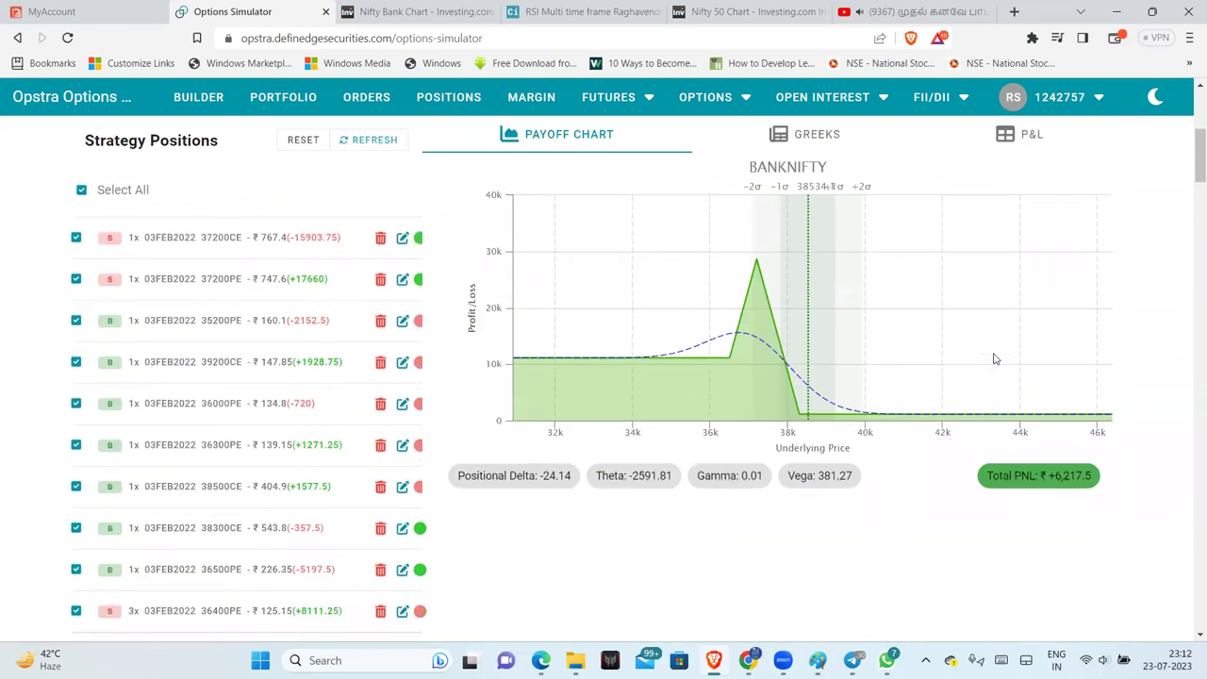
pyautogui.scroll(-10, 993, 358)
pyautogui.scroll(2, 993, 357)
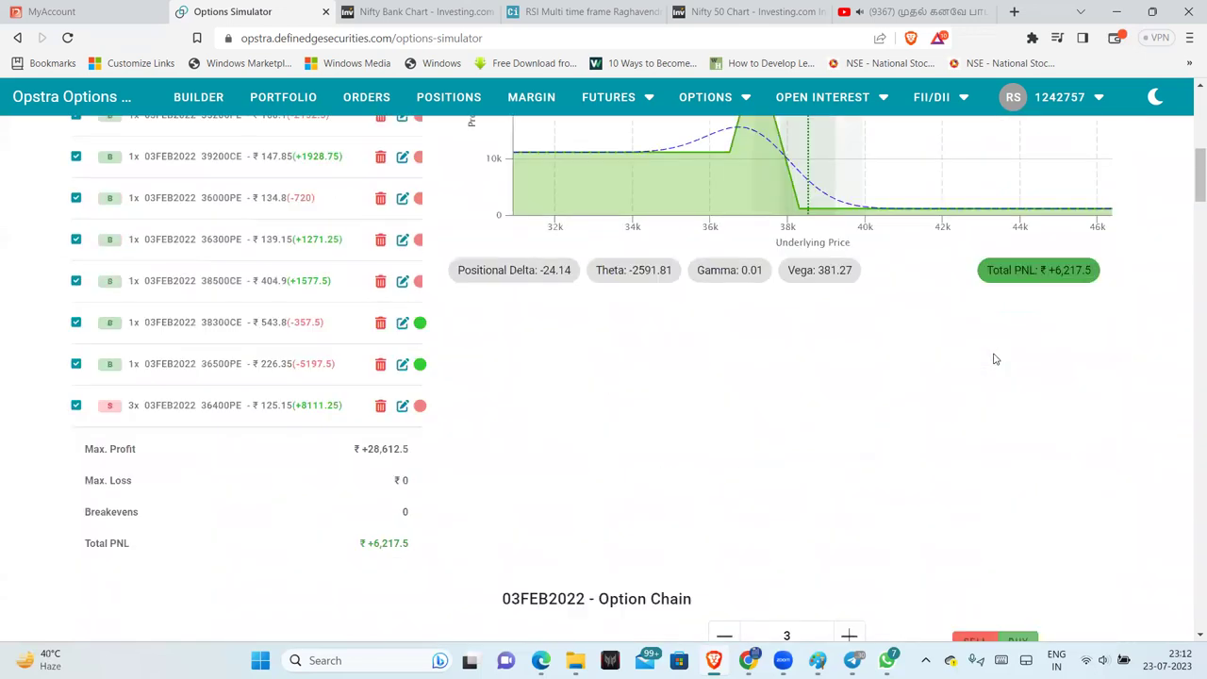
pyautogui.scroll(-9, 993, 357)
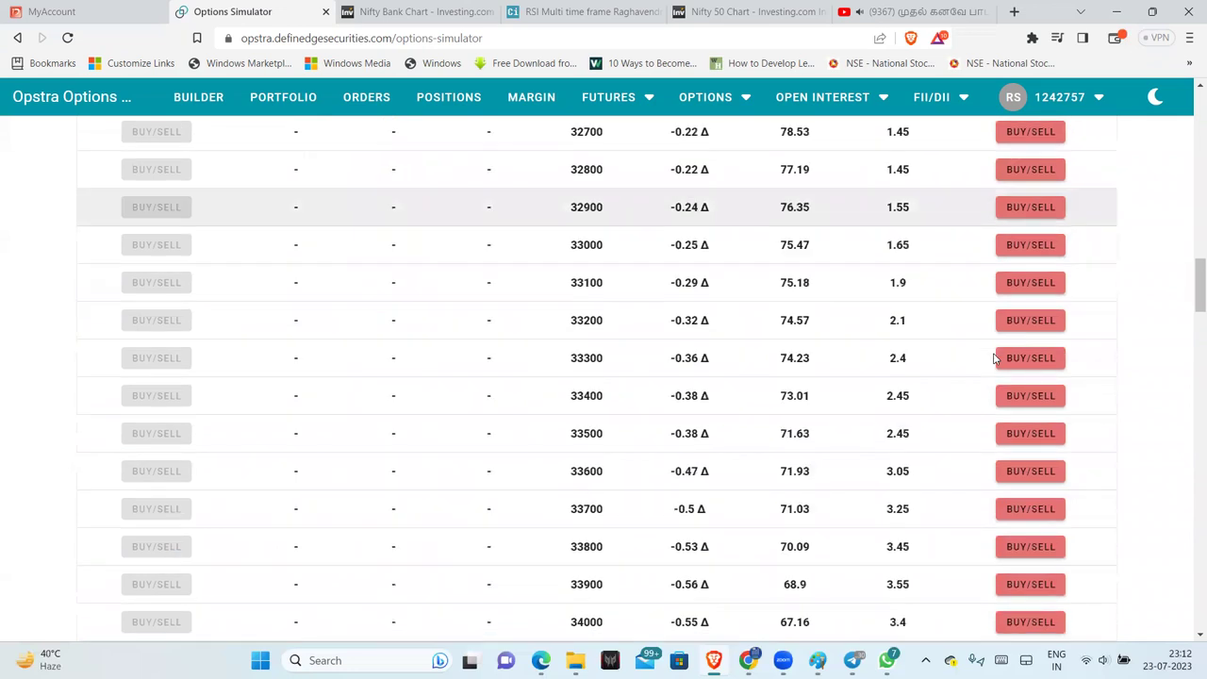
pyautogui.scroll(-5, 993, 358)
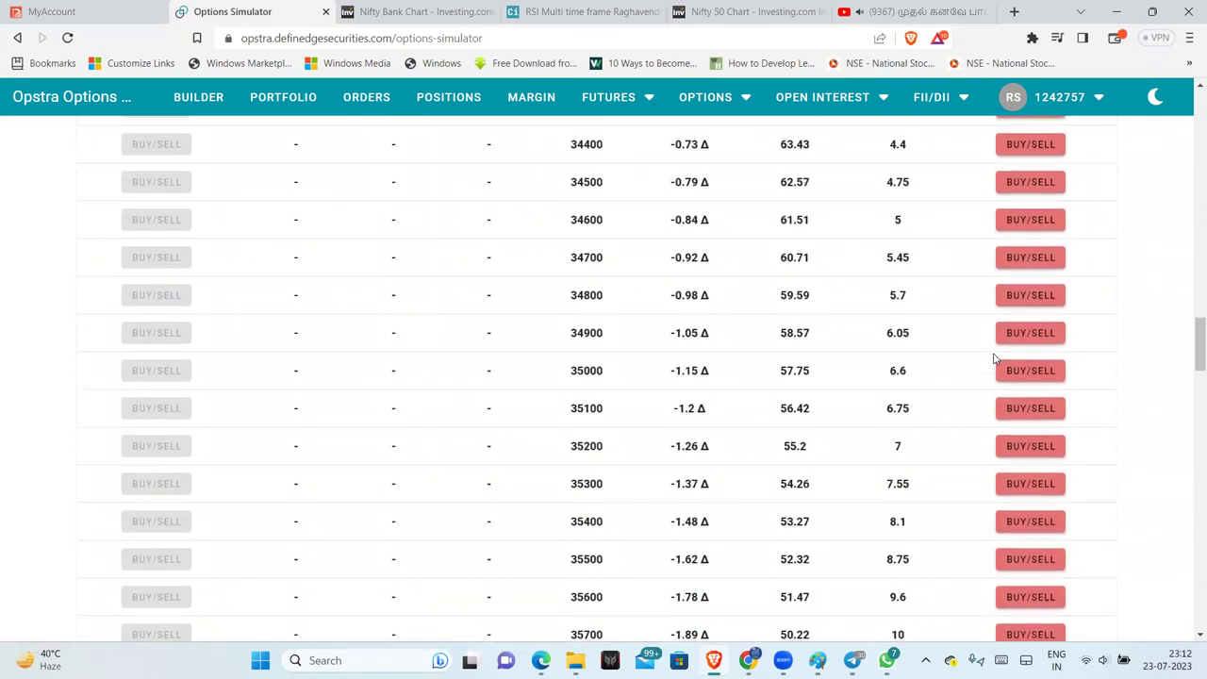
pyautogui.scroll(-2, 993, 357)
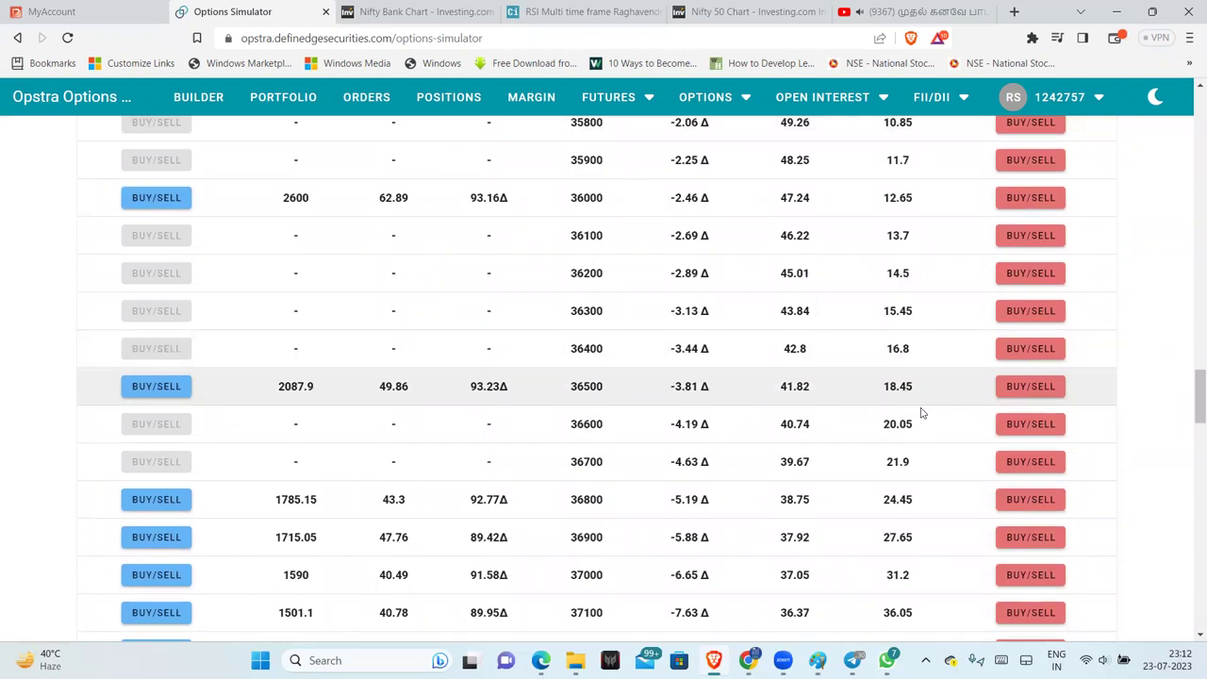
pyautogui.scroll(-1, 920, 443)
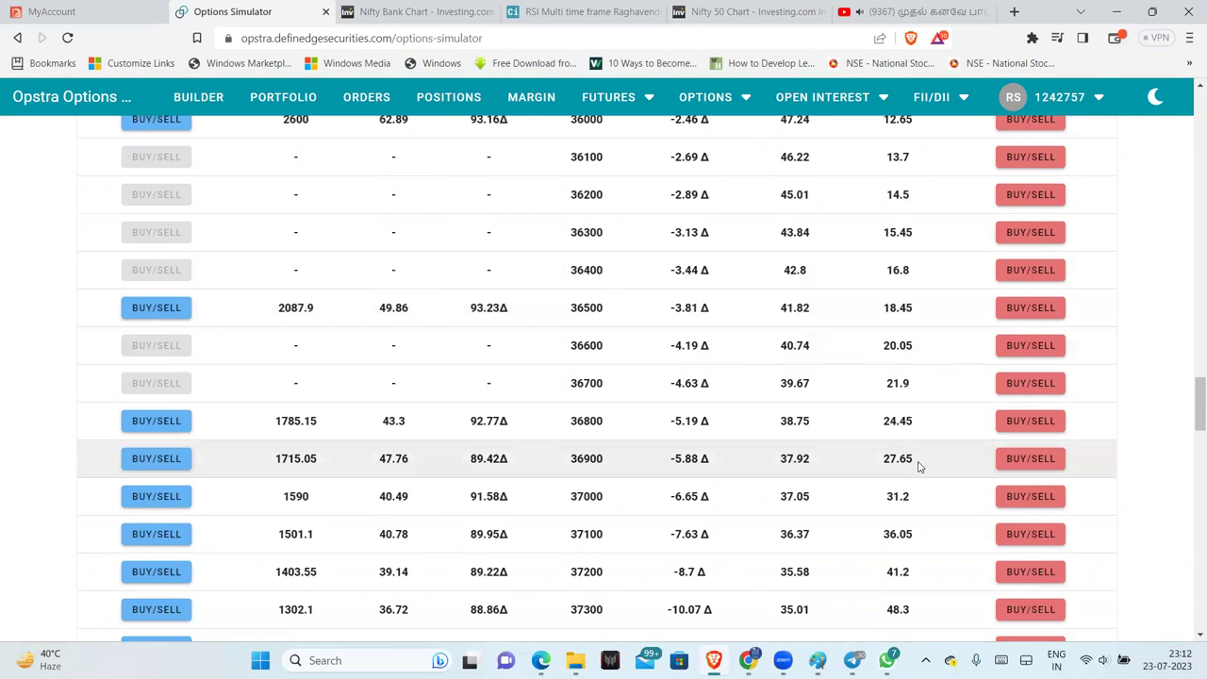
pyautogui.click(1015, 505)
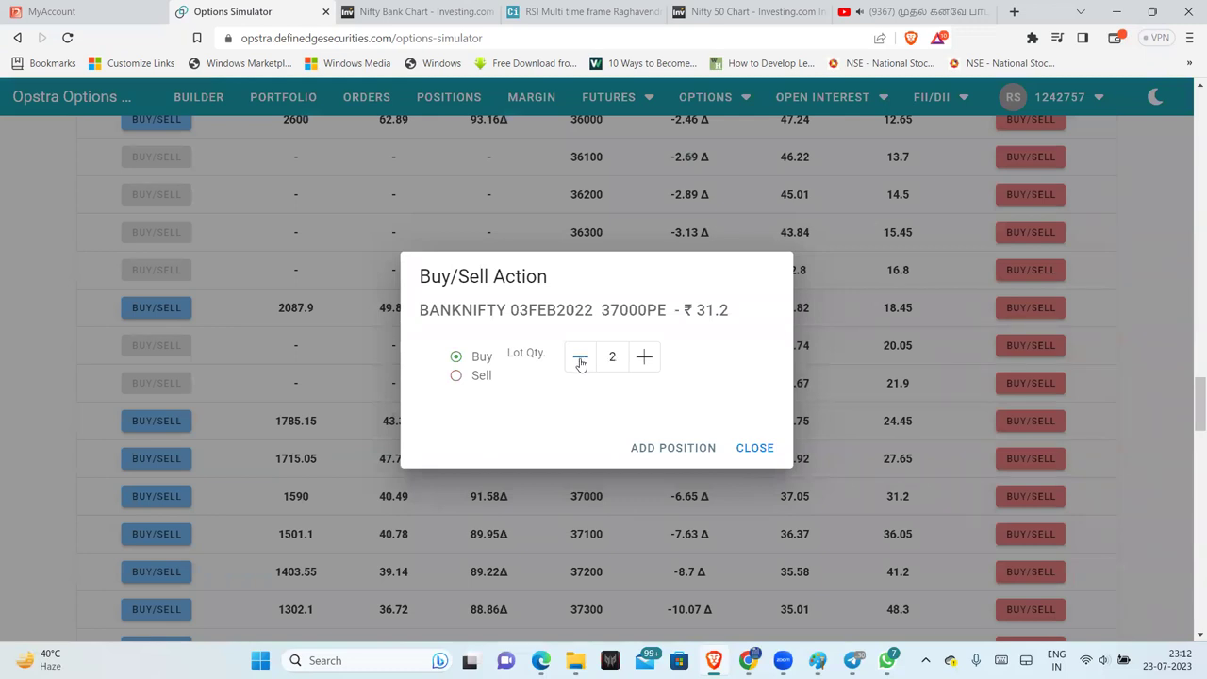
pyautogui.click(669, 445)
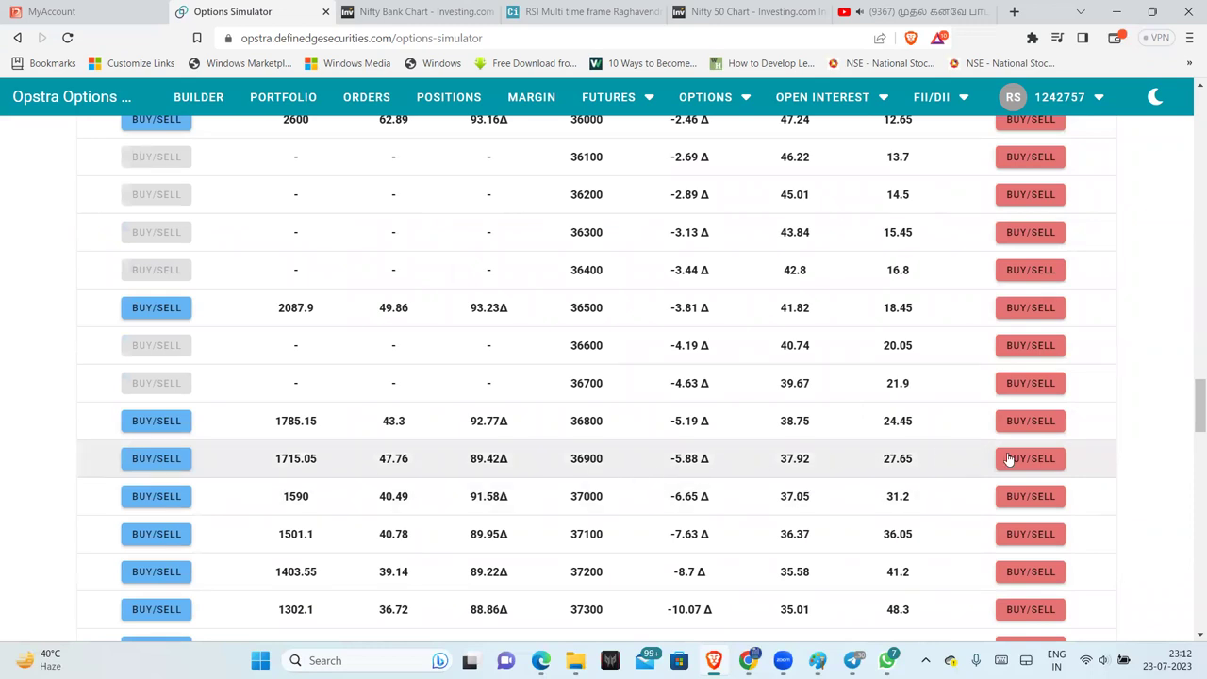
# Step: Sell 3 lots of the 36900PE at ₹27.65
pyautogui.click(1010, 459)
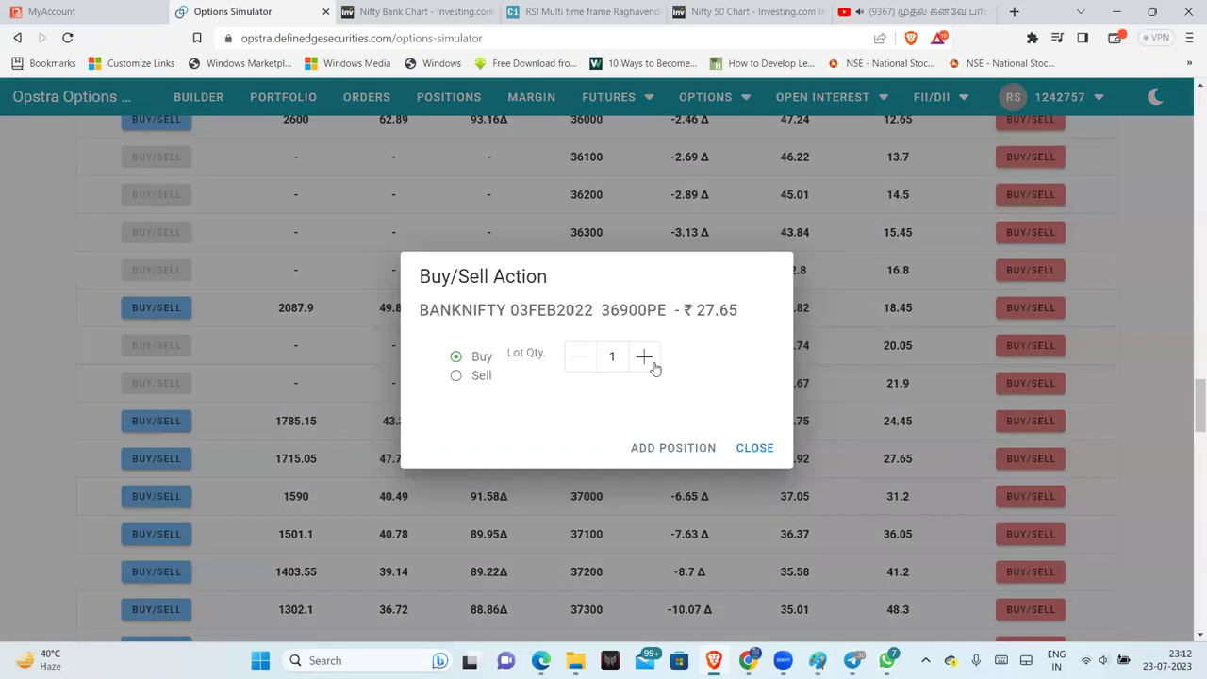
pyautogui.click(676, 450)
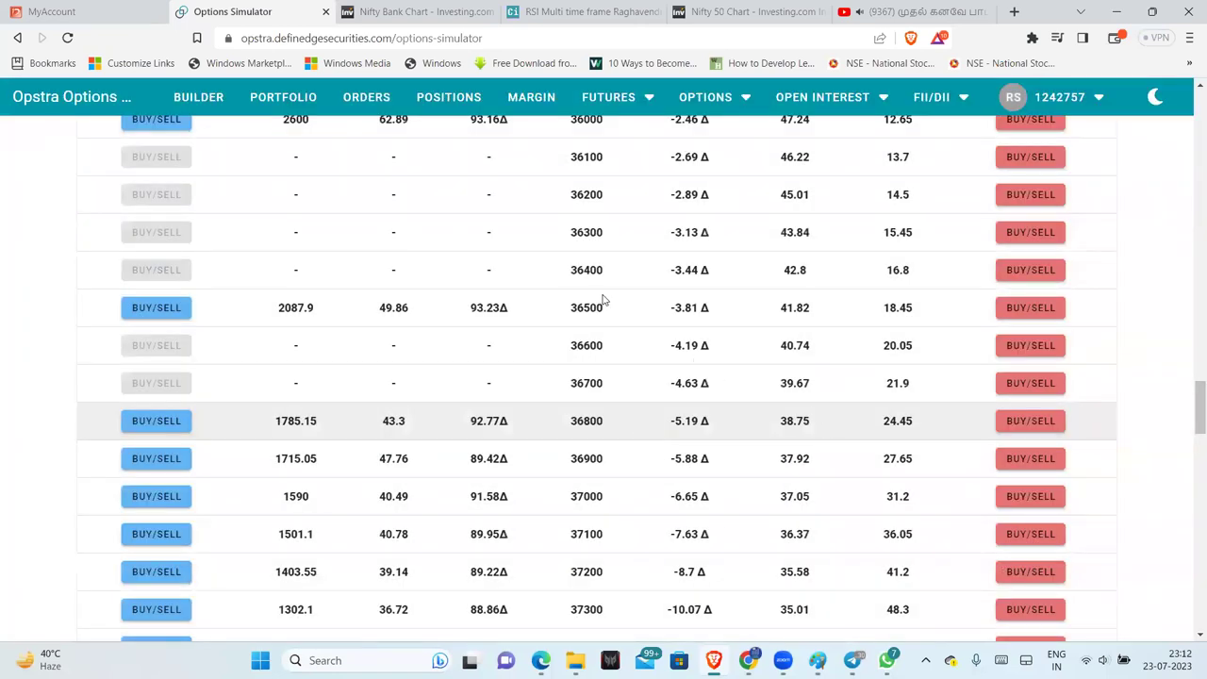
pyautogui.scroll(15, 943, 321)
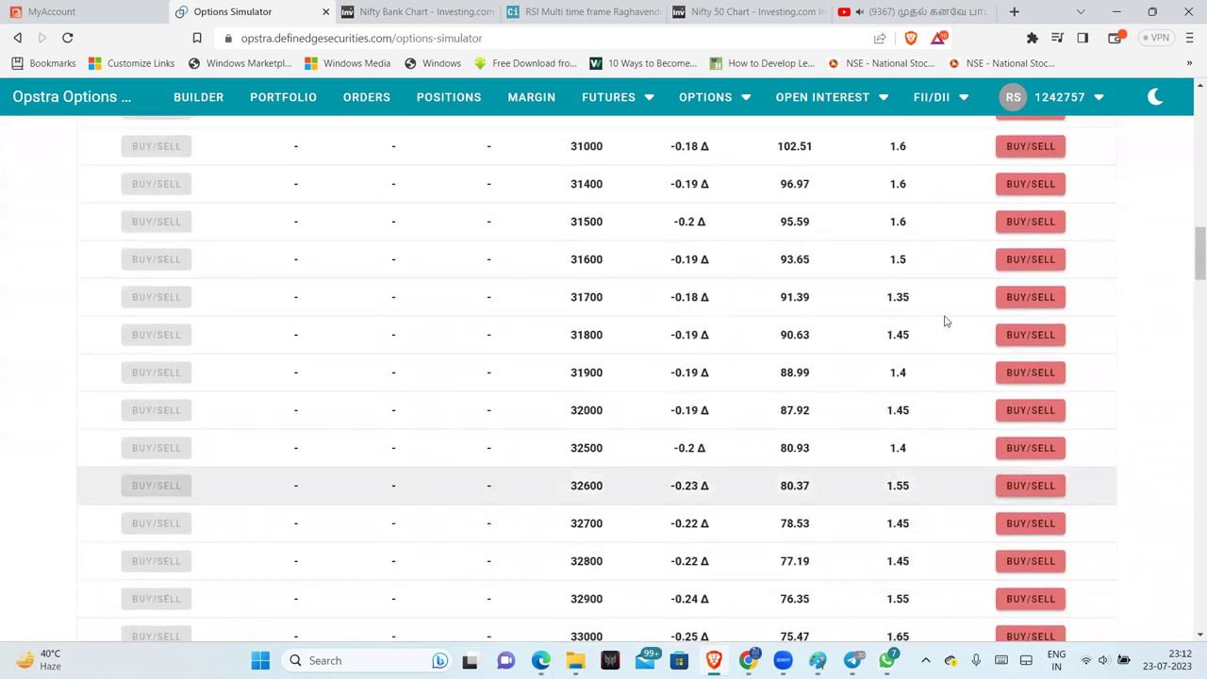
pyautogui.scroll(15, 943, 321)
# Step: Close the 36500PE position at an exit price of 18.45 and review the updated payoff figures
pyautogui.scroll(-2, 382, 529)
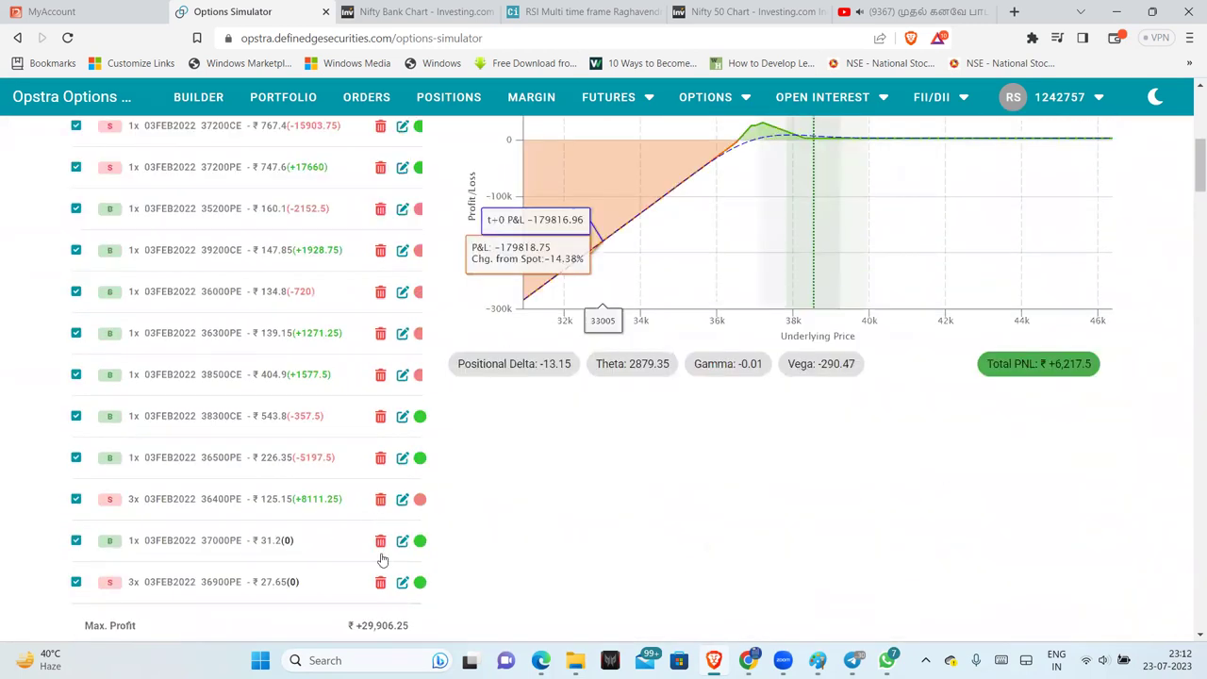
pyautogui.scroll(-1, 382, 555)
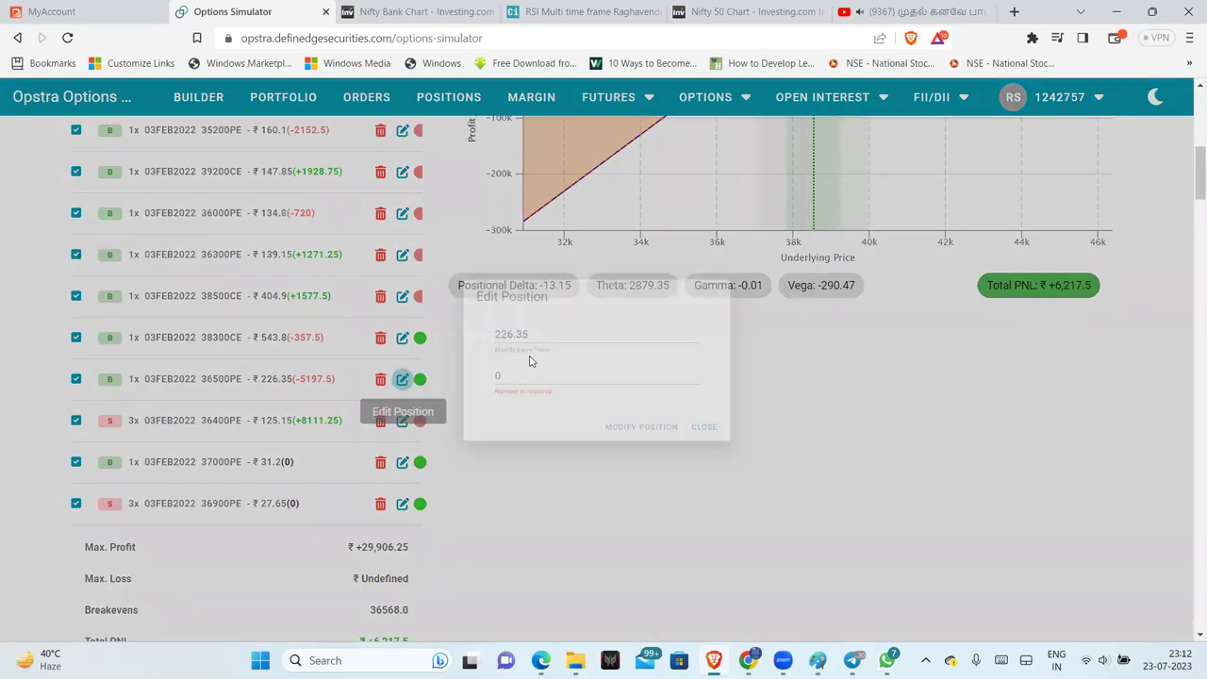
pyautogui.click(525, 382)
pyautogui.write('0')
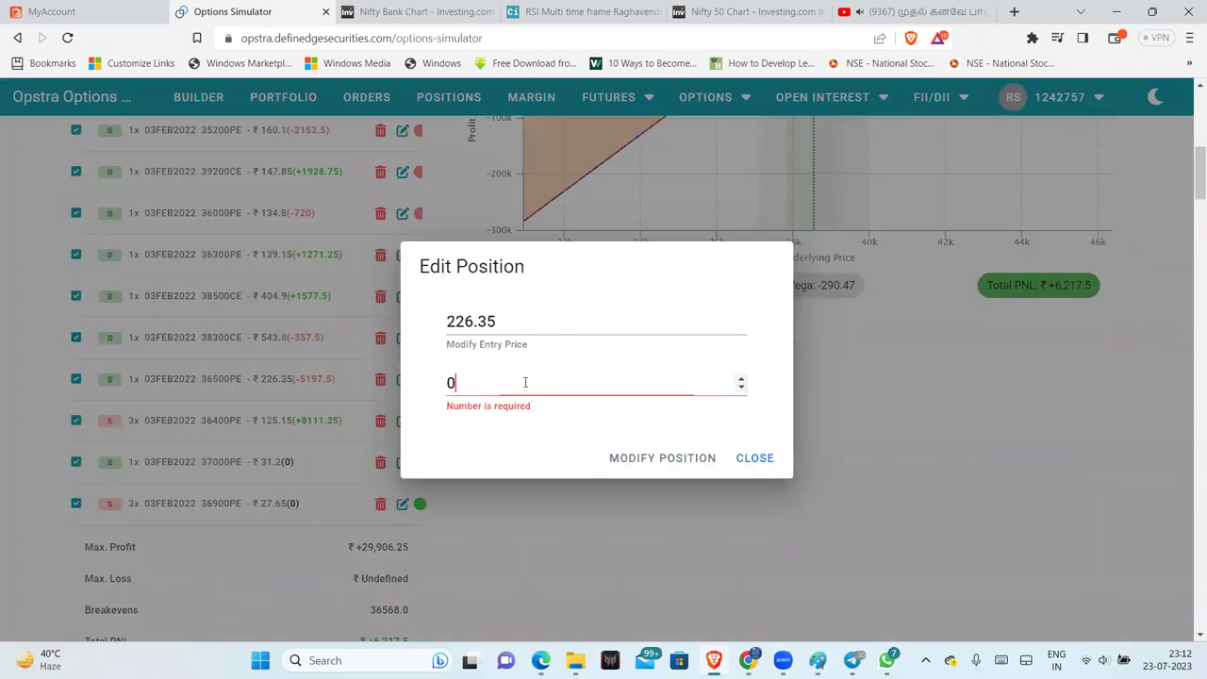
pyautogui.write('18.45')
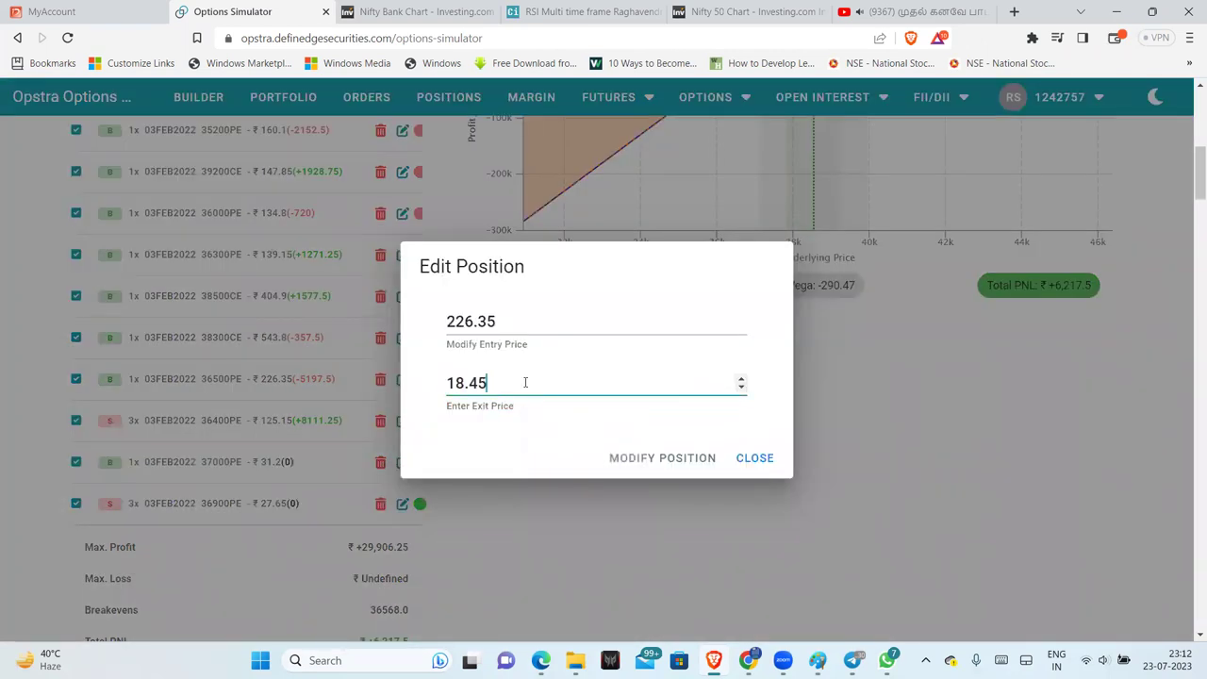
pyautogui.click(625, 457)
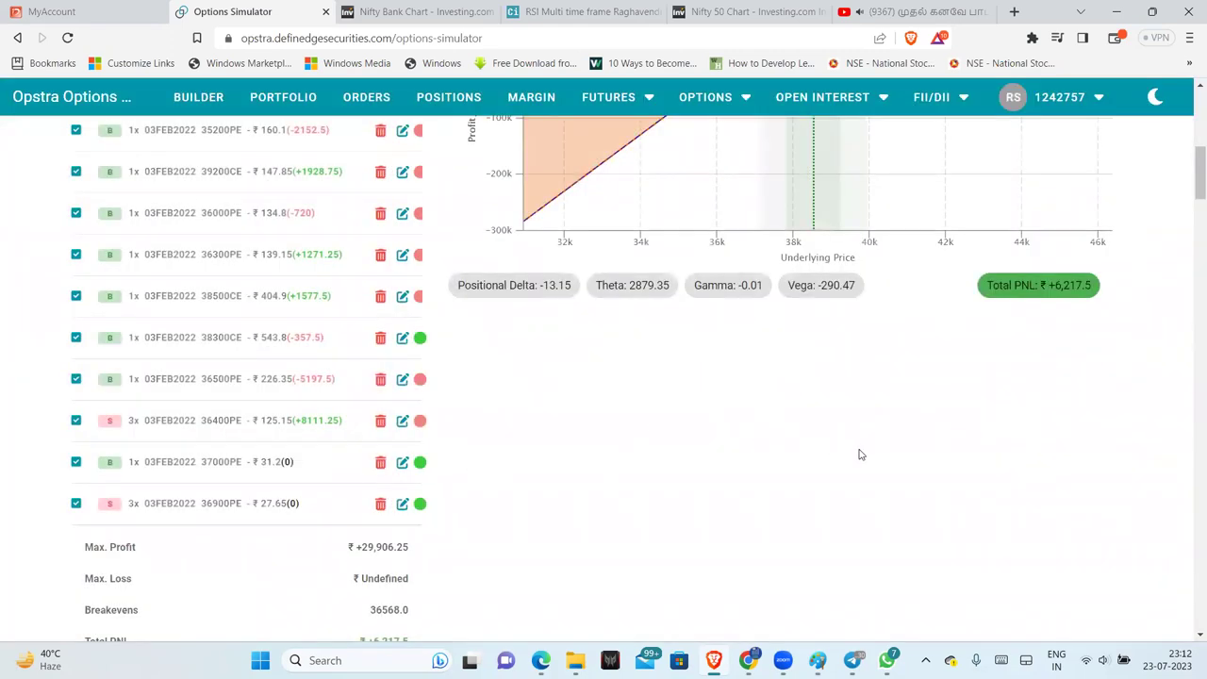
pyautogui.scroll(3, 859, 455)
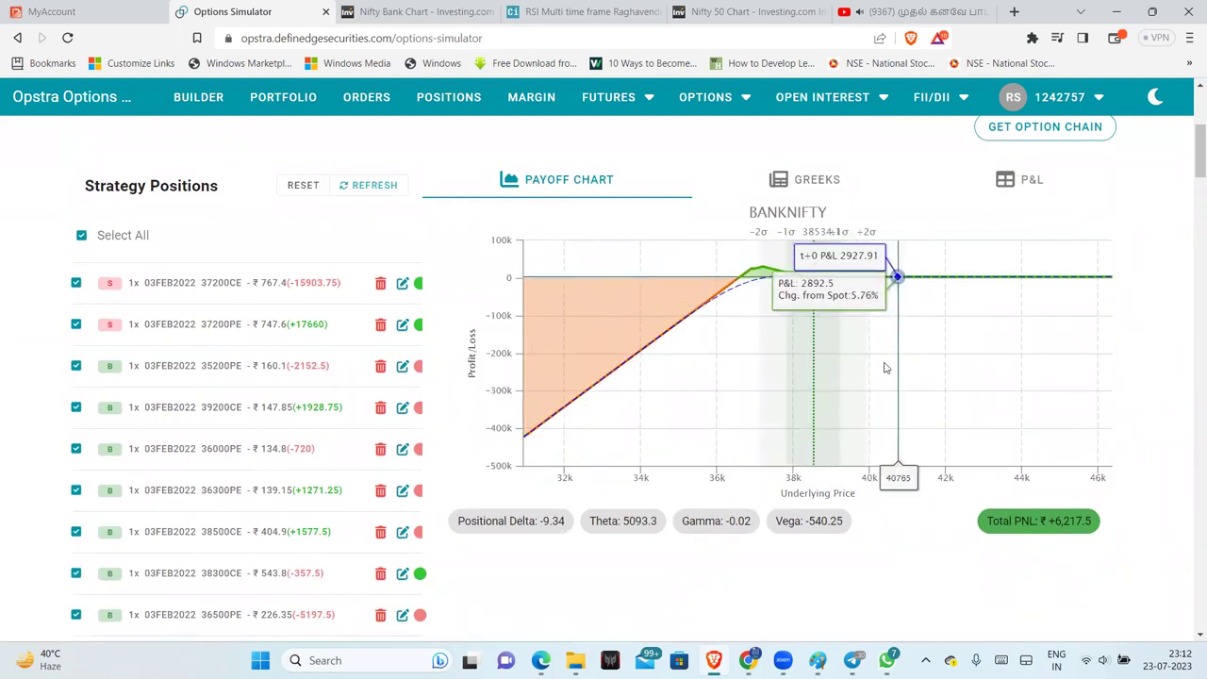
pyautogui.scroll(-2, 820, 462)
pyautogui.scroll(-1, 819, 462)
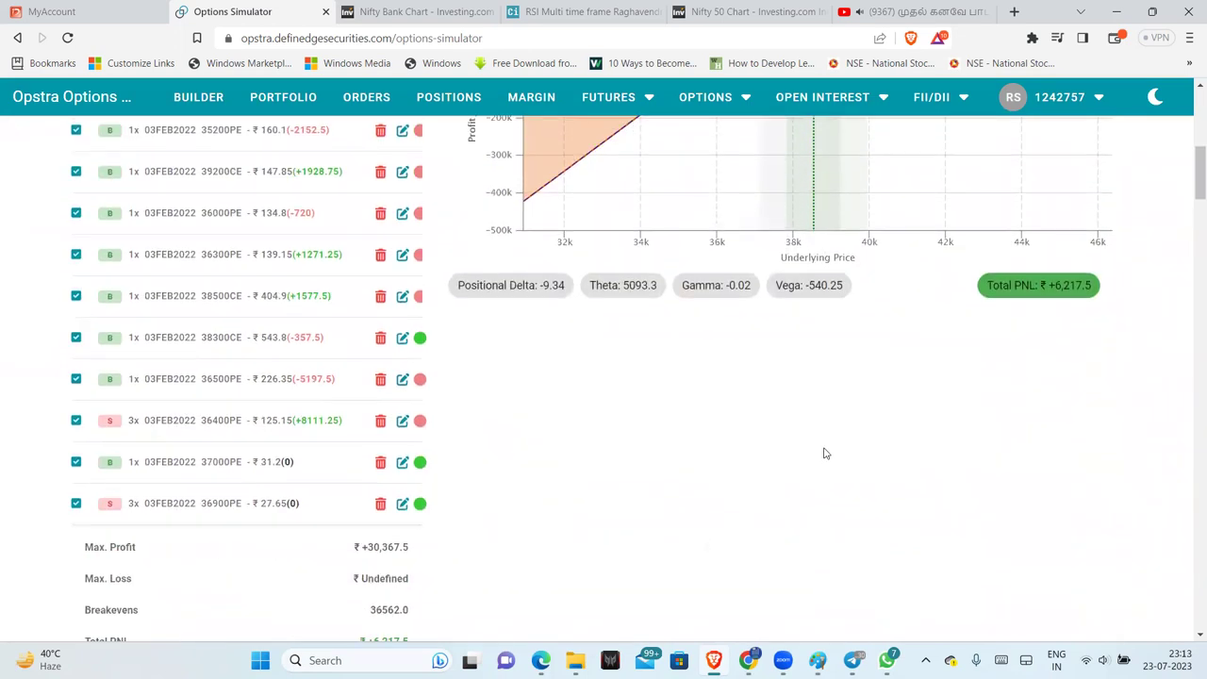
pyautogui.scroll(2, 824, 452)
pyautogui.scroll(3, 792, 302)
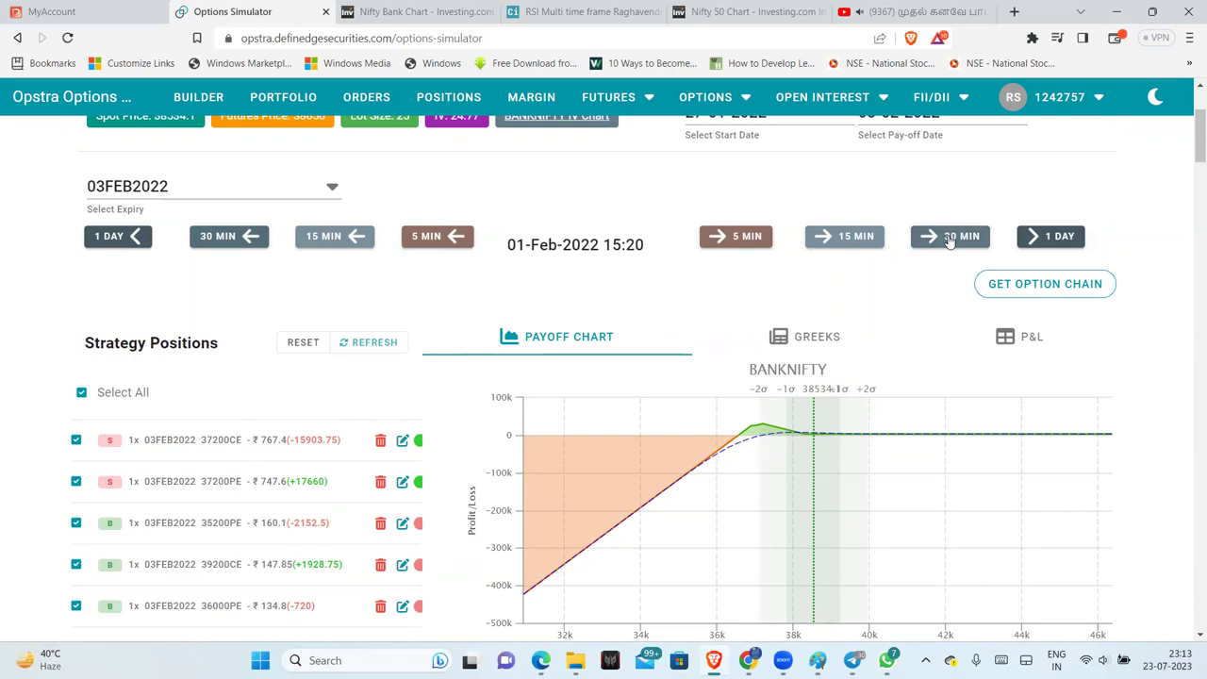
# Step: Advance the simulation to 10:35, zooming the payoff chart into the 36k–41k range
pyautogui.click(949, 237)
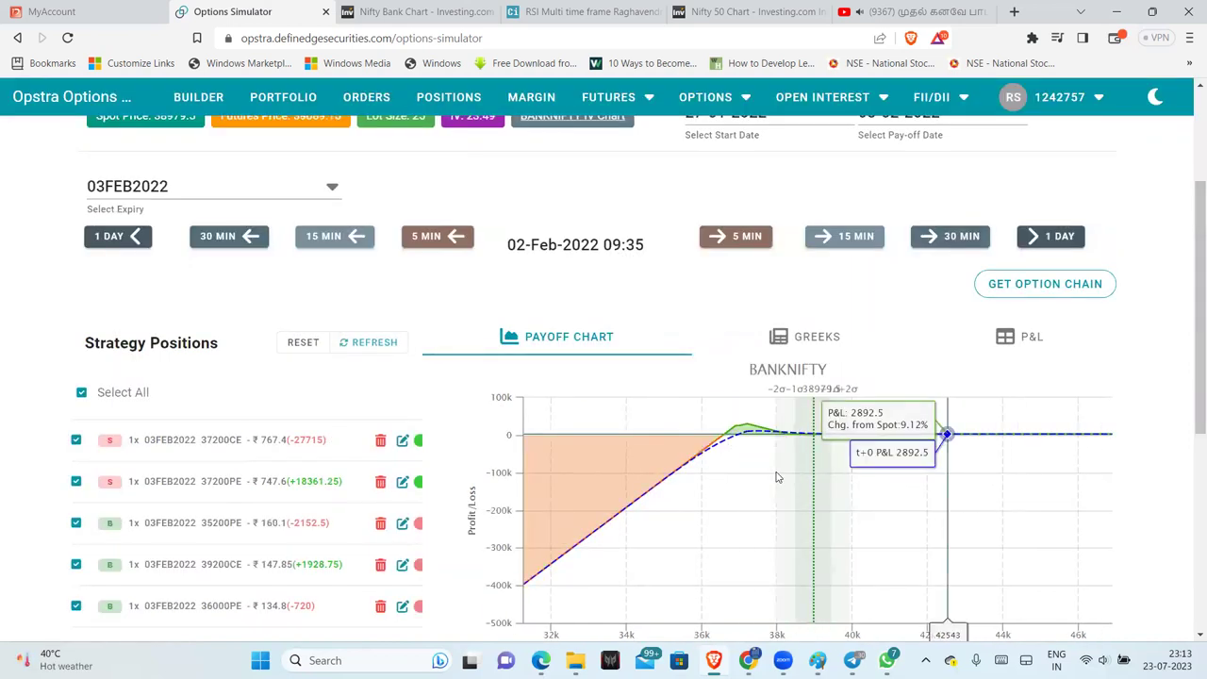
pyautogui.moveTo(806, 475); pyautogui.dragTo(896, 483)
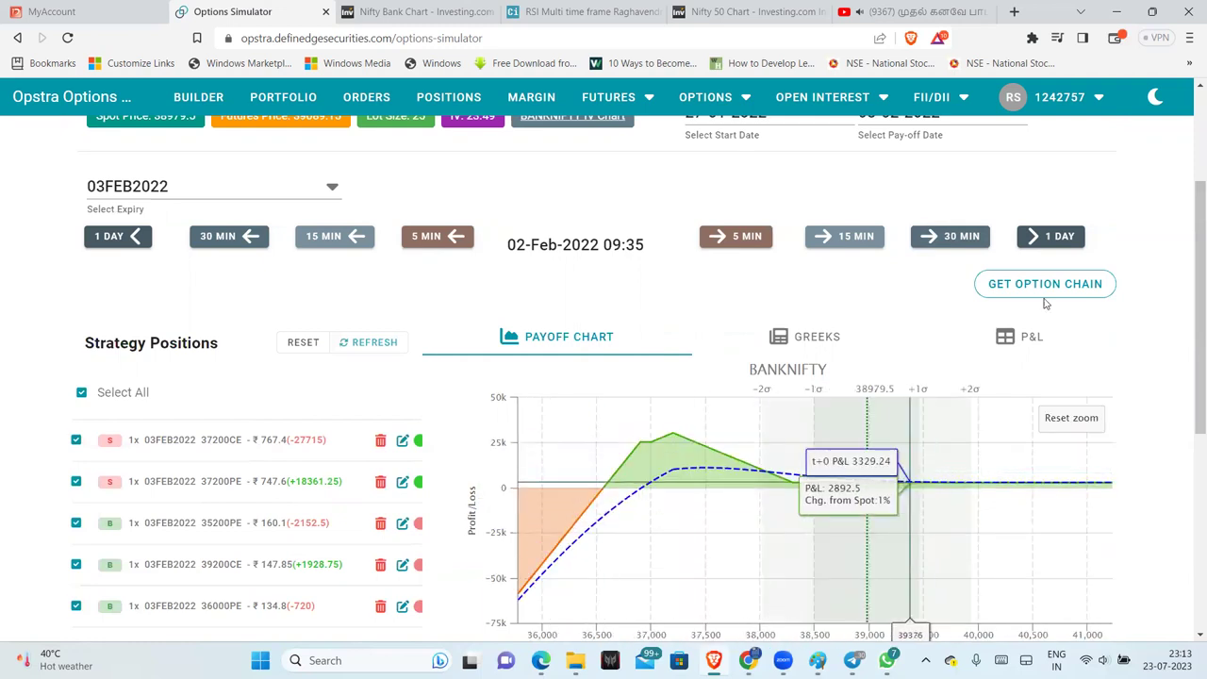
pyautogui.click(951, 236)
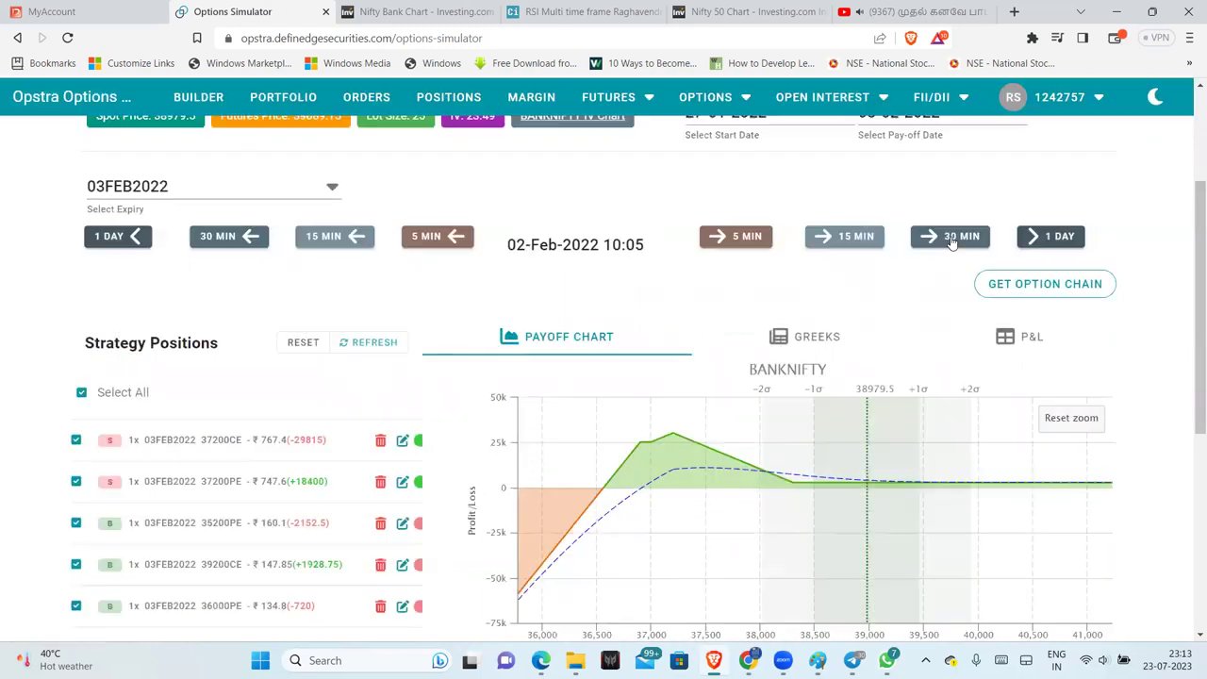
pyautogui.click(950, 237)
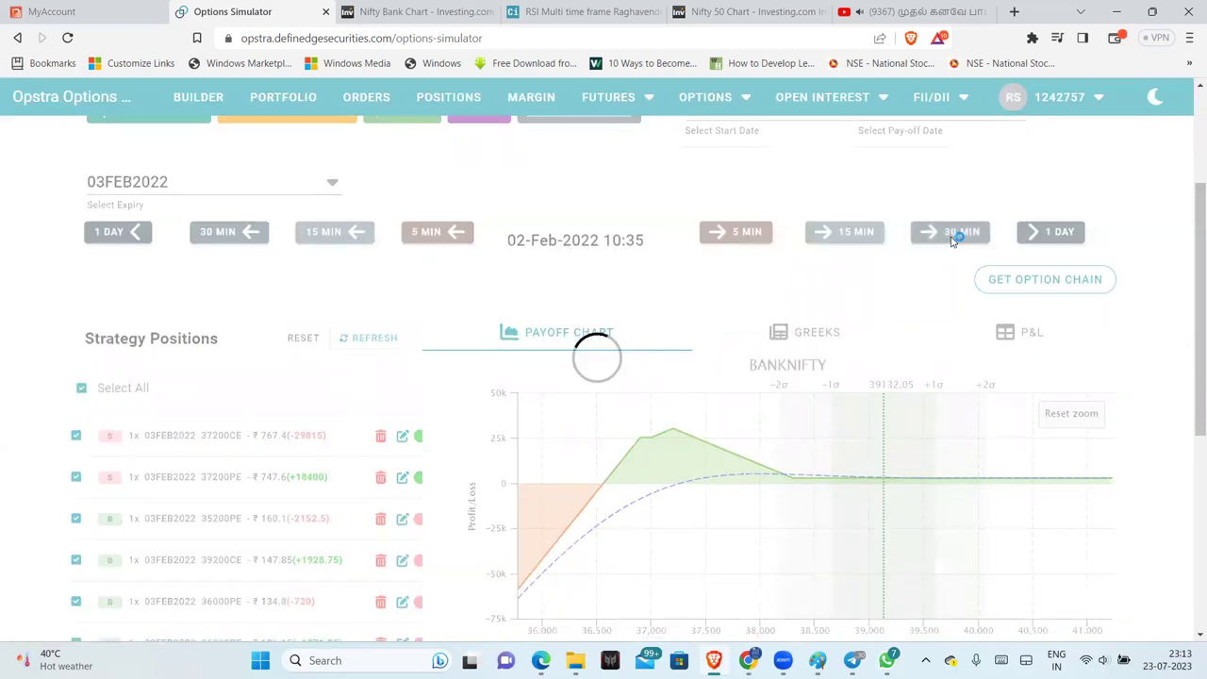
pyautogui.scroll(-1, 950, 227)
# Step: Continue advancing in 30-minute steps to 13:35, then show the per-position P&L table
pyautogui.click(950, 160)
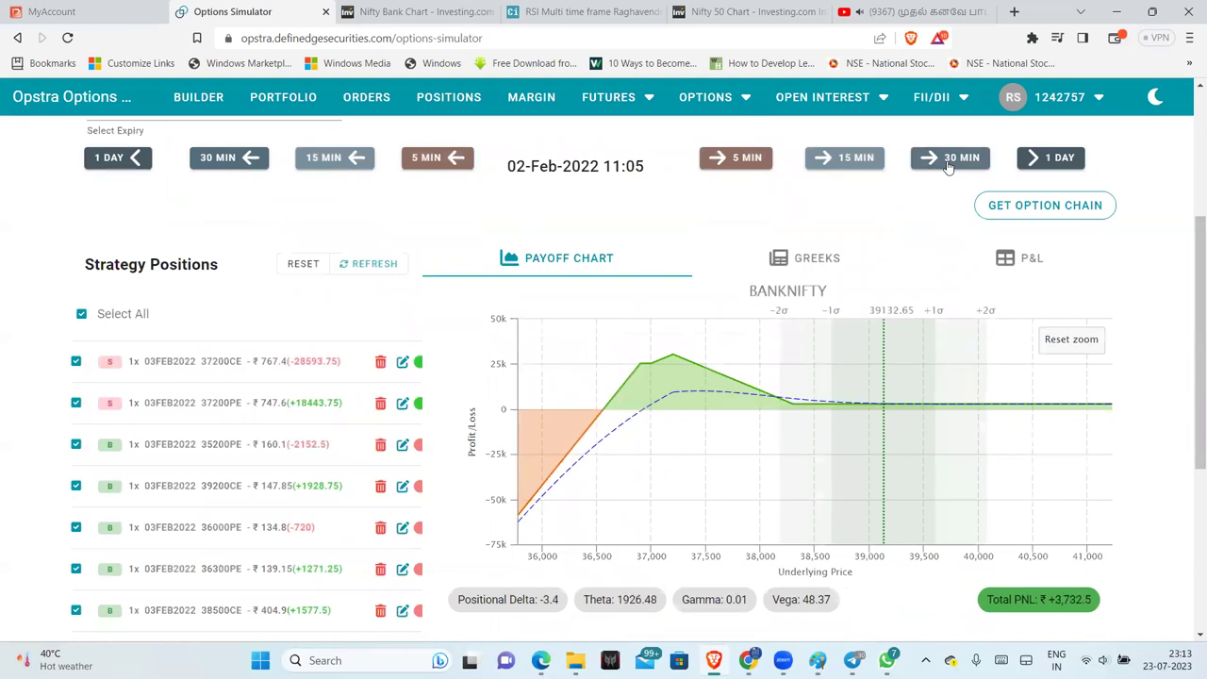
pyautogui.click(948, 162)
pyautogui.click(949, 162)
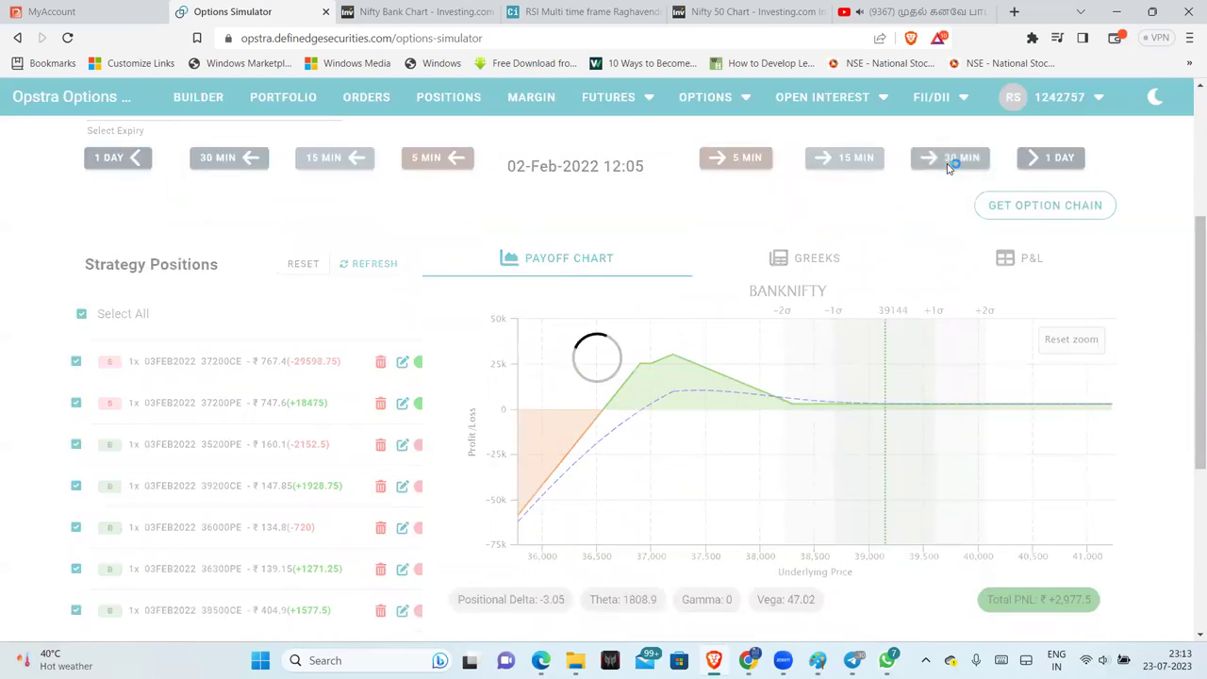
pyautogui.click(949, 166)
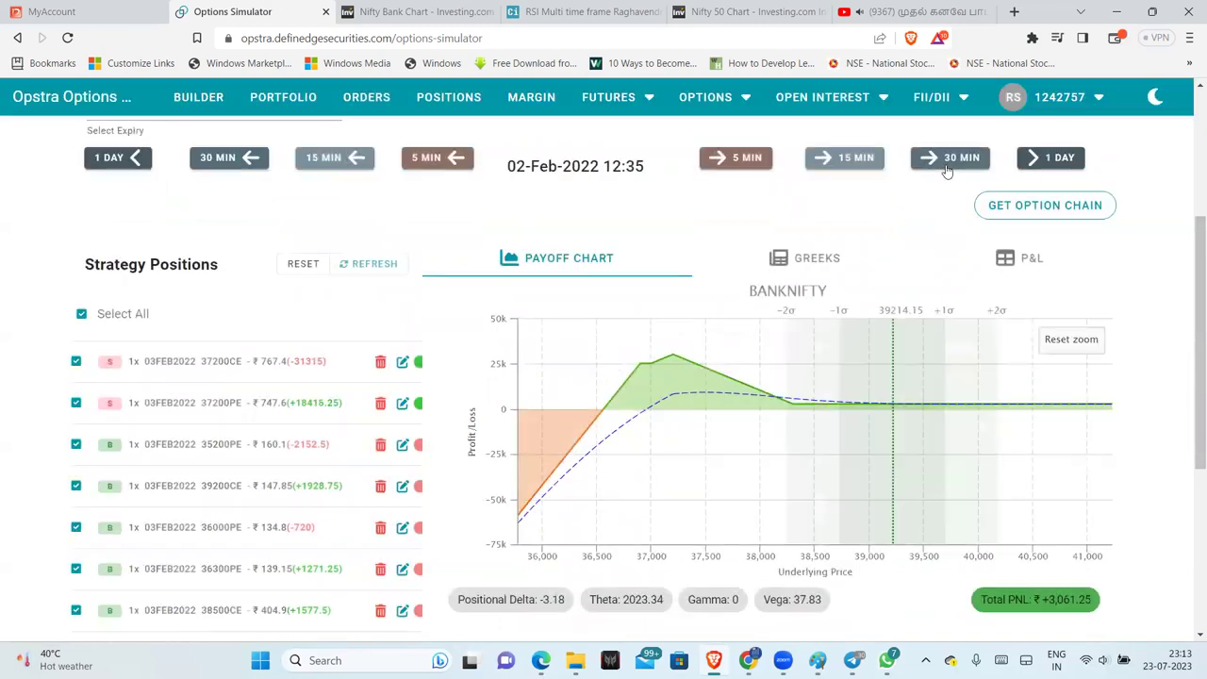
pyautogui.click(947, 171)
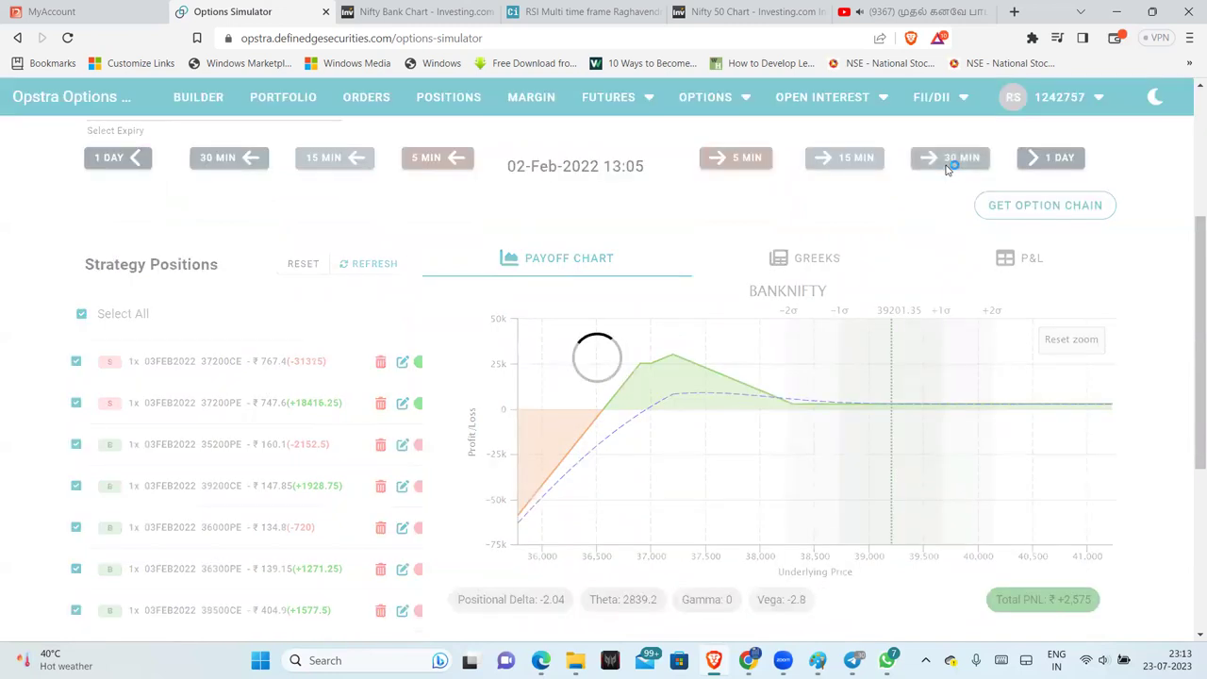
pyautogui.click(947, 170)
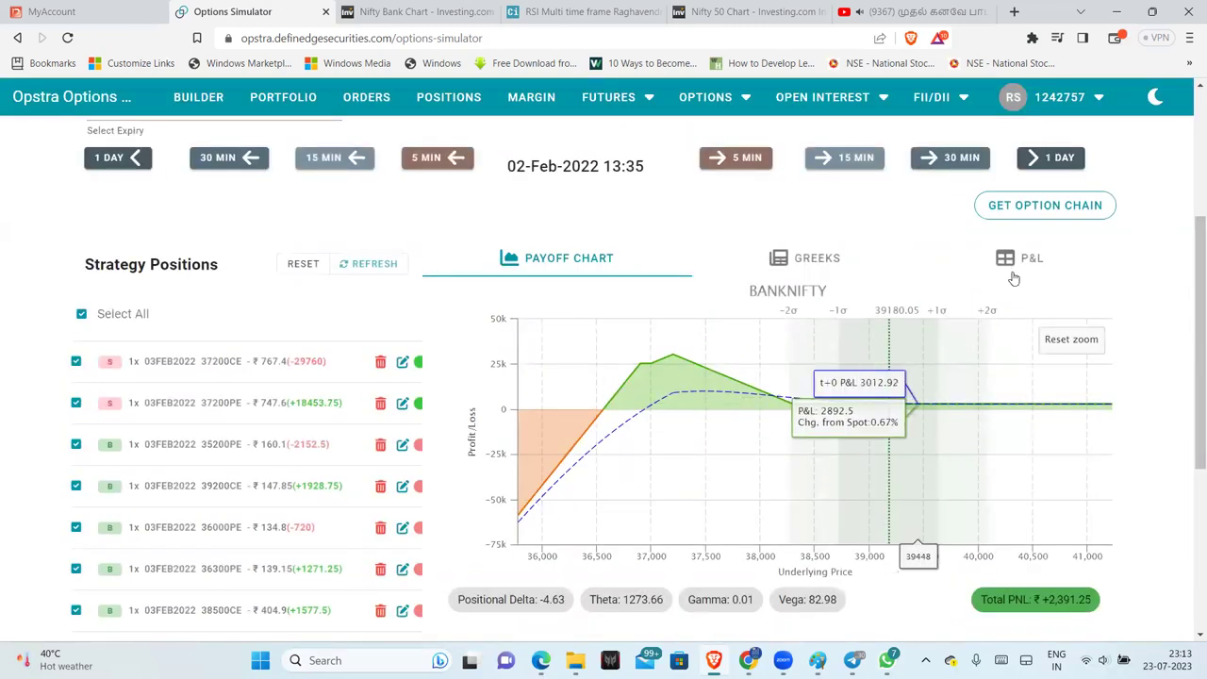
pyautogui.click(1016, 275)
pyautogui.scroll(-3, 865, 441)
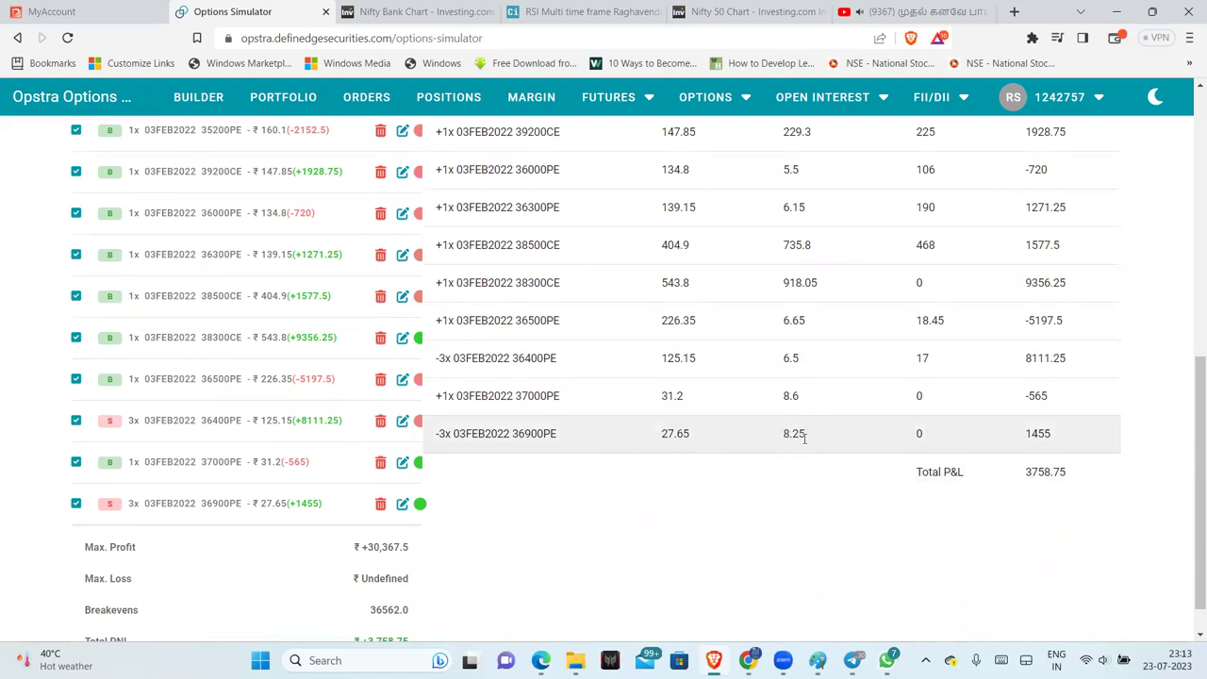
# Step: Advance the simulation in 30-minute steps to 02-Feb-2022 15:05
pyautogui.scroll(6, 871, 472)
pyautogui.scroll(-2, 958, 309)
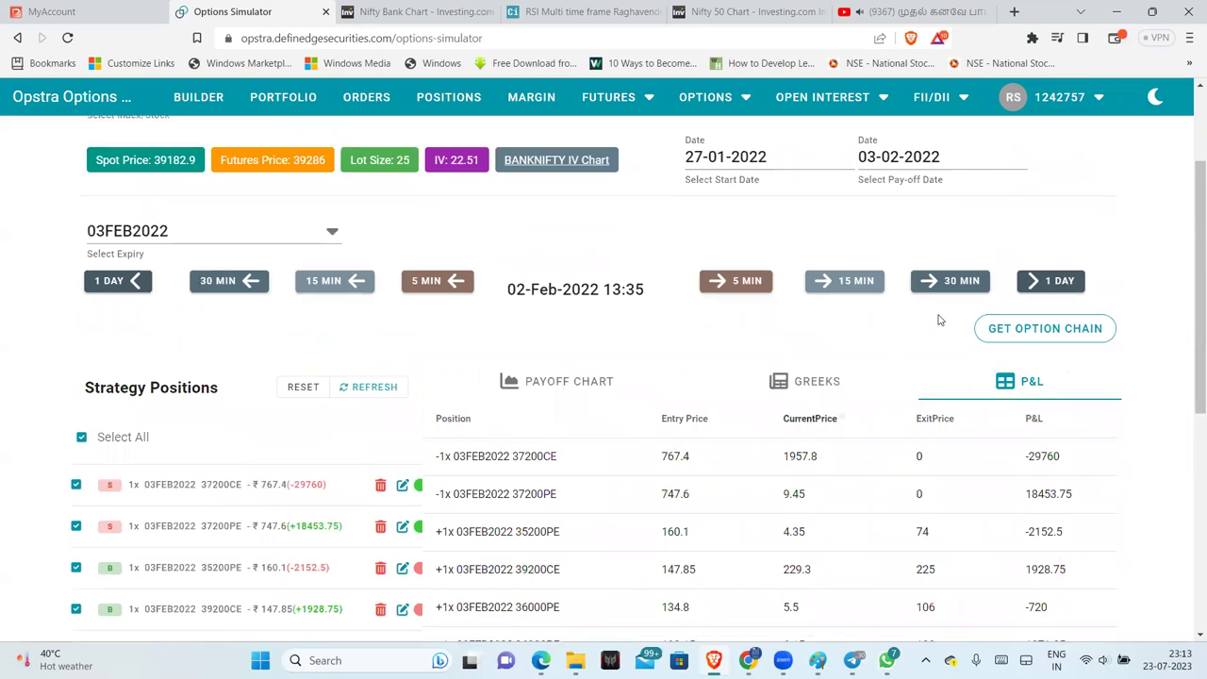
pyautogui.click(964, 285)
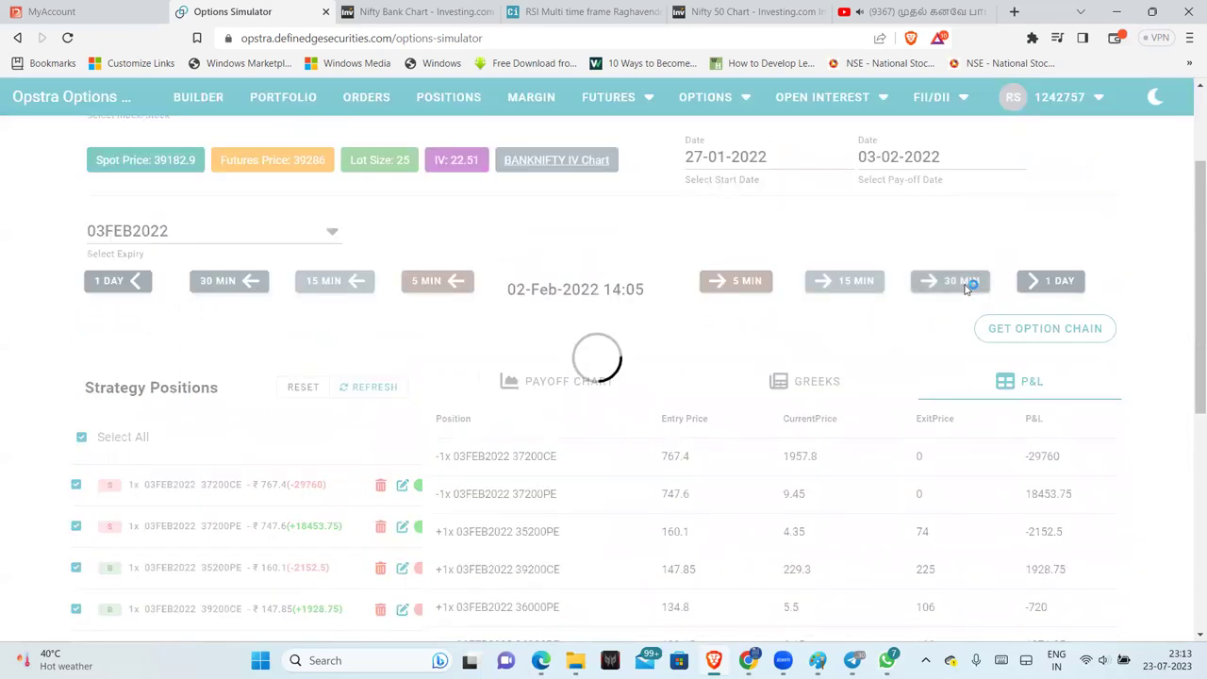
pyautogui.click(941, 285)
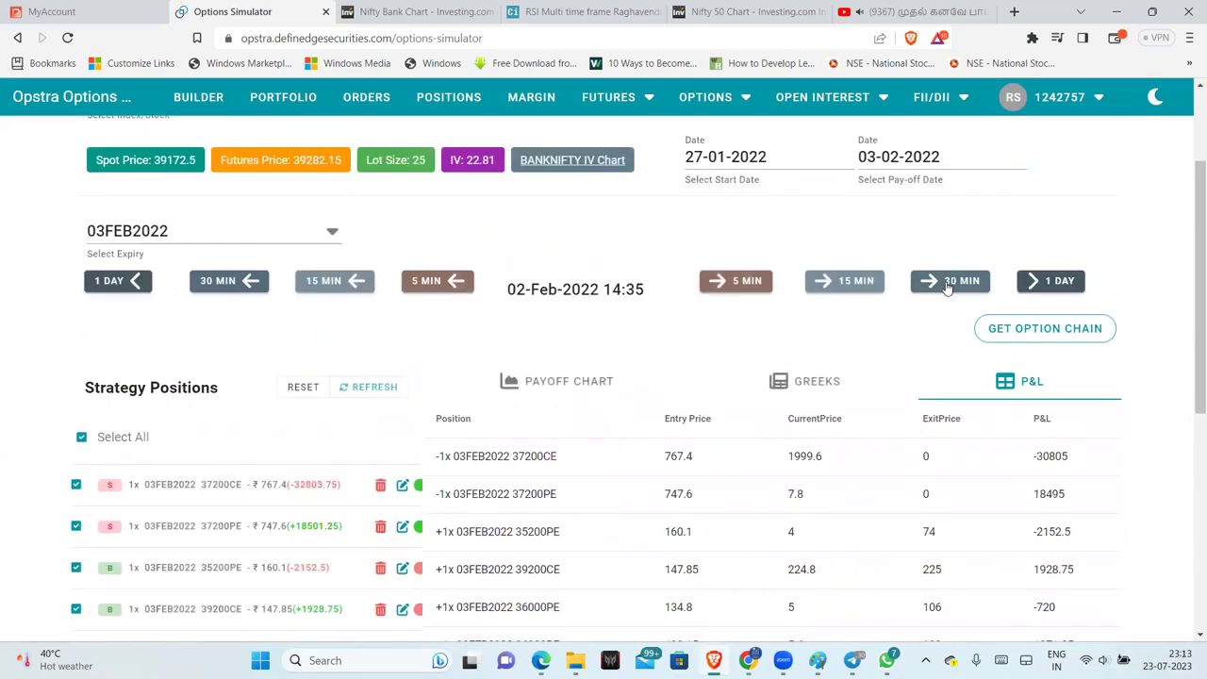
pyautogui.click(948, 288)
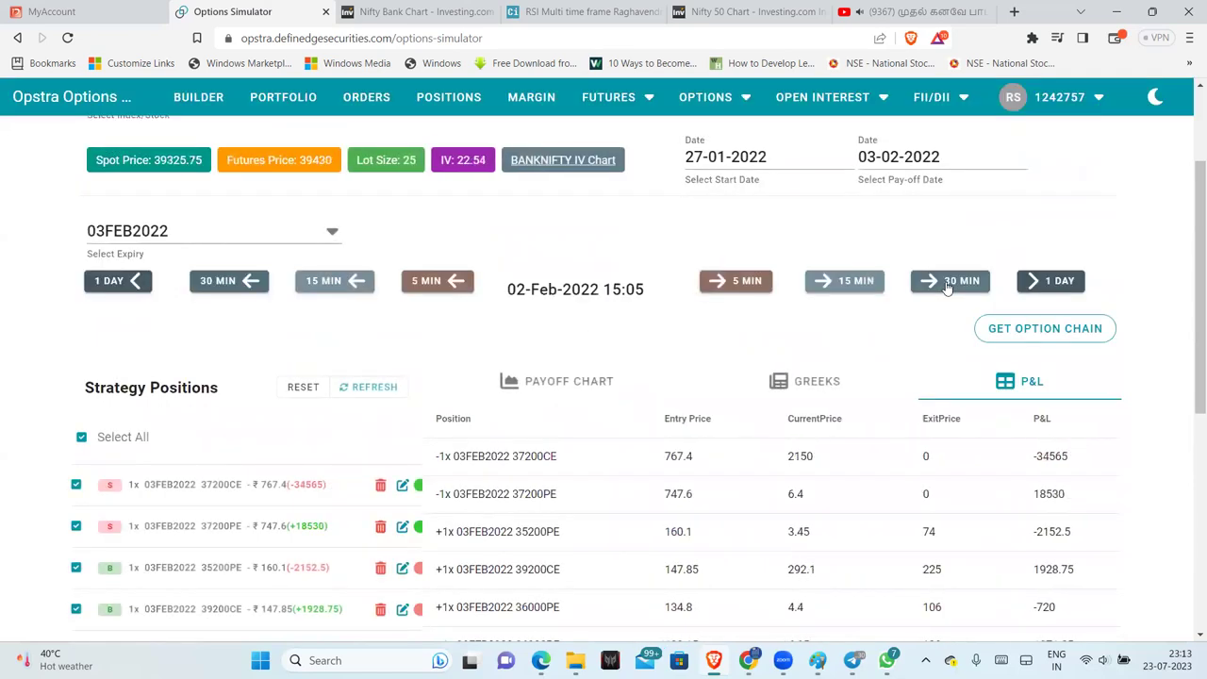
# Step: Exit the short 36900PE leg at a price of 6
pyautogui.scroll(-5, 801, 331)
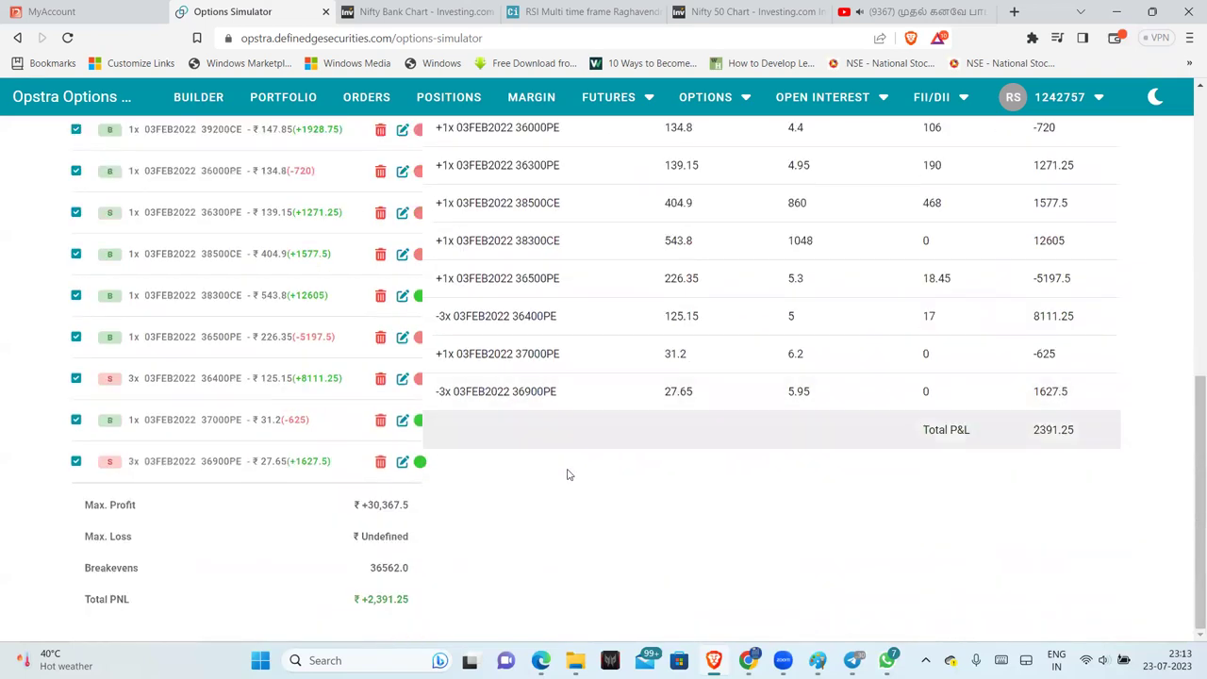
pyautogui.click(401, 462)
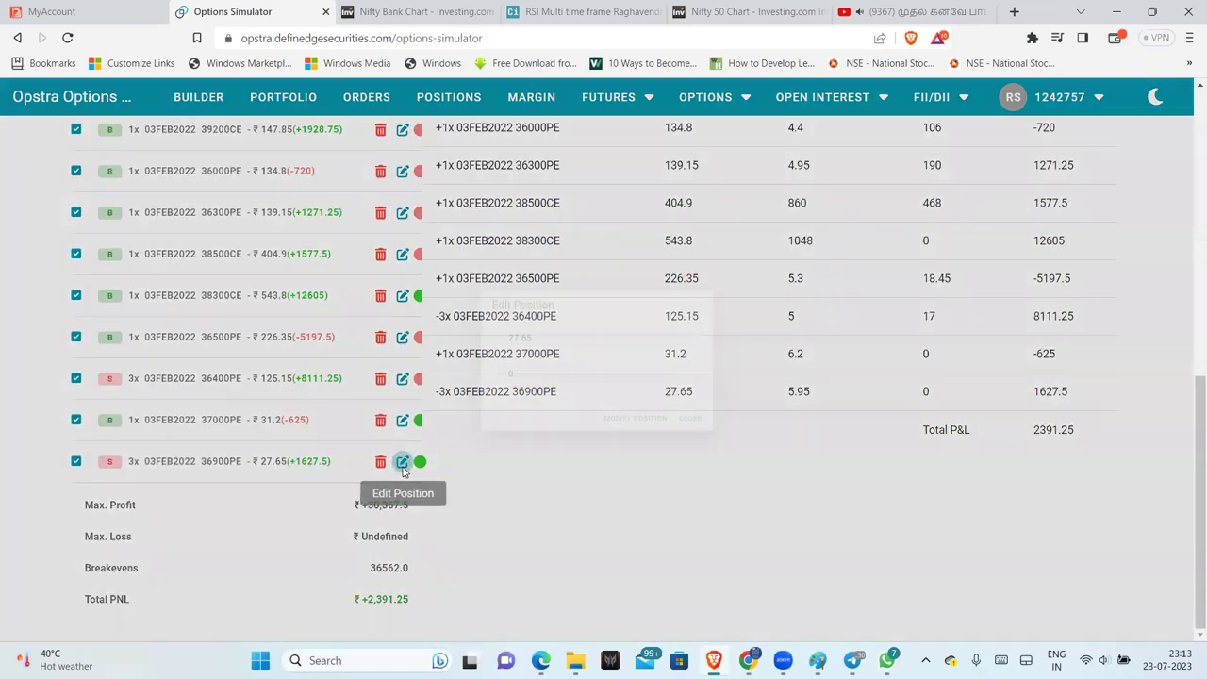
pyautogui.click(603, 386)
pyautogui.press('BackSpace')
pyautogui.write('6')
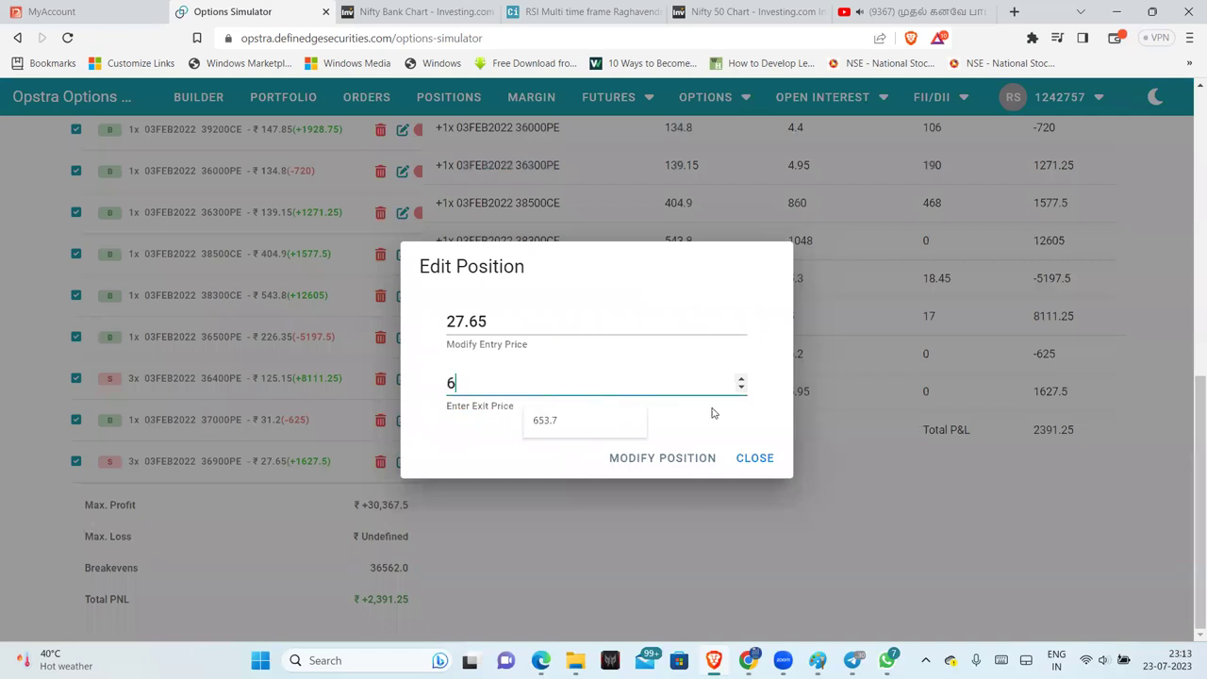
pyautogui.click(686, 469)
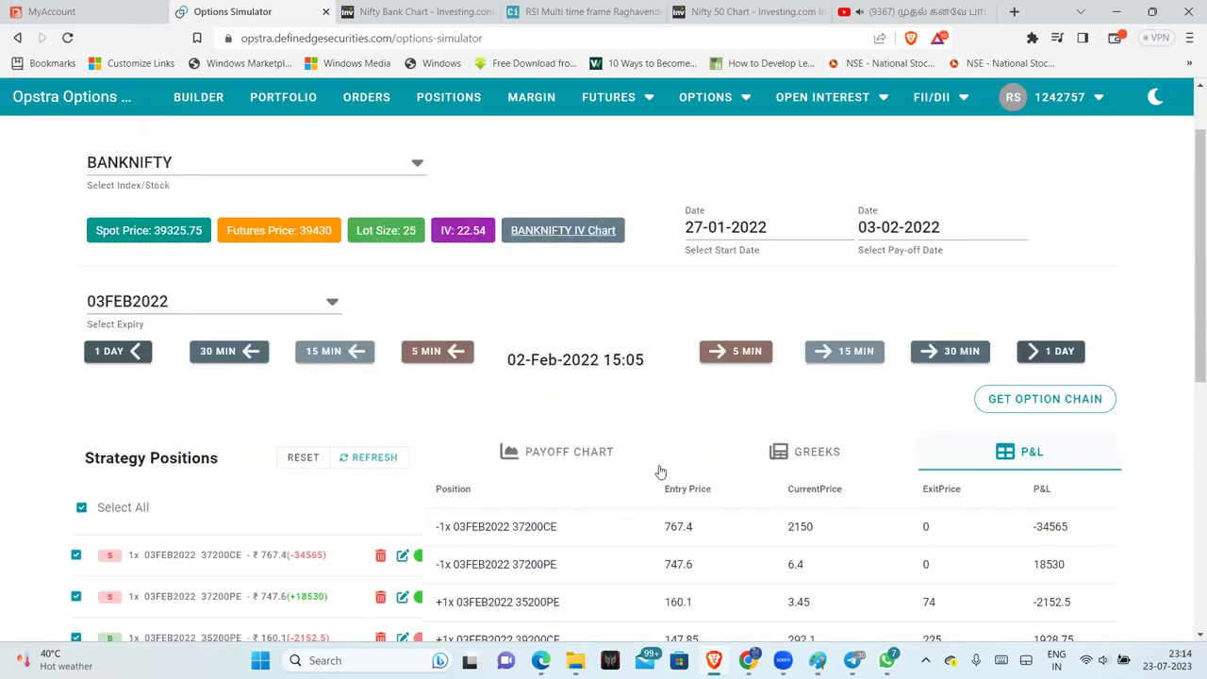
# Step: On the payoff chart, step forward 1 day, 15 minutes, then two 5-minute steps to 03-Feb-2022 15:30
pyautogui.click(623, 453)
pyautogui.scroll(-1, 929, 513)
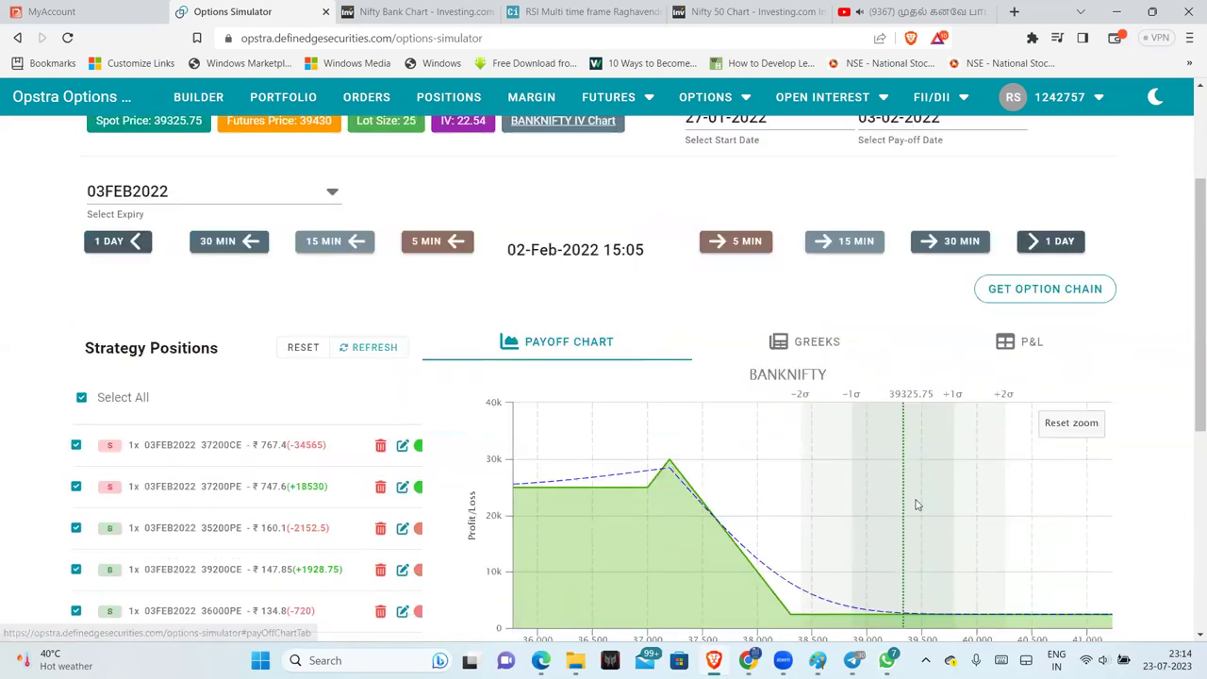
pyautogui.scroll(-2, 928, 514)
pyautogui.scroll(1, 943, 471)
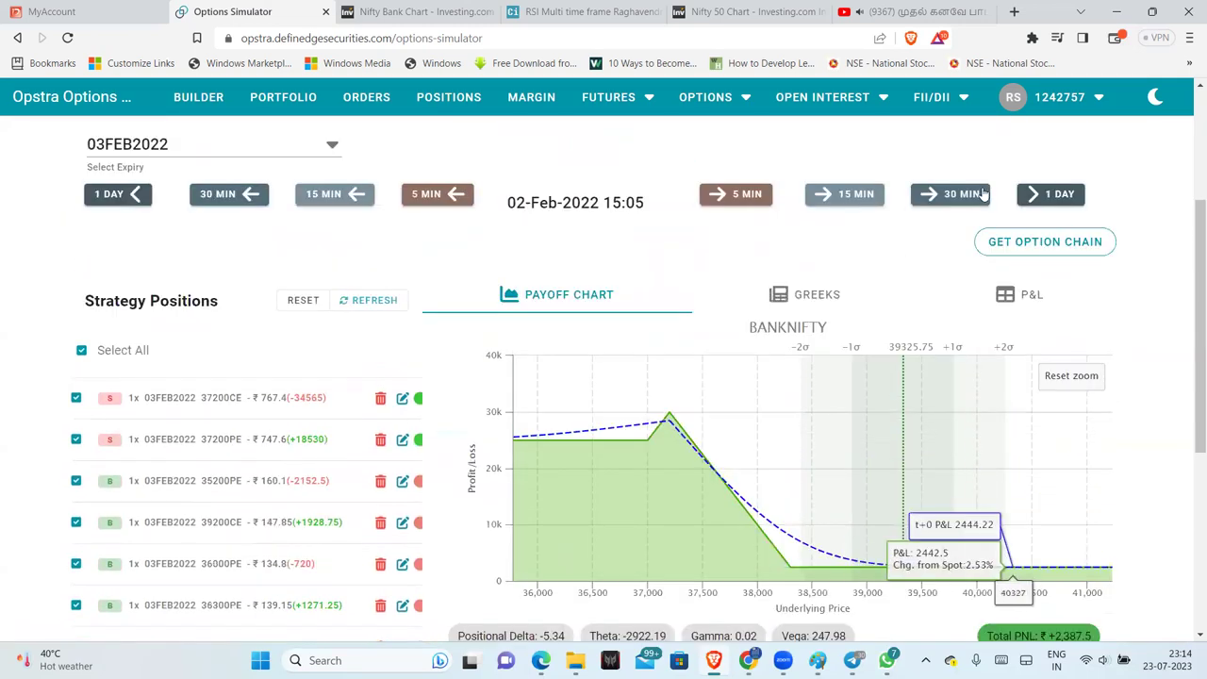
pyautogui.click(1058, 195)
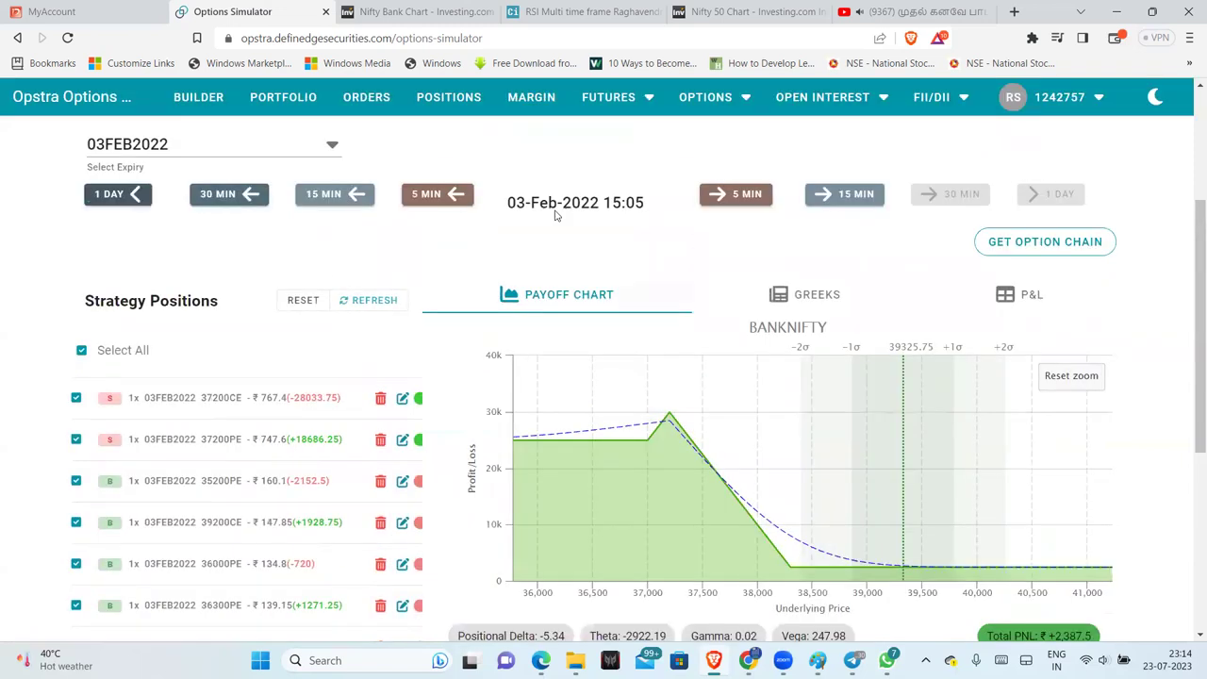
pyautogui.click(848, 196)
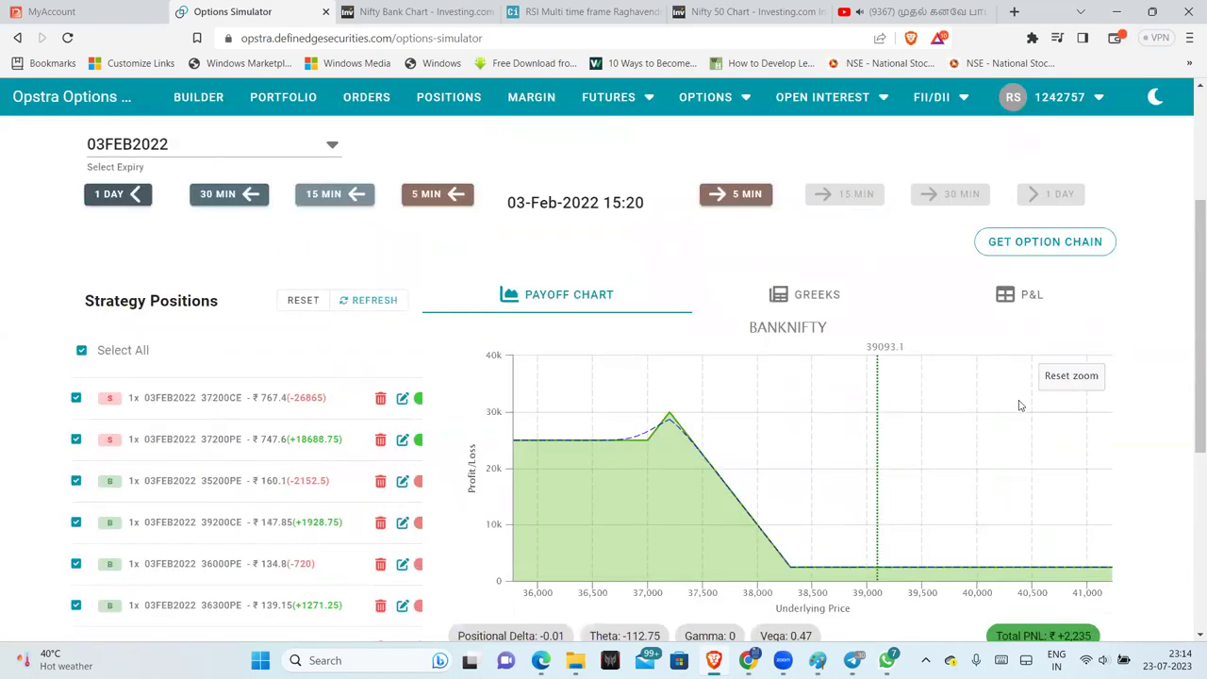
pyautogui.click(762, 195)
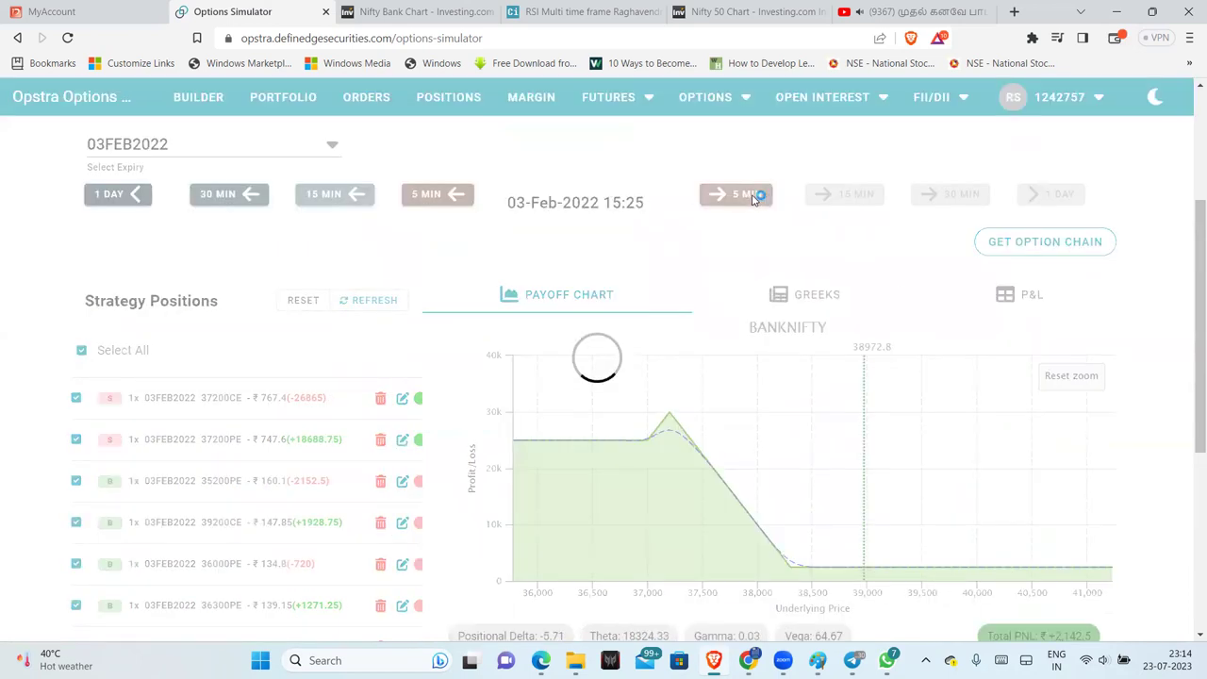
pyautogui.click(754, 196)
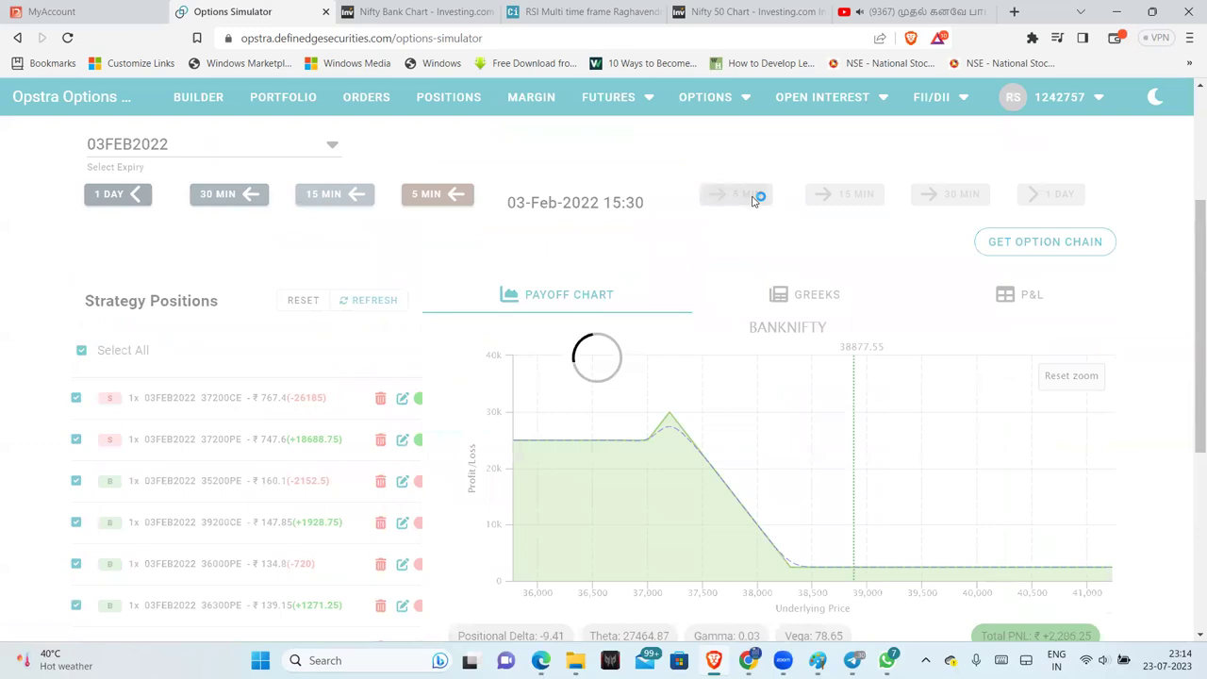
pyautogui.scroll(-1, 914, 427)
pyautogui.scroll(-2, 915, 427)
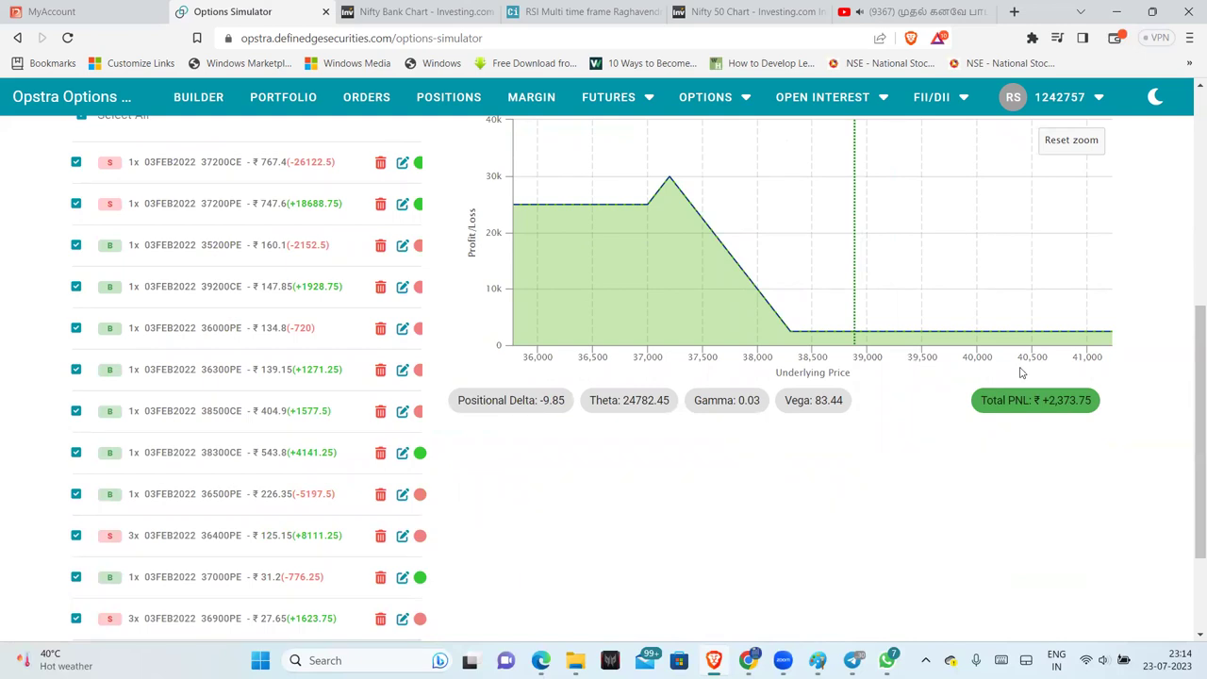
pyautogui.scroll(3, 1020, 372)
pyautogui.scroll(-2, 943, 373)
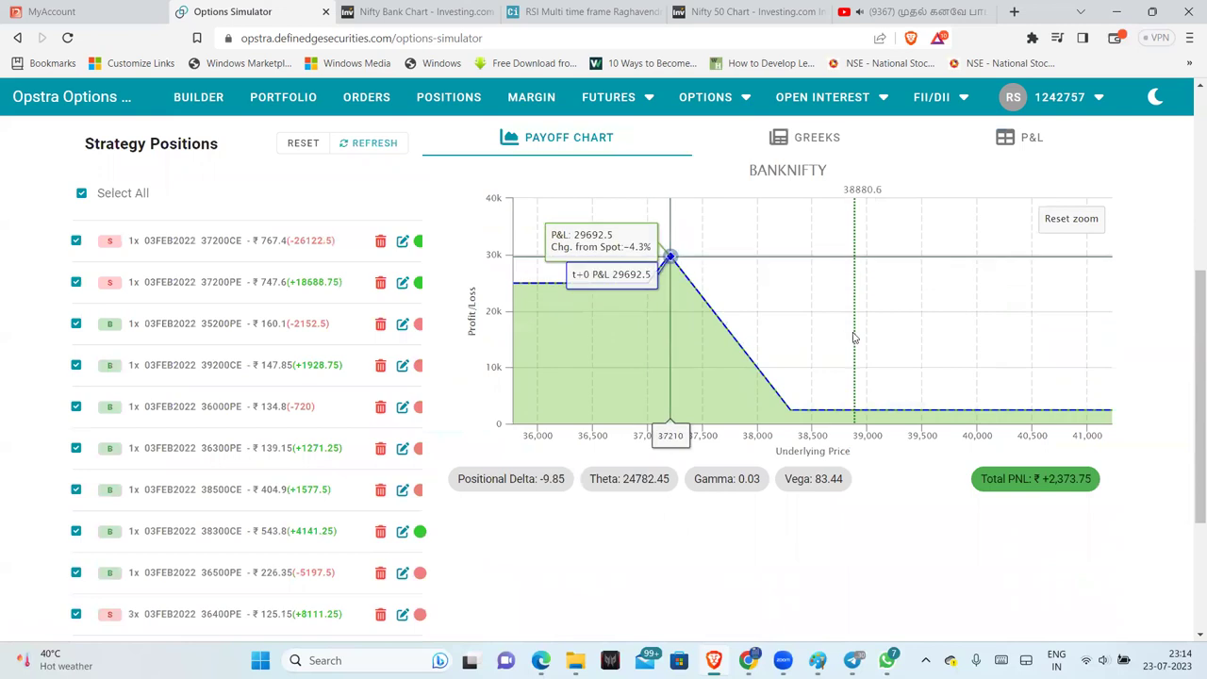
pyautogui.scroll(-3, 673, 332)
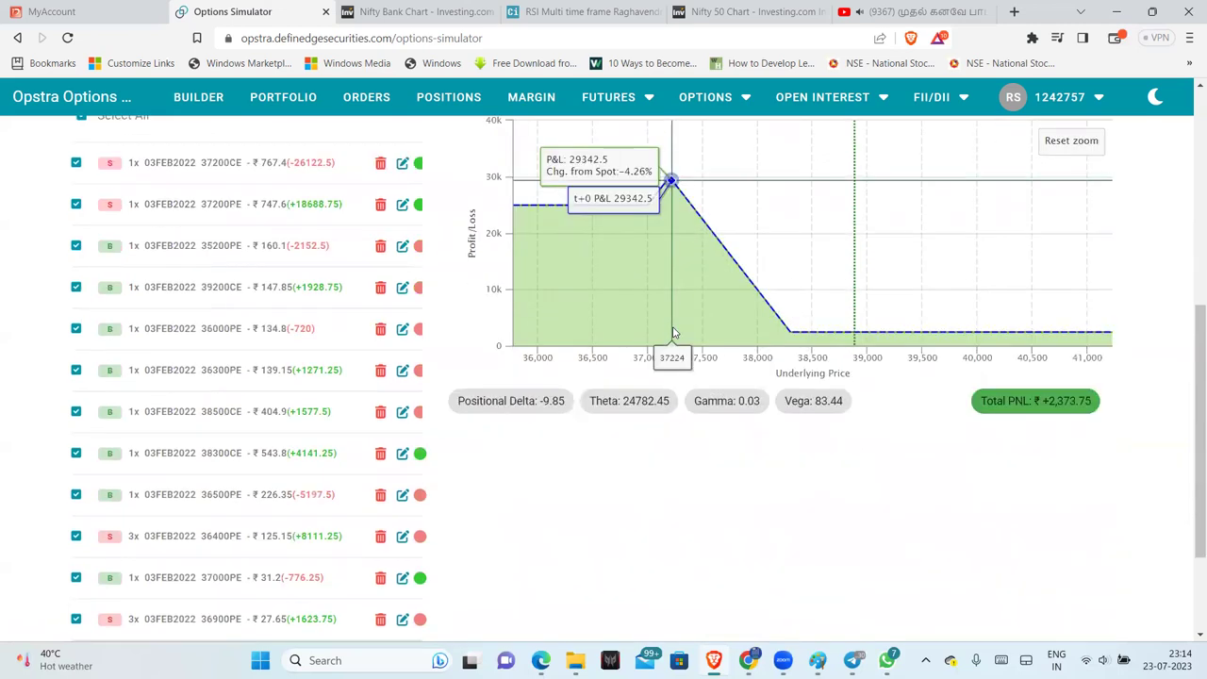
pyautogui.scroll(3, 762, 423)
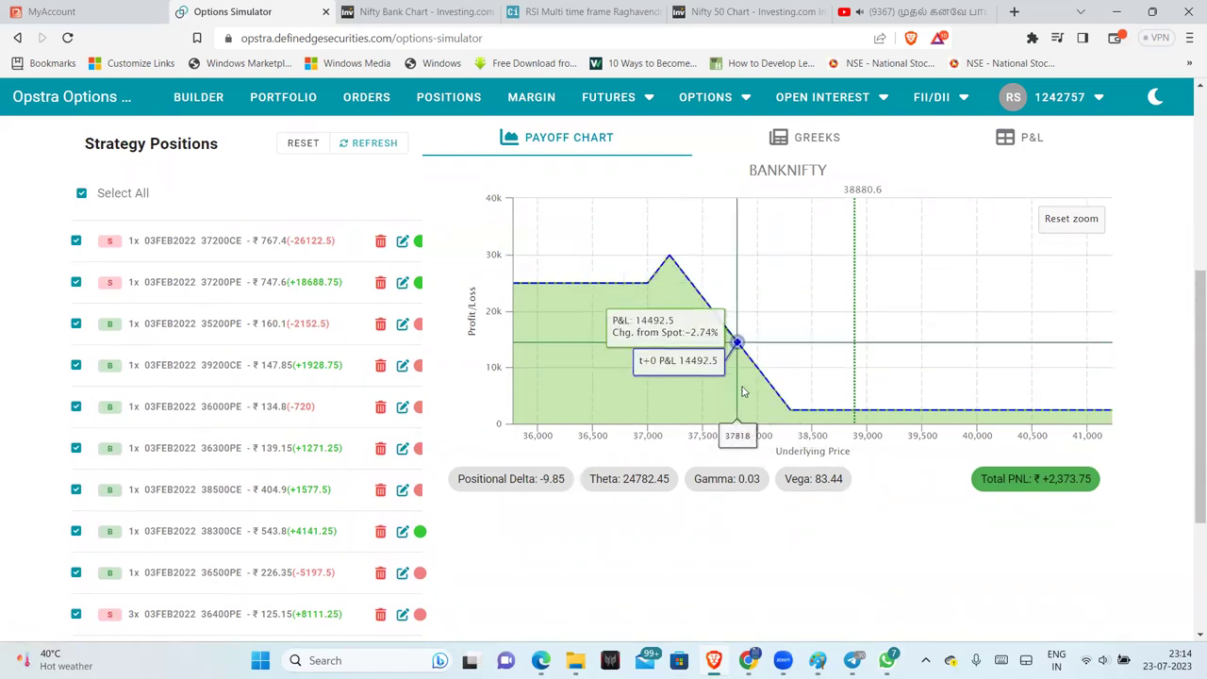
pyautogui.scroll(-1, 924, 396)
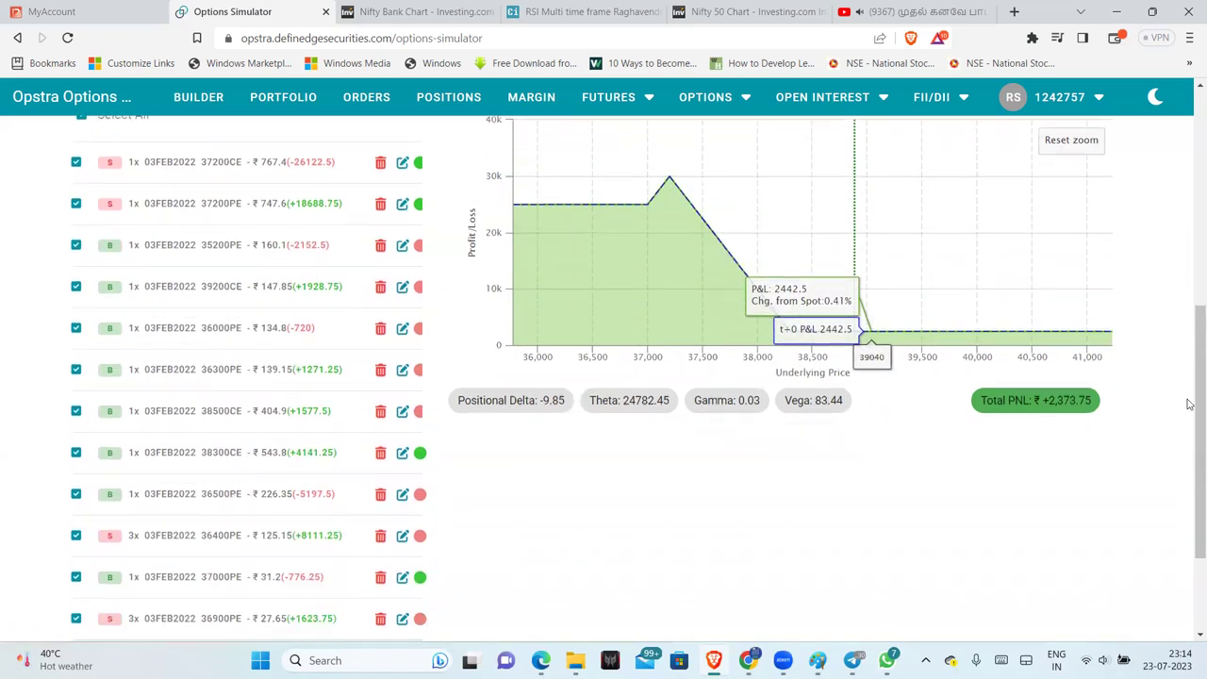
pyautogui.scroll(4, 912, 317)
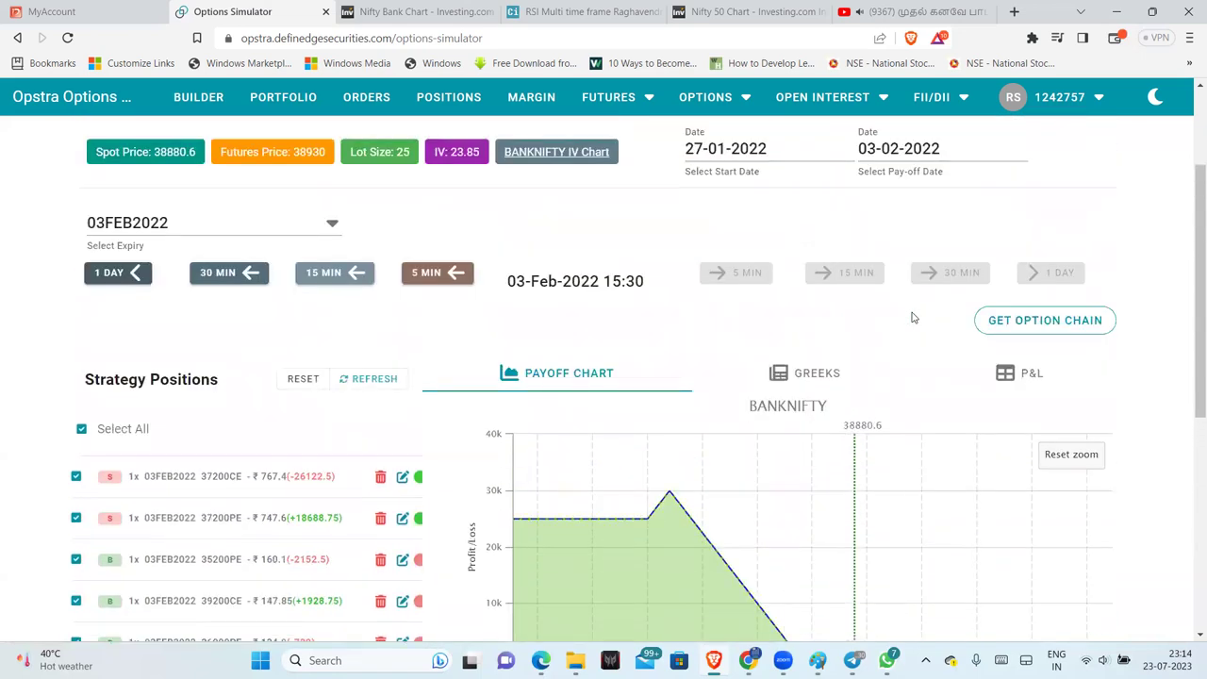